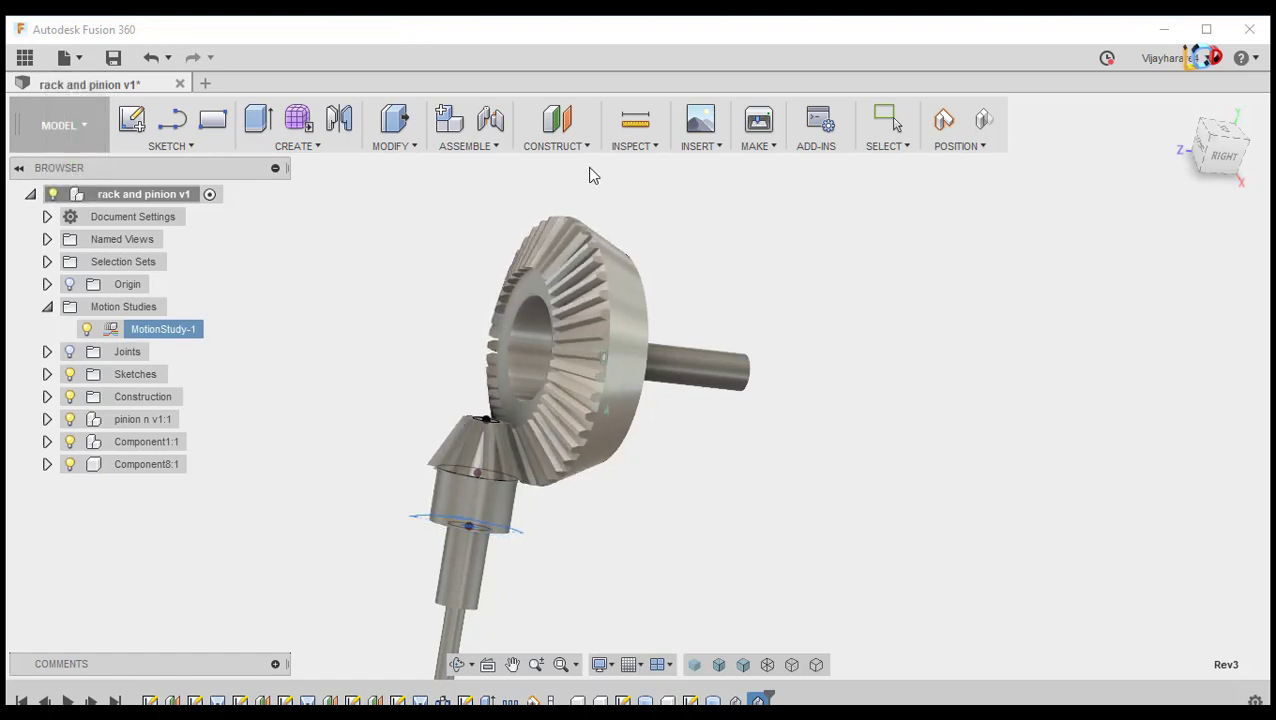
Turn on Component Color Cycling from the Inspect menu
click(636, 148)
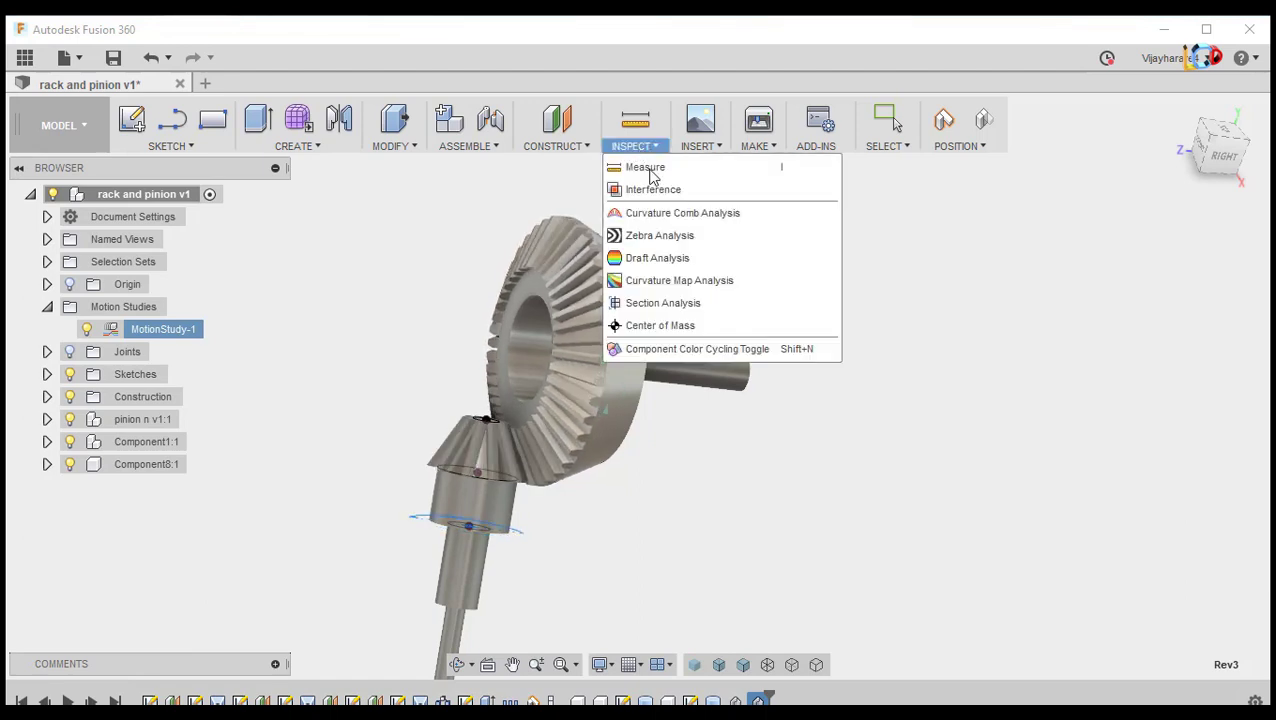
click(664, 352)
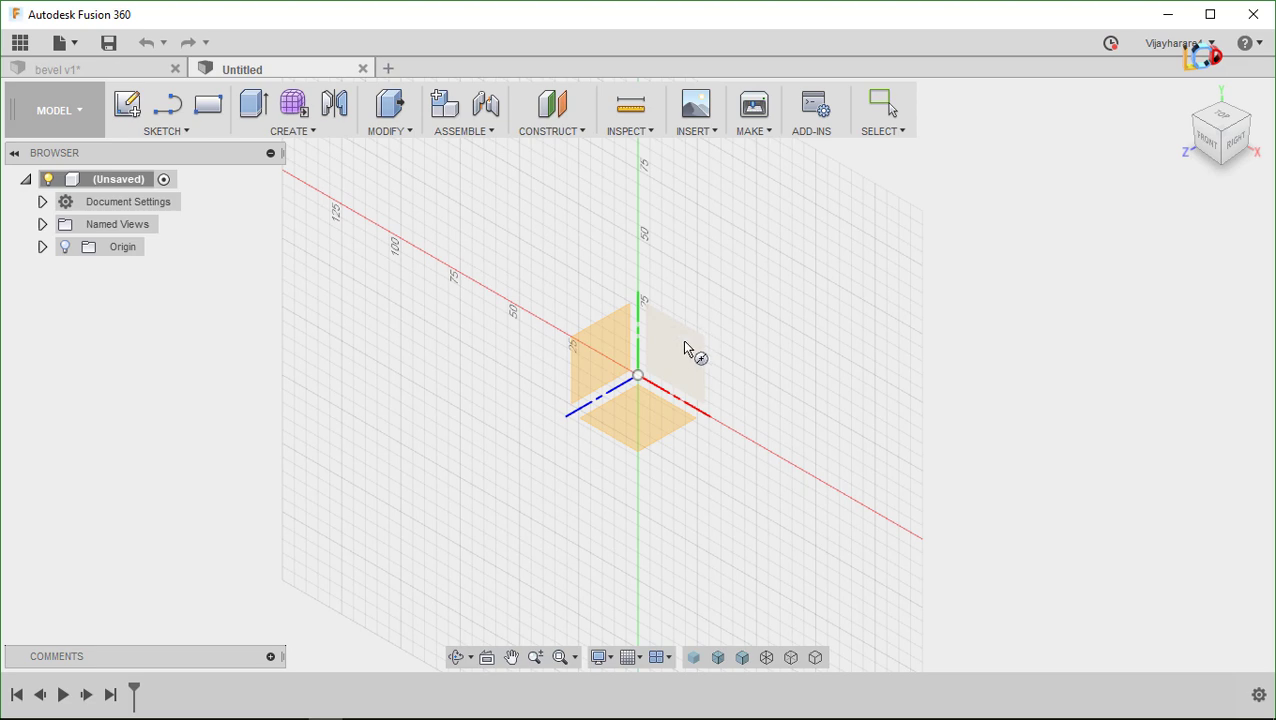
Sketch a 40 mm diameter circle centred at the origin on the front plane
click(684, 347)
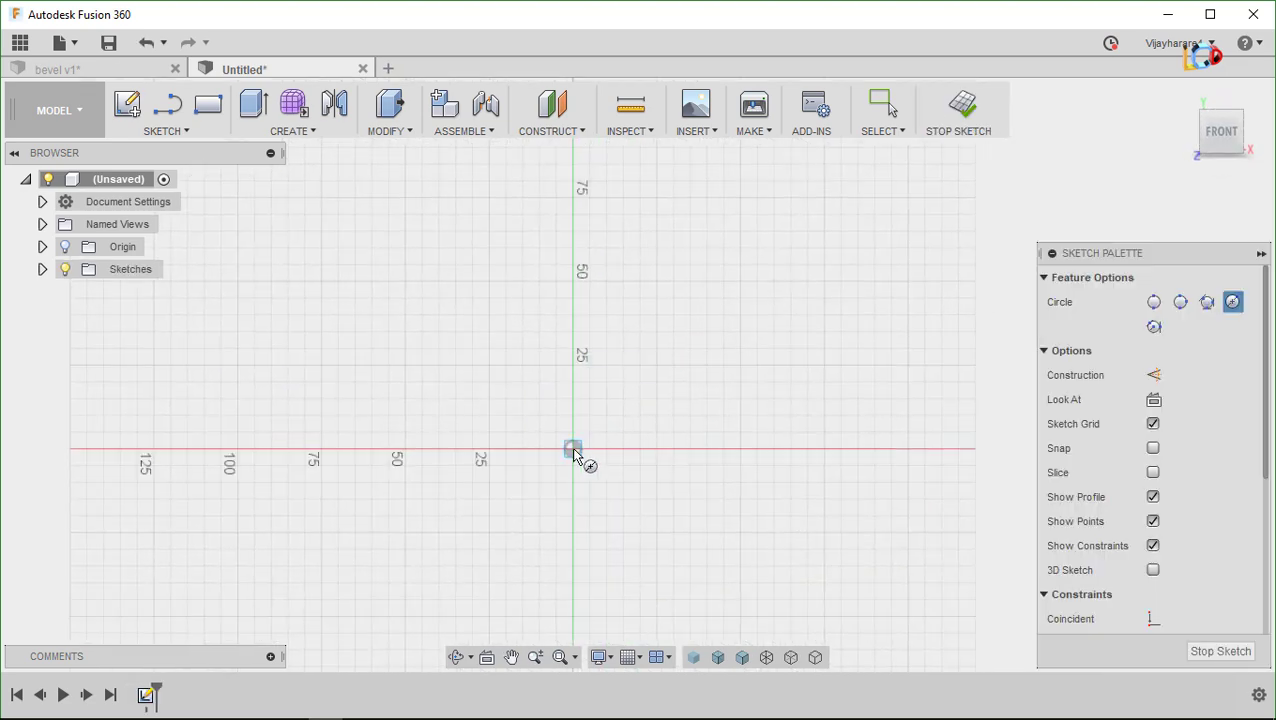
click(576, 448)
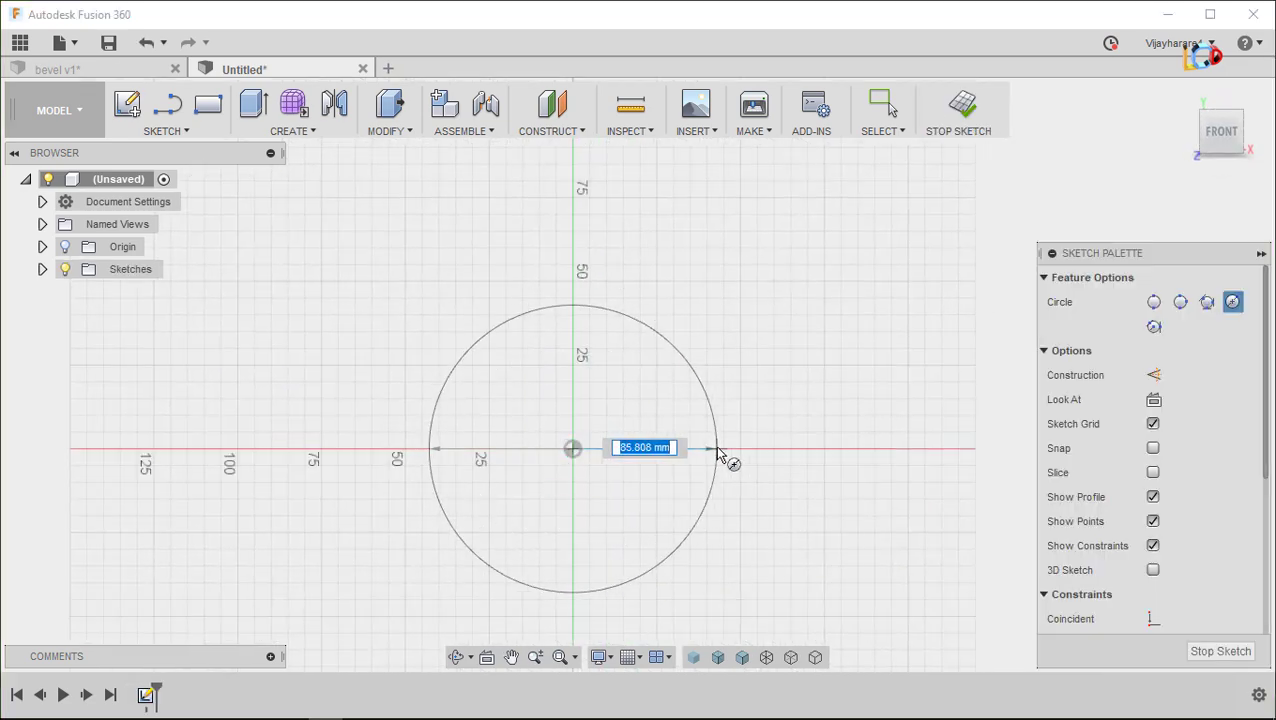
text(40)
key(Return)
key(Escape)
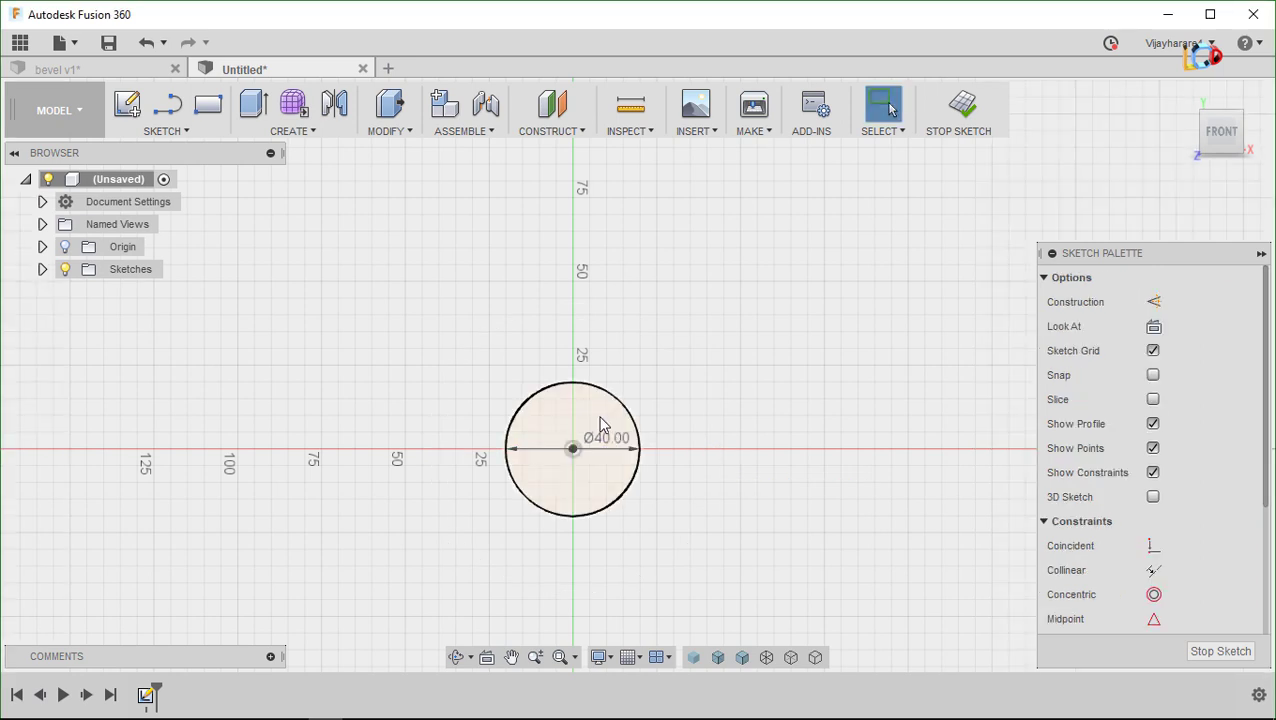
Finish the circle sketch and drag out an offset plane 10 mm from it
right_click(601, 426)
click(577, 514)
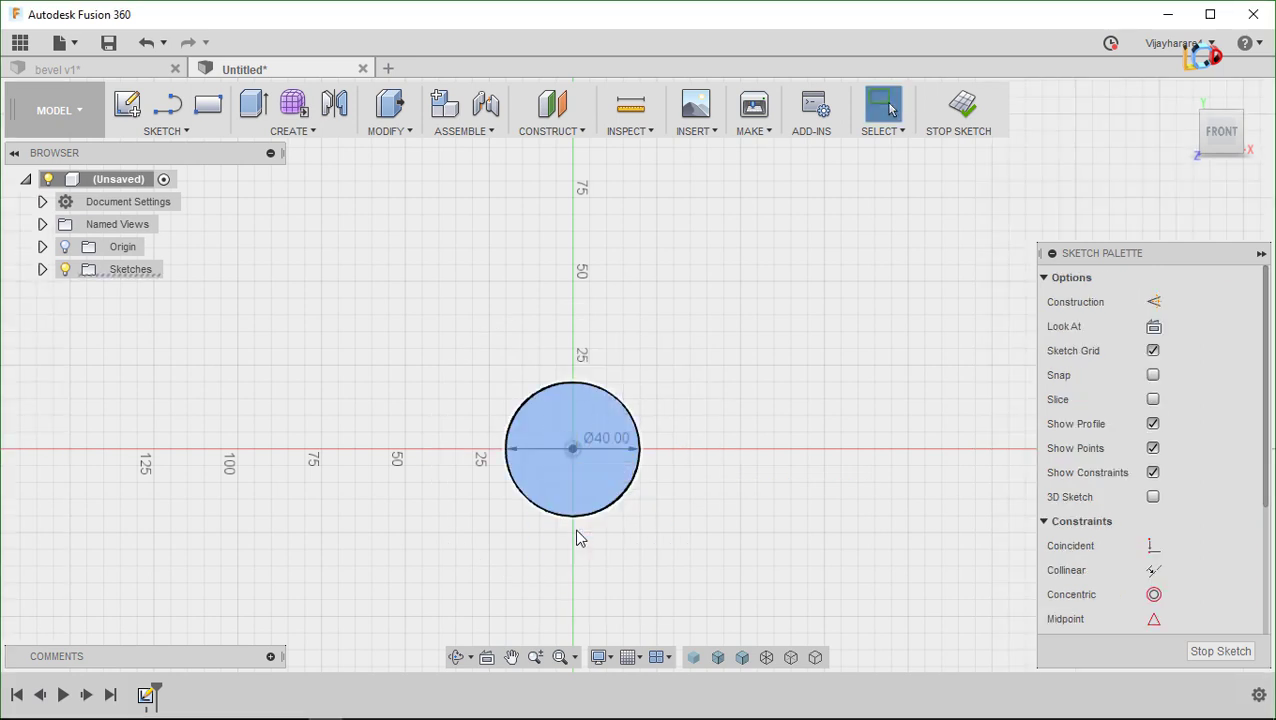
drag(622, 380, 601, 397)
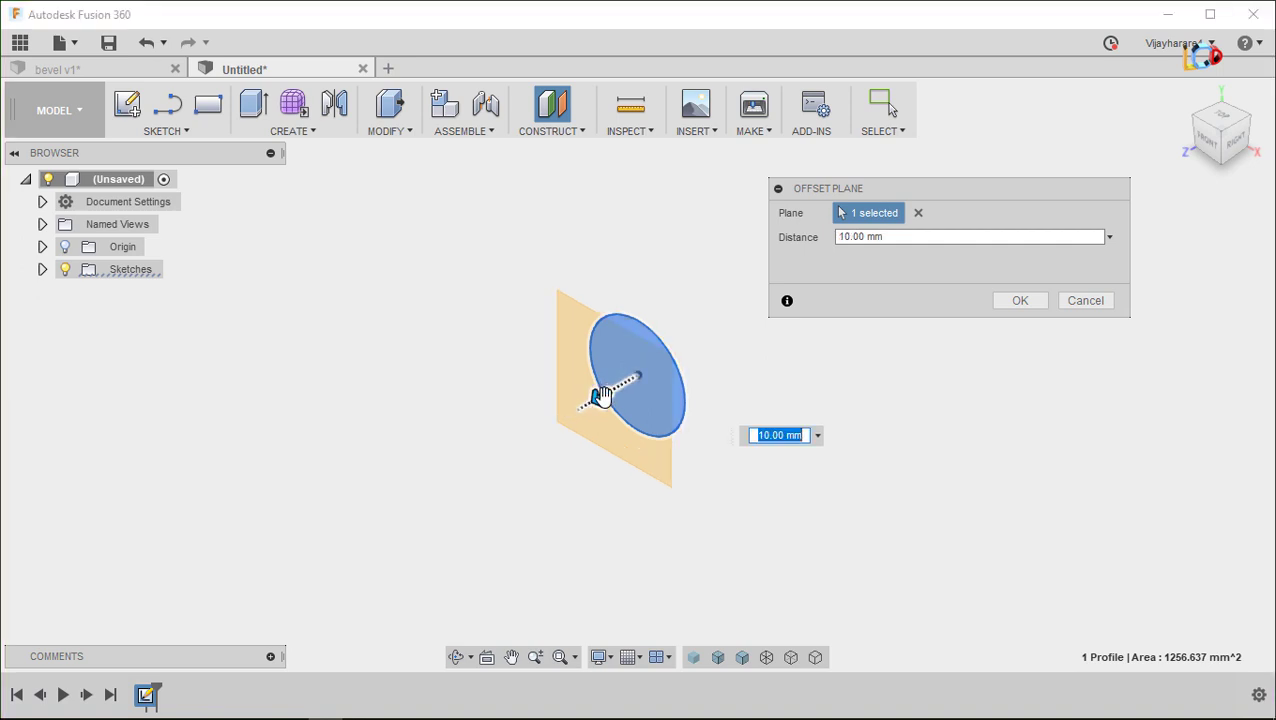
Create the offset plane and start a new sketch on it
click(1015, 300)
right_click(588, 382)
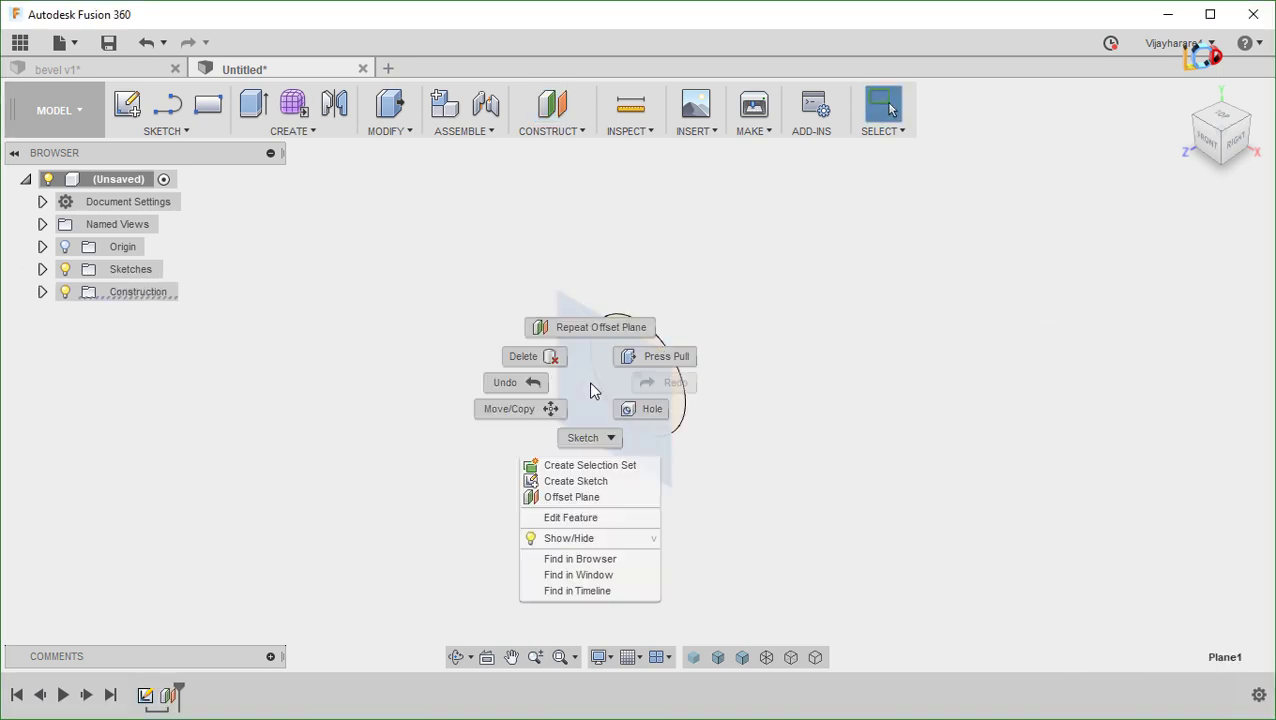
click(582, 484)
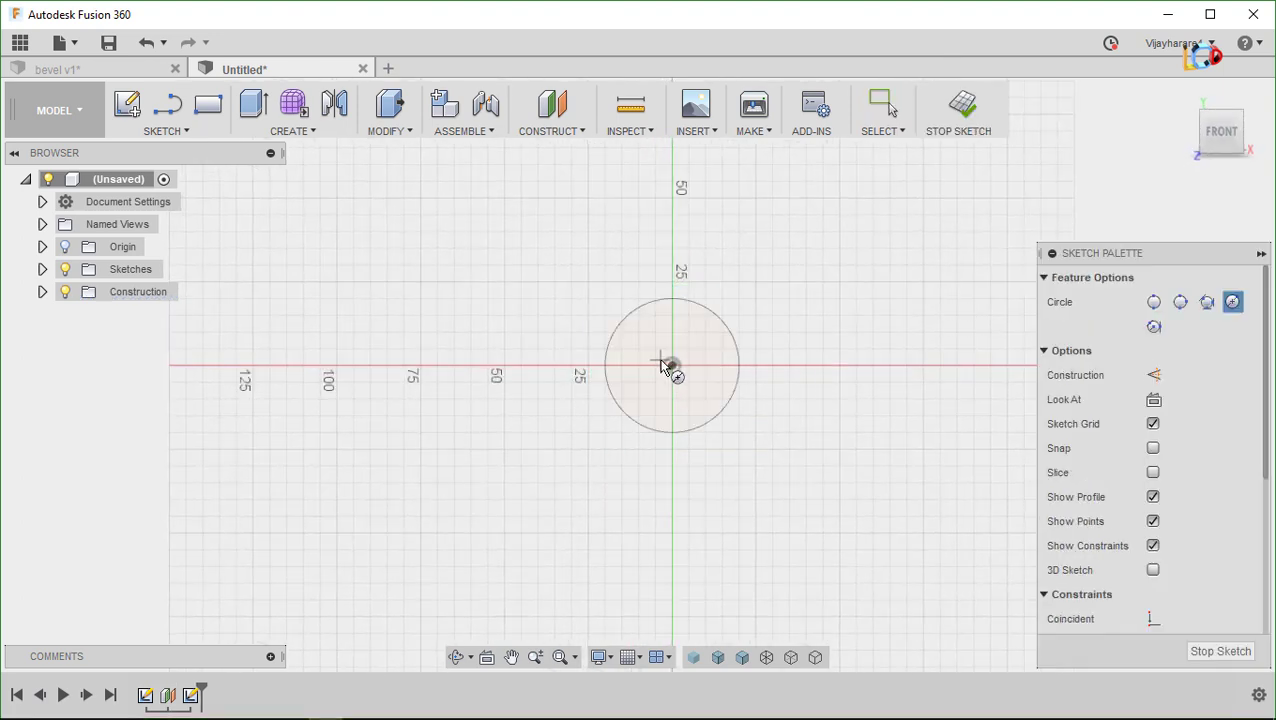
Draw a 50 mm circle at the origin and finish the sketch
click(669, 364)
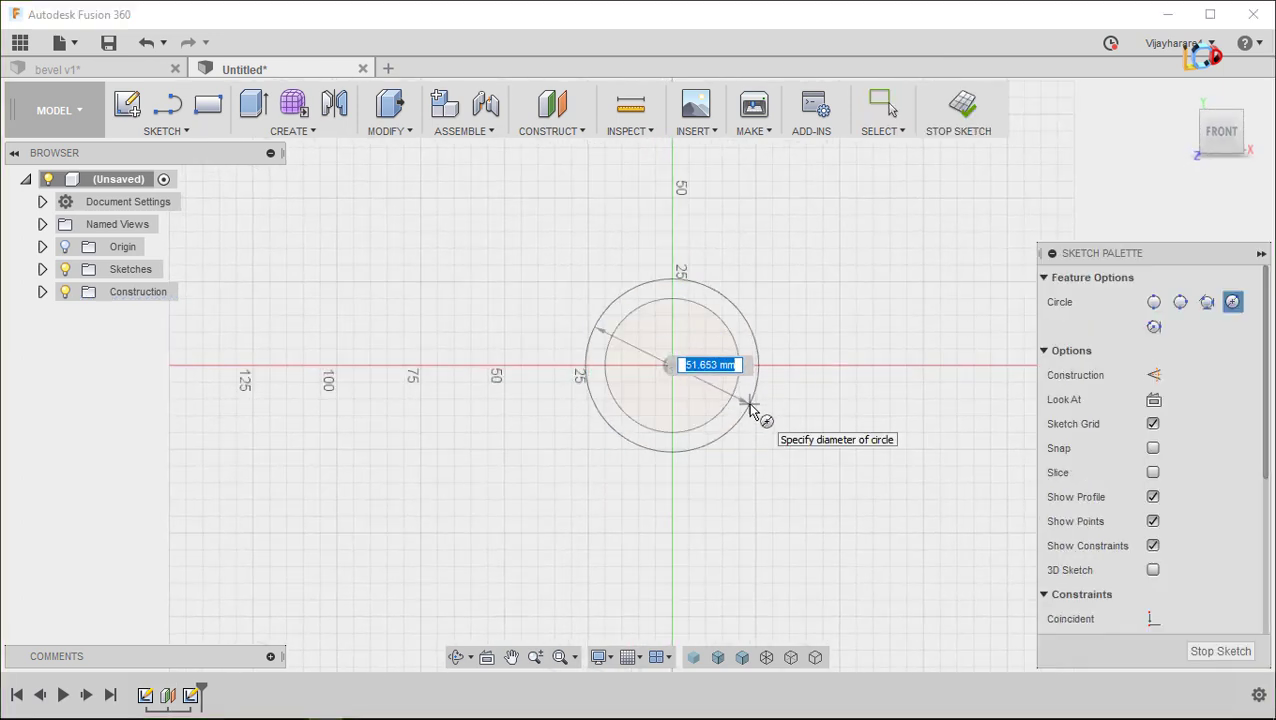
text(50)
key(Return)
key(Escape)
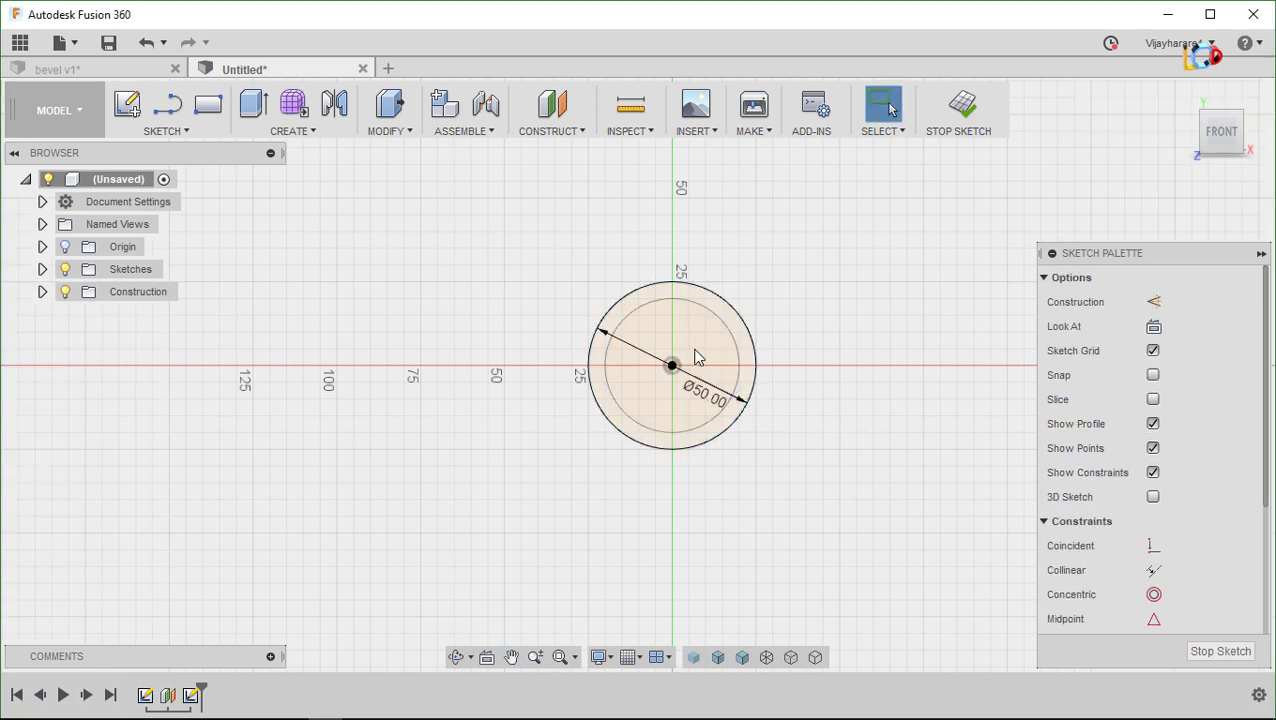
right_click(697, 357)
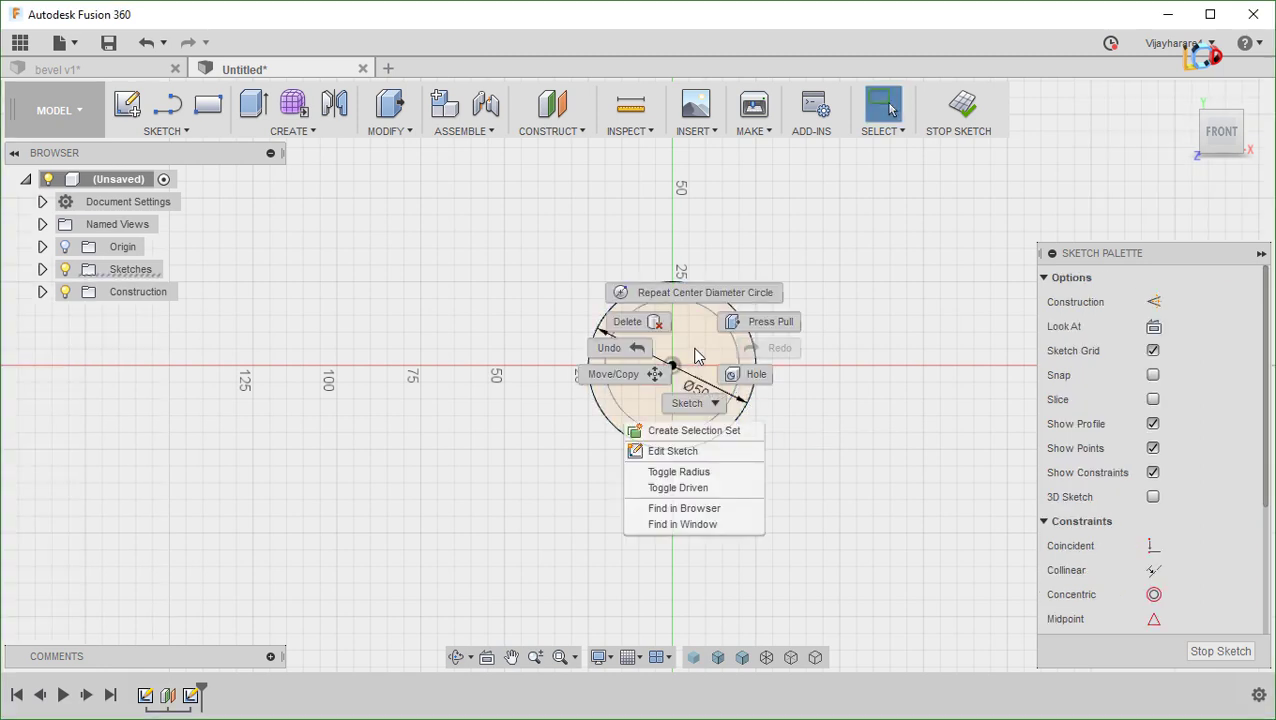
key(Escape)
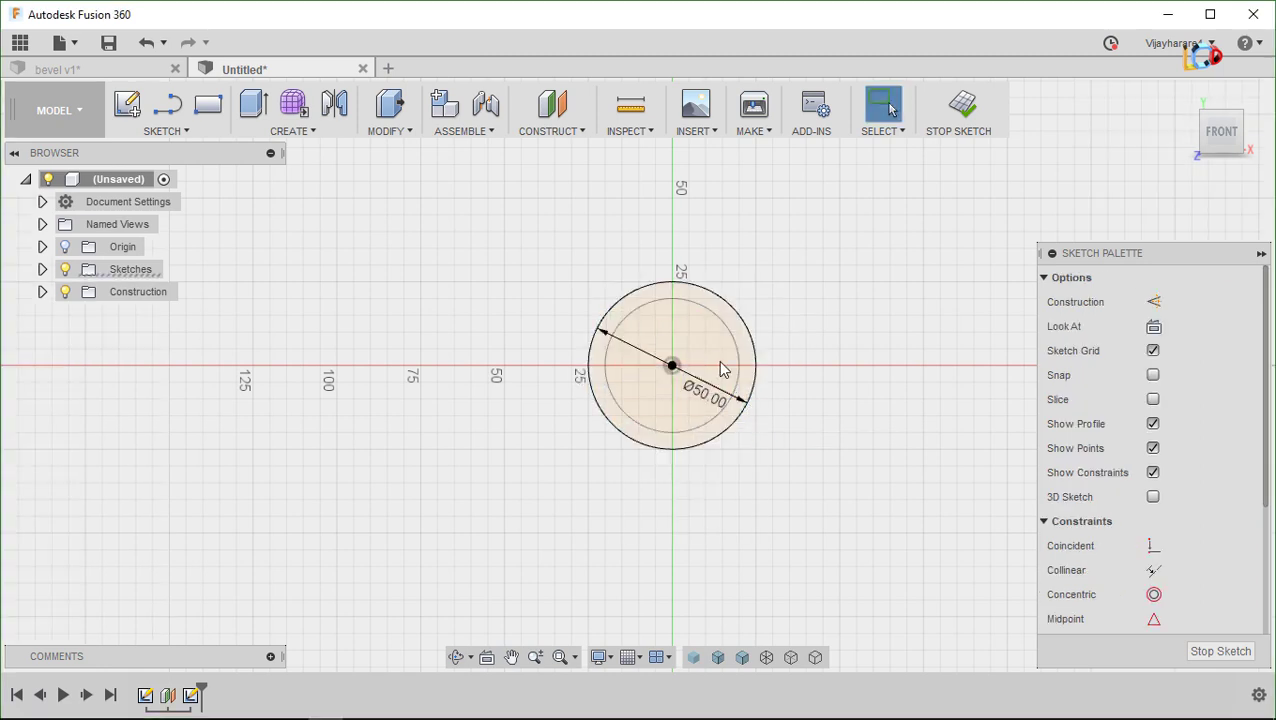
click(958, 108)
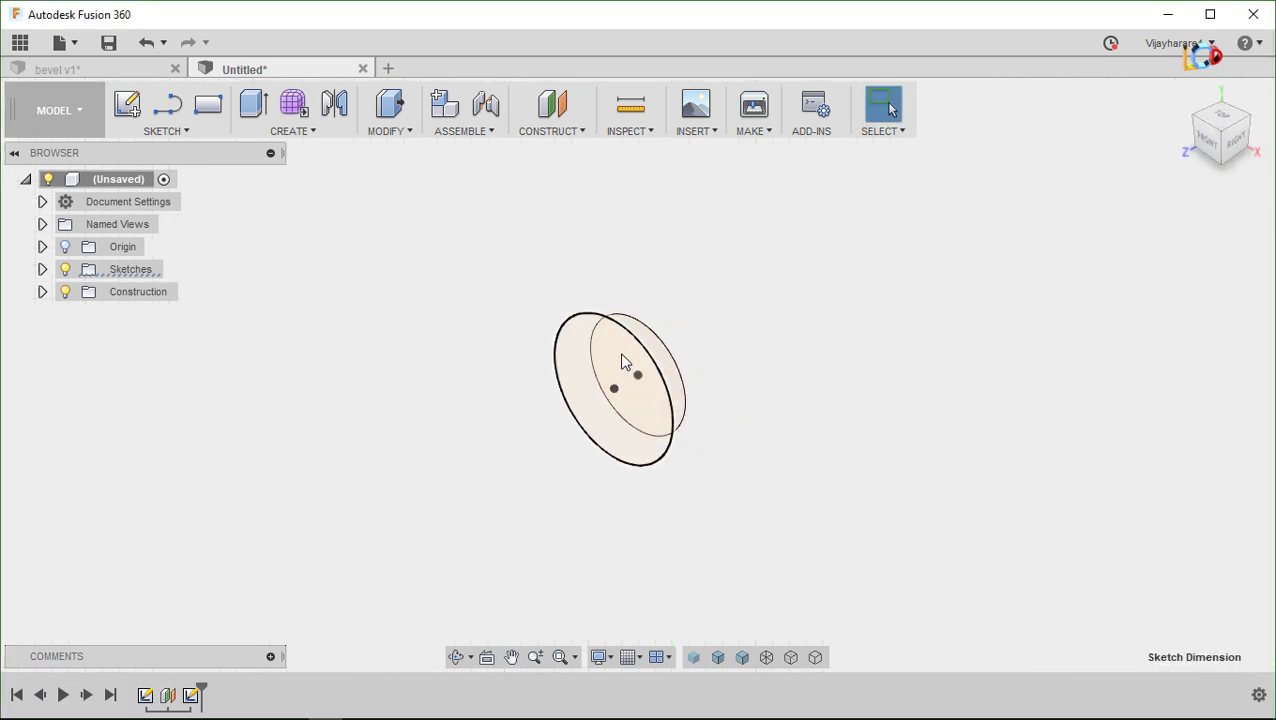
Create a second offset plane from the Ø50 circle
right_click(621, 360)
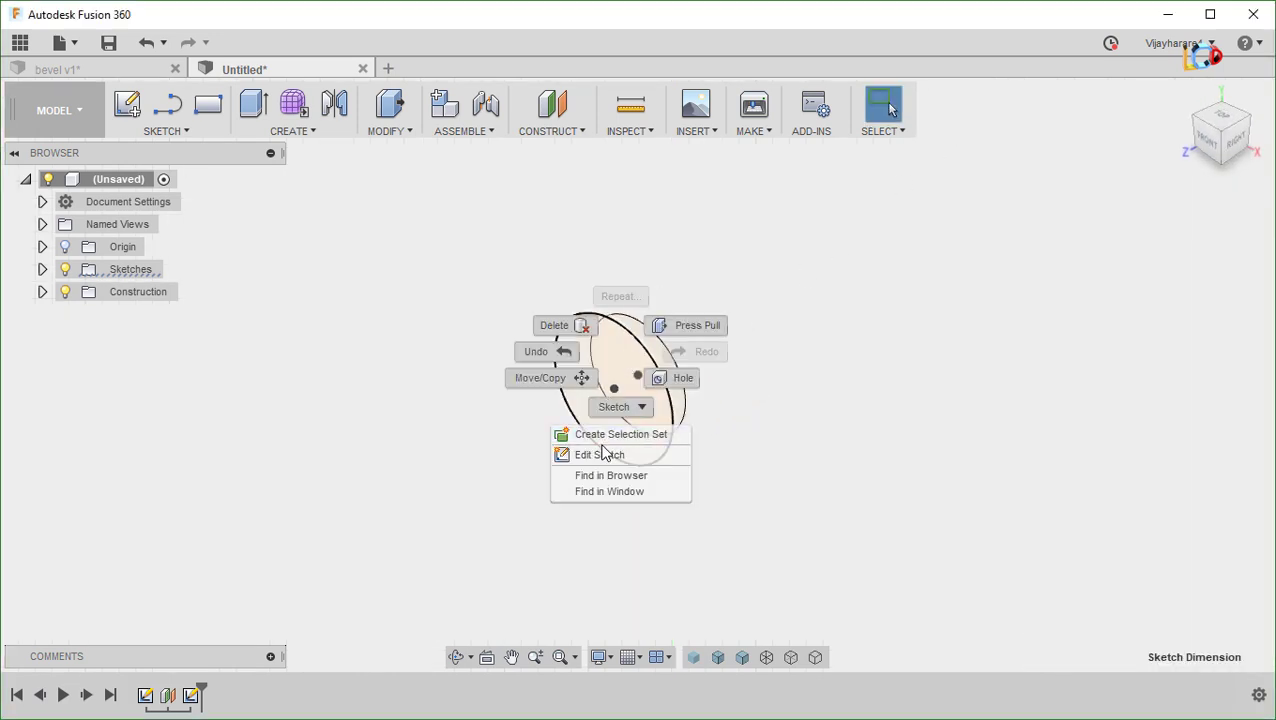
key(Escape)
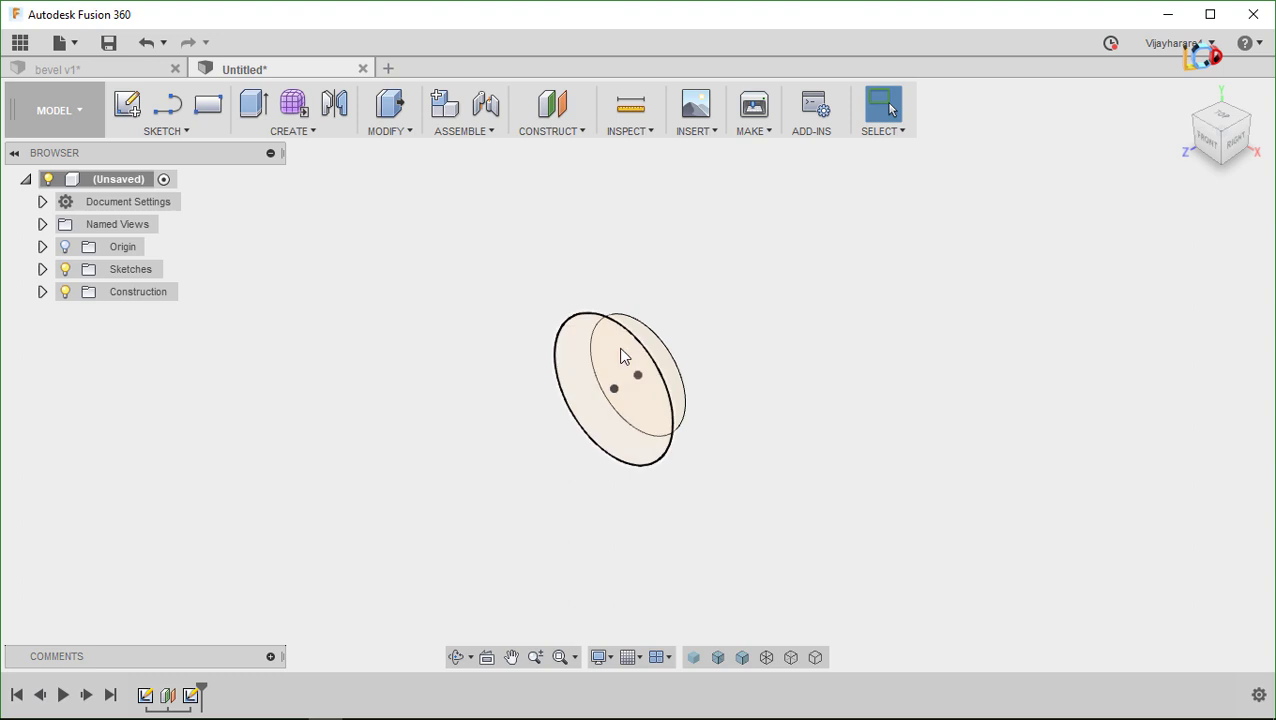
right_click(621, 356)
click(601, 446)
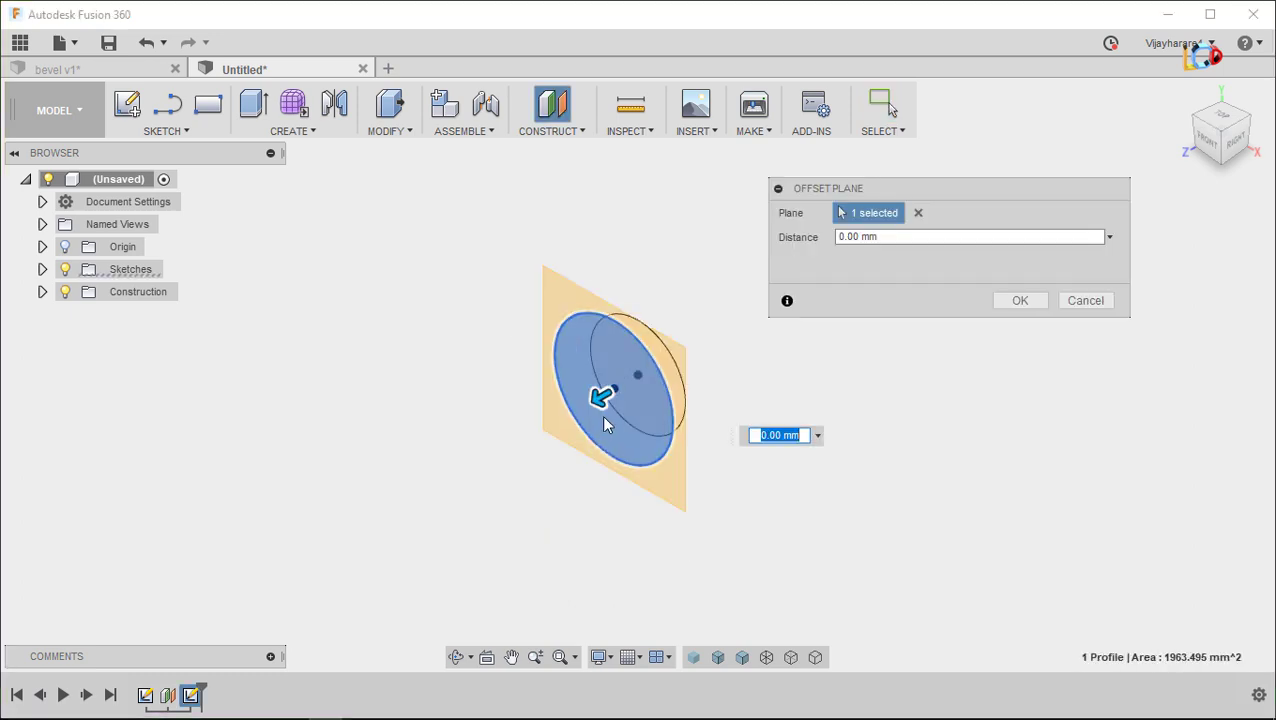
mouse_move(600, 398)
mouse_down()
mouse_move(580, 411)
mouse_move(588, 402)
mouse_up()
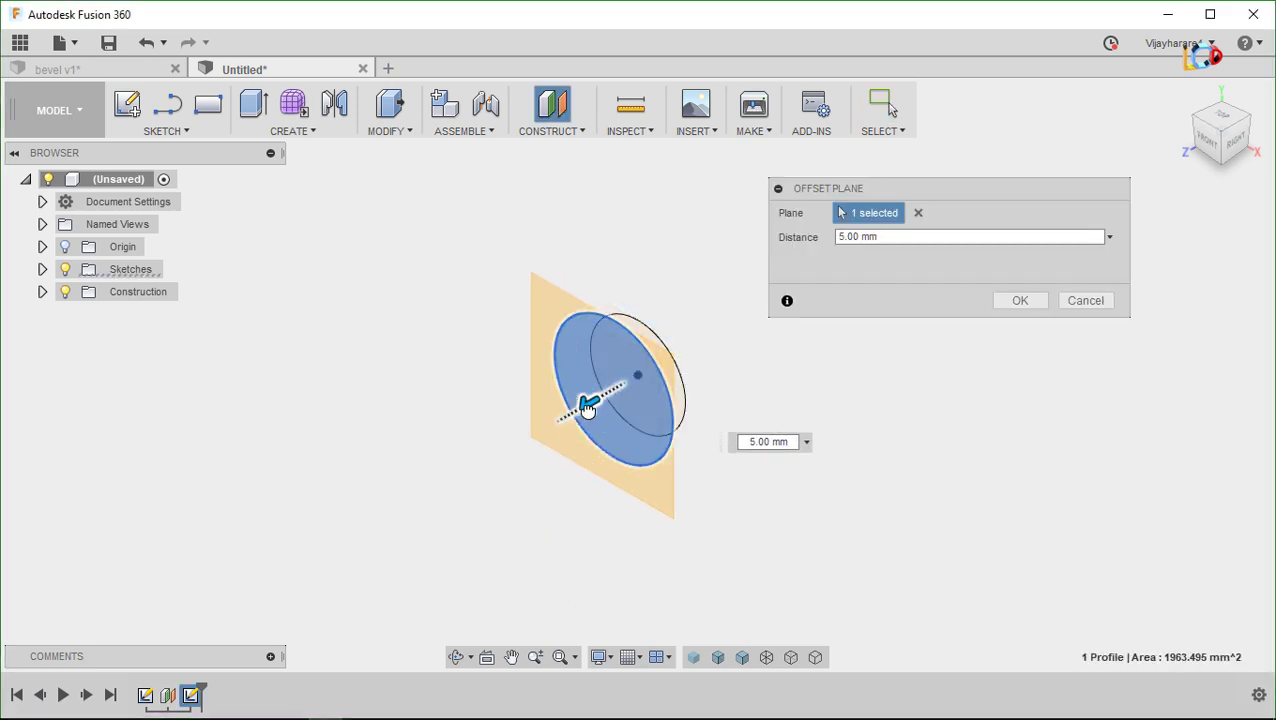
click(1017, 301)
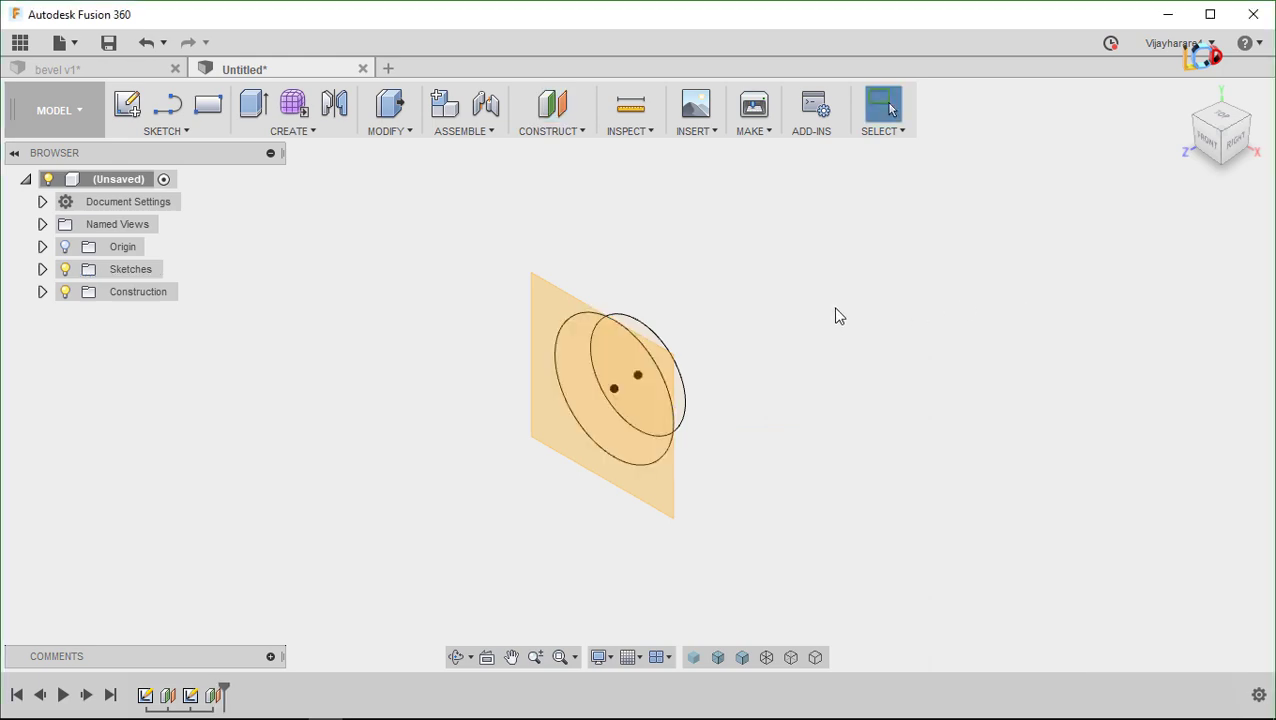
Sketch a 30 mm circle at the origin on the new plane and finish the sketch
right_click(556, 321)
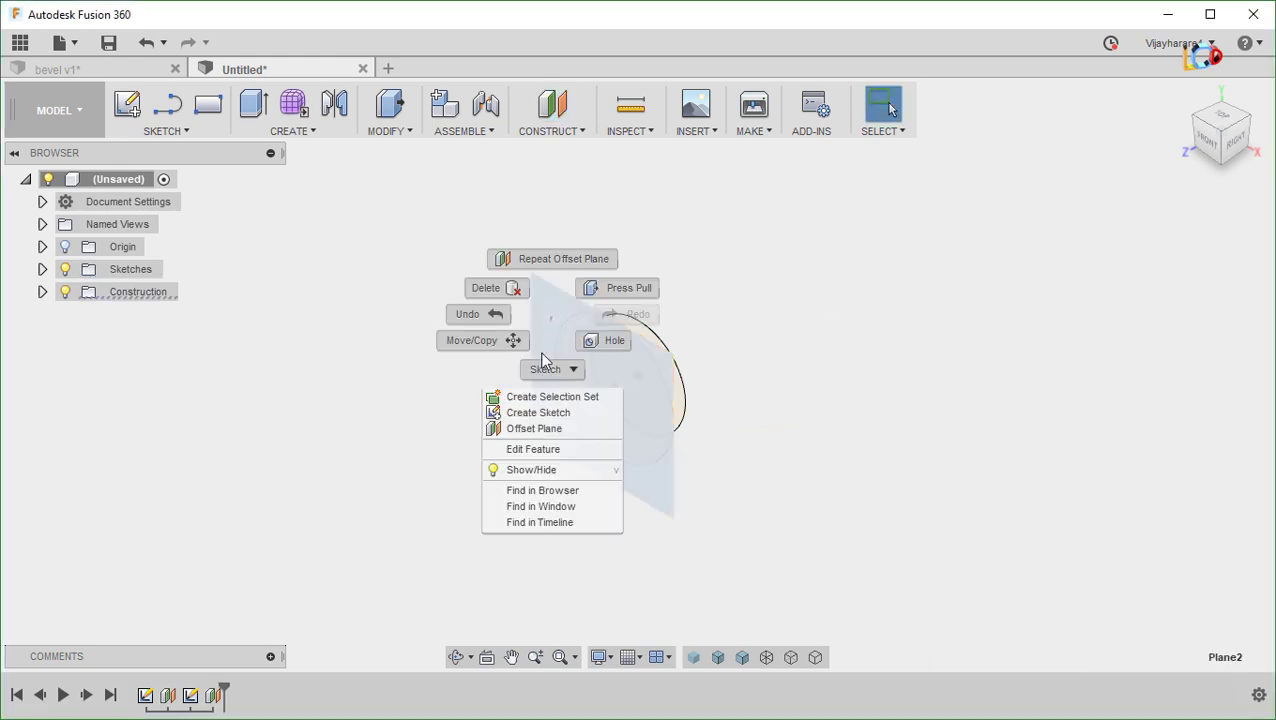
click(534, 418)
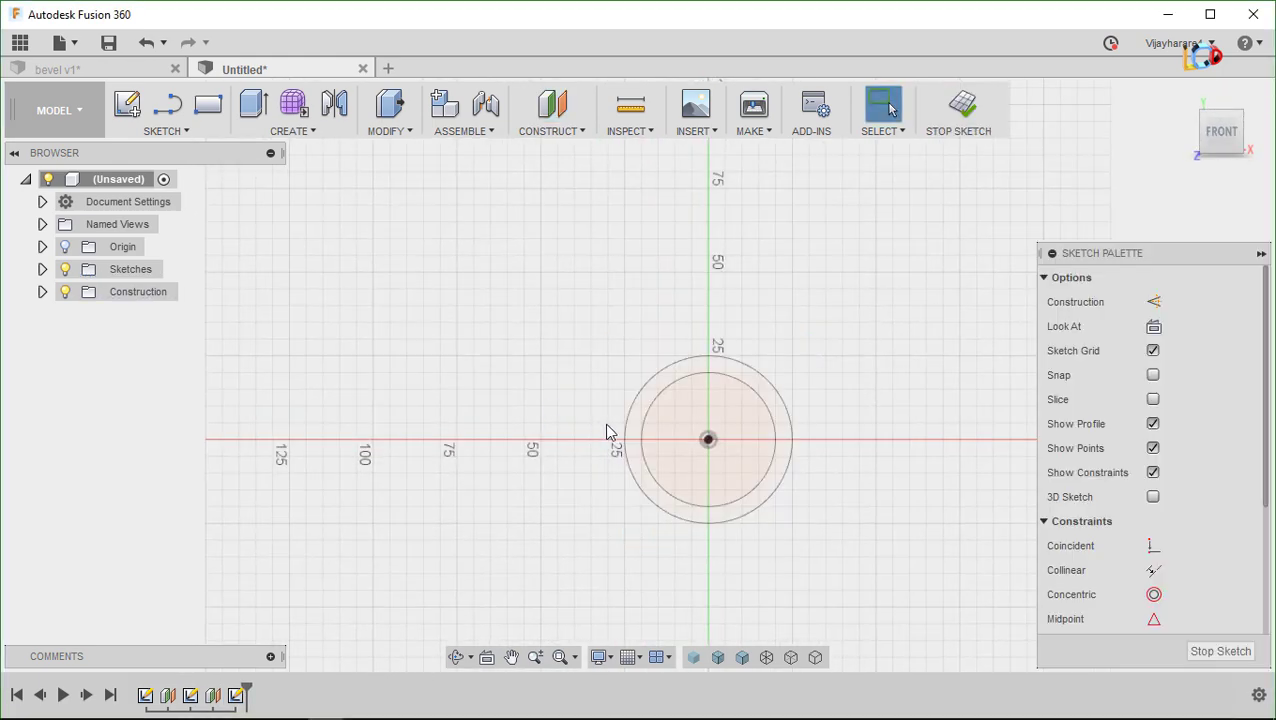
key(c)
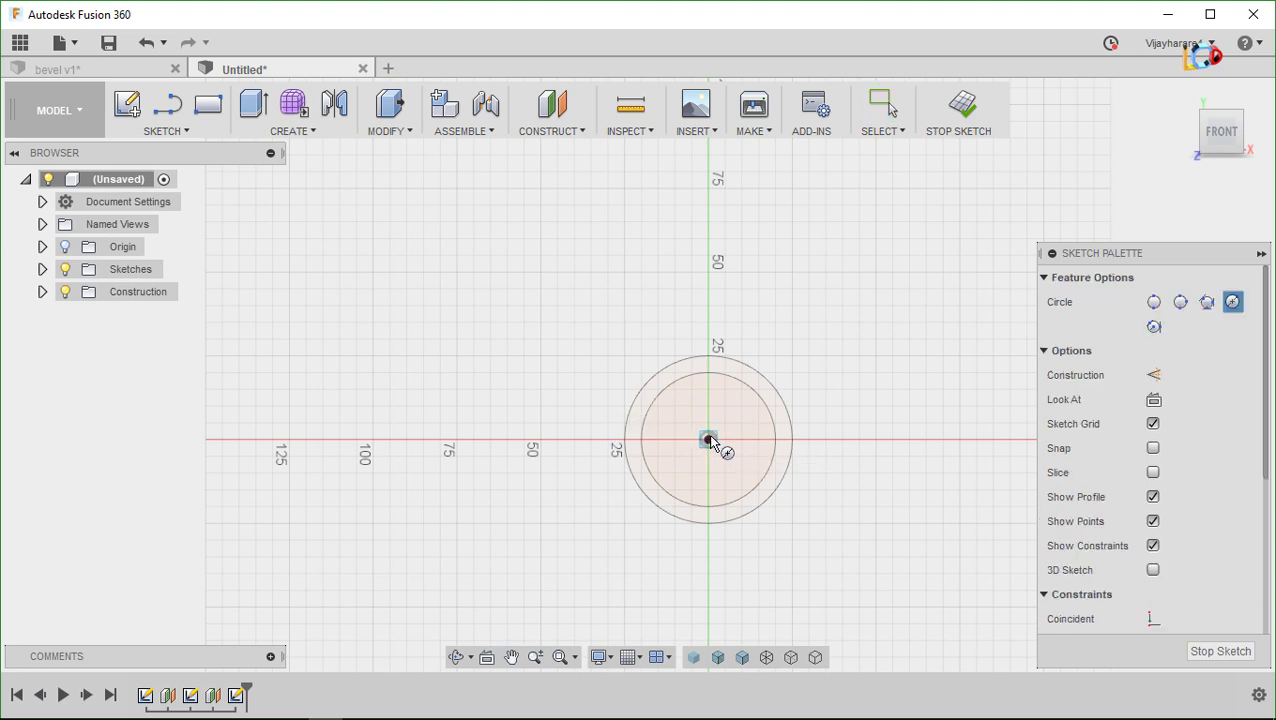
click(708, 439)
text(30)
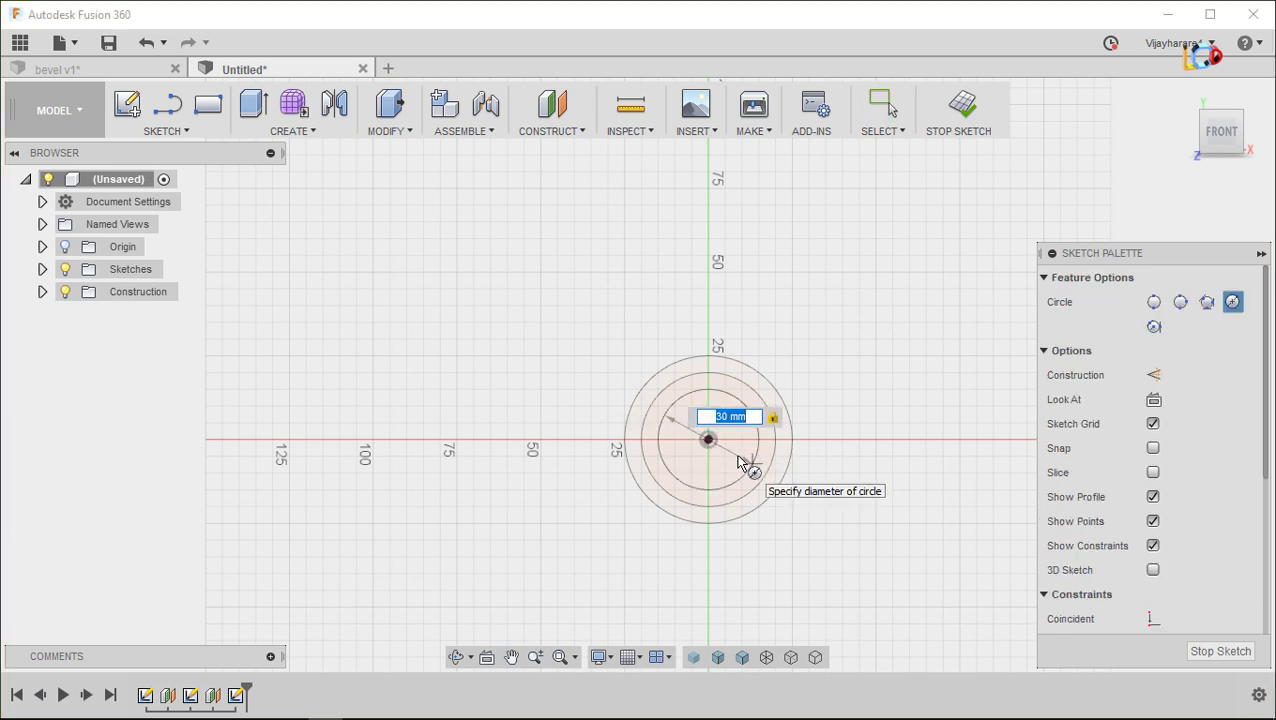
key(Return)
key(Escape)
click(933, 131)
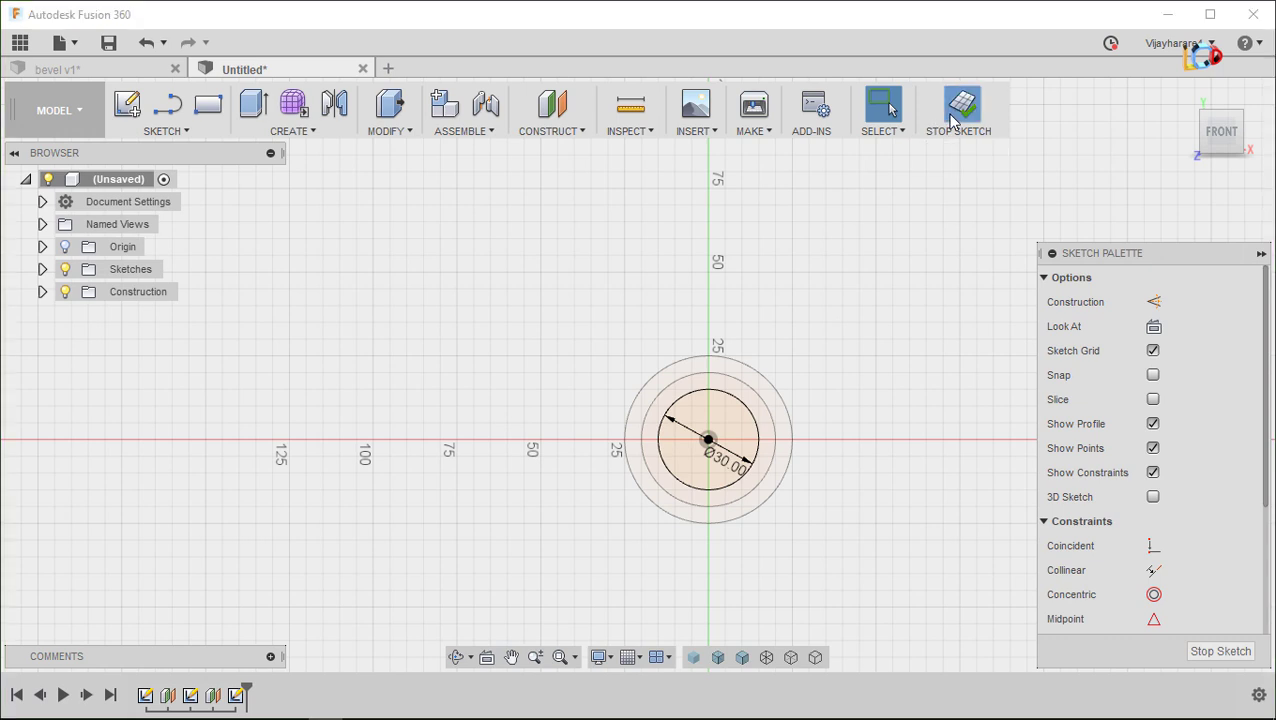
mouse_move(837, 233)
shift+middle_down()
mouse_move(763, 213)
mouse_move(786, 228)
shift+middle_up()
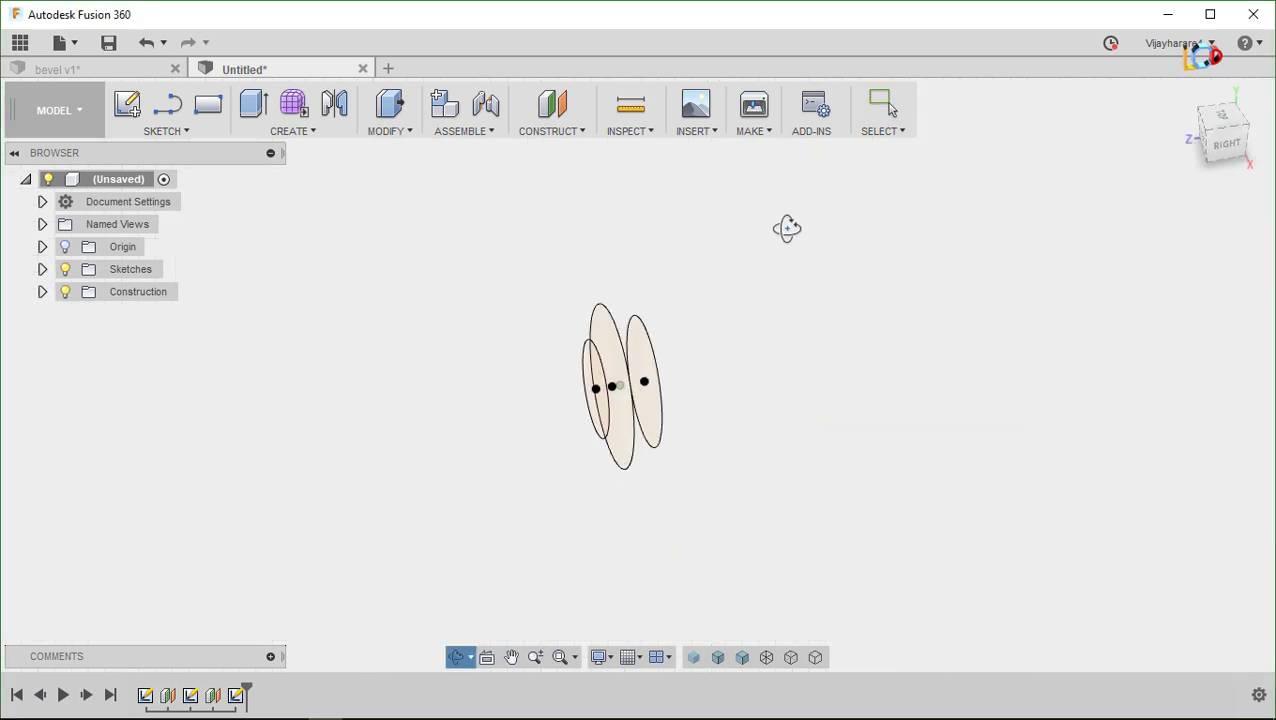
Loft between the first two circles, dropping the third profile
click(311, 131)
click(308, 242)
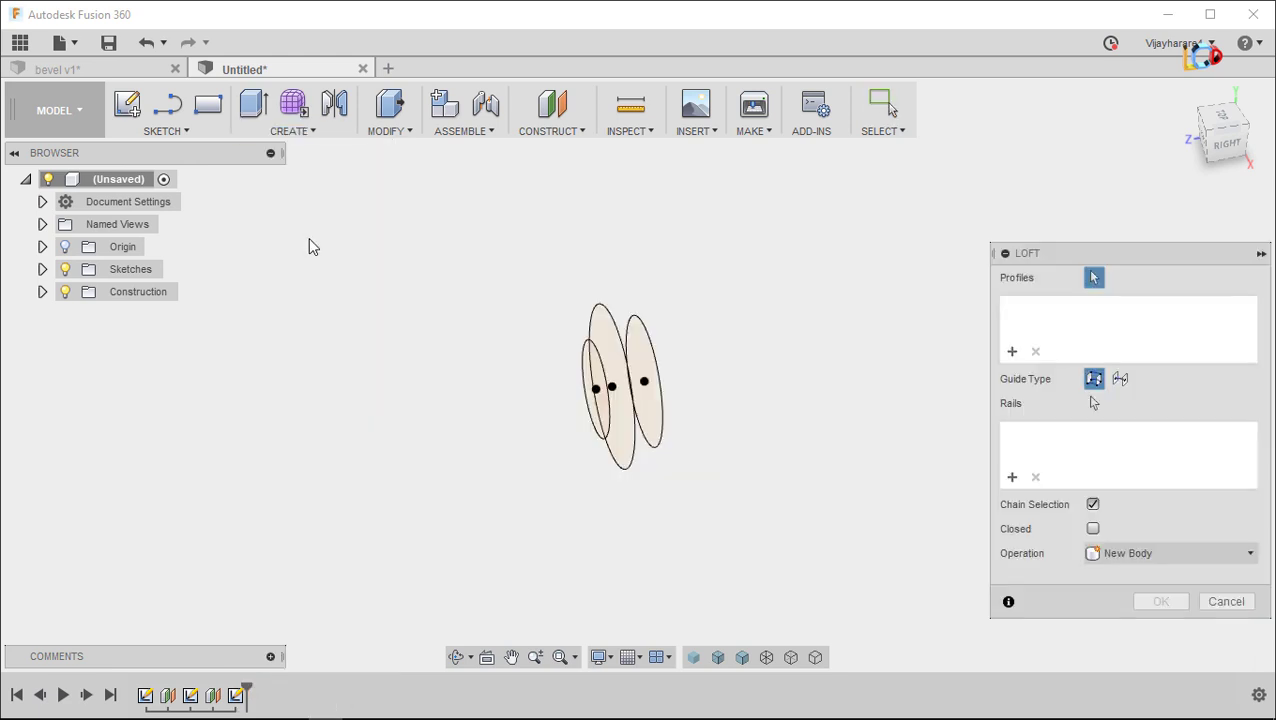
click(633, 357)
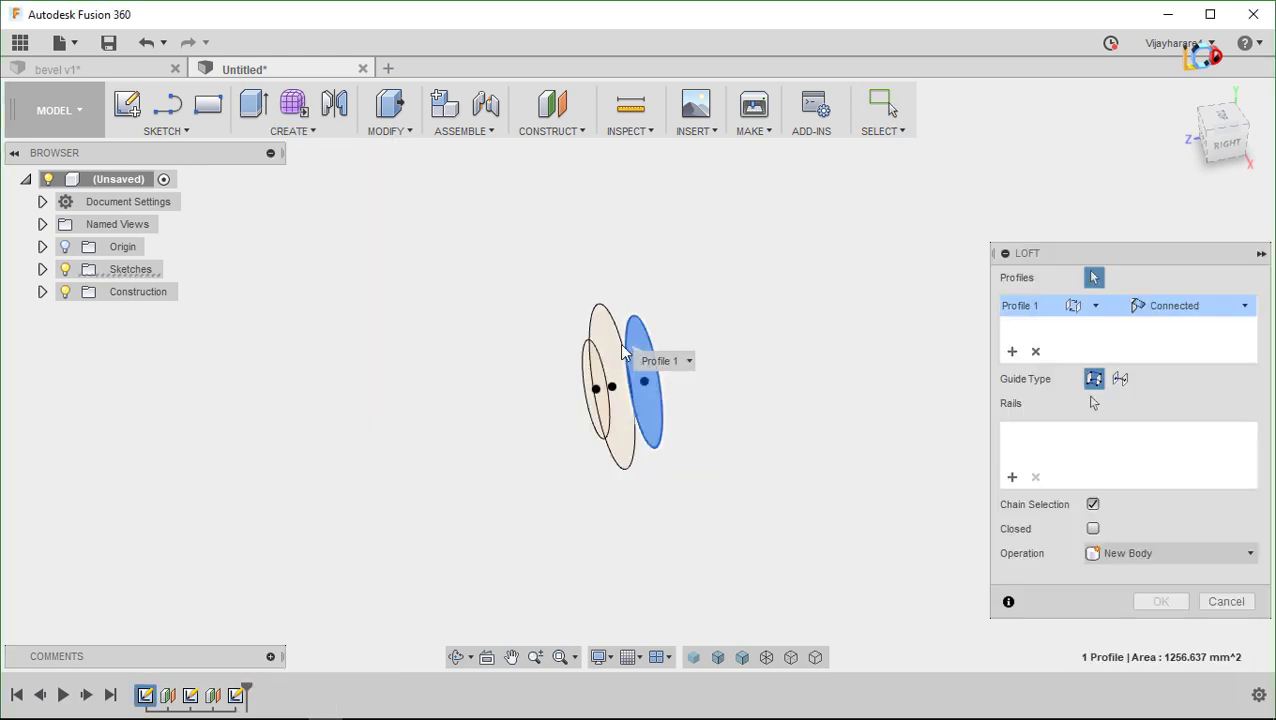
click(604, 364)
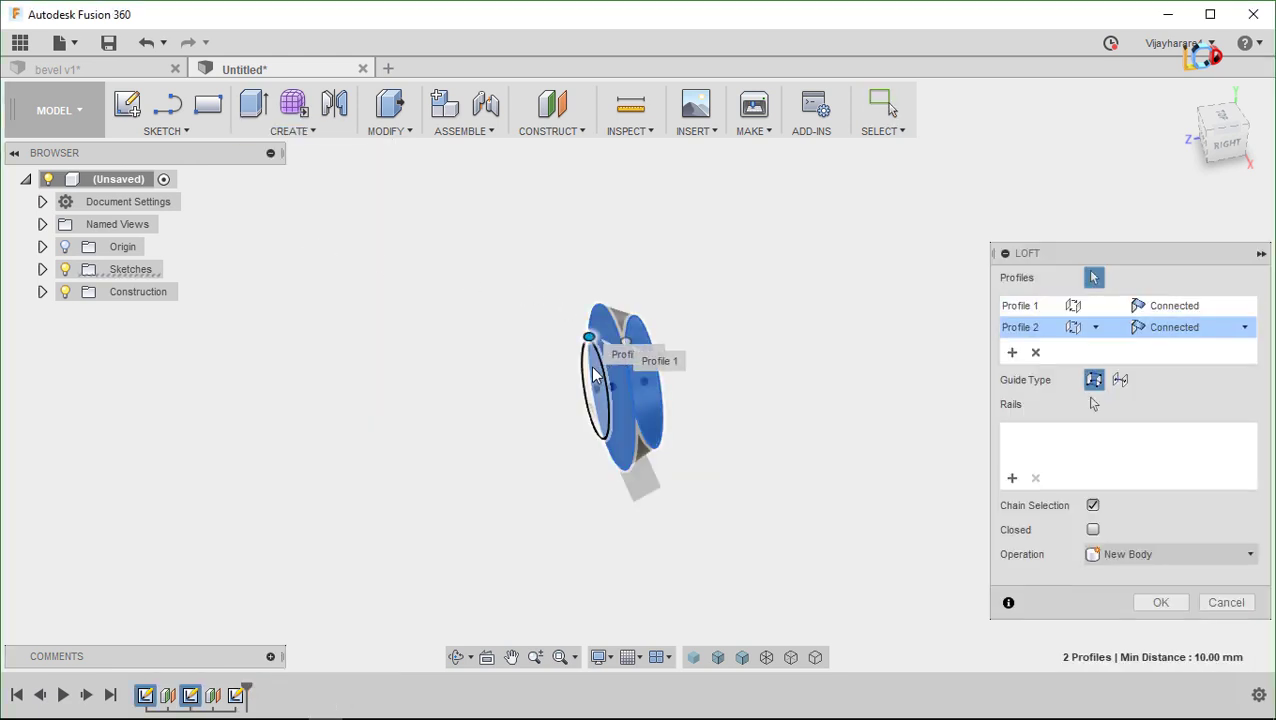
click(593, 374)
mouse_move(704, 345)
shift+middle_down()
mouse_move(692, 242)
mouse_move(738, 285)
mouse_move(651, 355)
shift+middle_up()
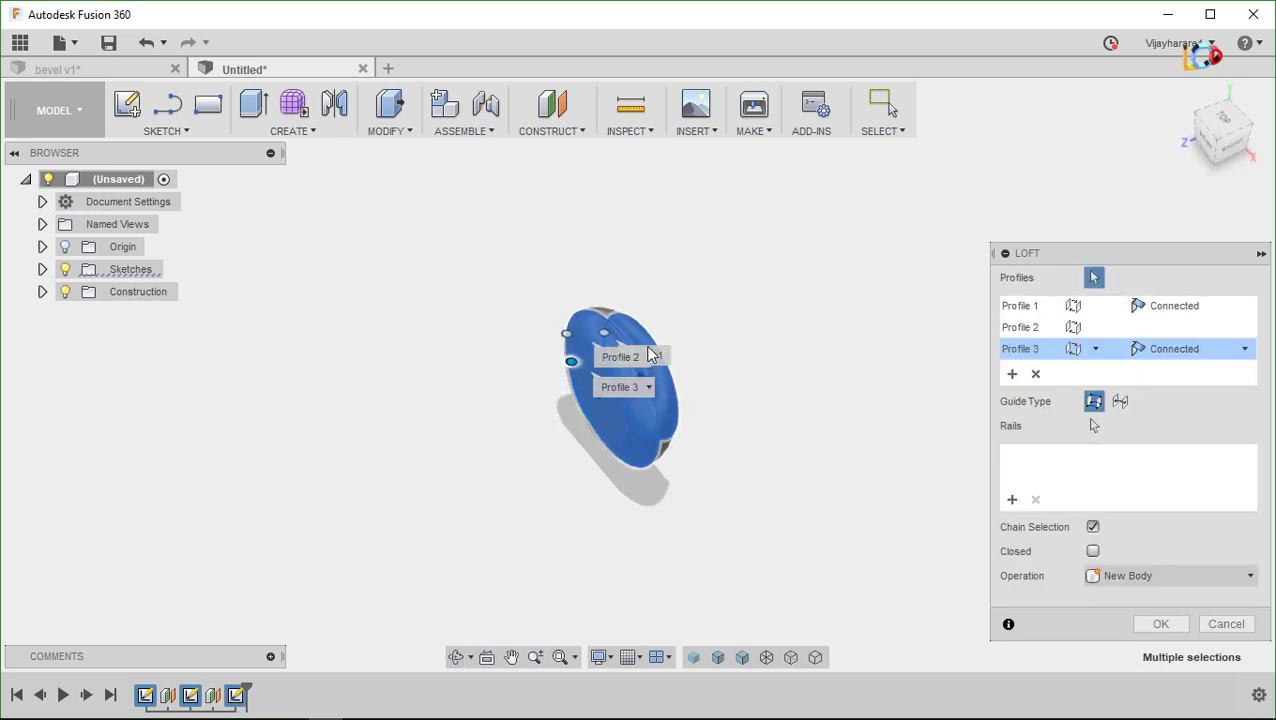
click(587, 367)
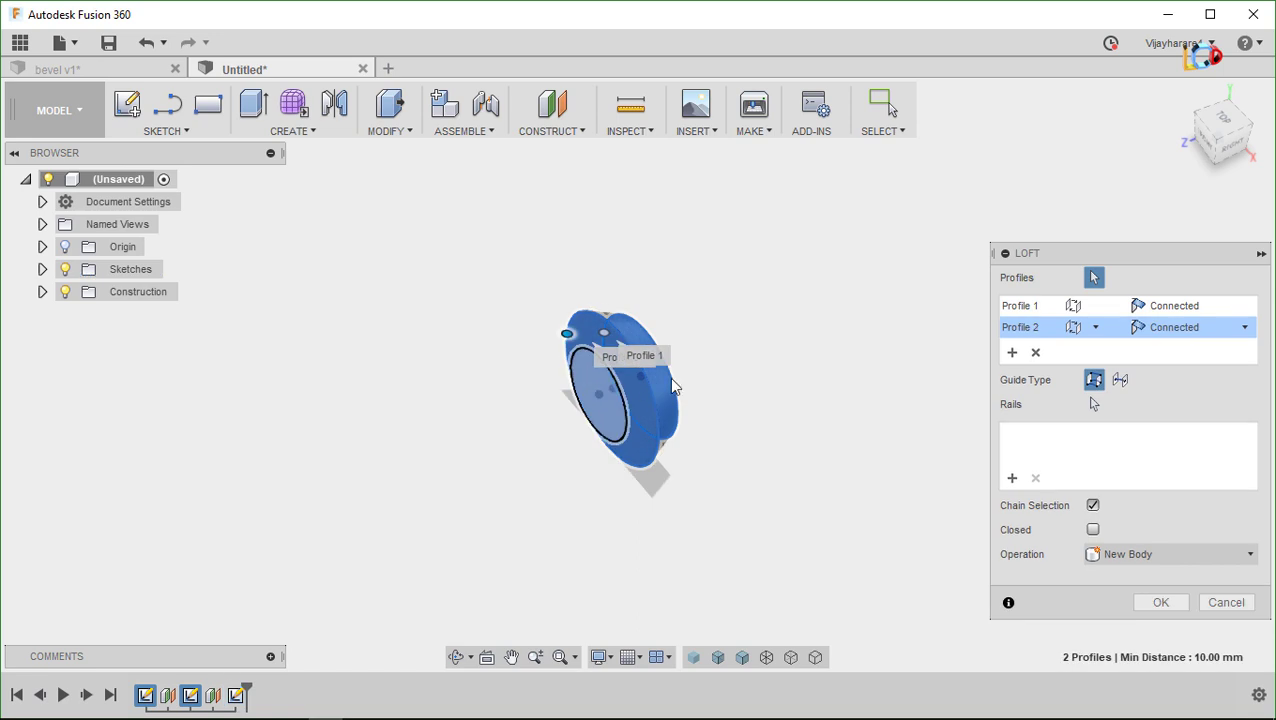
click(1158, 602)
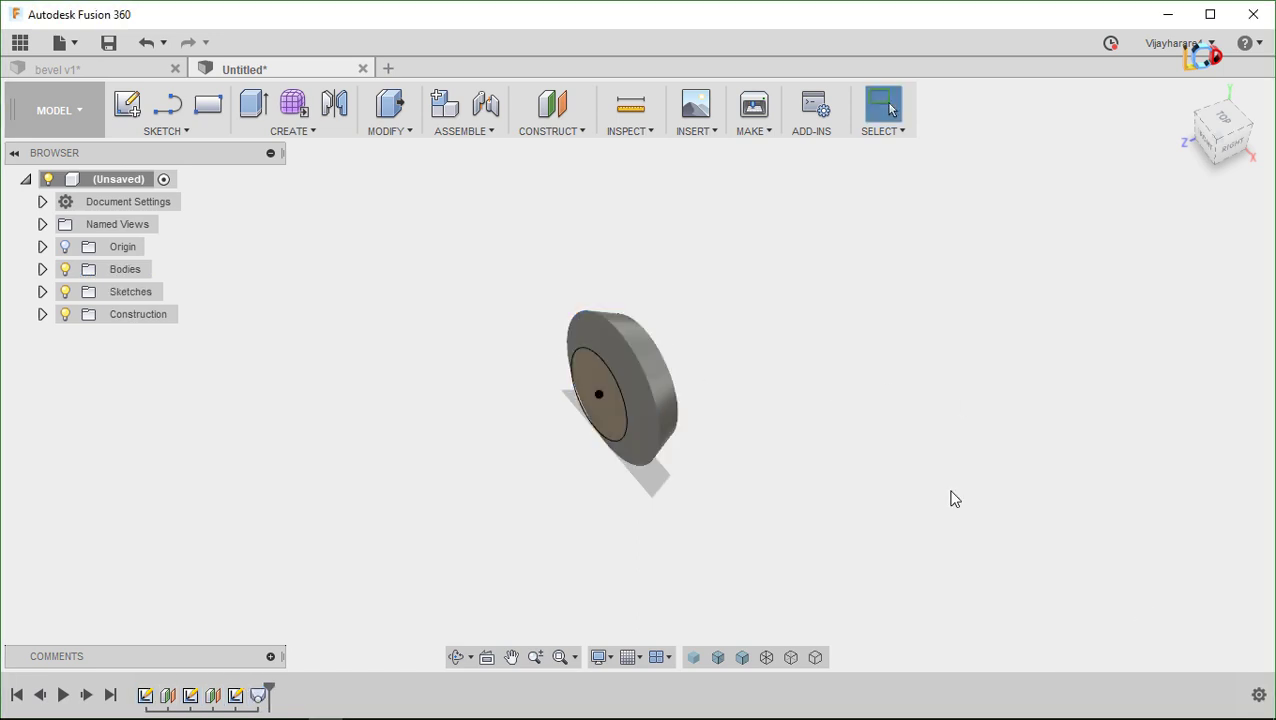
Loft the outer face to the inner circle as a Join
click(300, 132)
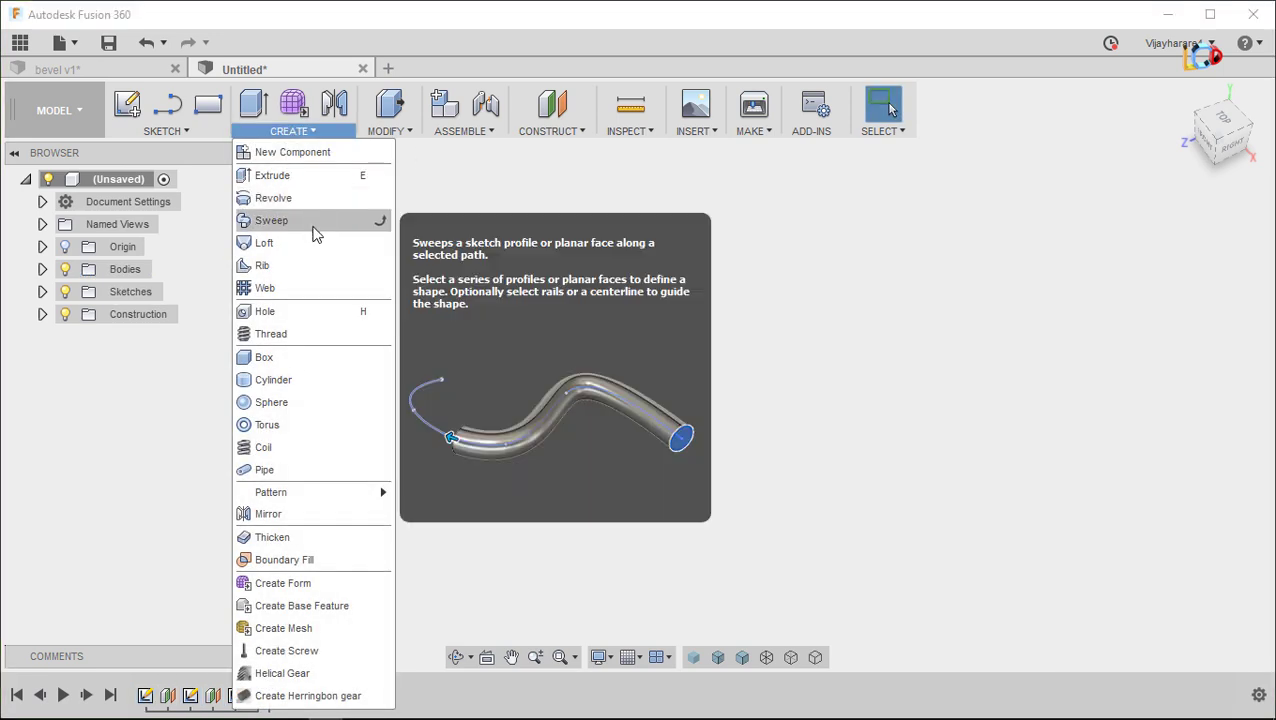
click(313, 242)
scroll(565, 347, up, 3)
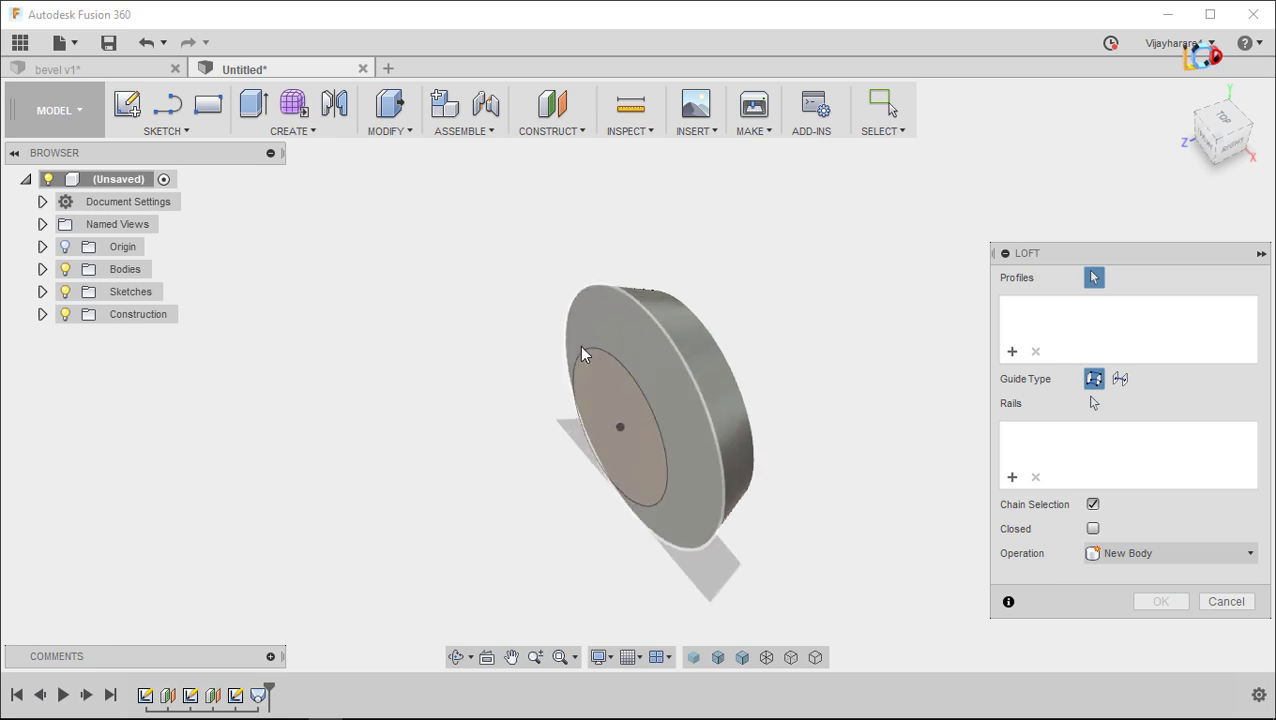
click(645, 354)
click(613, 402)
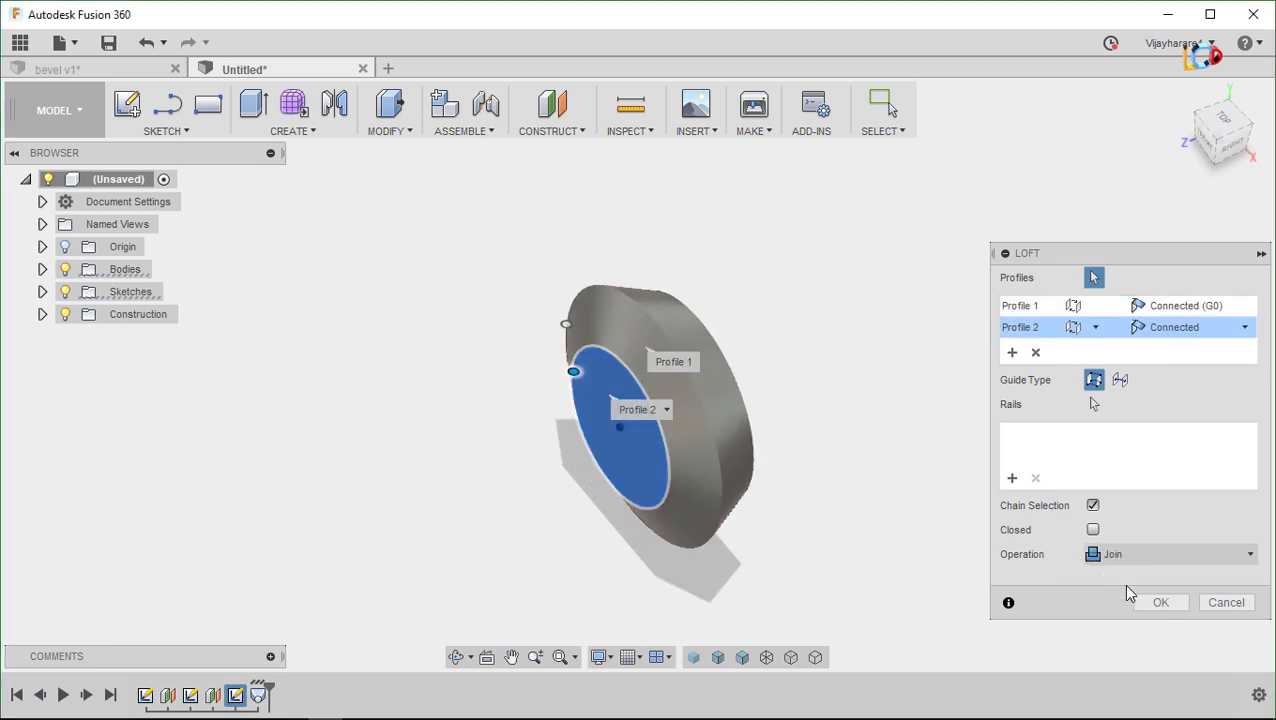
click(1160, 602)
mouse_move(763, 194)
shift+middle_down()
mouse_move(838, 307)
mouse_move(891, 270)
shift+middle_up()
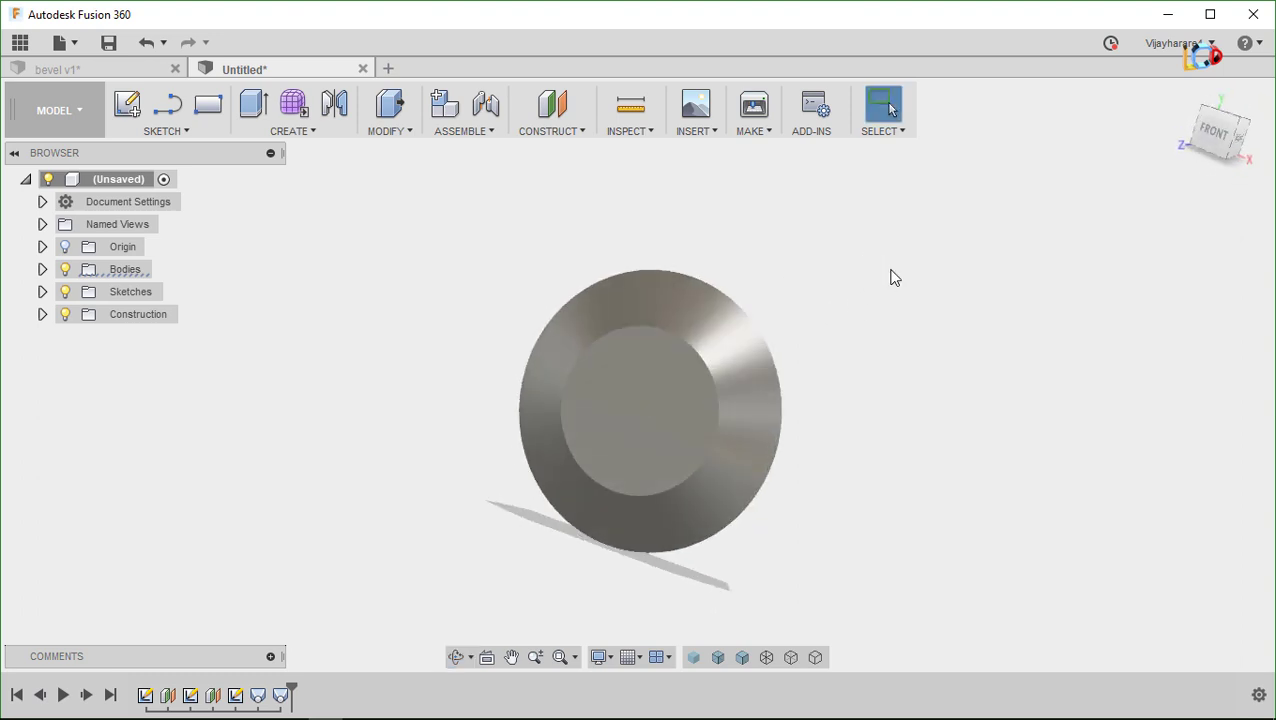
Create a construction plane offset 15 mm from the XZ plane
click(42, 246)
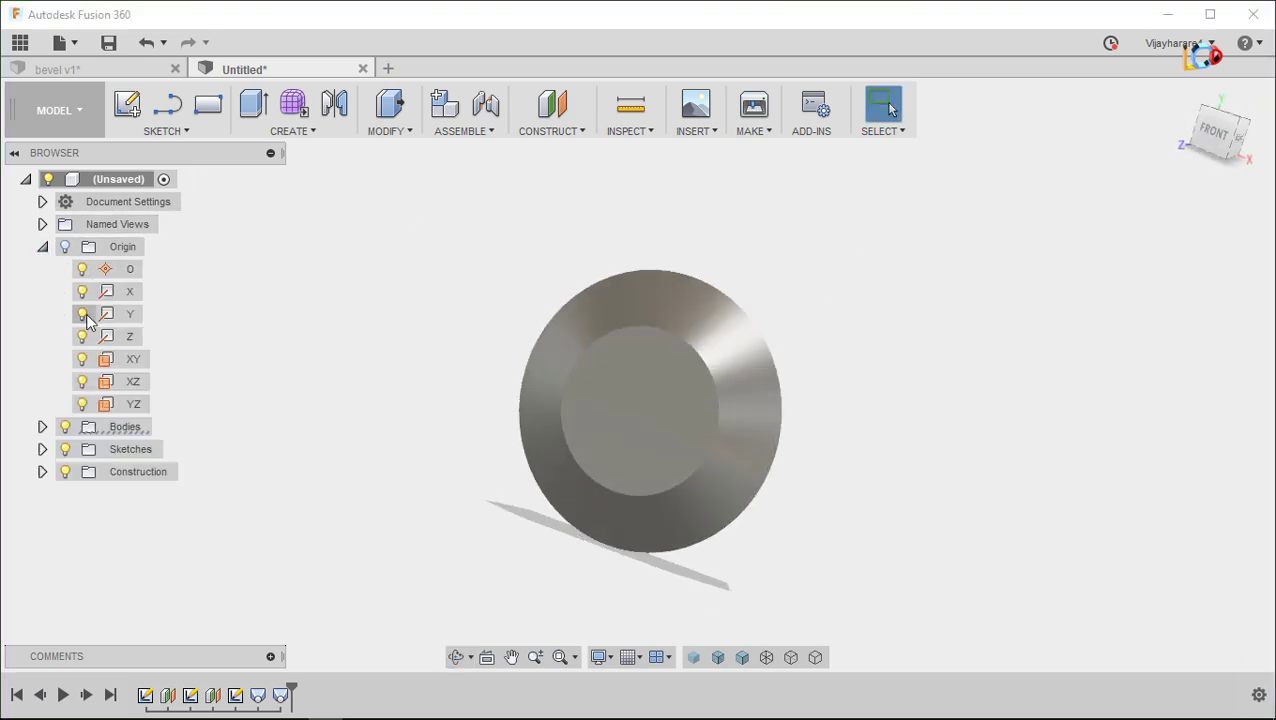
click(128, 380)
right_click(135, 381)
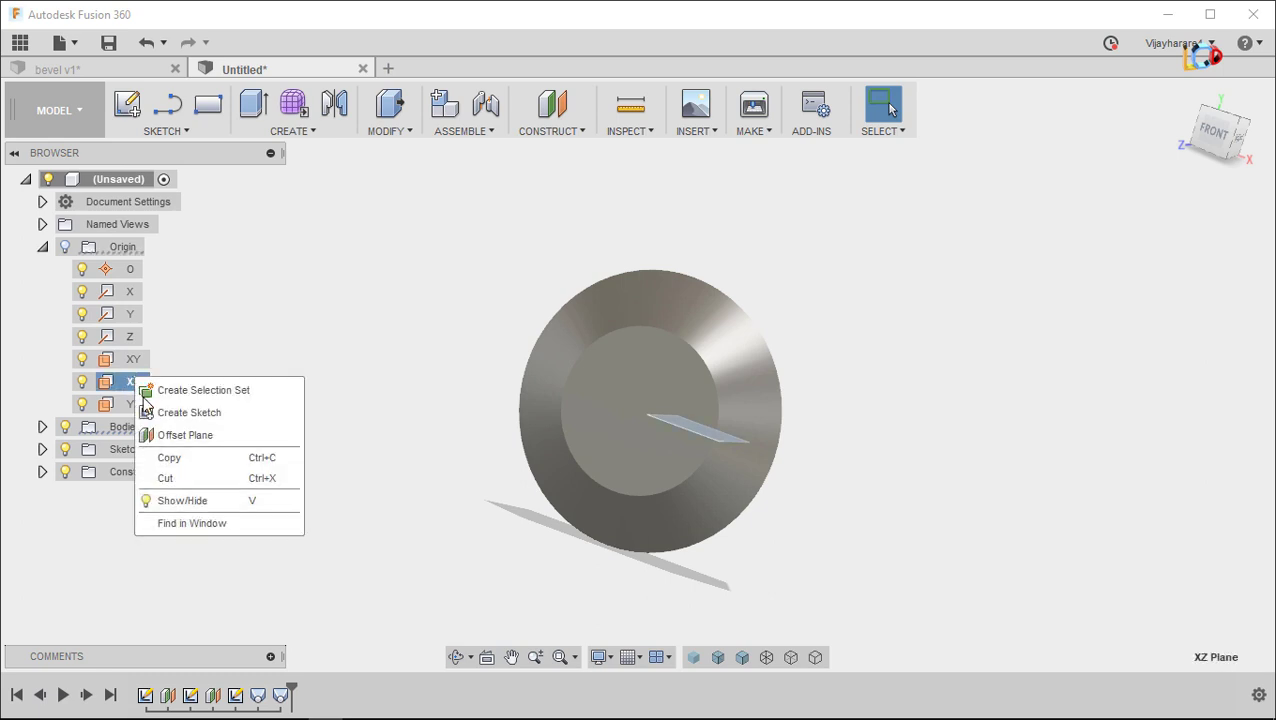
click(180, 436)
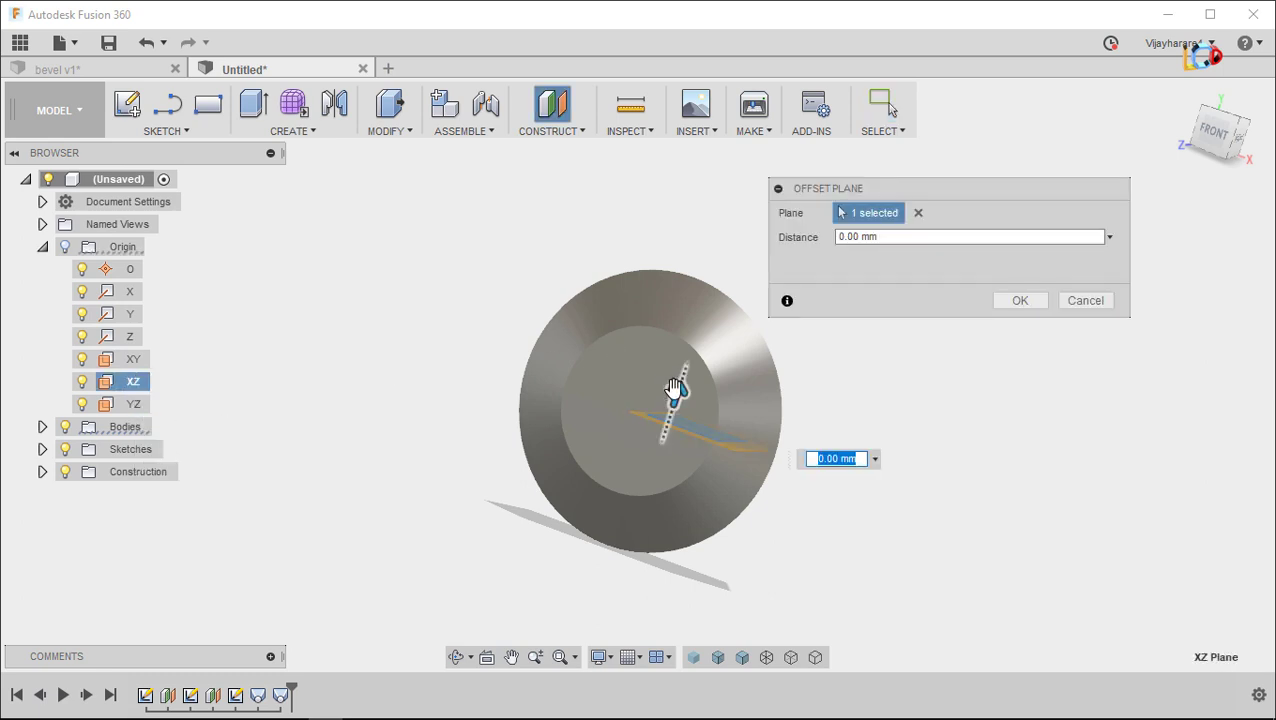
click(870, 237)
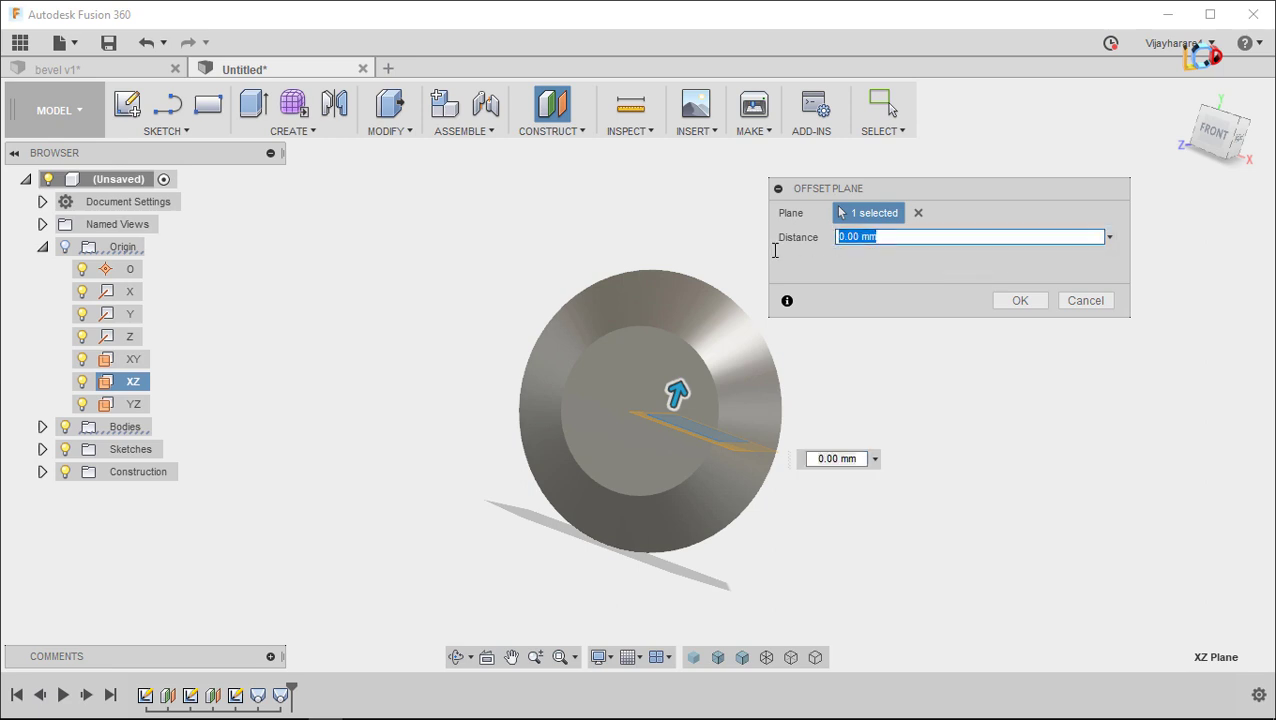
text(15)
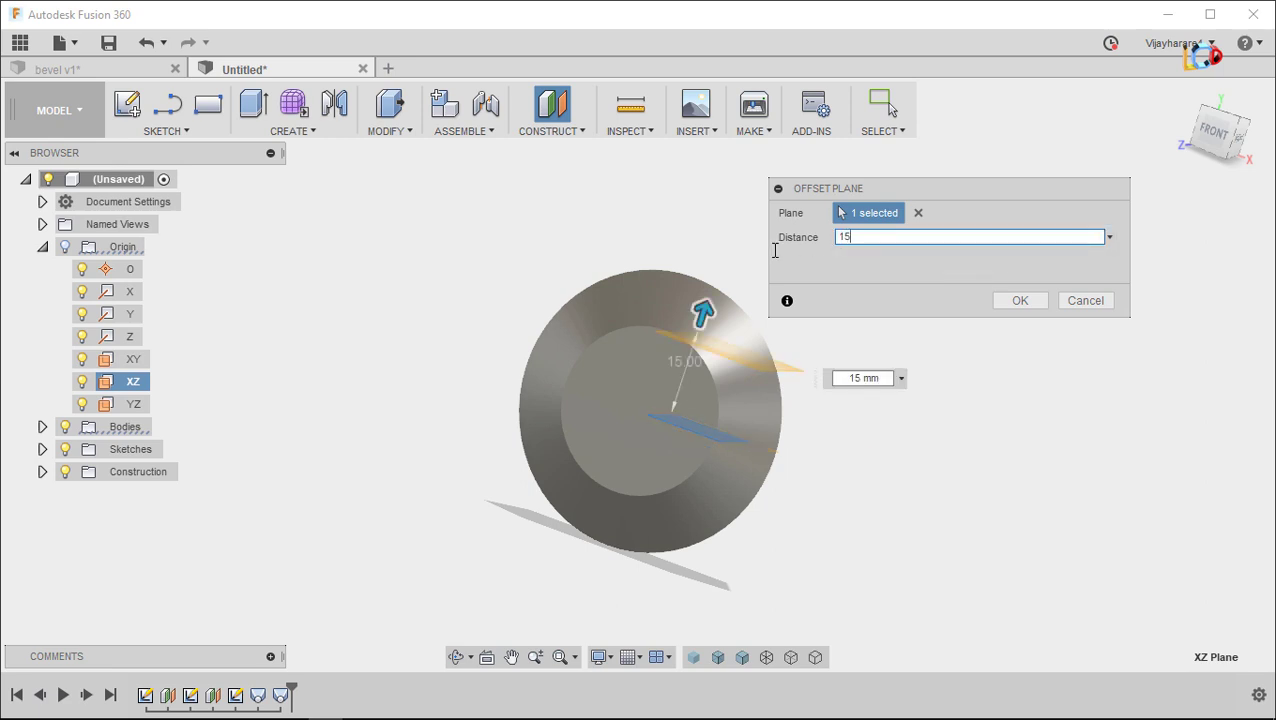
key(Return)
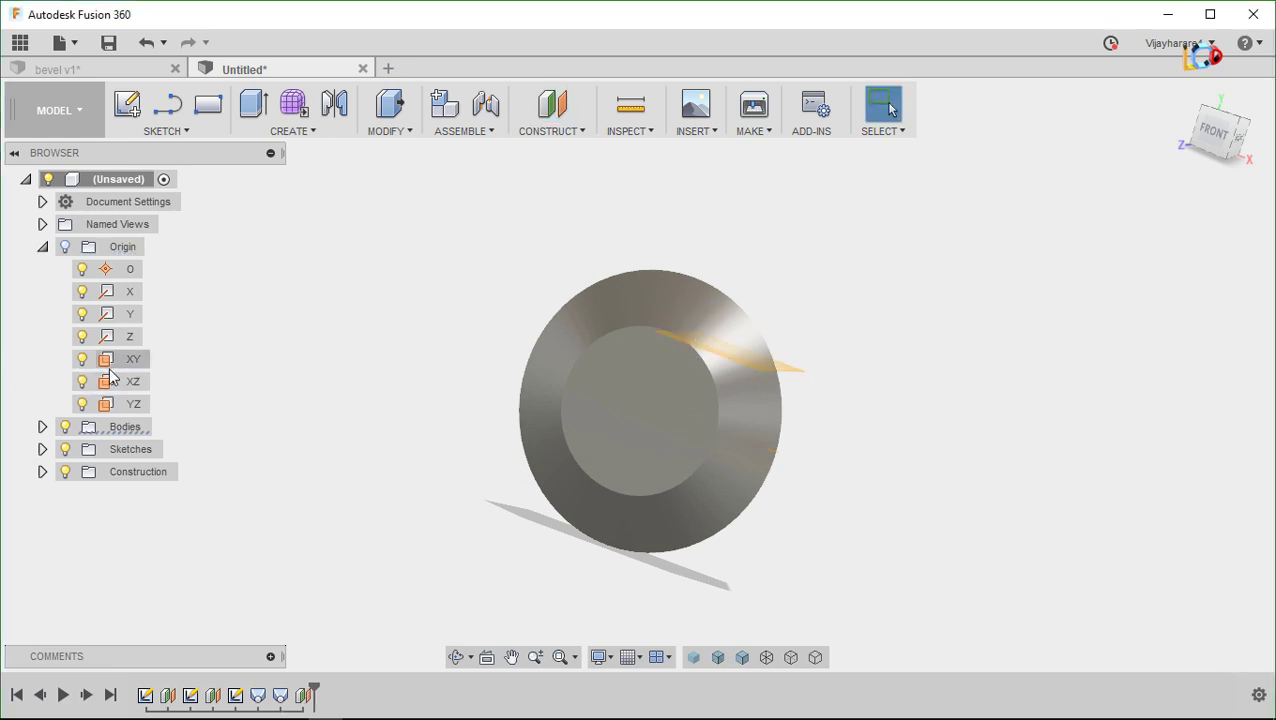
Add a second plane offset 25 mm from the XZ plane
right_click(132, 385)
click(175, 441)
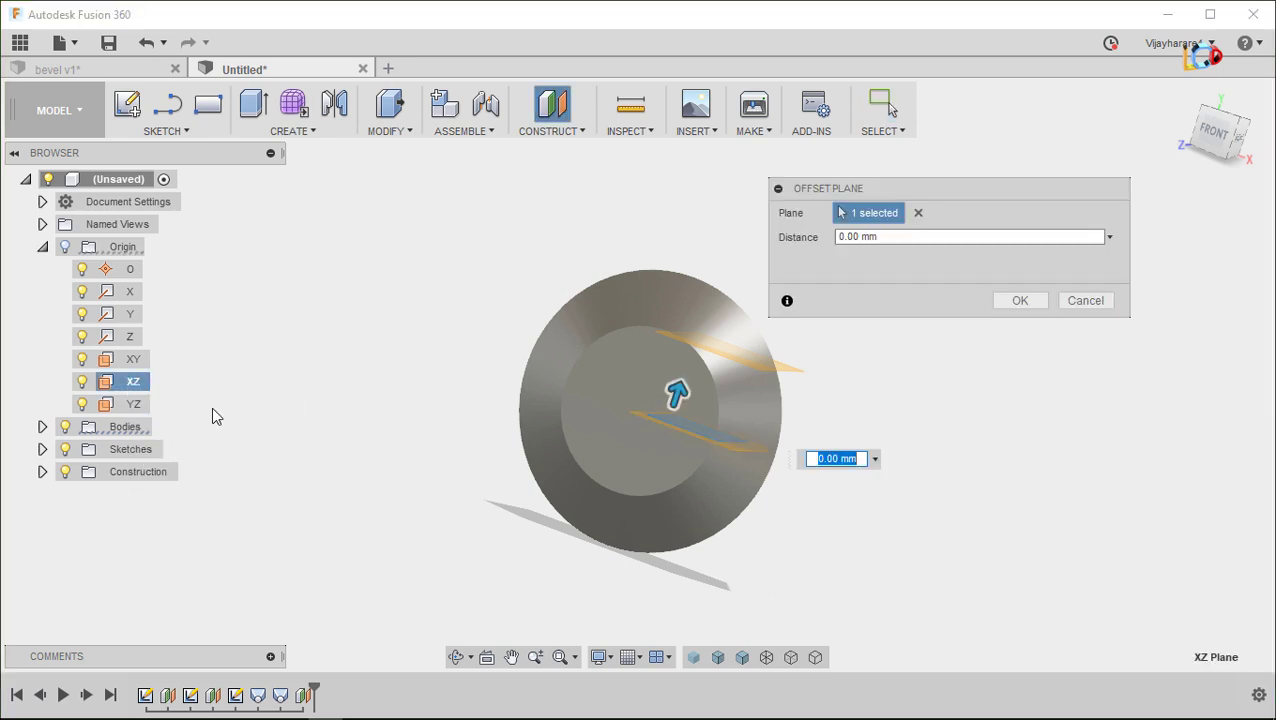
click(880, 237)
text(25)
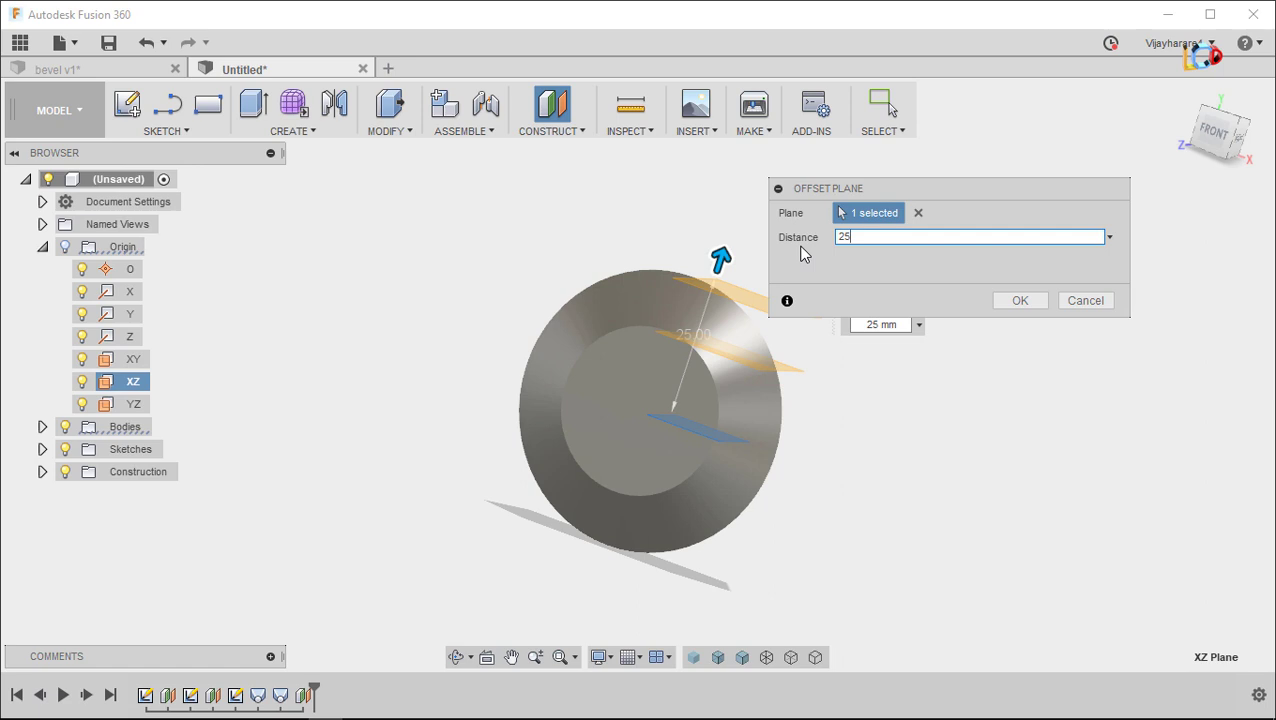
key(Return)
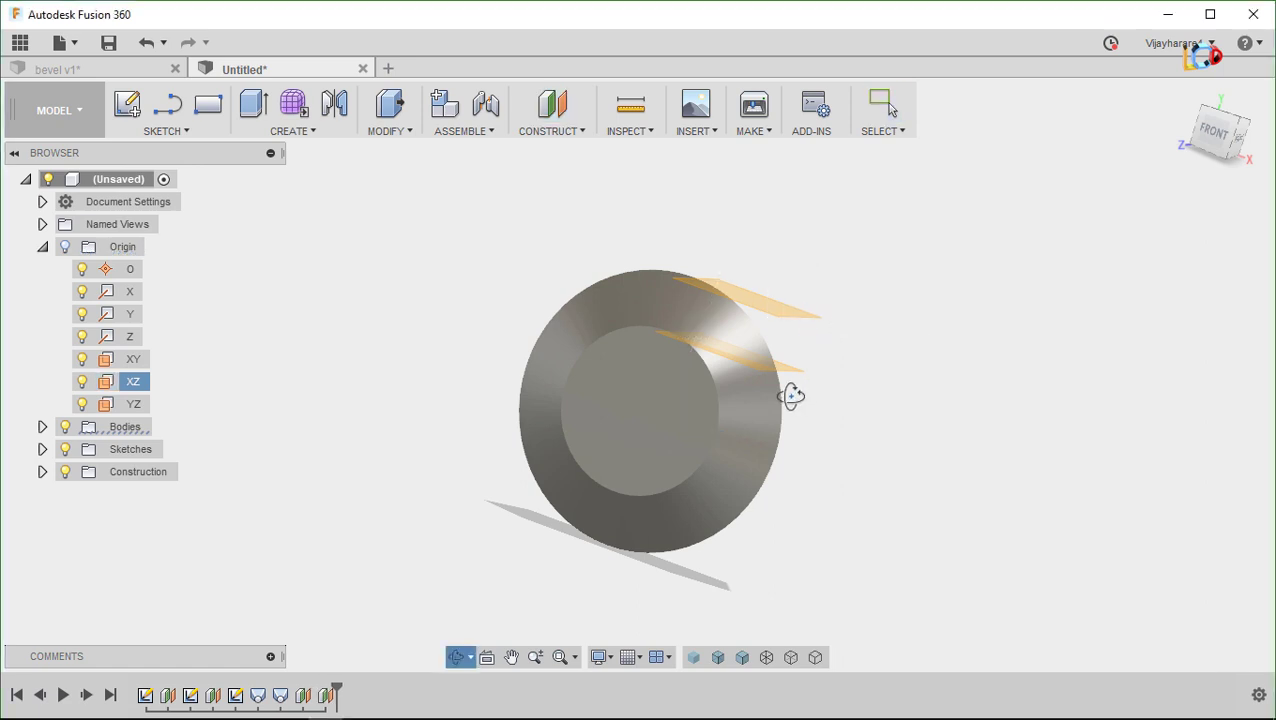
Start a new sketch on the 25 mm offset plane
shift+middle_drag(808, 389, 719, 321)
right_click(717, 318)
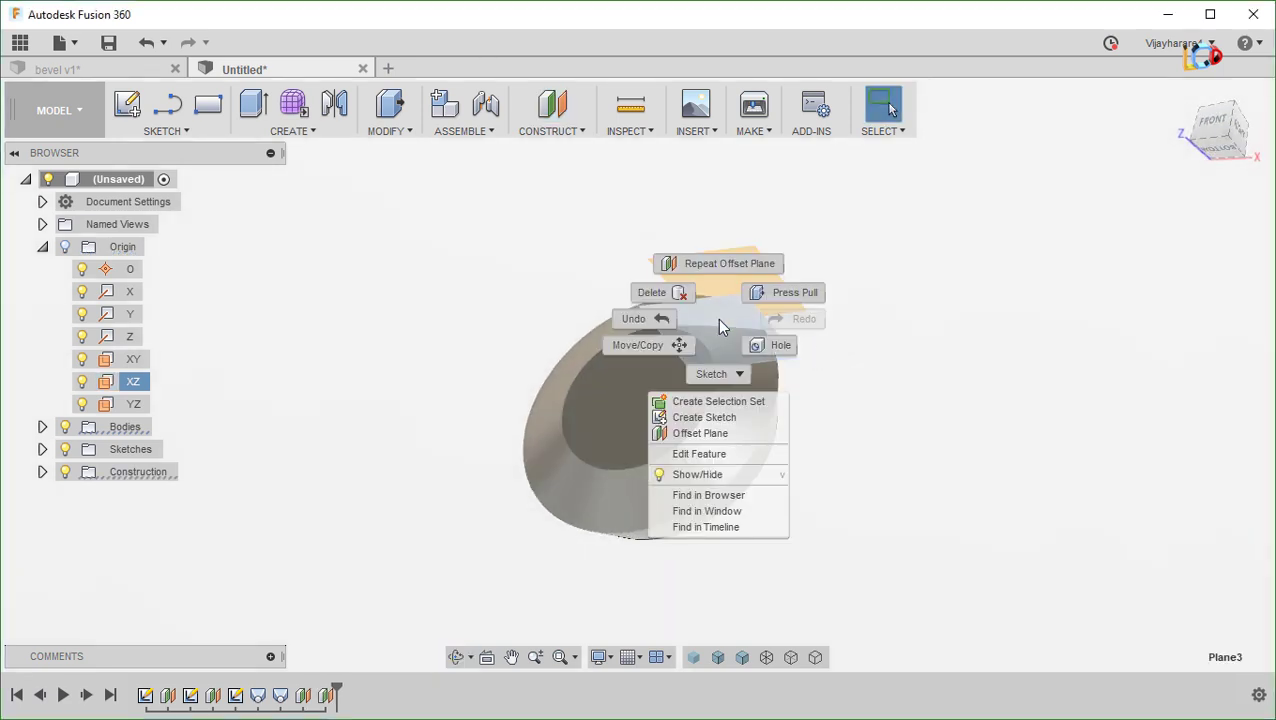
click(726, 420)
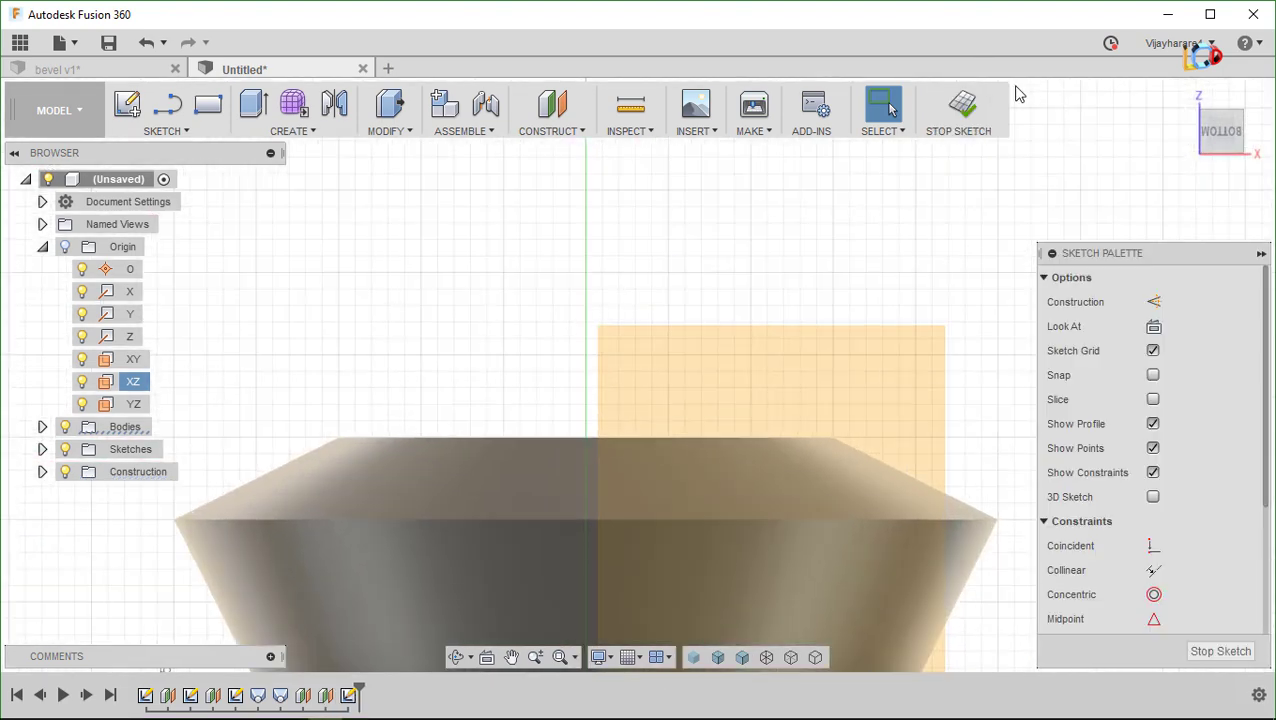
Draw a vertical construction centre line rising straight up from the sketch origin
key(l)
click(1153, 301)
scroll(880, 292, down, 2)
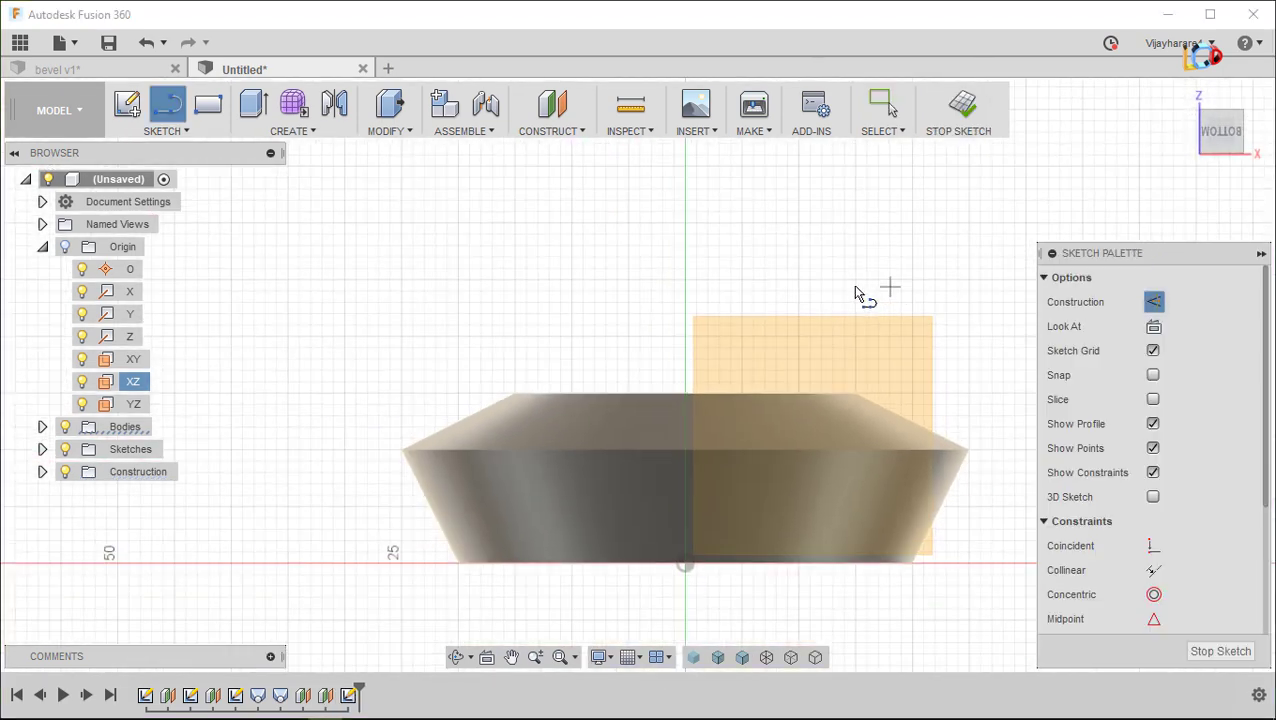
click(685, 565)
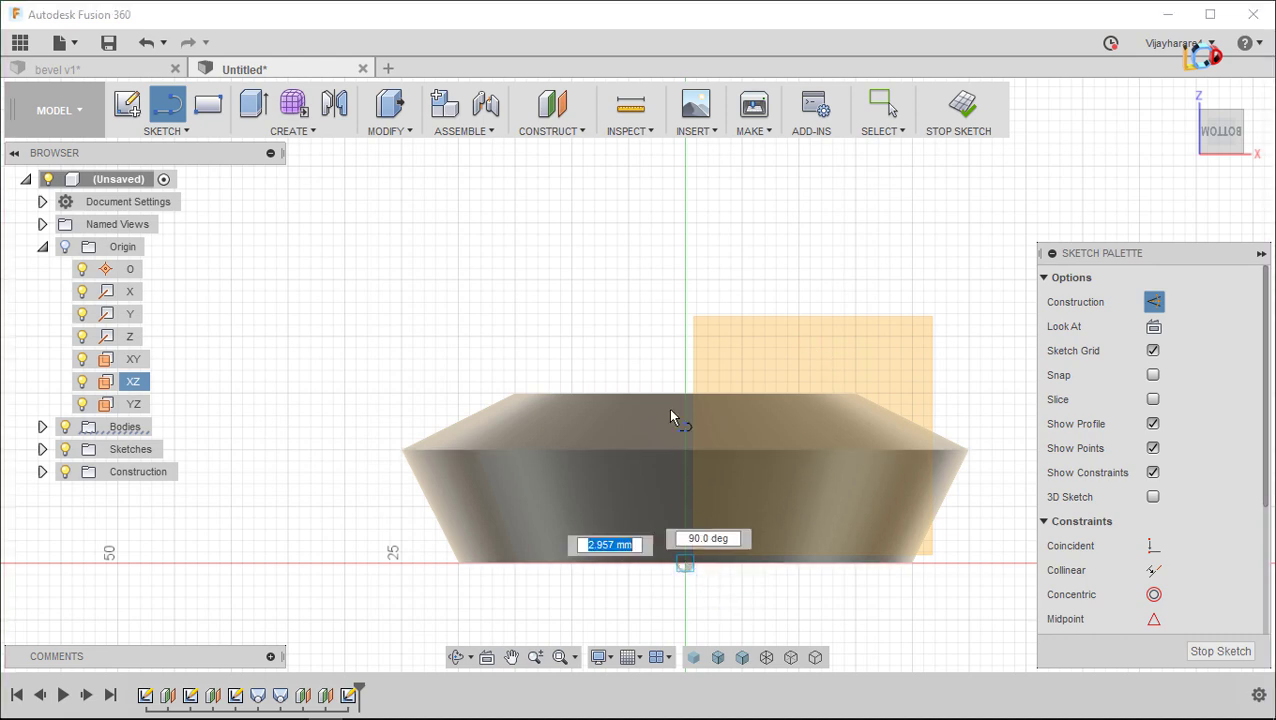
click(685, 207)
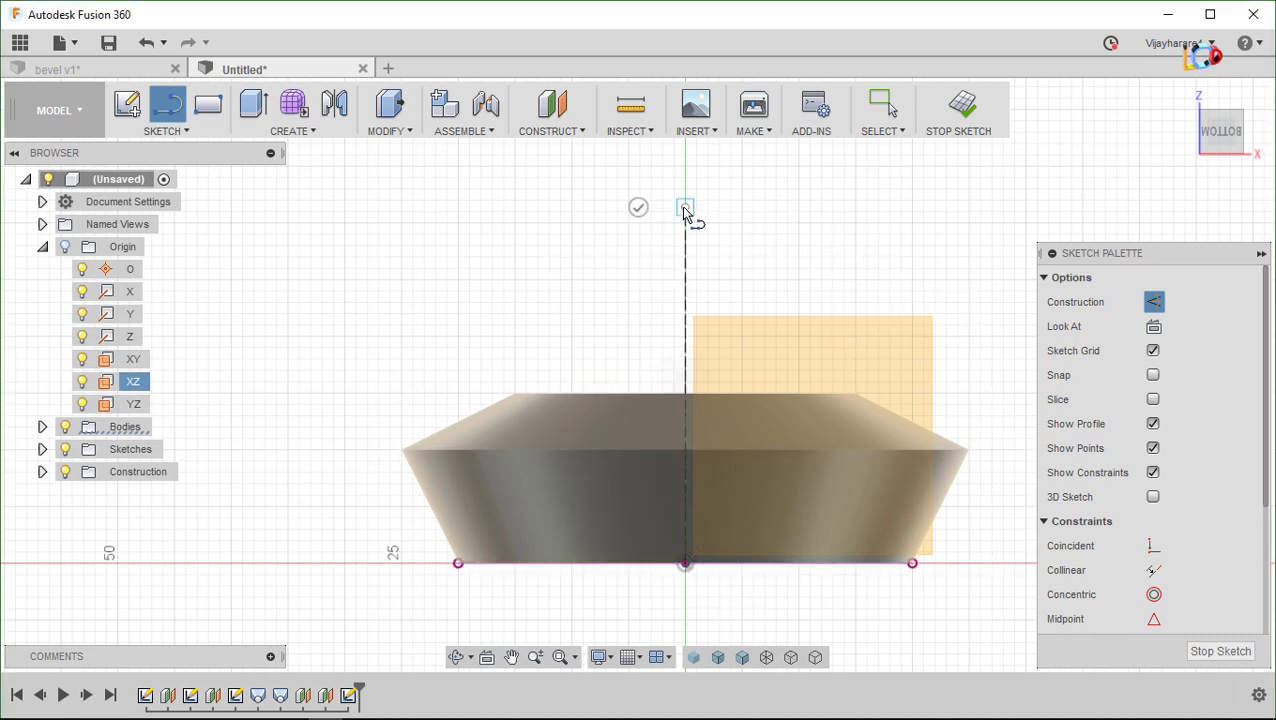
key(Escape)
scroll(797, 336, up, 2)
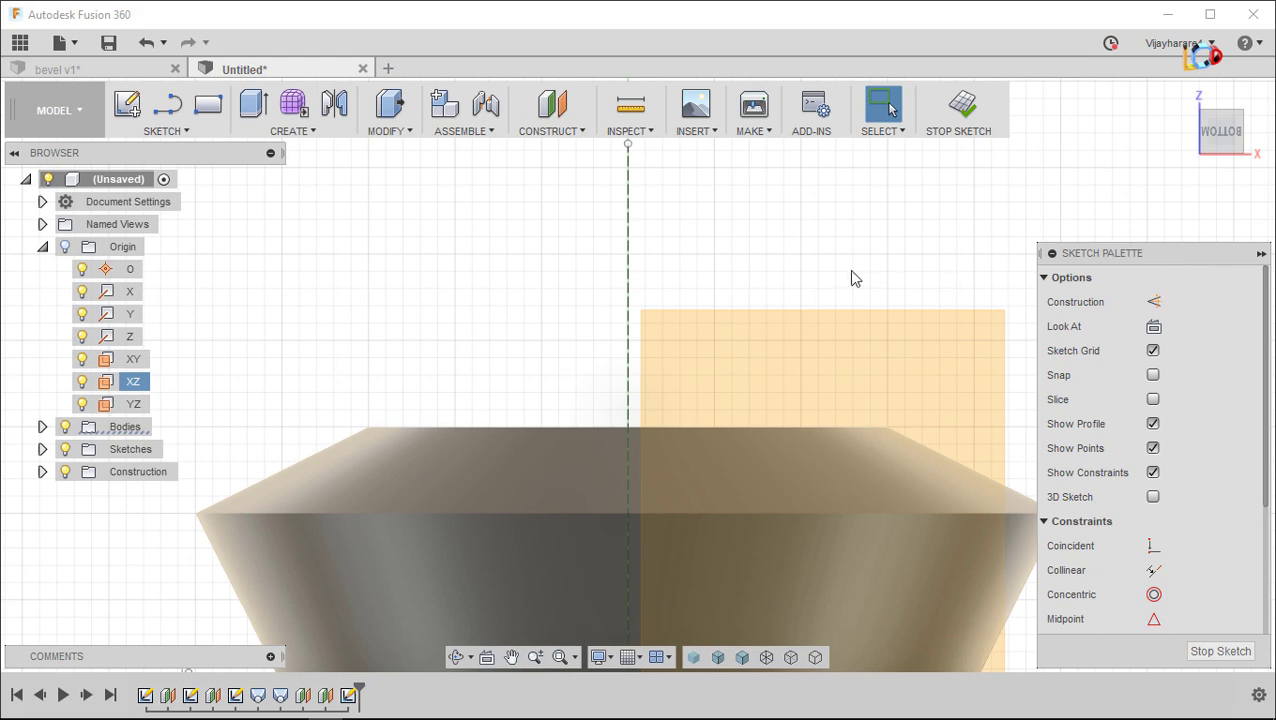
key(l)
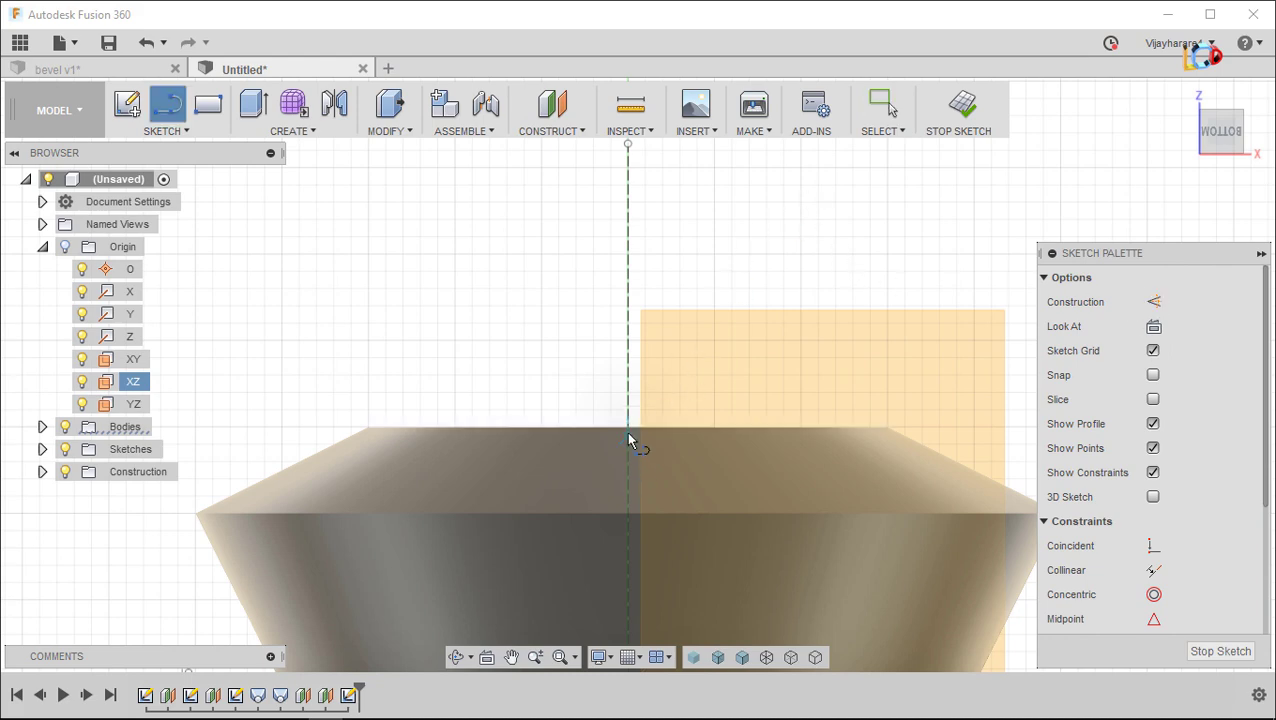
scroll(626, 427, down, 1)
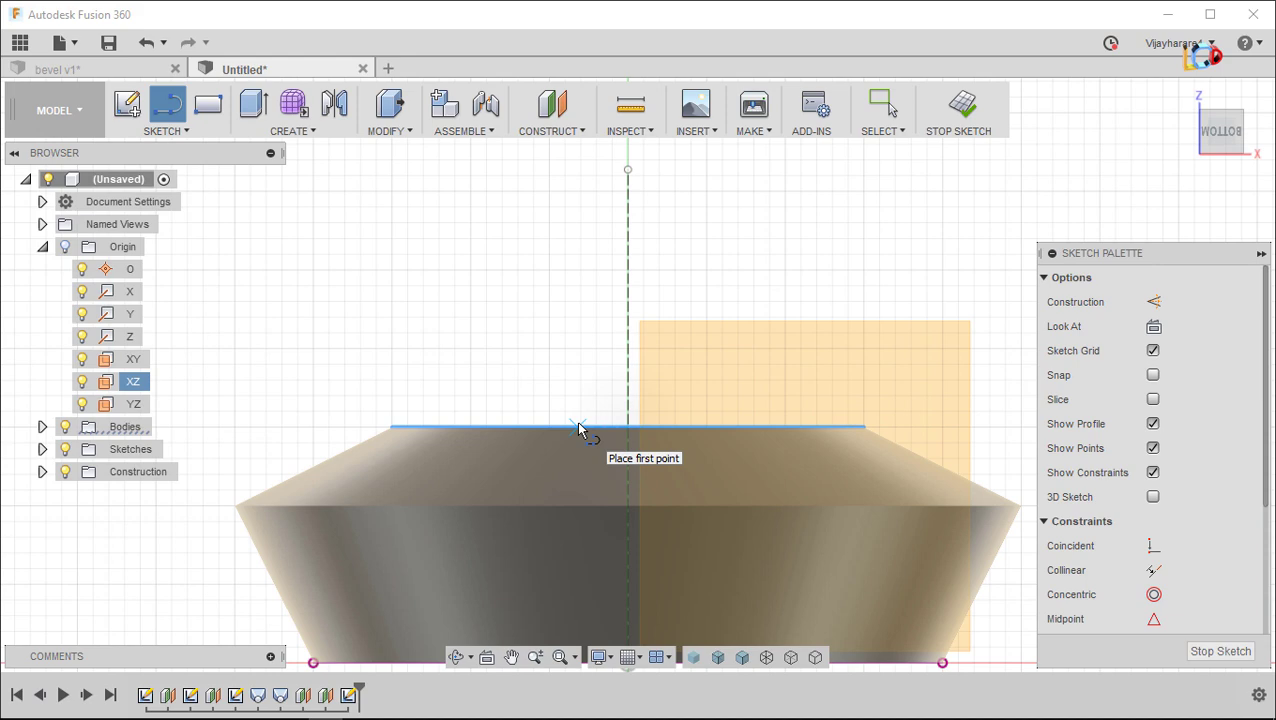
Draw the half tooth profile: a vertical step, a slanted edge and a horizontal line
click(578, 428)
click(578, 370)
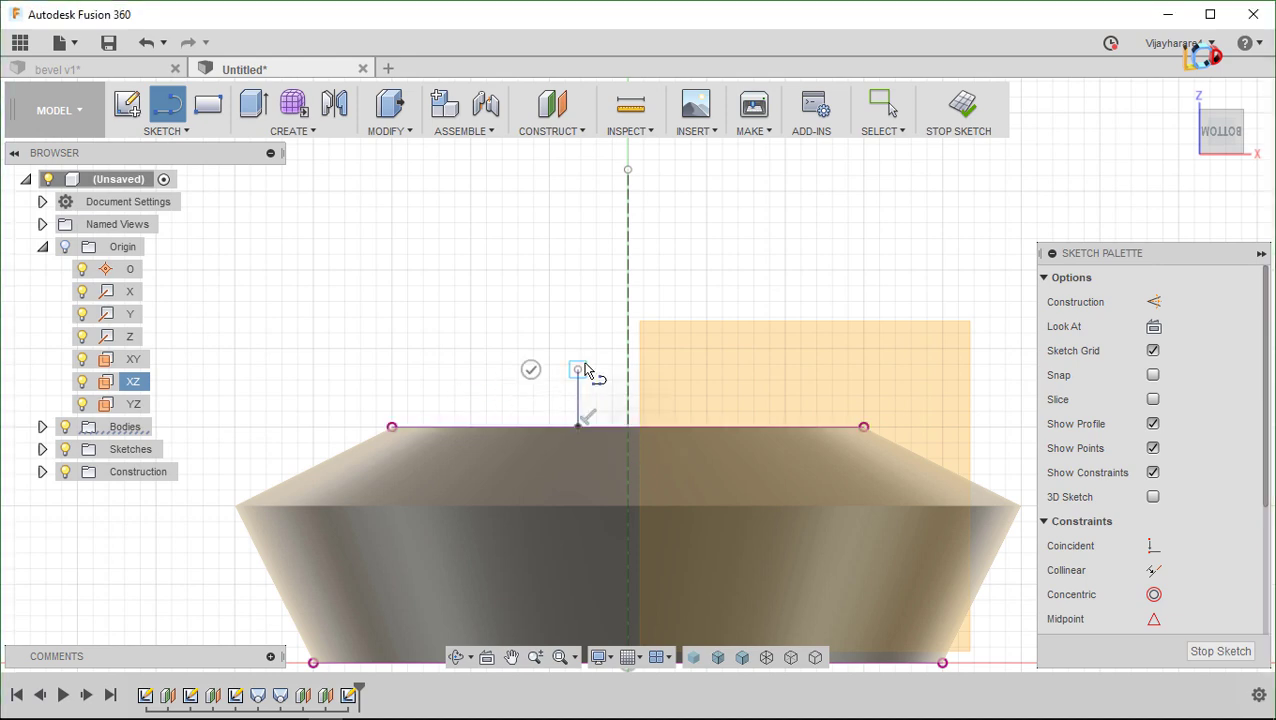
drag(578, 370, 626, 341)
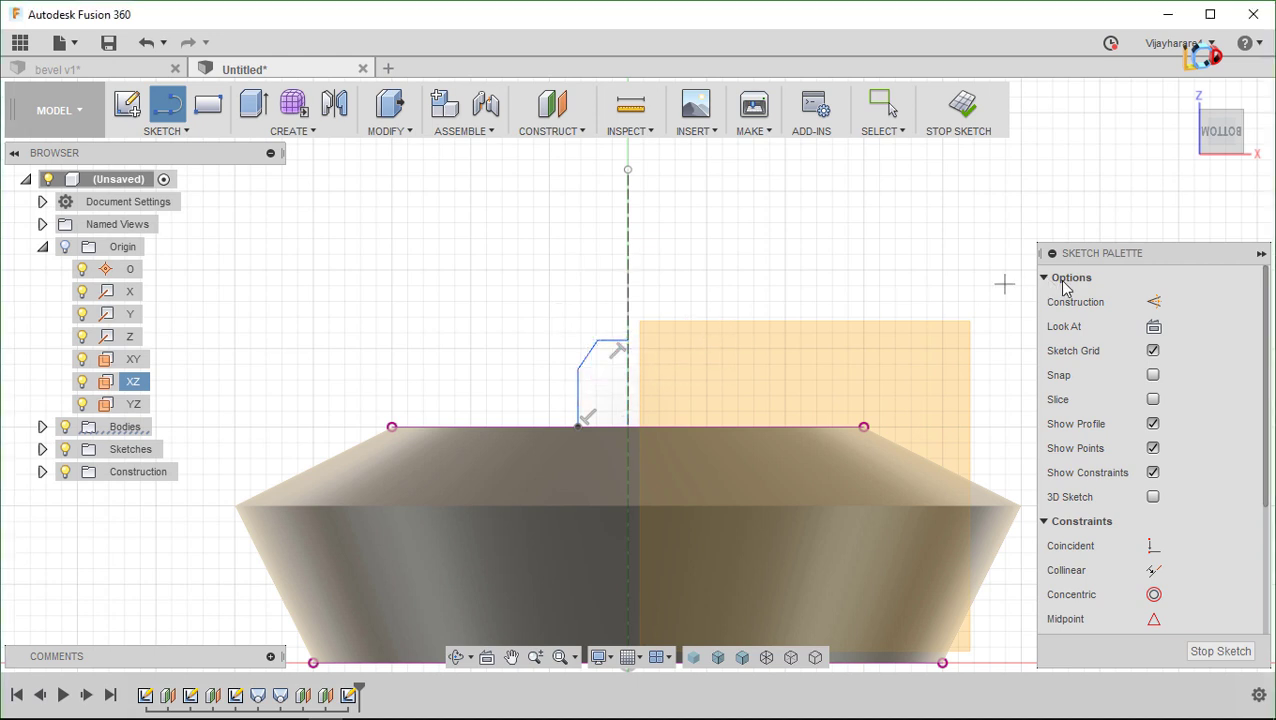
click(578, 370)
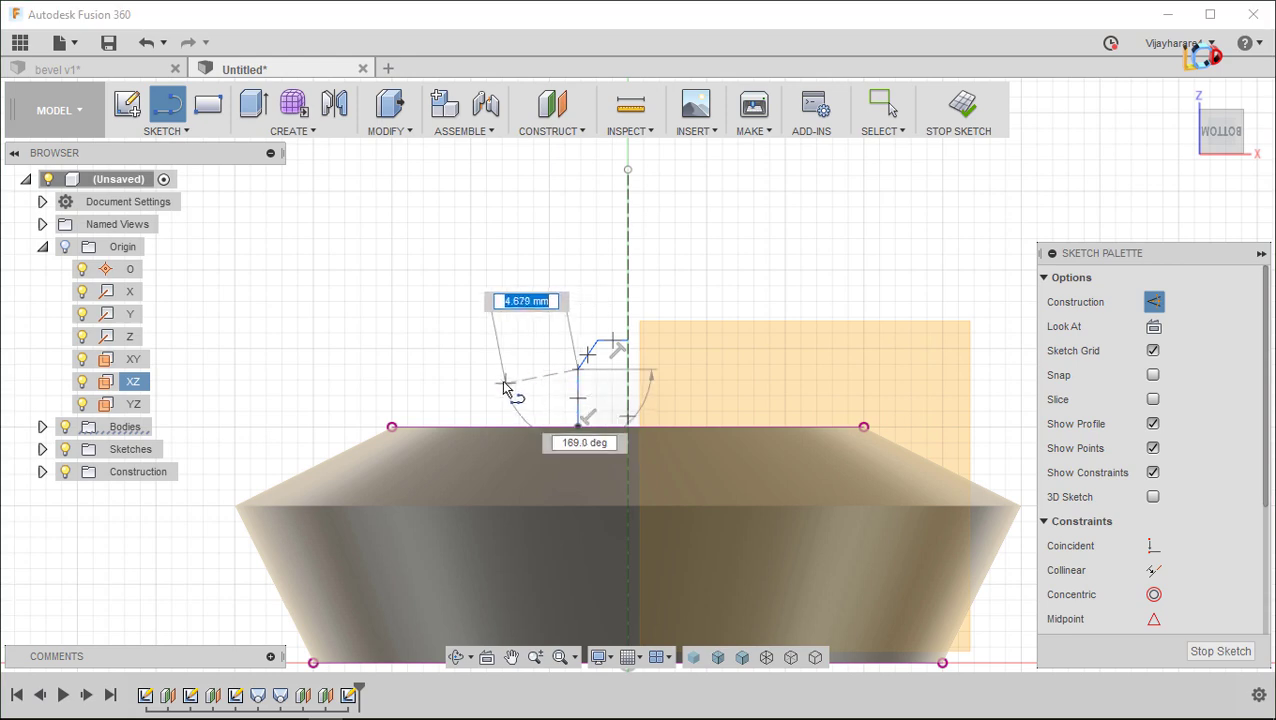
click(486, 370)
key(Escape)
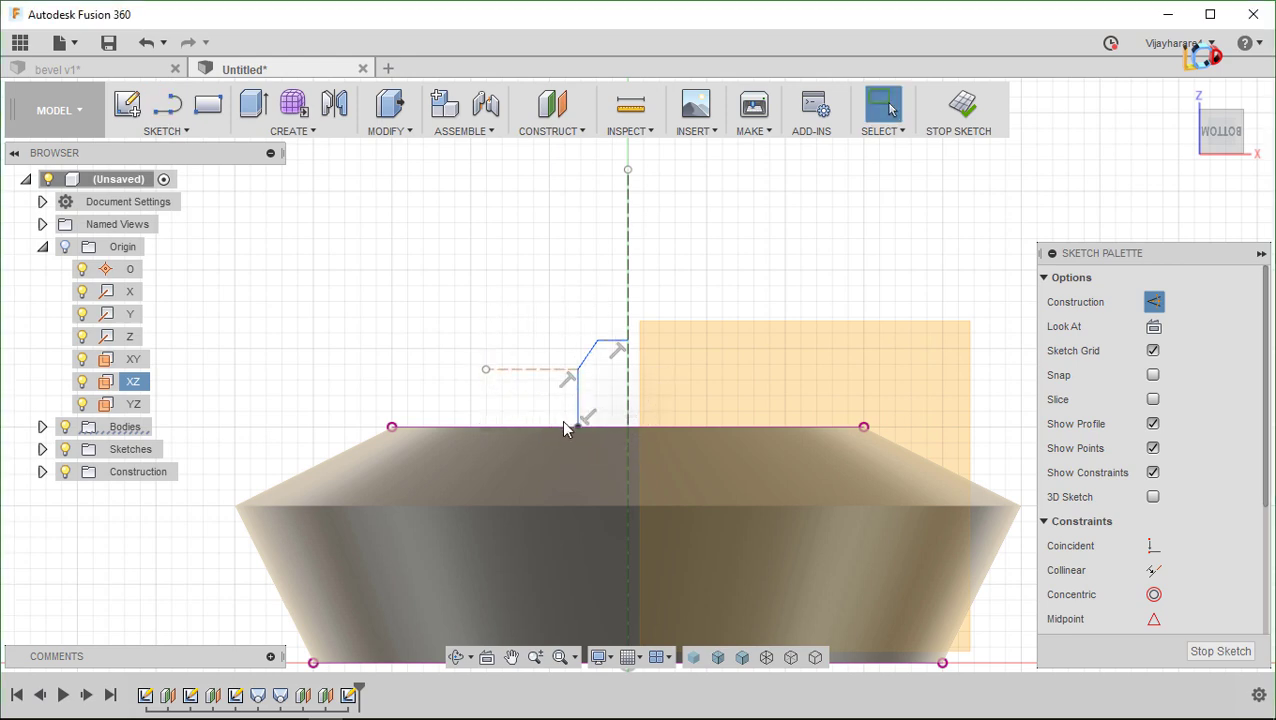
Dimension the vertical step to 0.50 and pull the slanted line's top end lower
scroll(561, 420, up, 2)
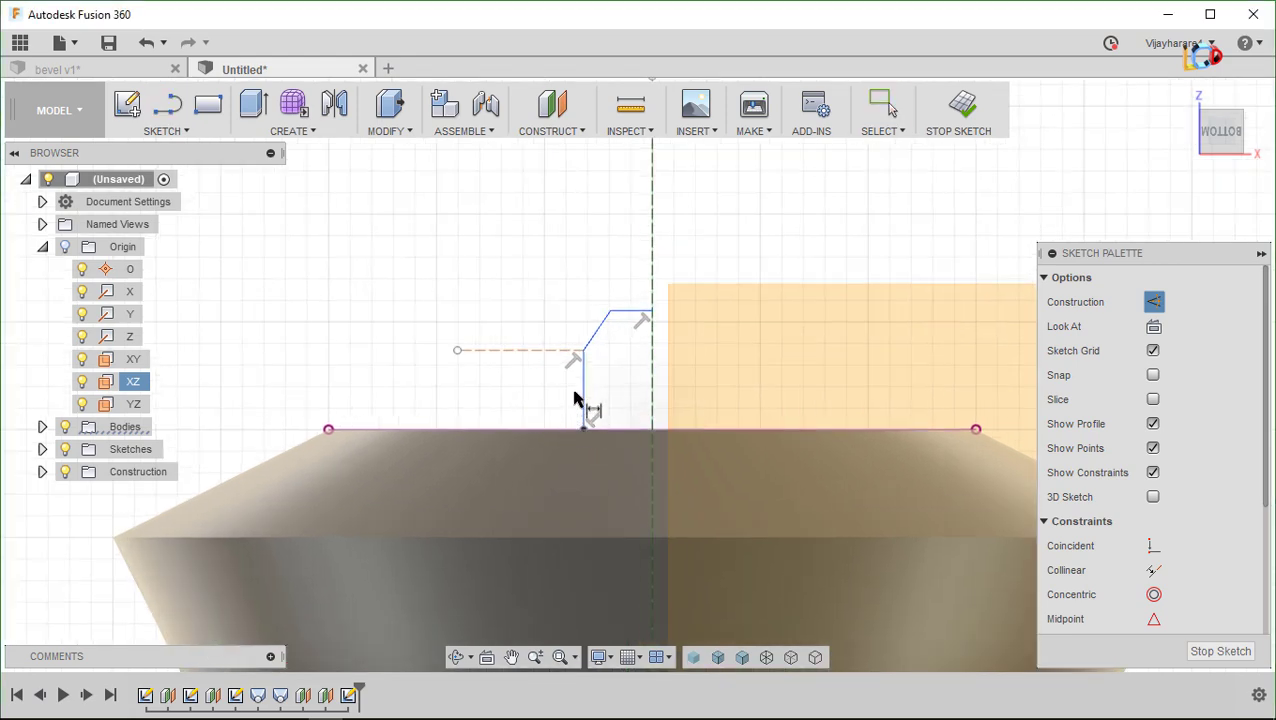
click(585, 393)
click(540, 410)
text(5)
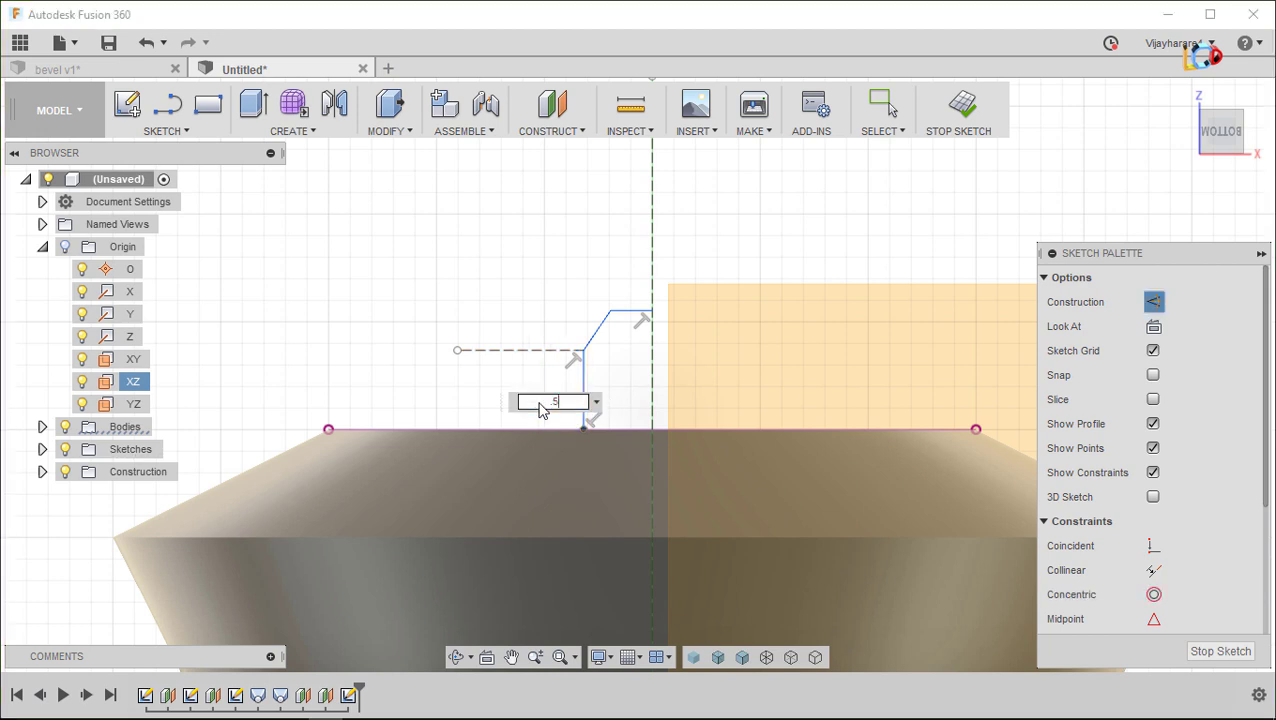
key(Return)
scroll(657, 307, up, 2)
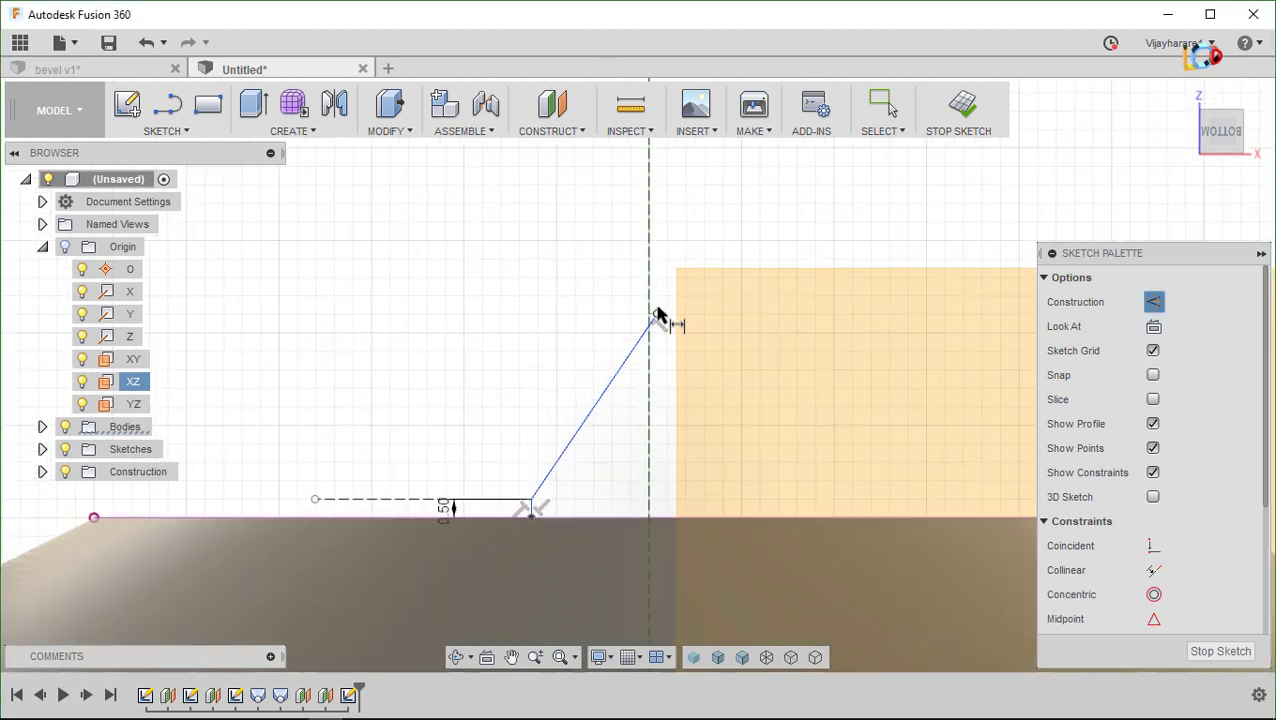
key(Escape)
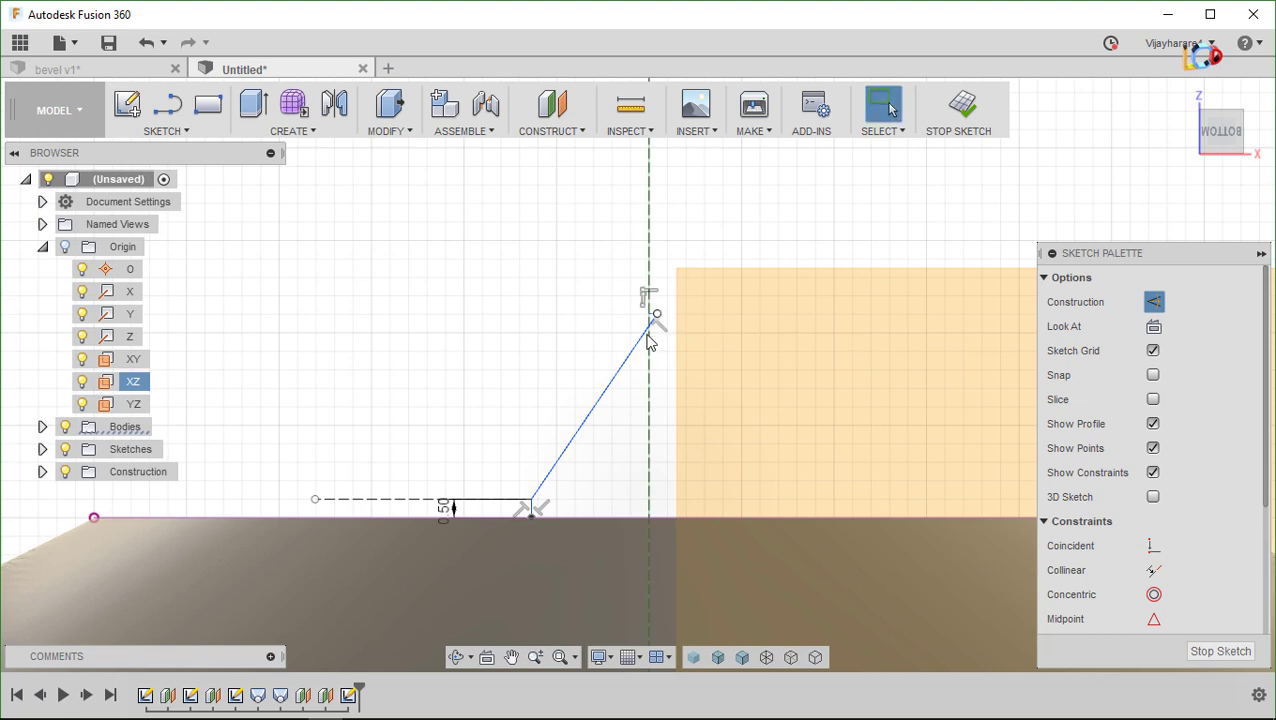
drag(647, 338, 563, 480)
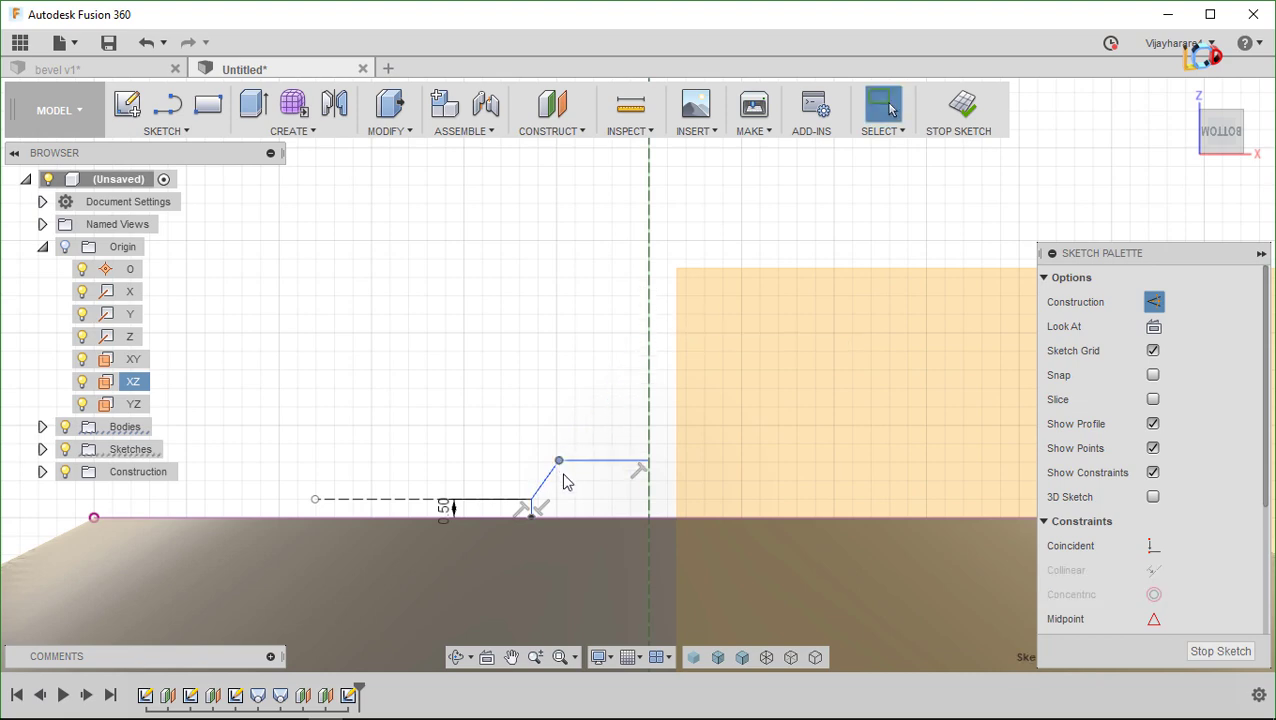
middle_drag(563, 482, 547, 331)
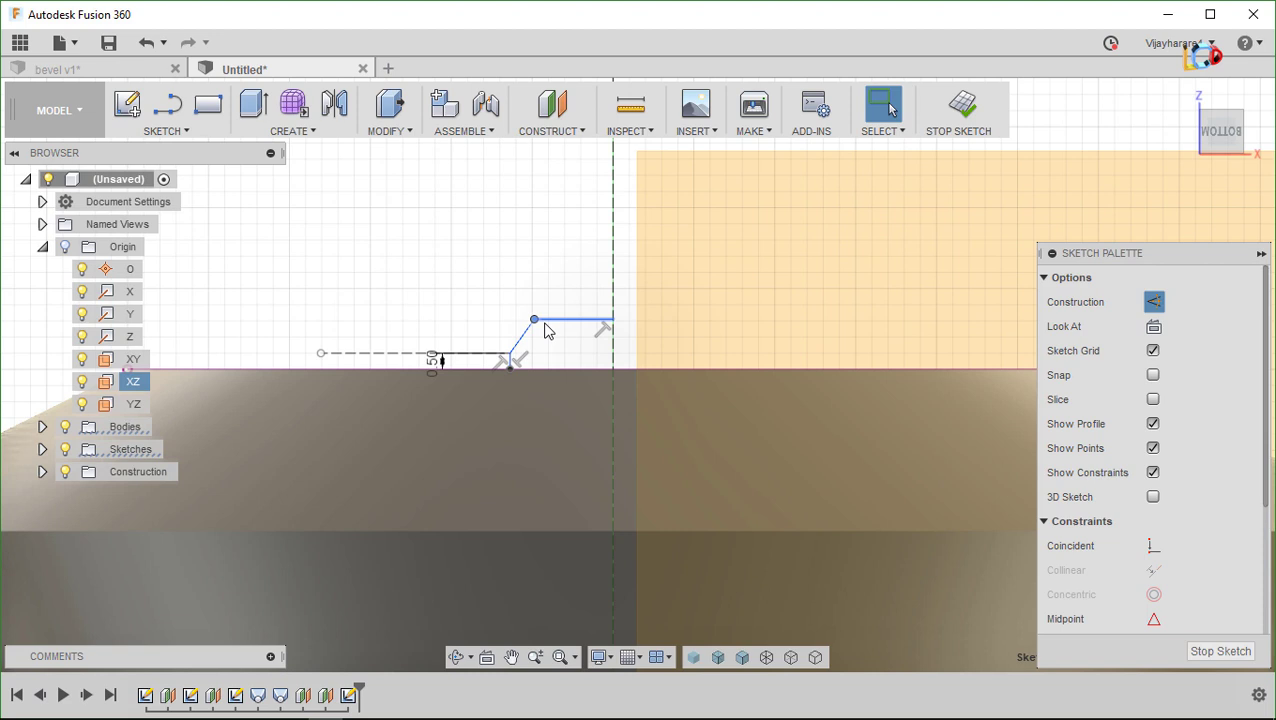
key(d)
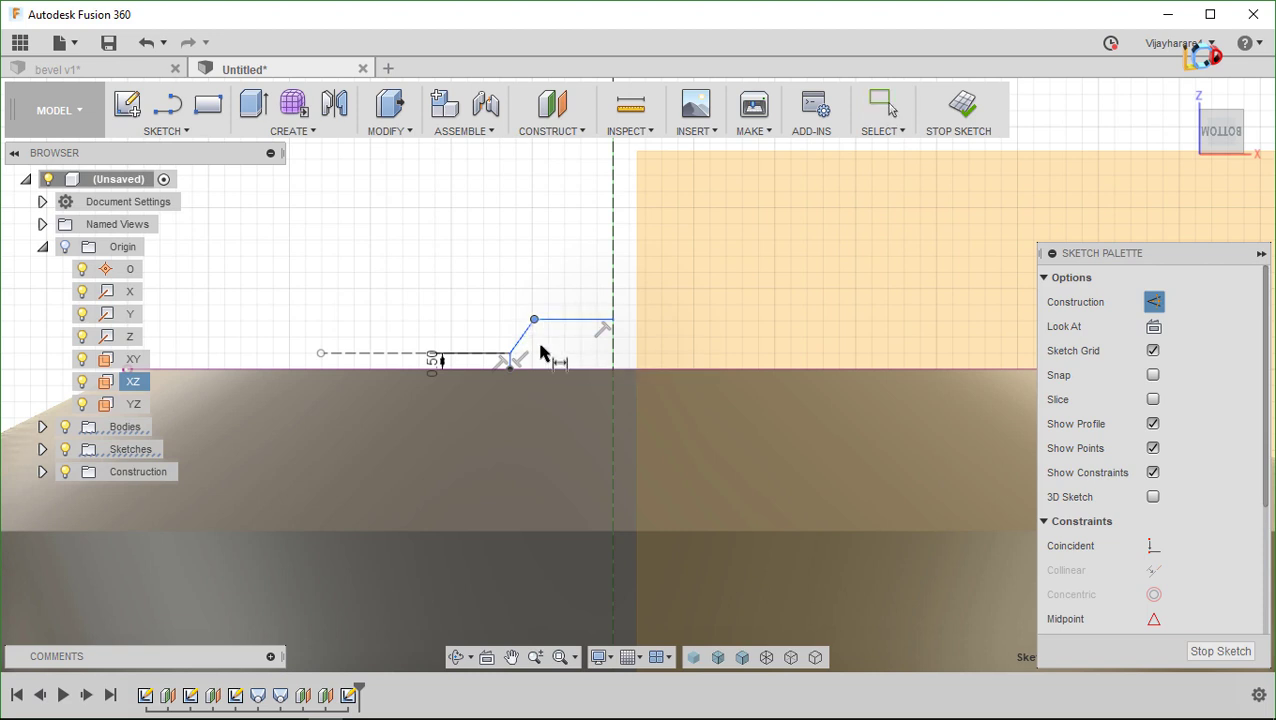
scroll(513, 385, up, 3)
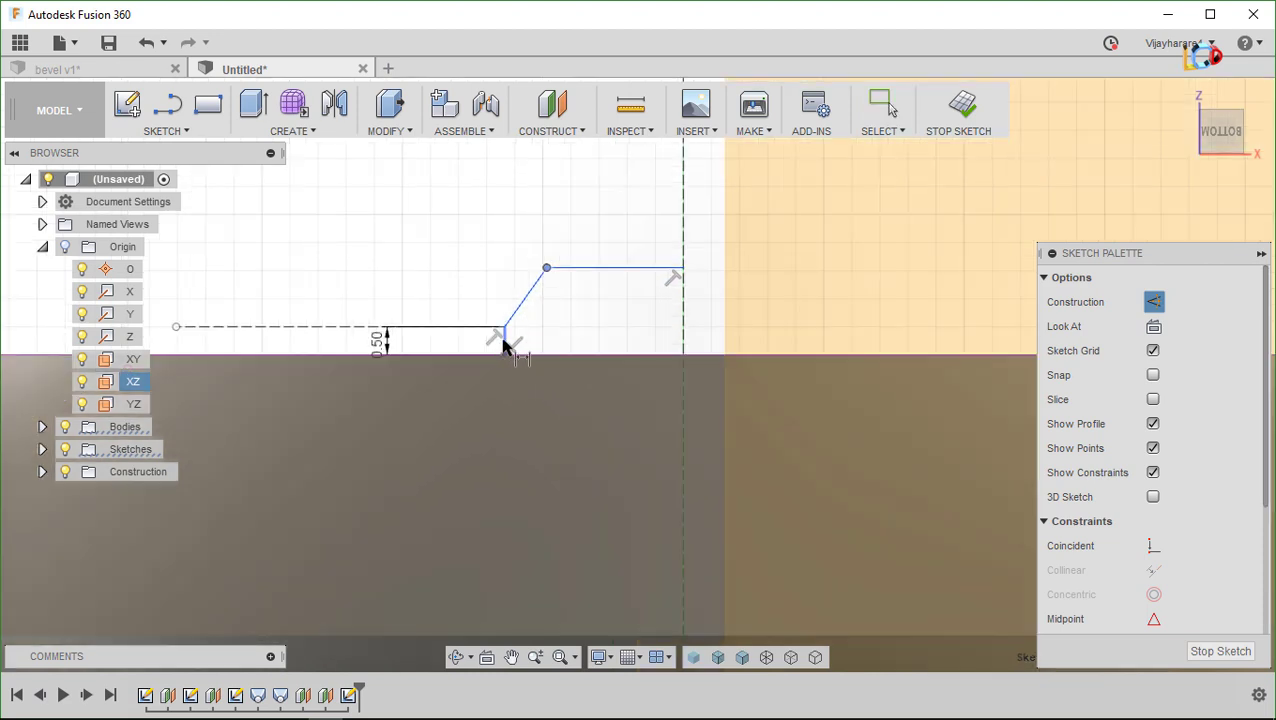
Dimension the profile's base width to 0.50
click(504, 345)
key(Escape)
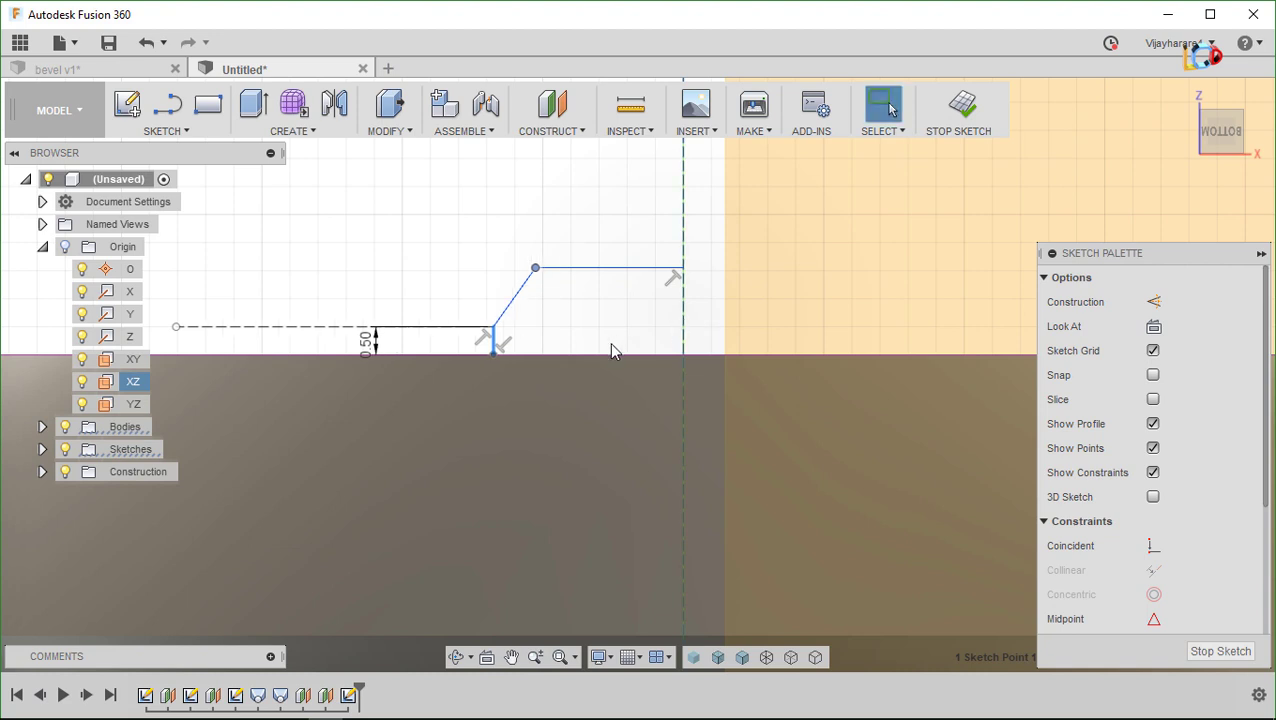
key(d)
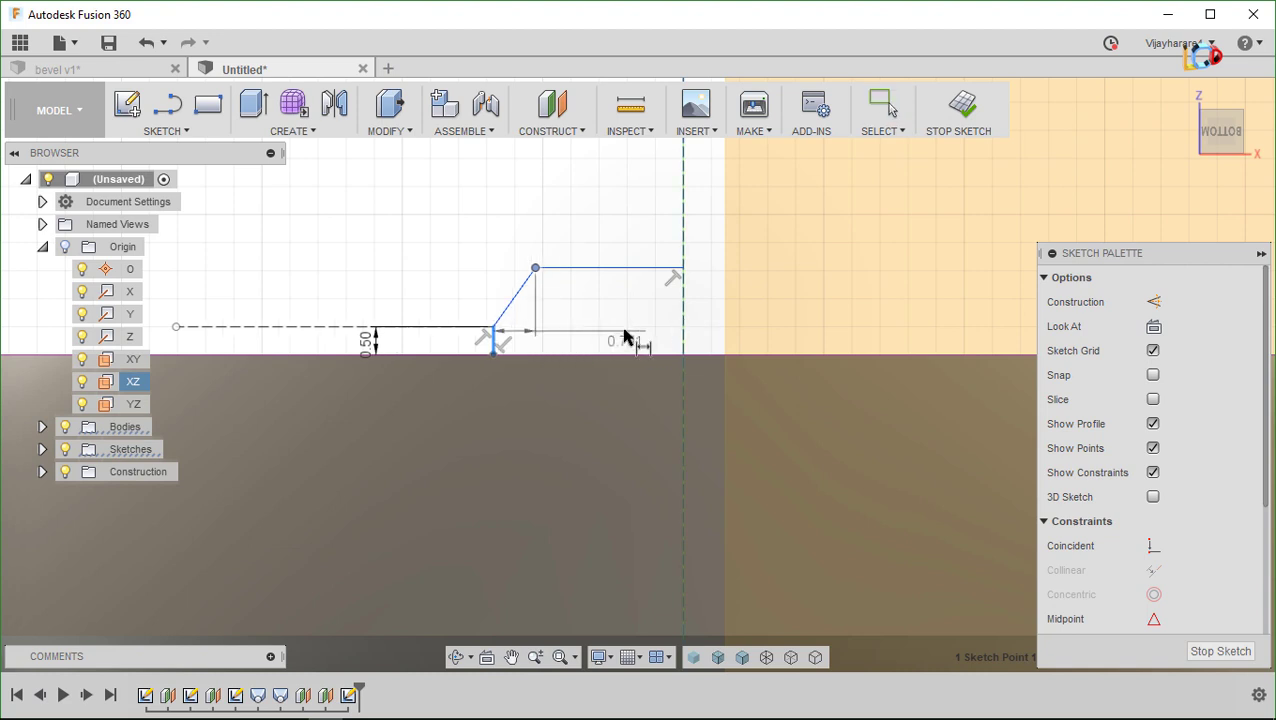
key(Escape)
key(Escape)
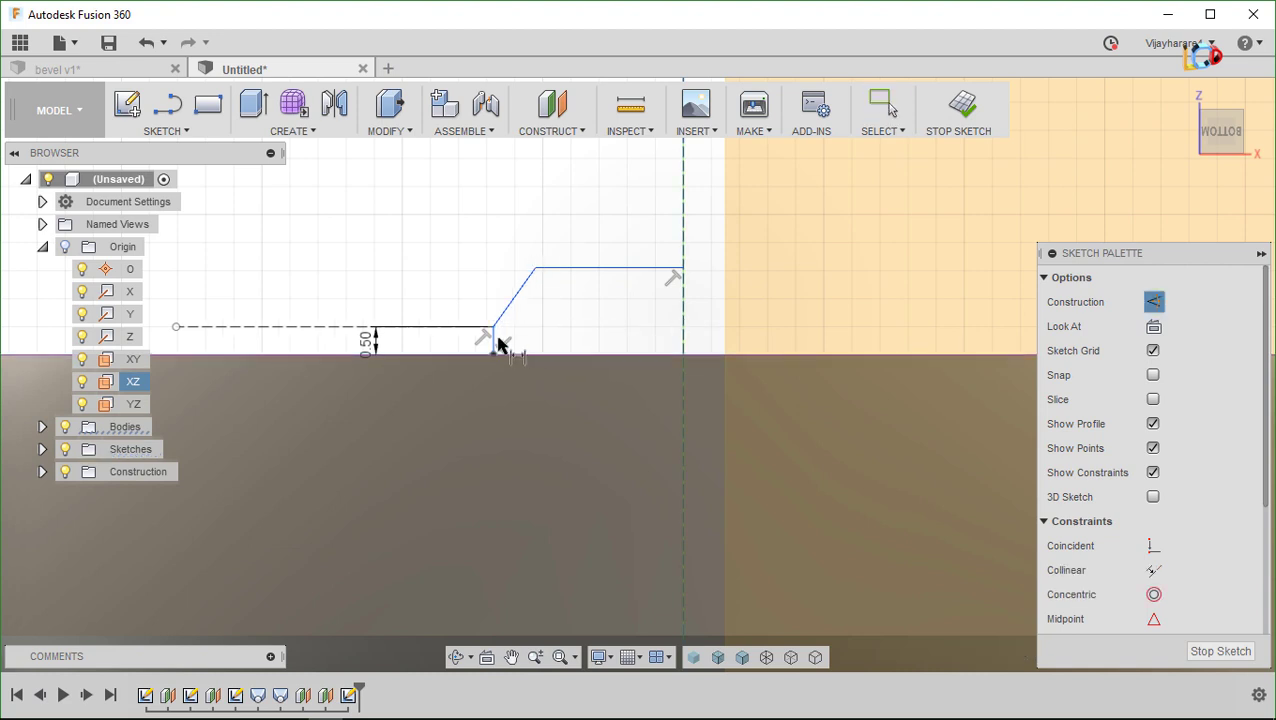
click(497, 343)
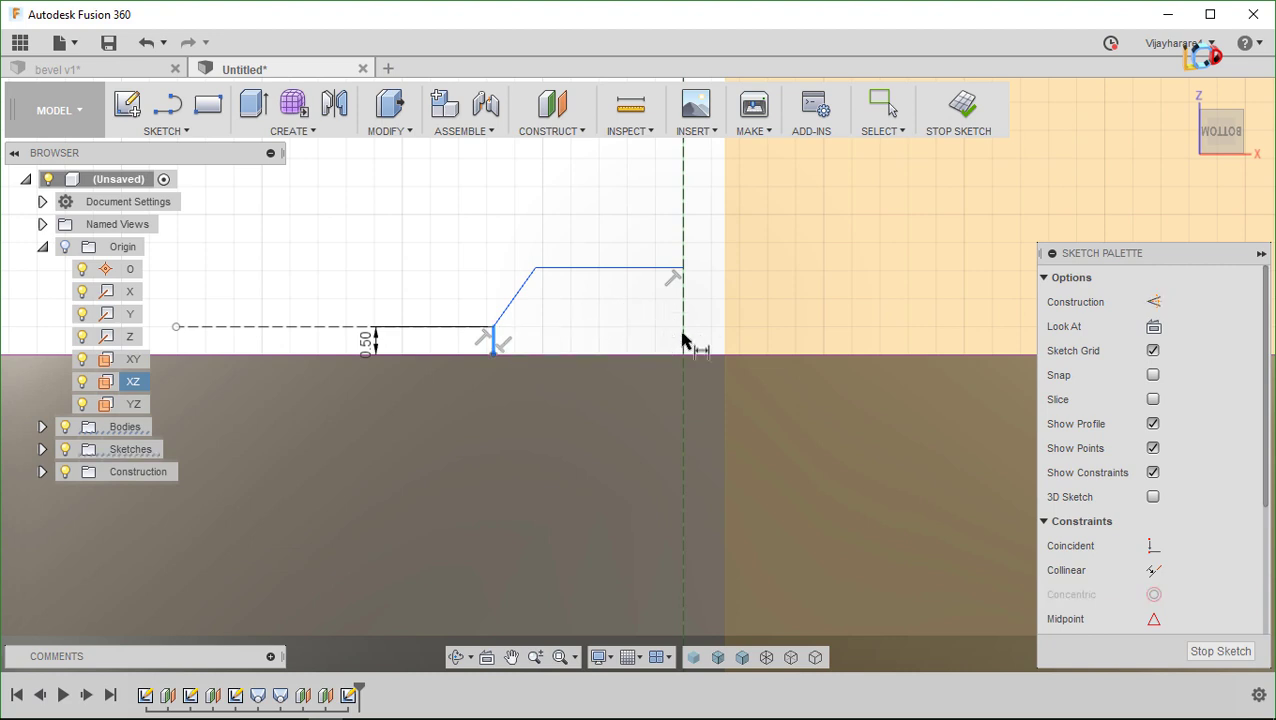
click(621, 345)
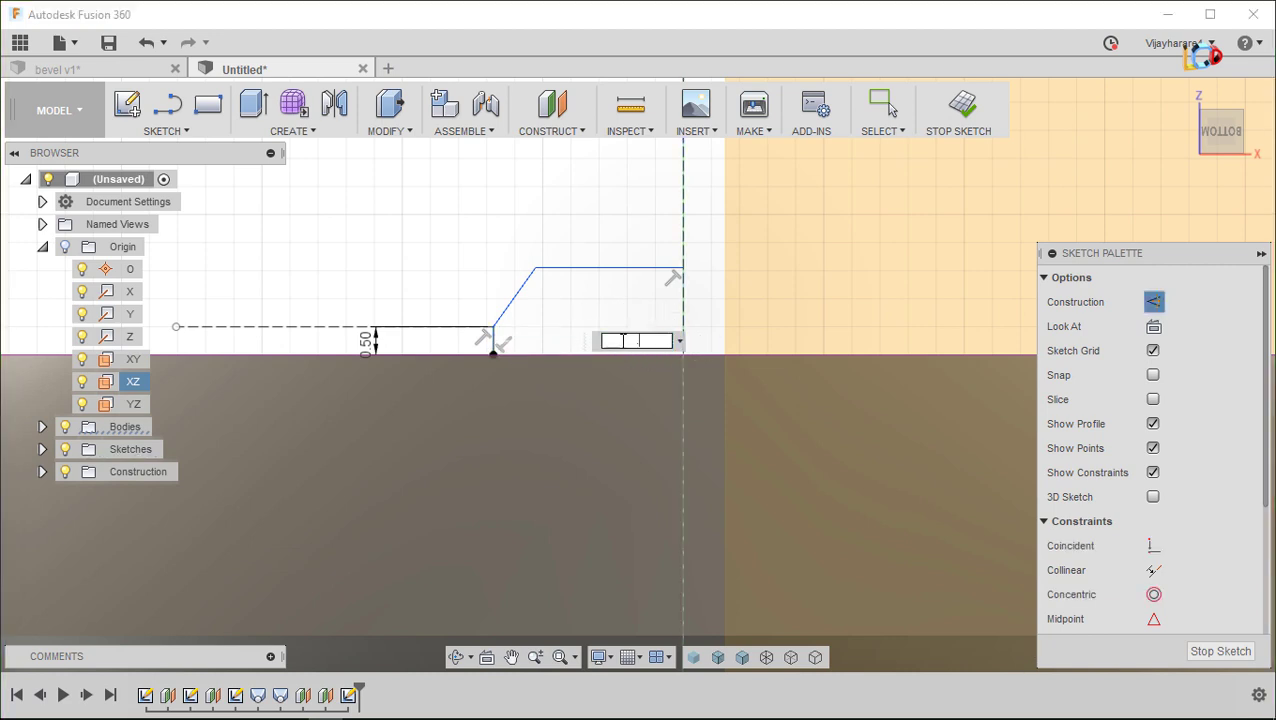
text(.5)
key(Return)
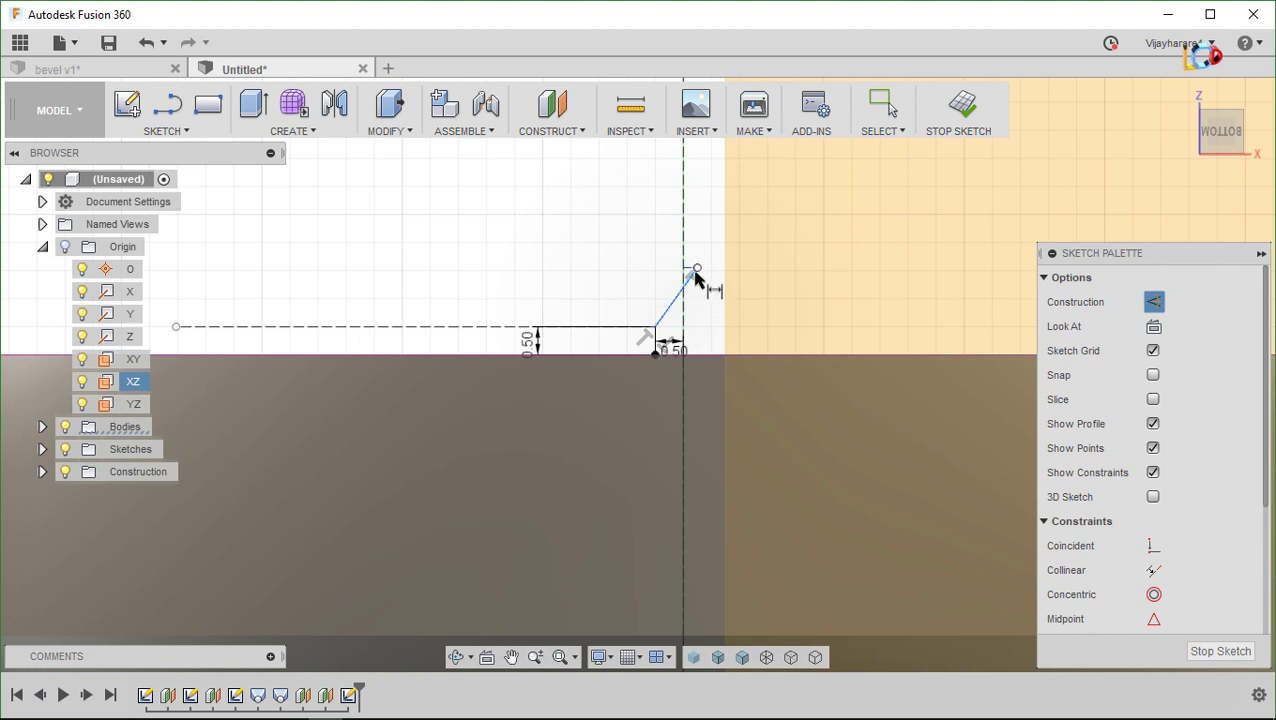
key(Escape)
Move the diagonal line's top endpoint closer to the step
click(684, 284)
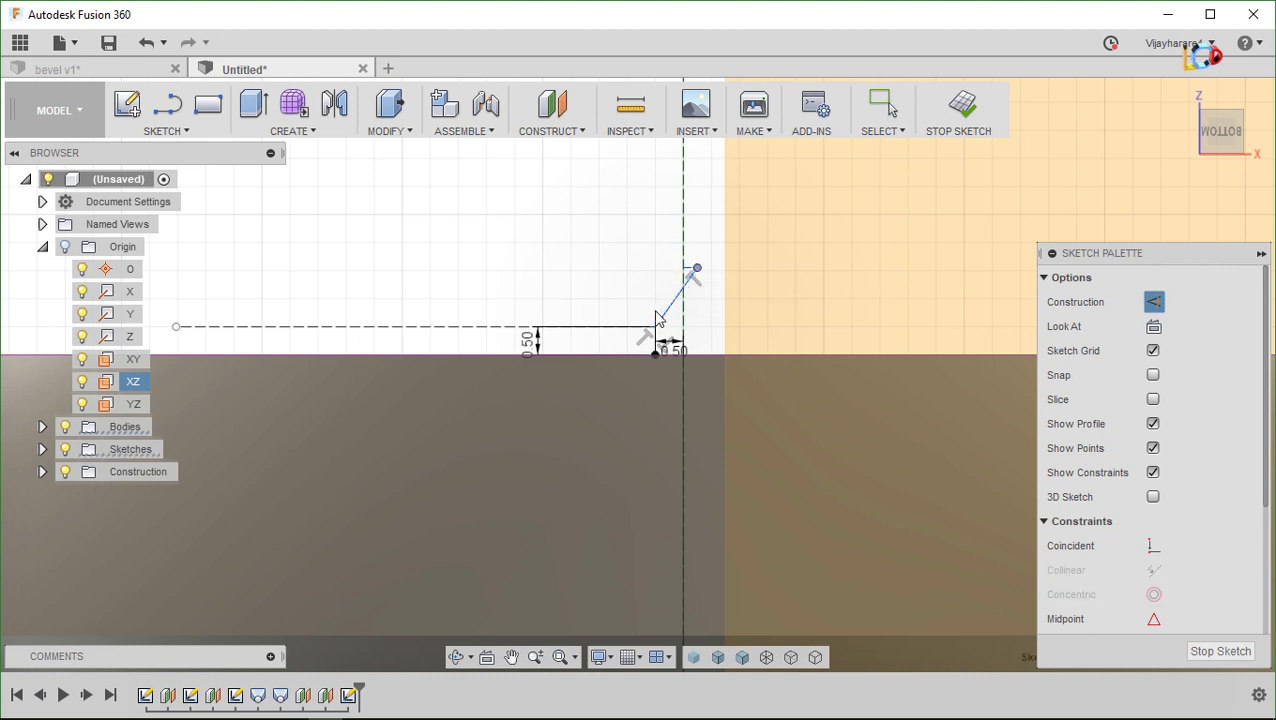
click(700, 281)
drag(668, 310, 660, 314)
scroll(684, 330, up, 2)
scroll(684, 330, up, 2)
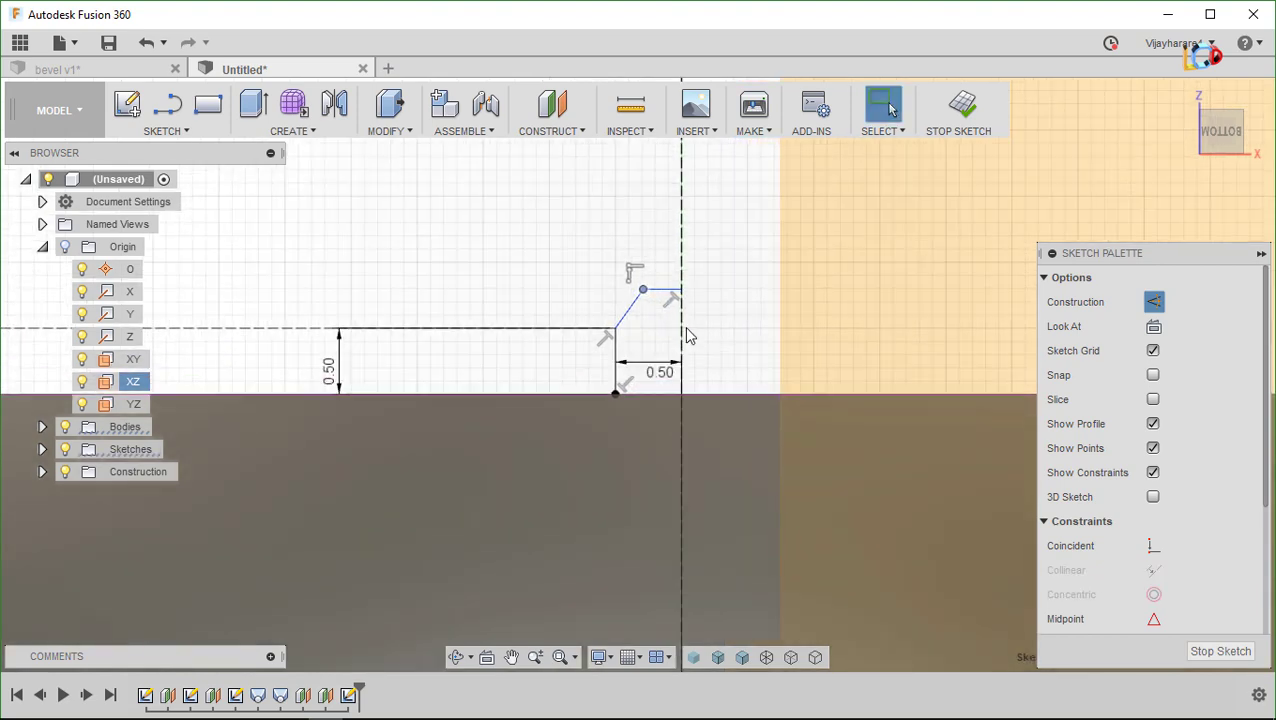
scroll(686, 334, up, 1)
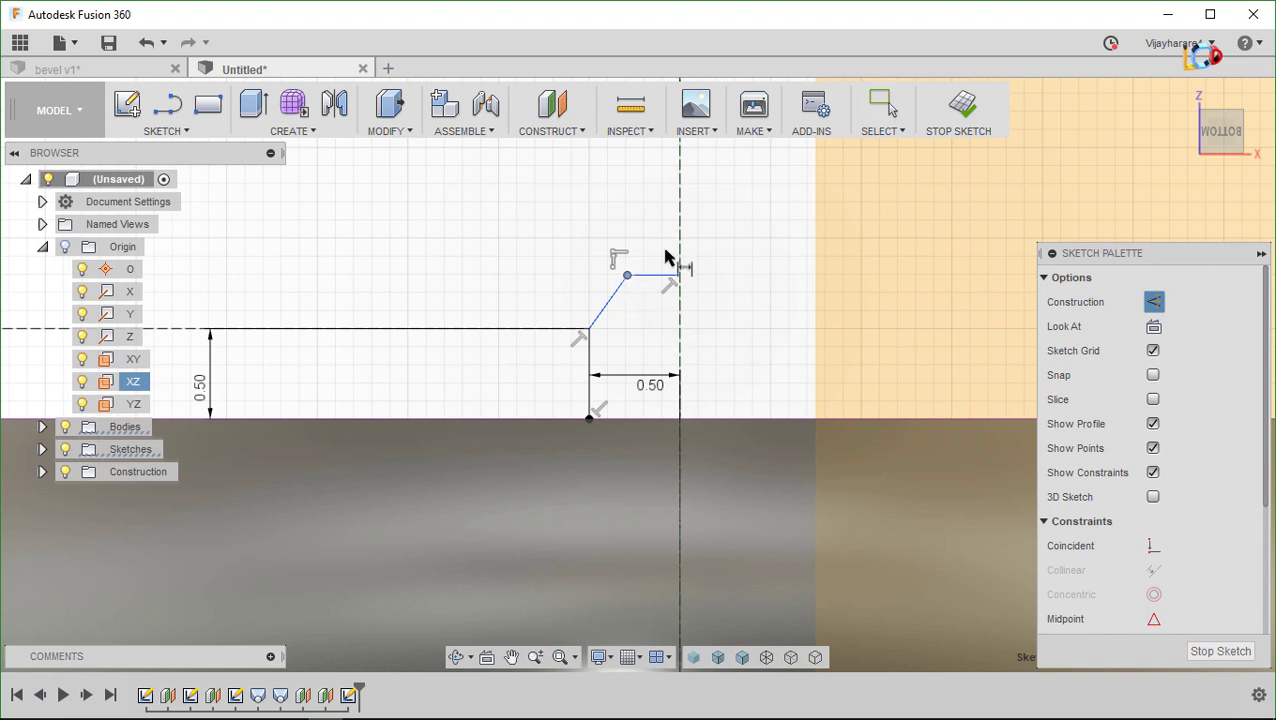
click(600, 234)
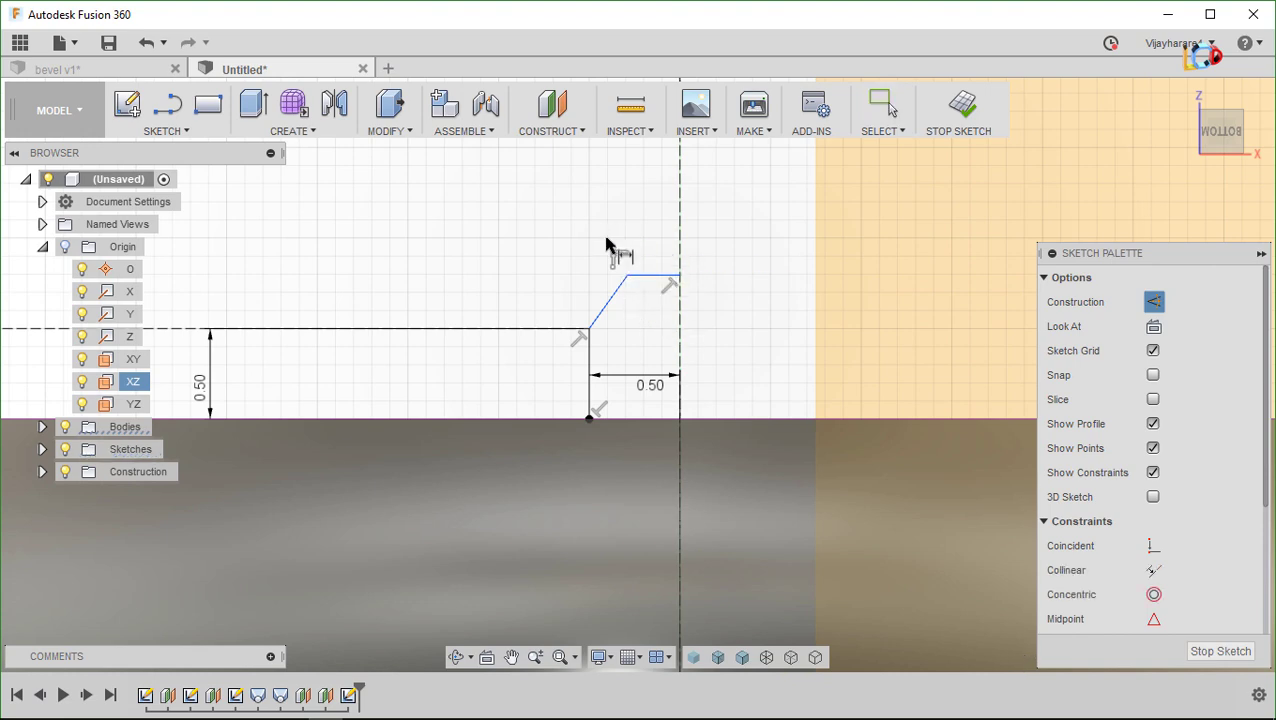
Set the top segment width to 0.25 and the flank angle to 115.0°
click(650, 280)
click(600, 226)
text(.5/2)
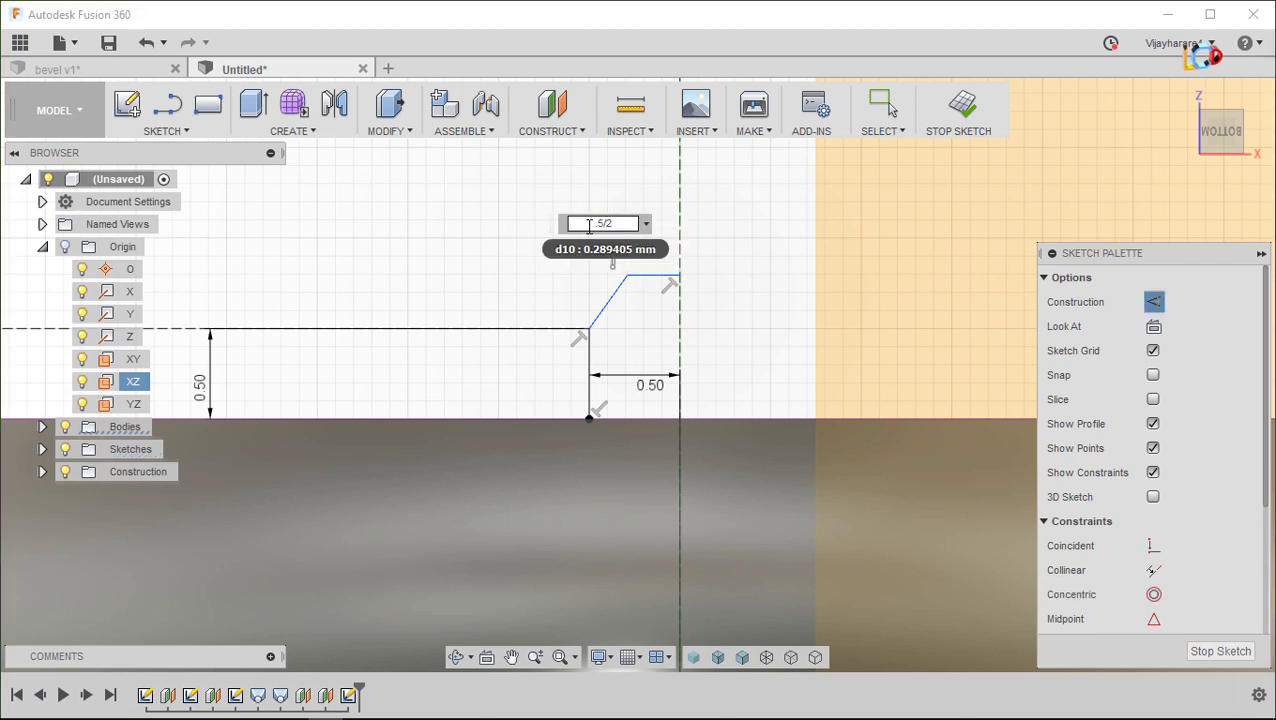
key(Return)
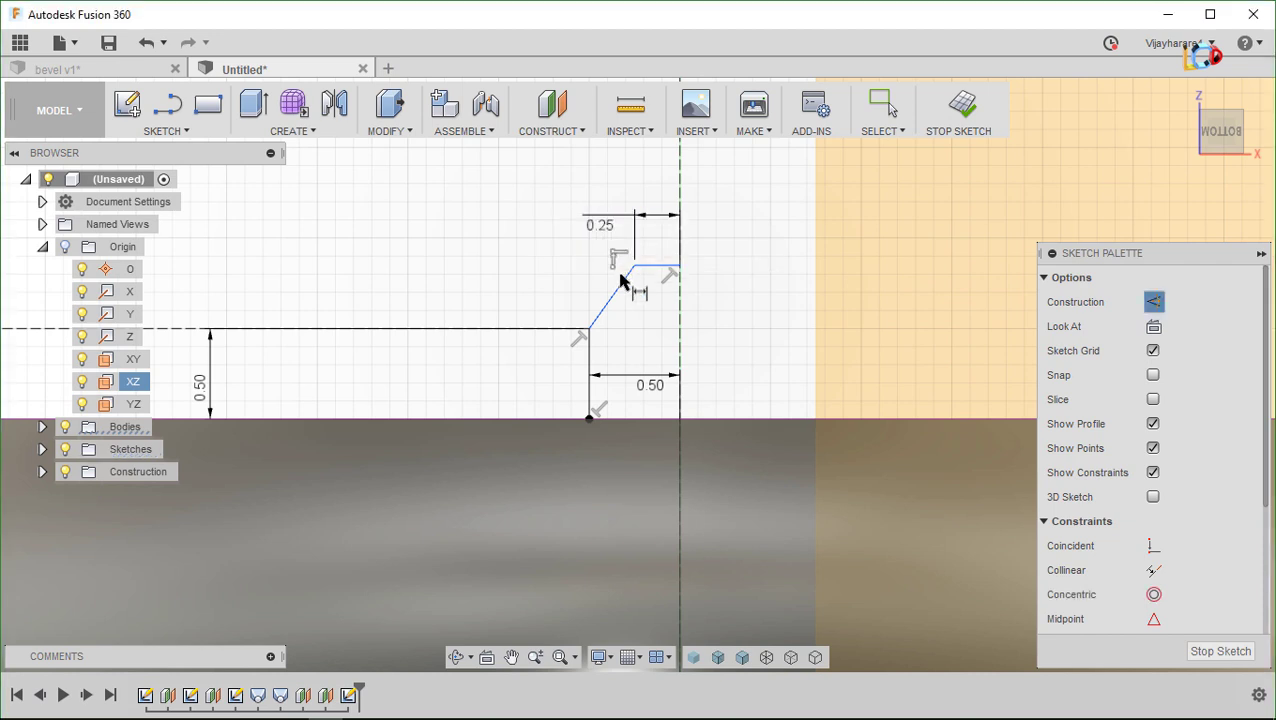
click(620, 285)
click(547, 330)
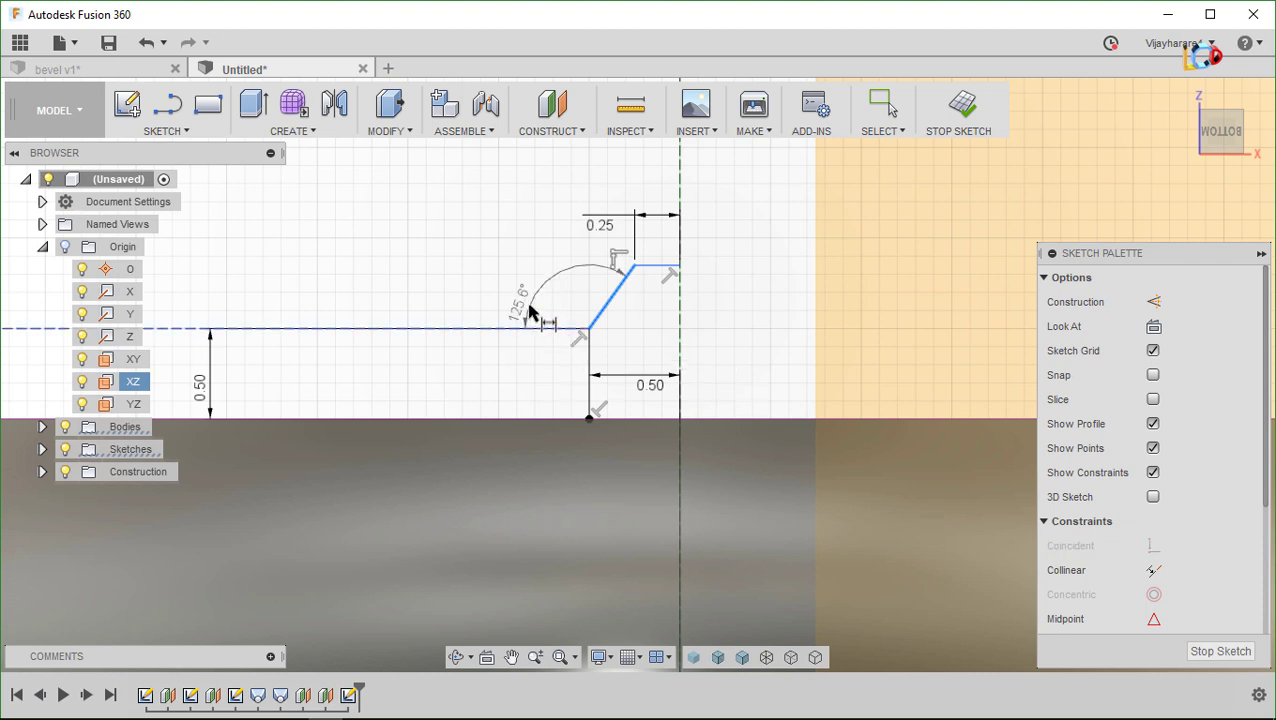
click(530, 311)
text(115)
key(Return)
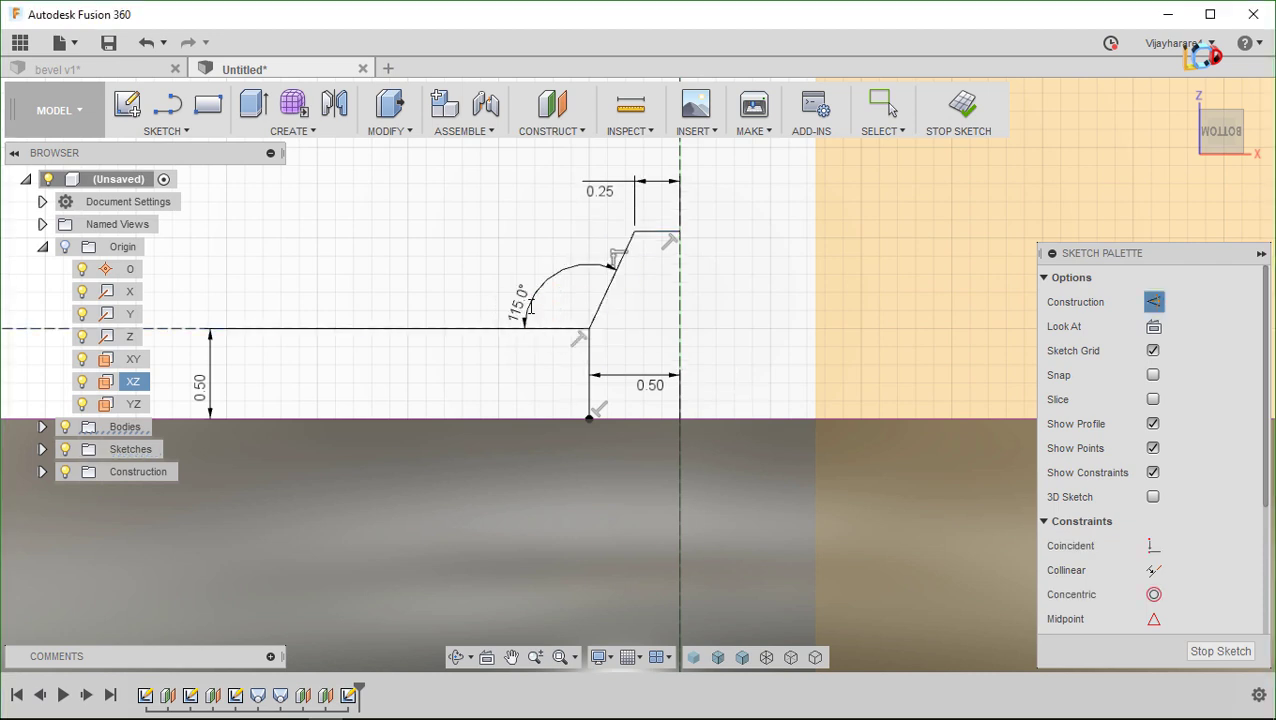
scroll(588, 305, down, 3)
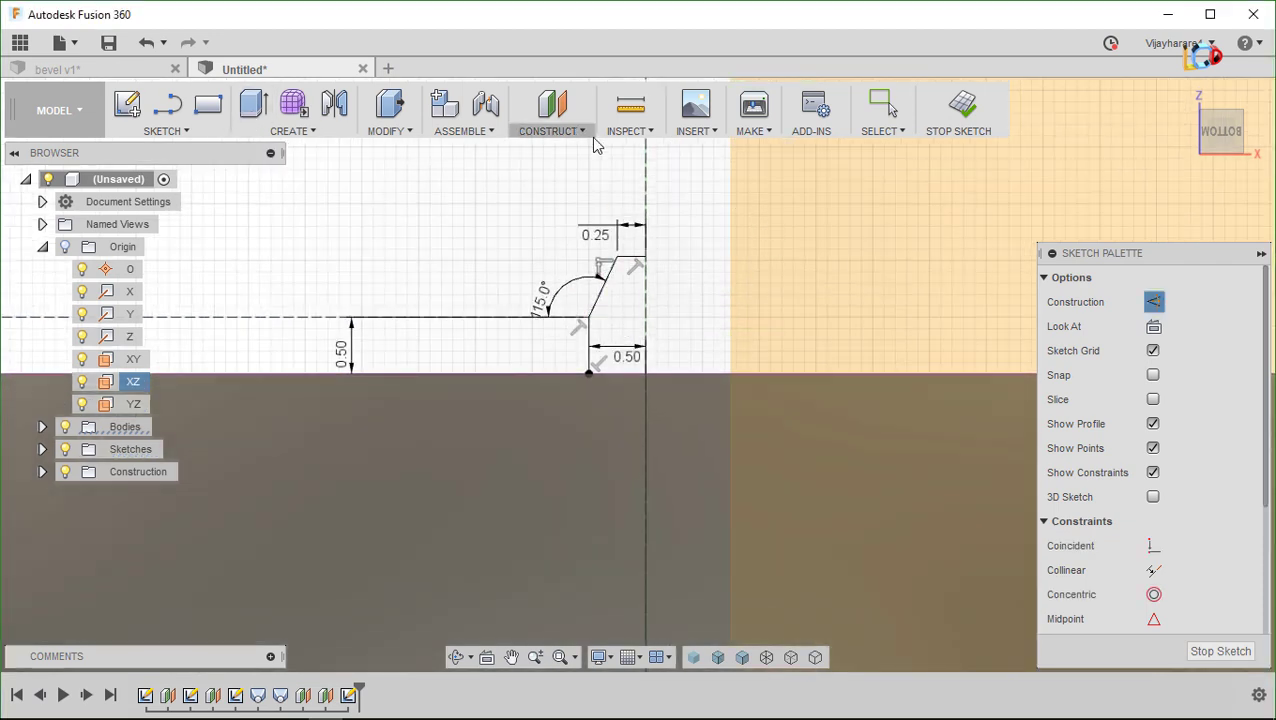
key(Escape)
Mirror the top and slanted profile lines across the vertical centre line, then finish the sketch
click(178, 131)
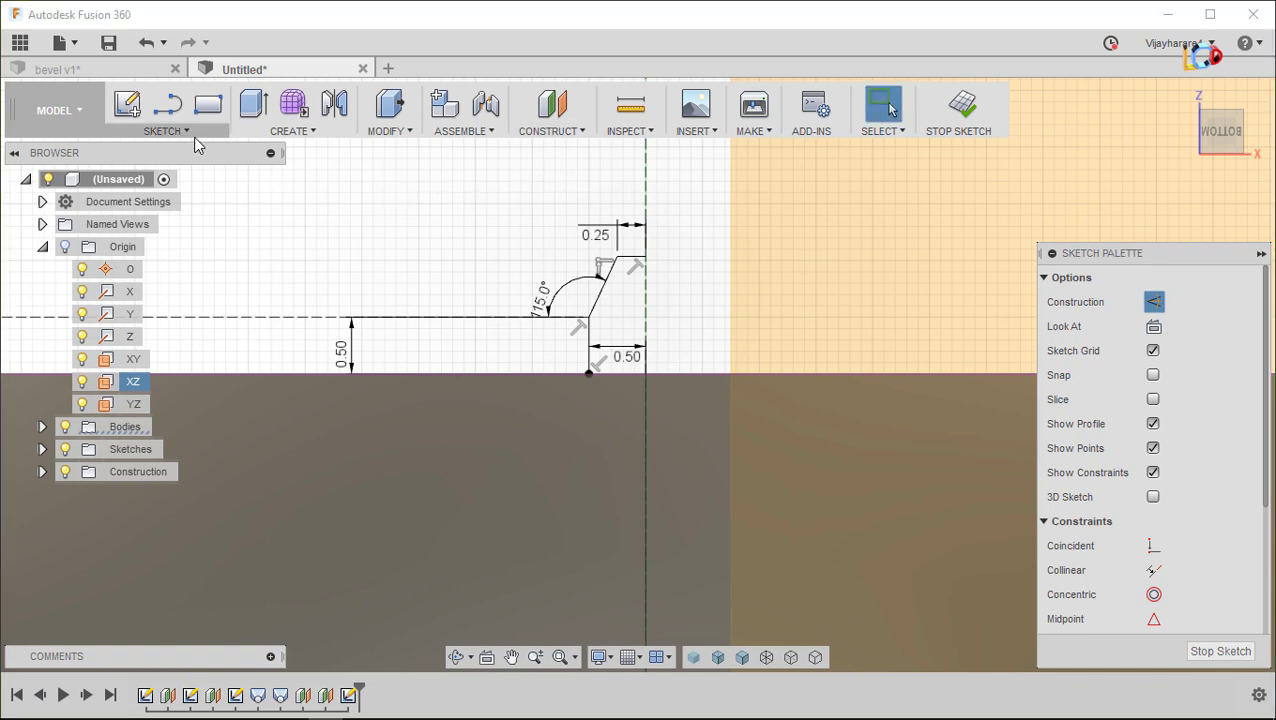
click(193, 548)
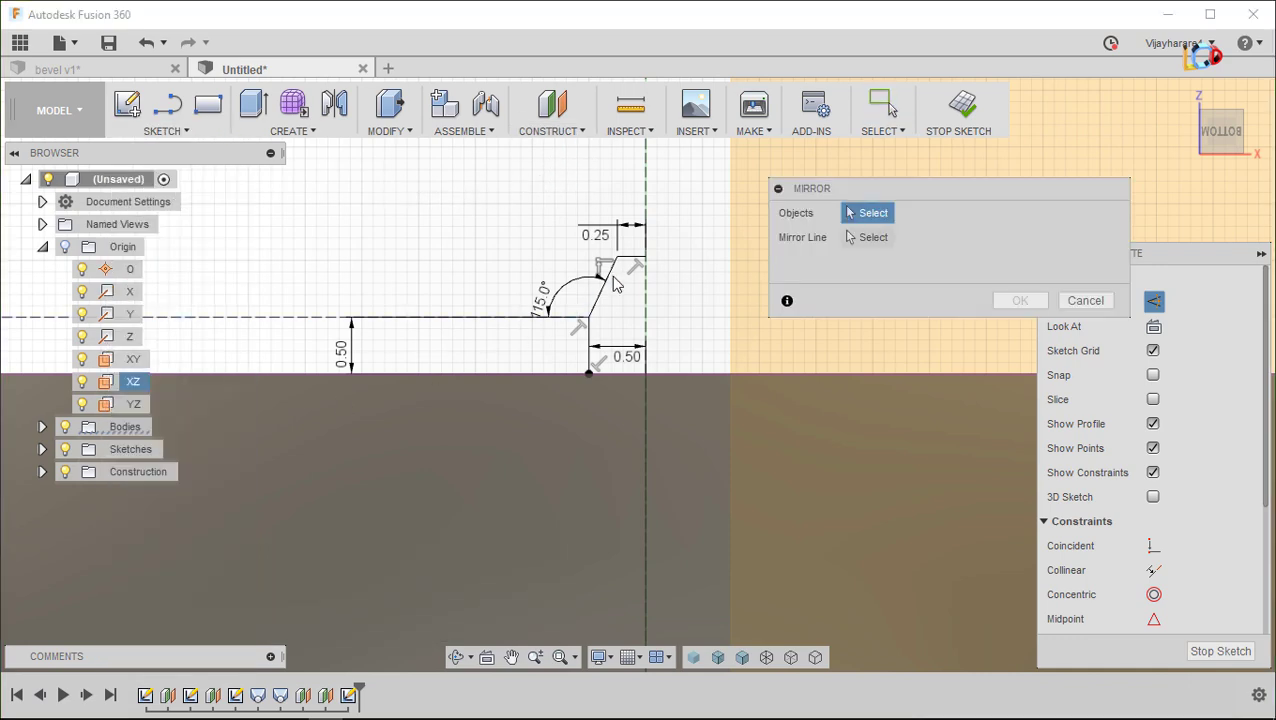
click(629, 263)
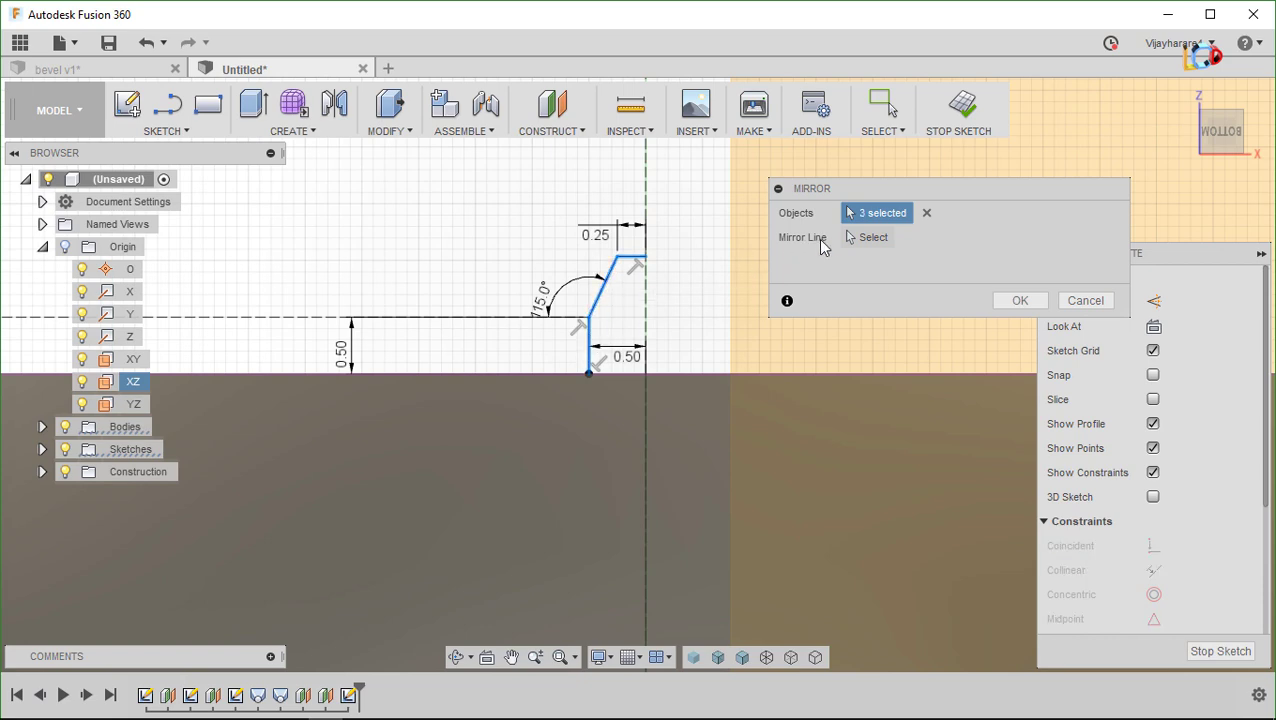
click(647, 335)
click(885, 241)
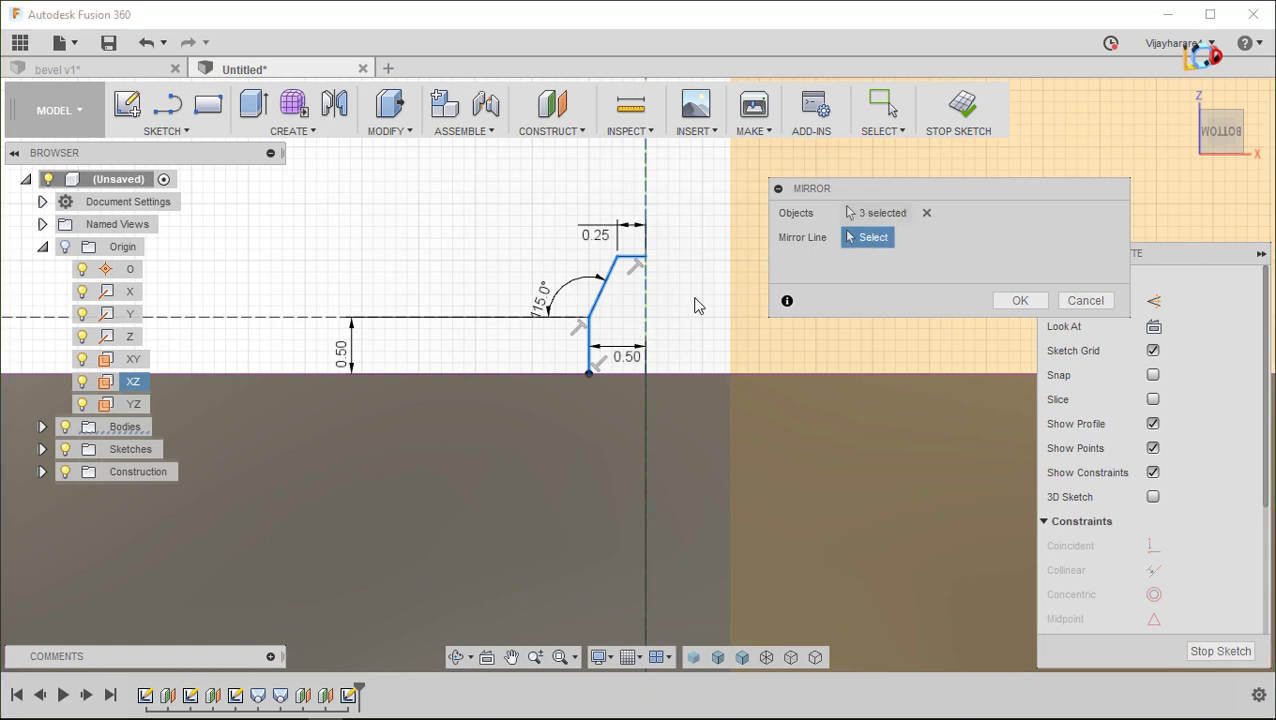
click(646, 319)
click(1018, 300)
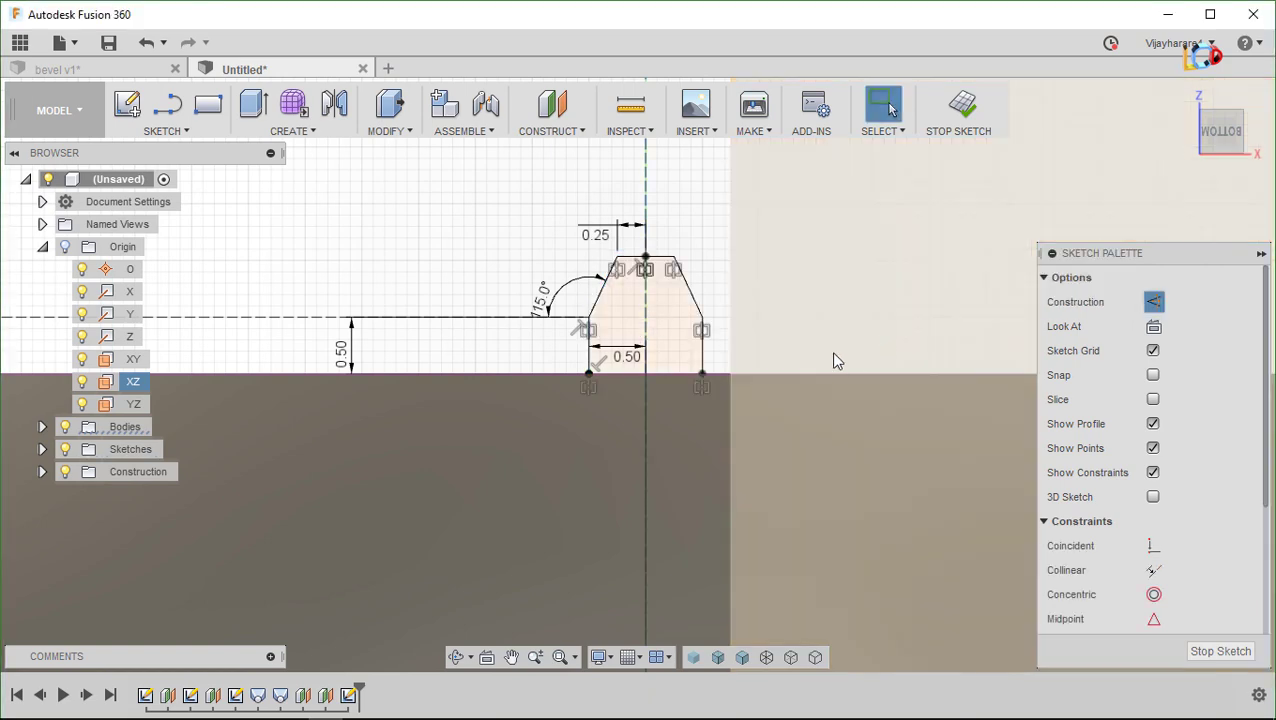
click(945, 138)
Start a new sketch on the offset plane Plane4 and centre the view on the body's edge
scroll(823, 268, down, 5)
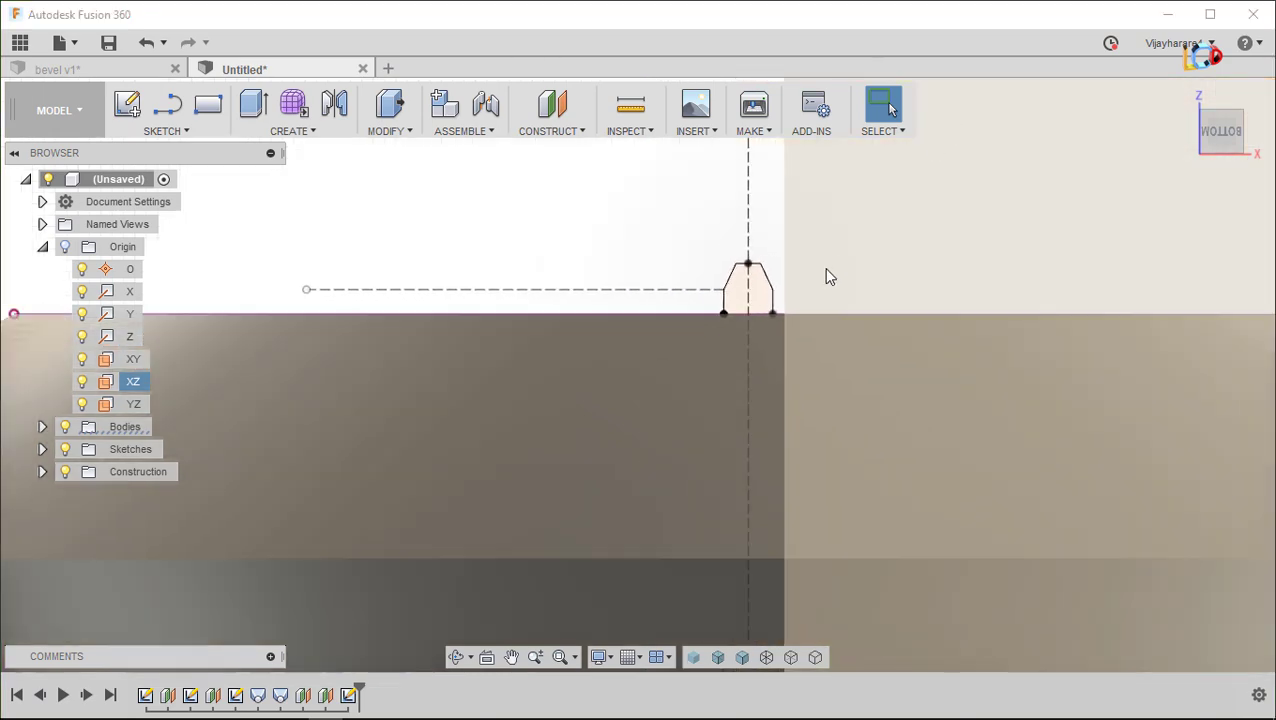
scroll(826, 276, down, 2)
scroll(700, 308, down, 2)
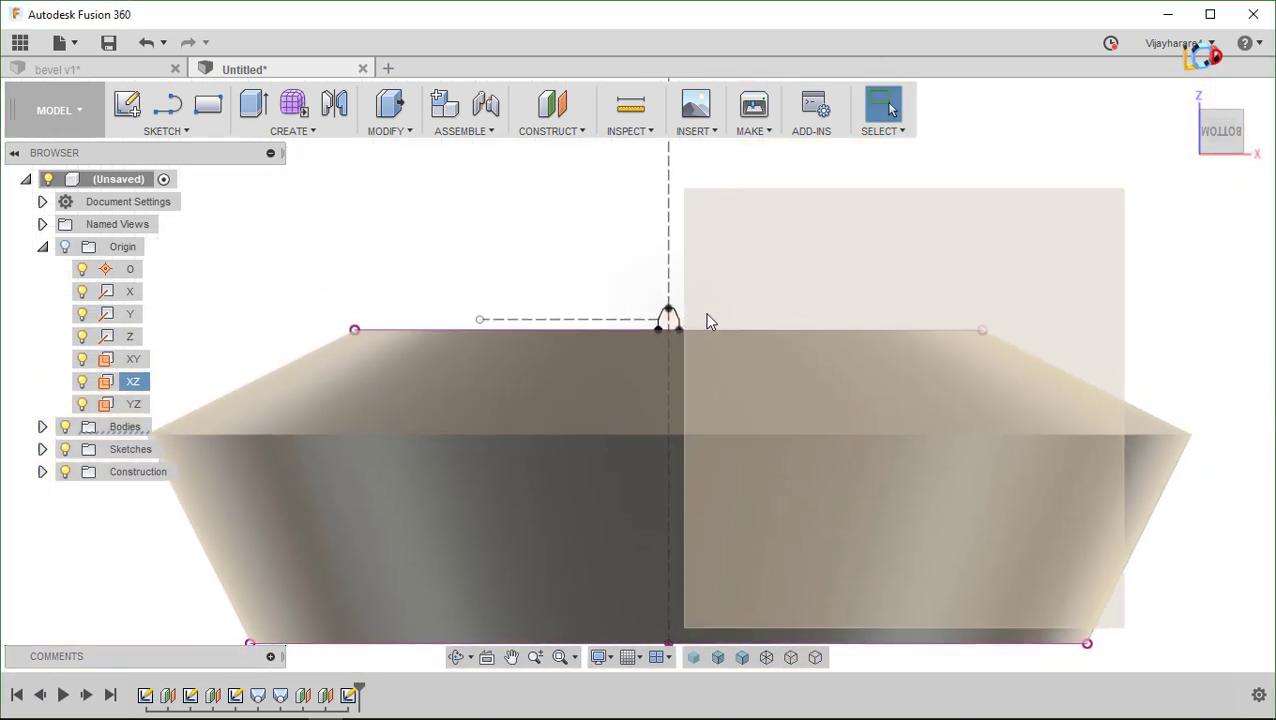
mouse_move(732, 325)
shift+middle_down()
mouse_move(723, 319)
mouse_move(723, 336)
mouse_move(760, 369)
mouse_move(715, 316)
mouse_move(797, 296)
mouse_move(896, 357)
mouse_move(966, 424)
mouse_move(968, 450)
mouse_move(950, 399)
mouse_move(834, 359)
shift+middle_up()
right_click(696, 236)
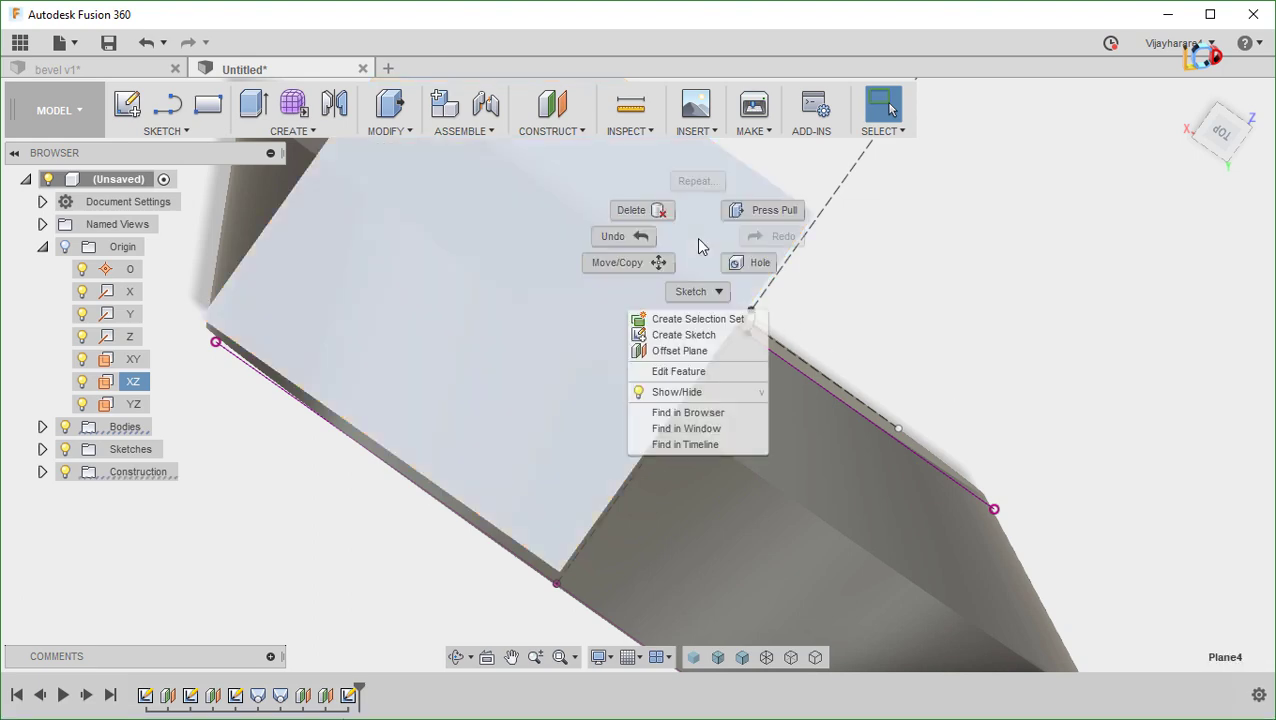
click(684, 335)
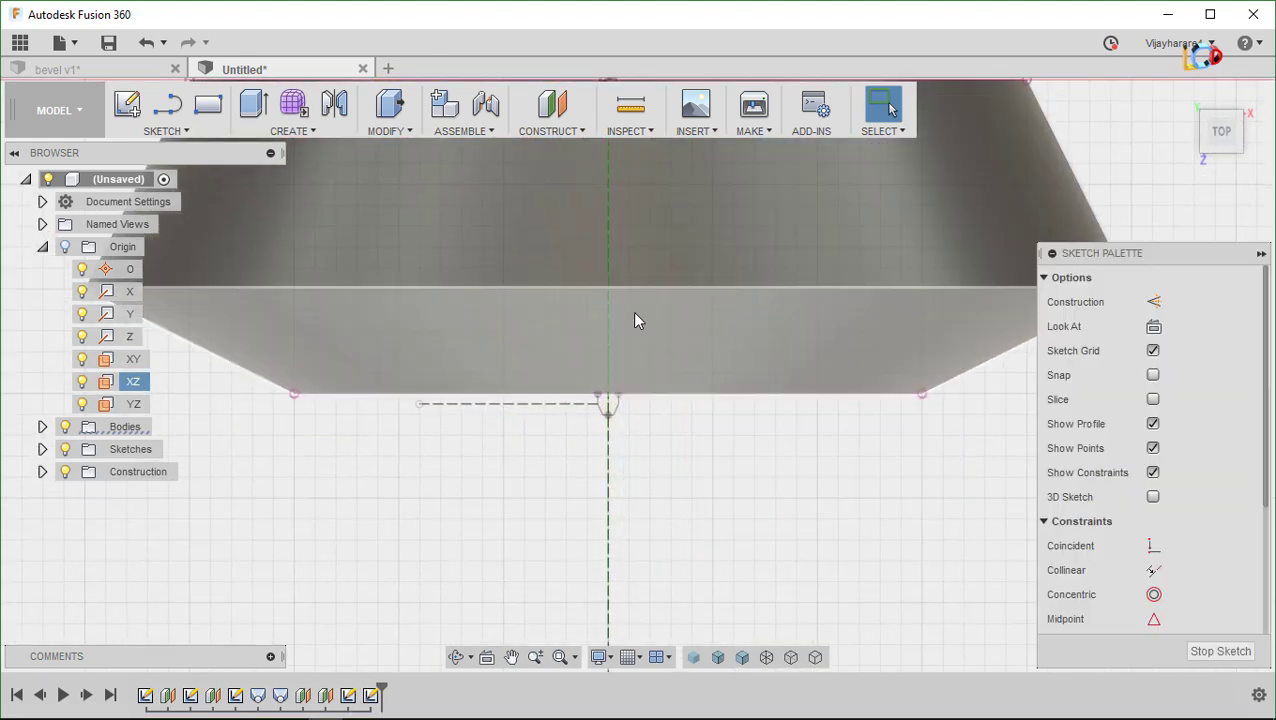
scroll(584, 293, up, 3)
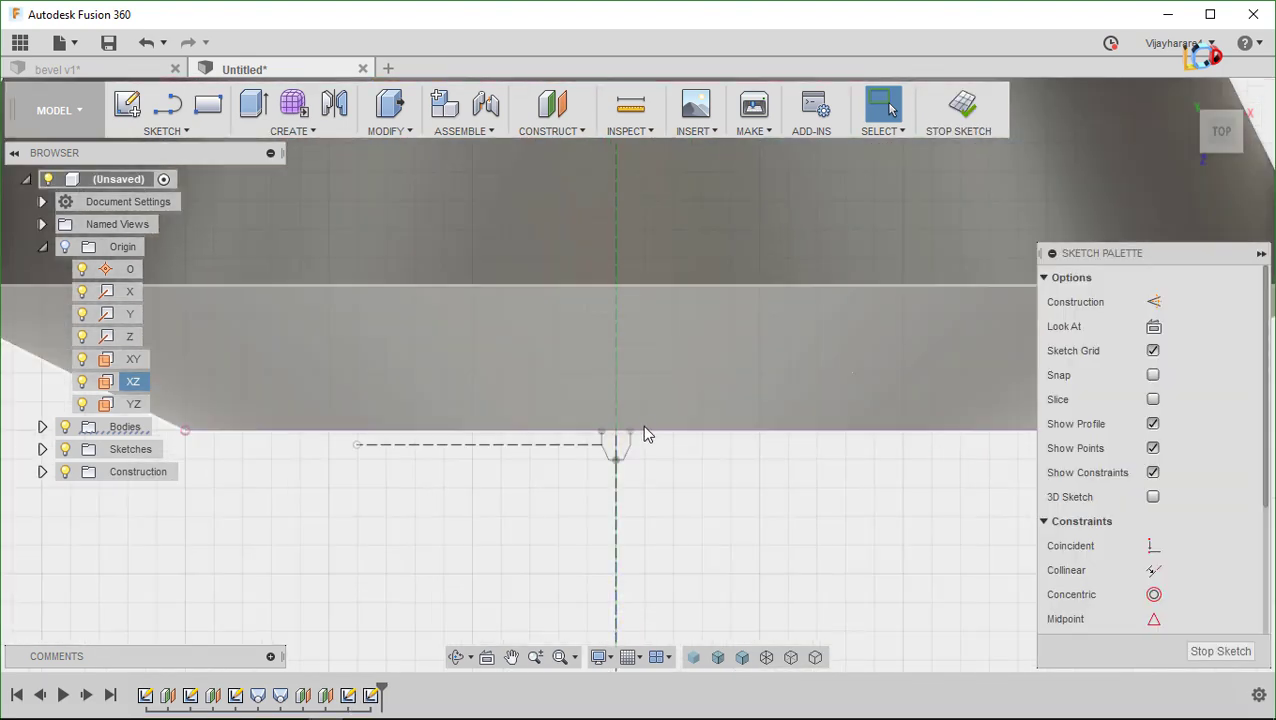
middle_drag(642, 425, 622, 314)
scroll(622, 314, down, 1)
scroll(622, 314, down, 1)
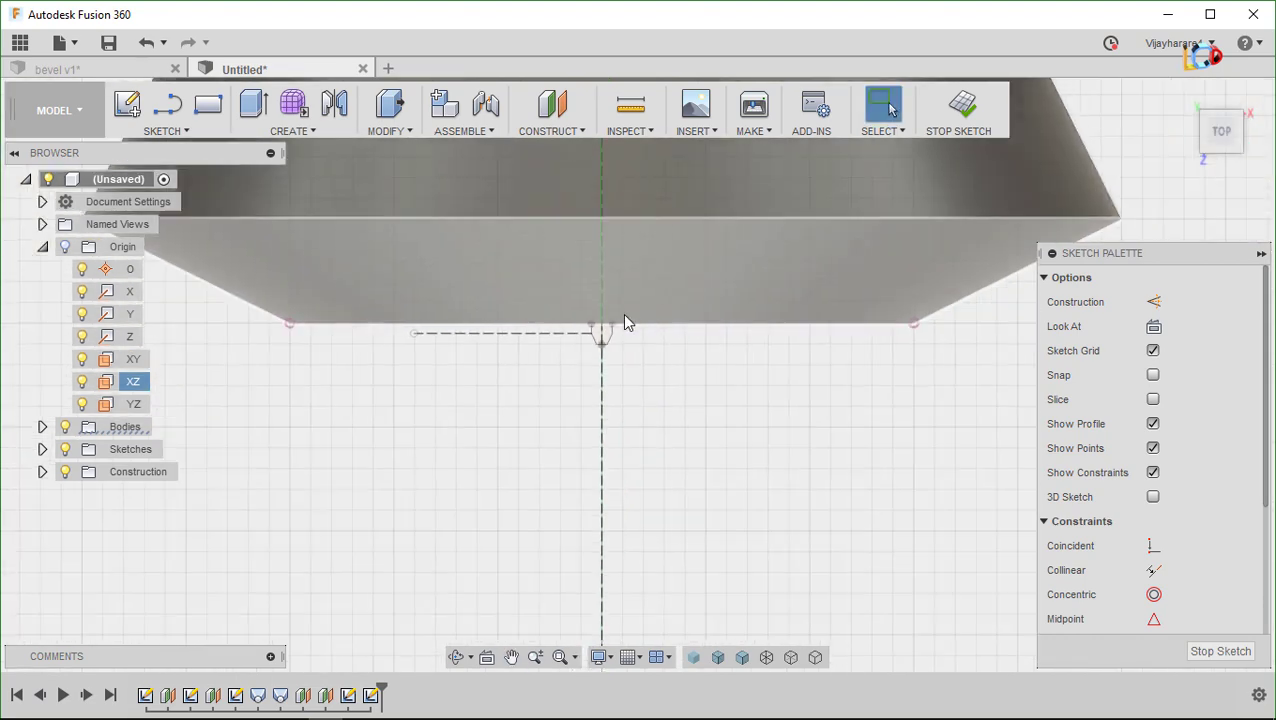
scroll(622, 314, down, 1)
scroll(619, 243, up, 1)
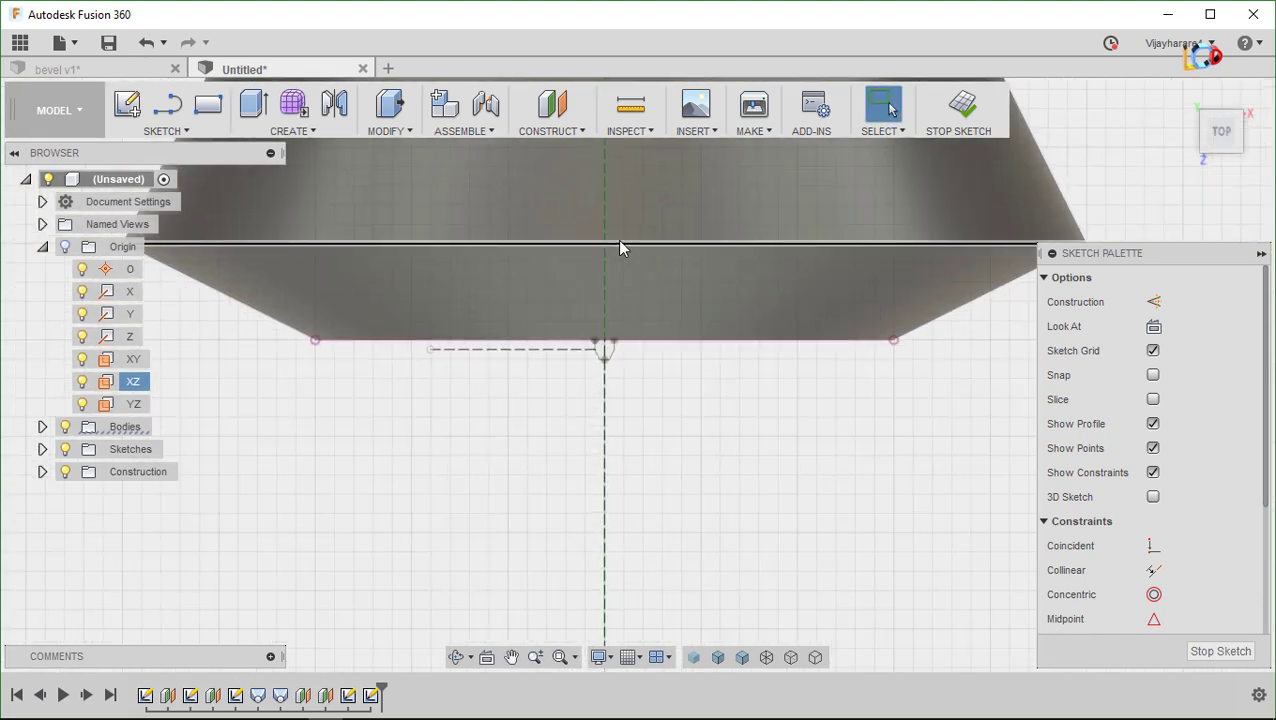
scroll(619, 243, up, 2)
middle_drag(620, 247, 619, 329)
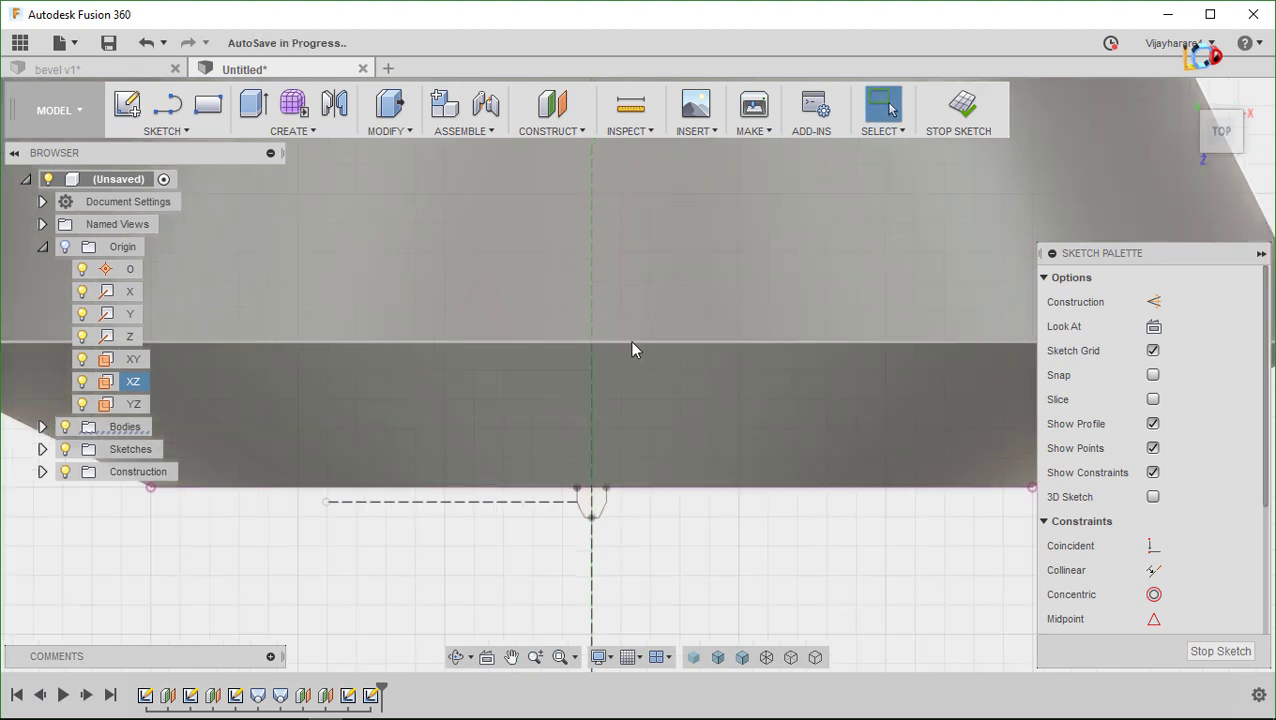
Draw the half tooth profile: vertical edge, slanted flank and base line to the axis
key(l)
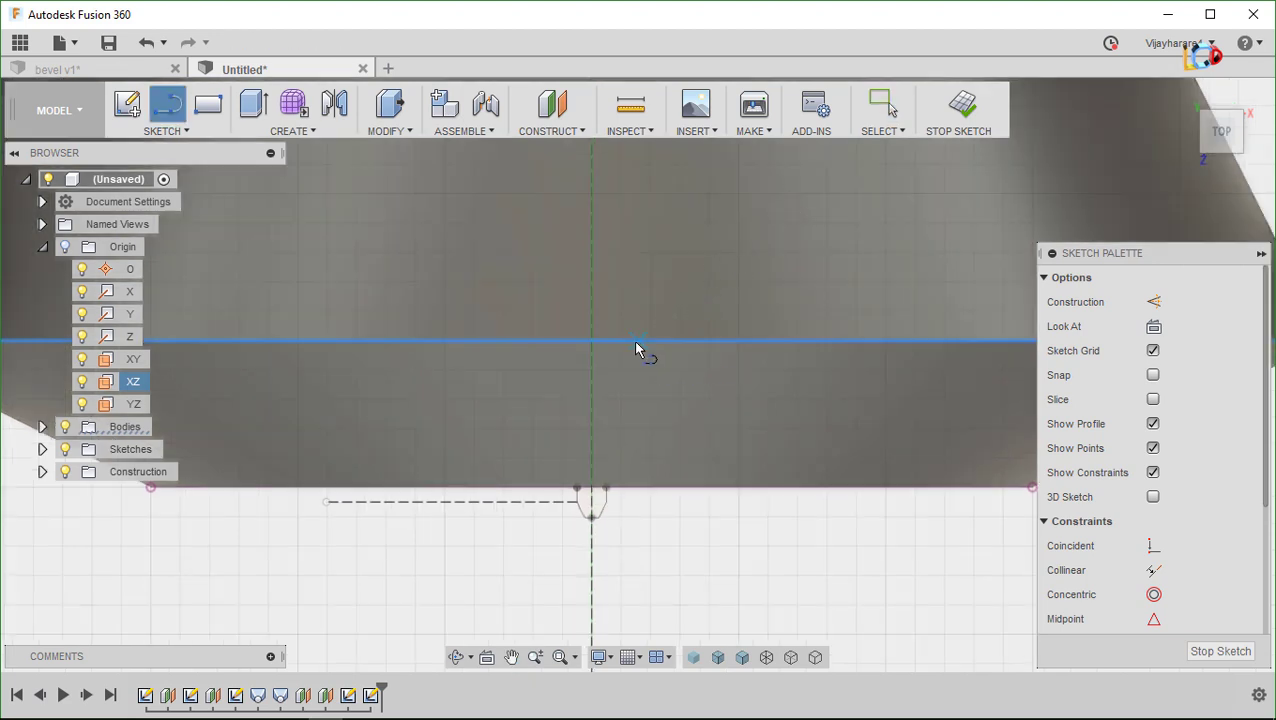
click(640, 341)
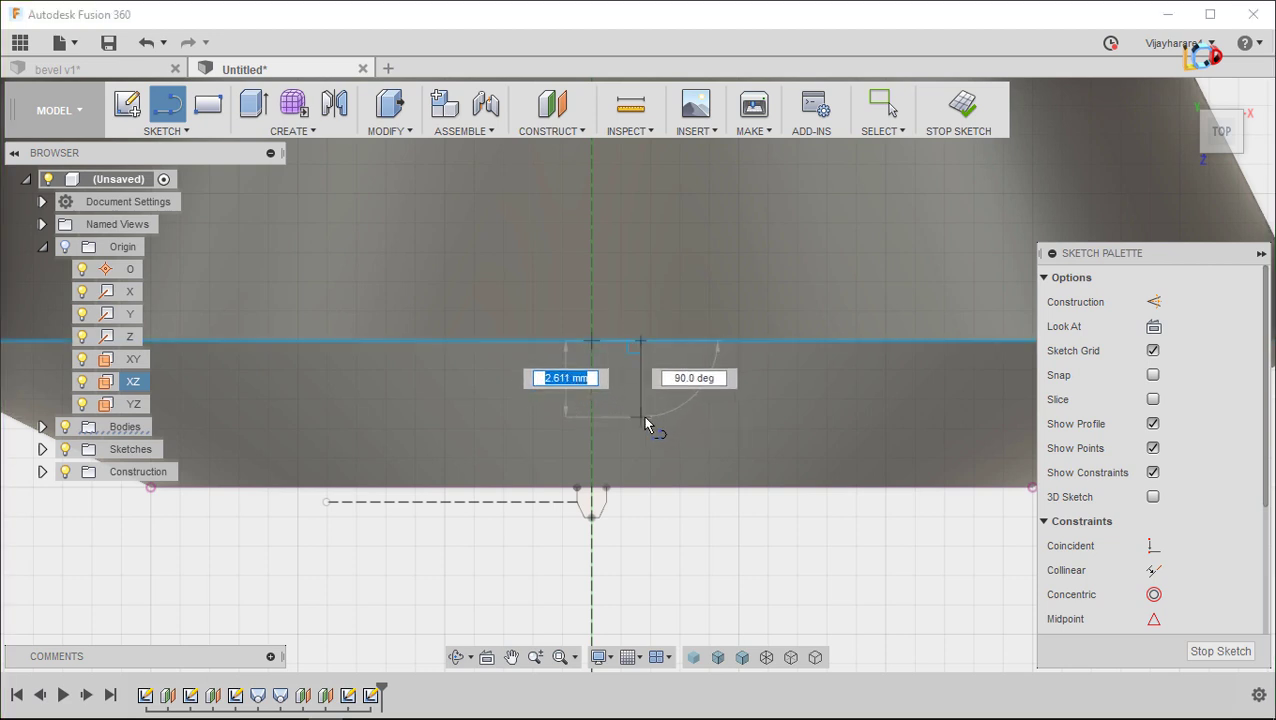
click(641, 417)
click(619, 438)
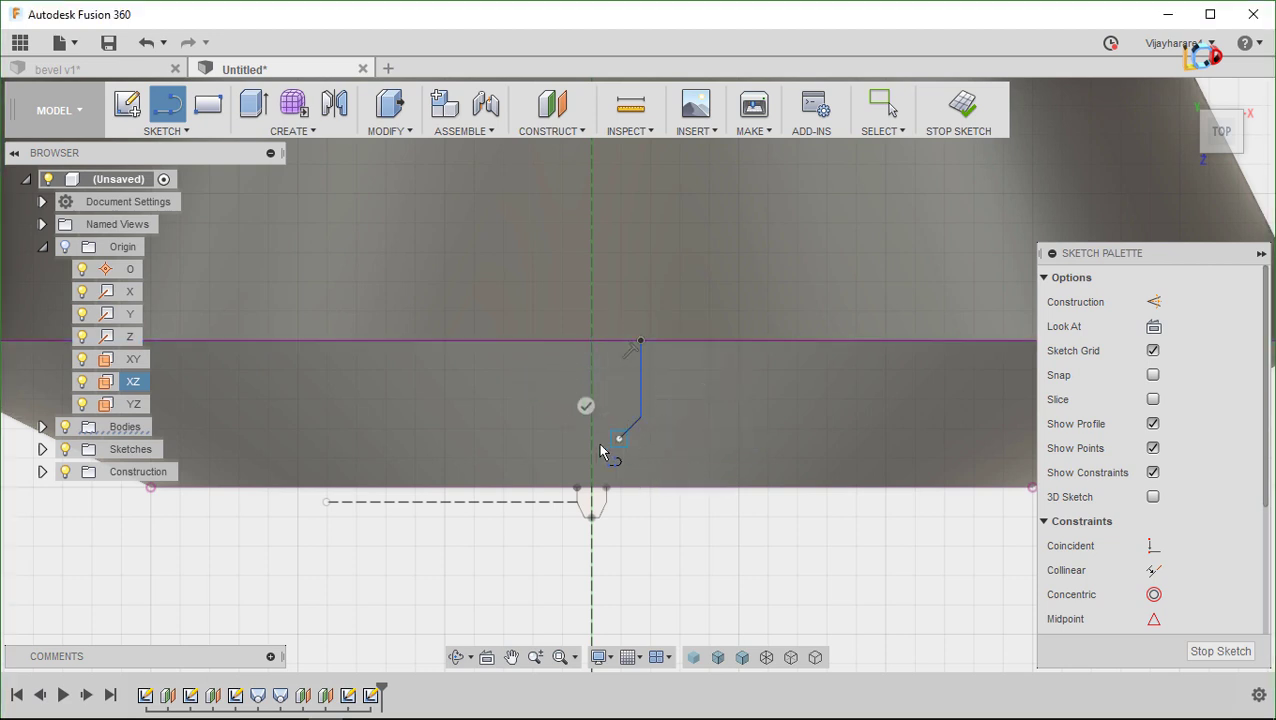
drag(619, 438, 590, 444)
click(590, 441)
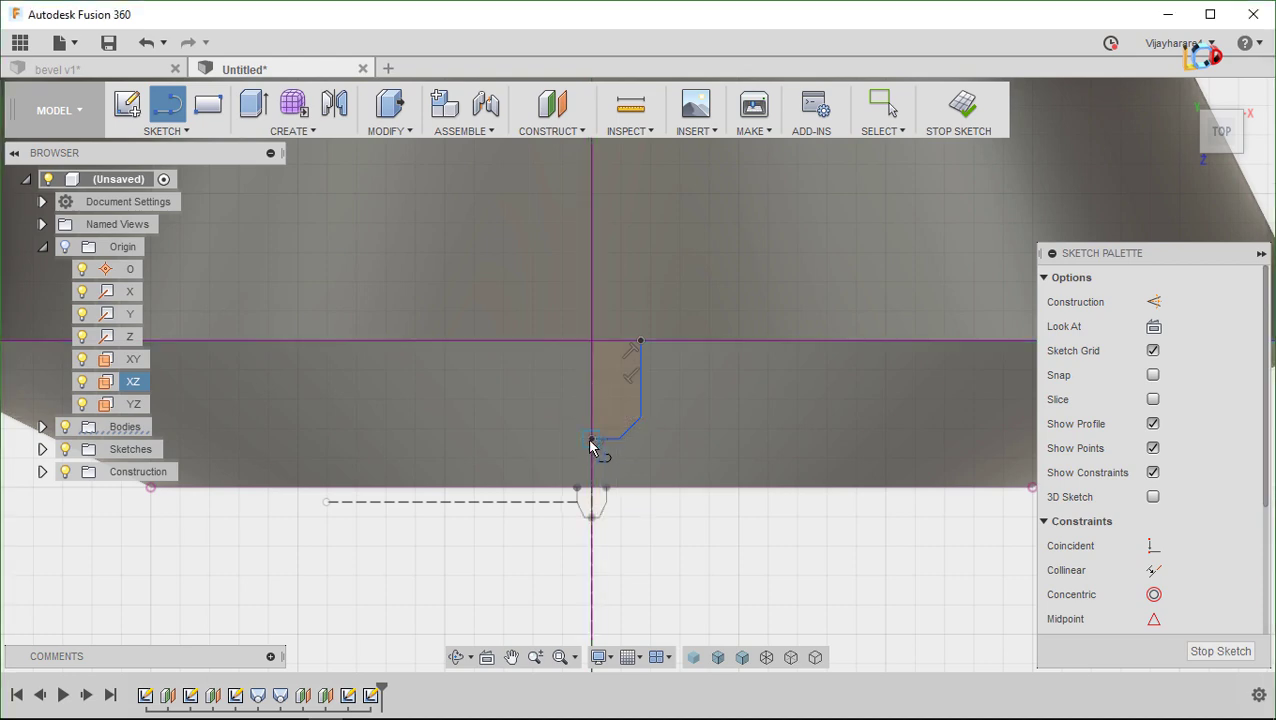
key(Escape)
Dimension the vertical edge to 1.00 and shorten the slanted flank
scroll(638, 405, up, 2)
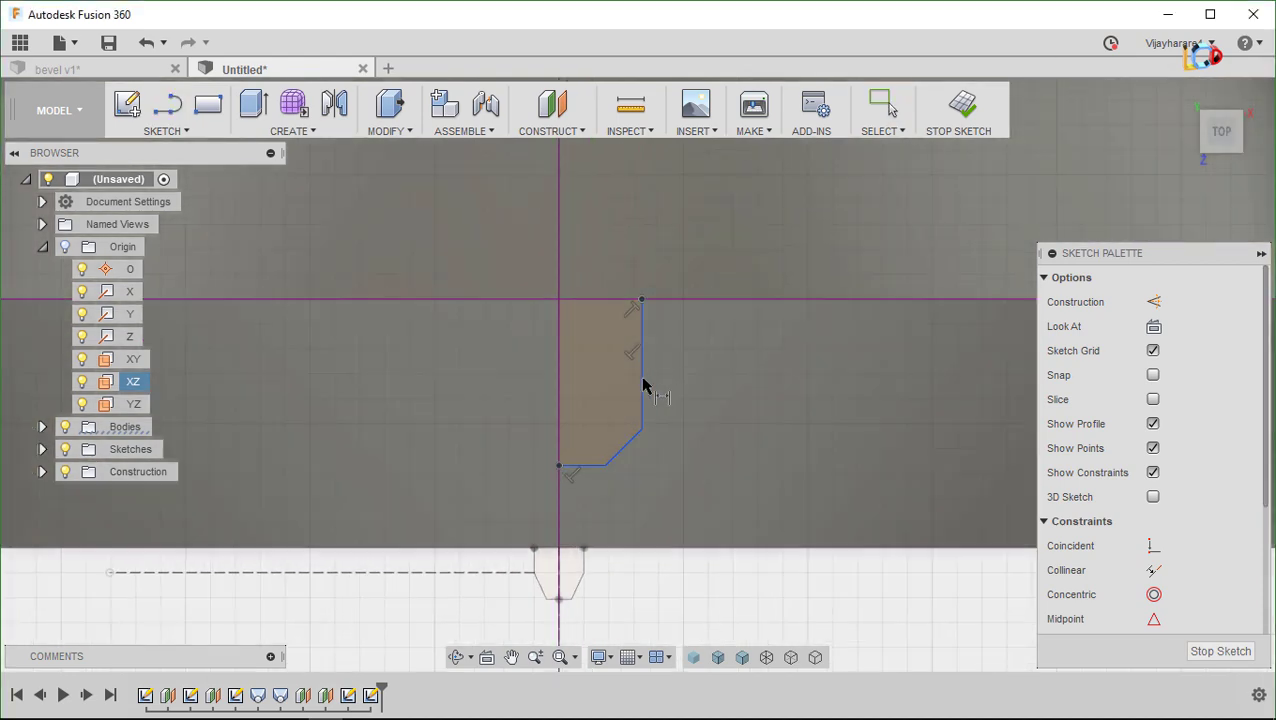
click(642, 386)
click(700, 400)
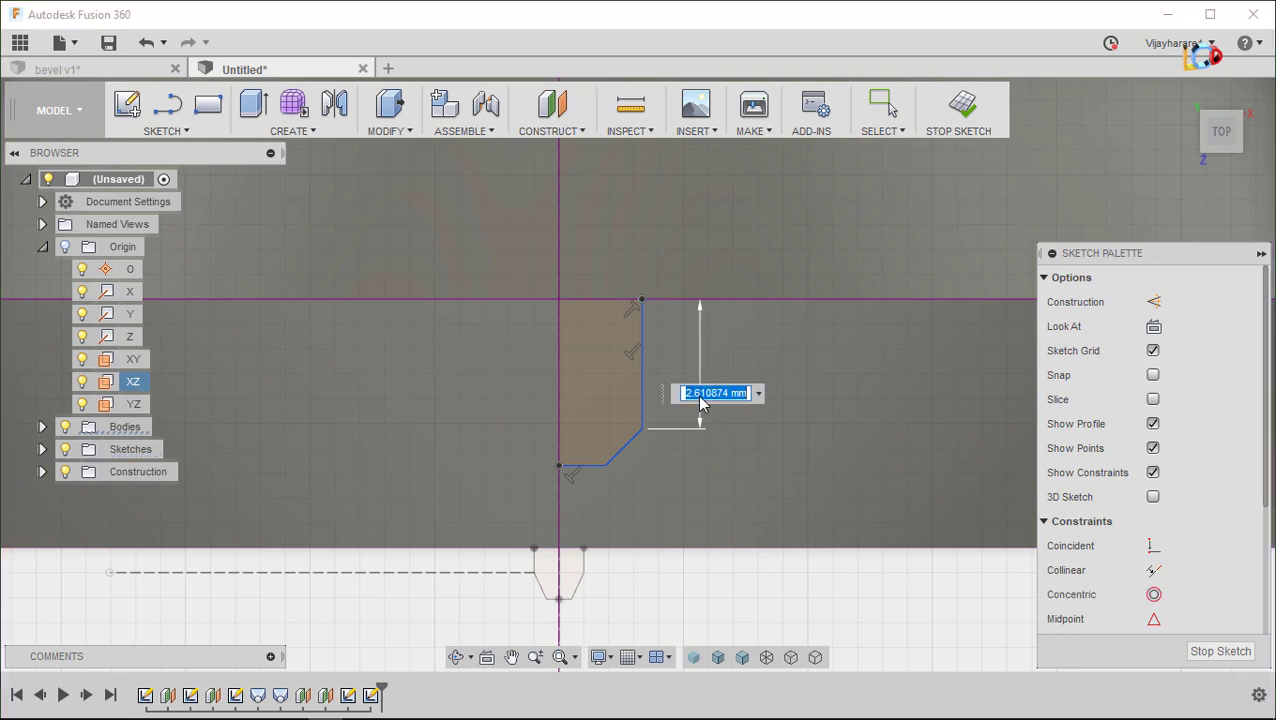
text(1)
key(Return)
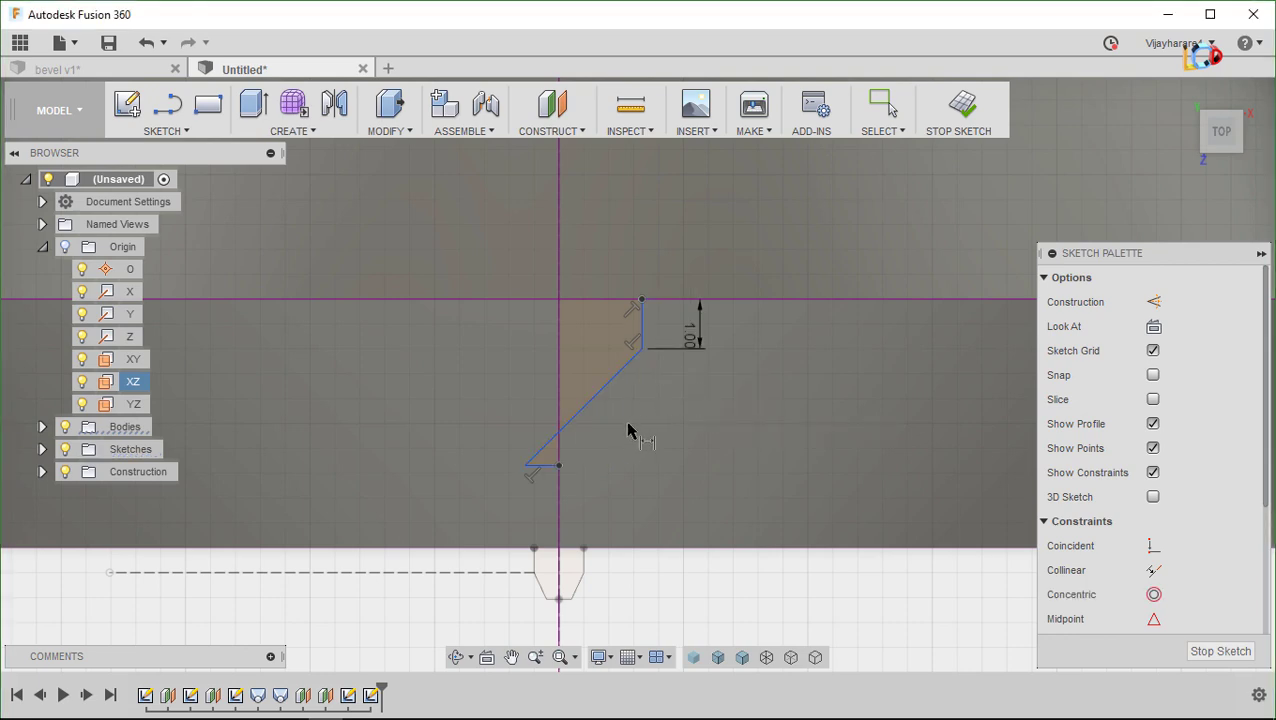
key(Escape)
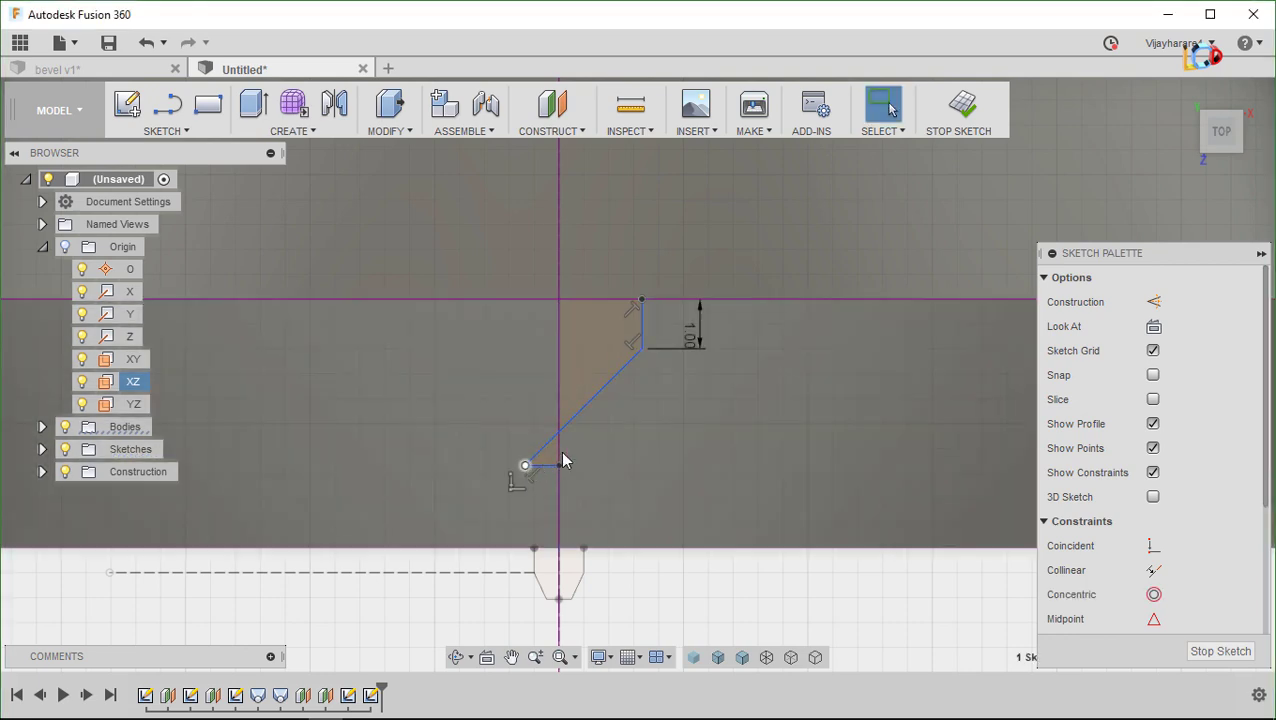
mouse_move(562, 460)
mouse_down()
mouse_move(601, 427)
mouse_move(607, 386)
mouse_up()
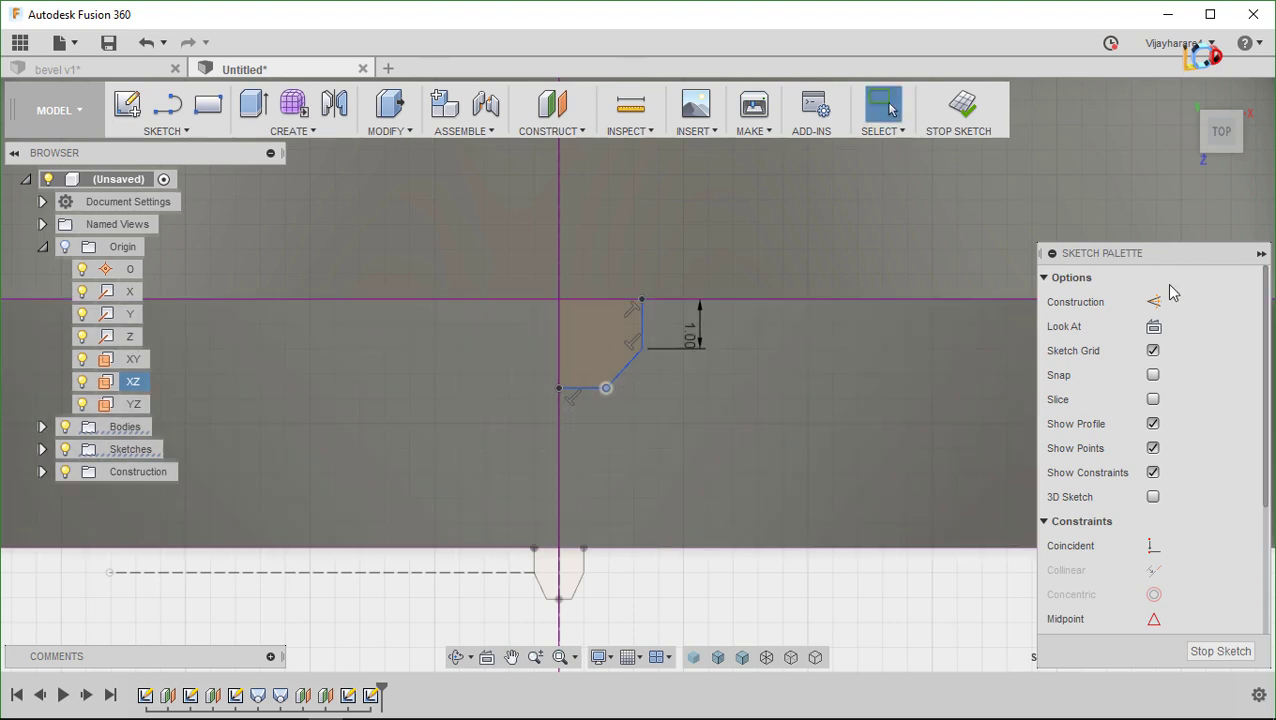
Add a horizontal construction reference line from the flank corner
click(1155, 302)
key(l)
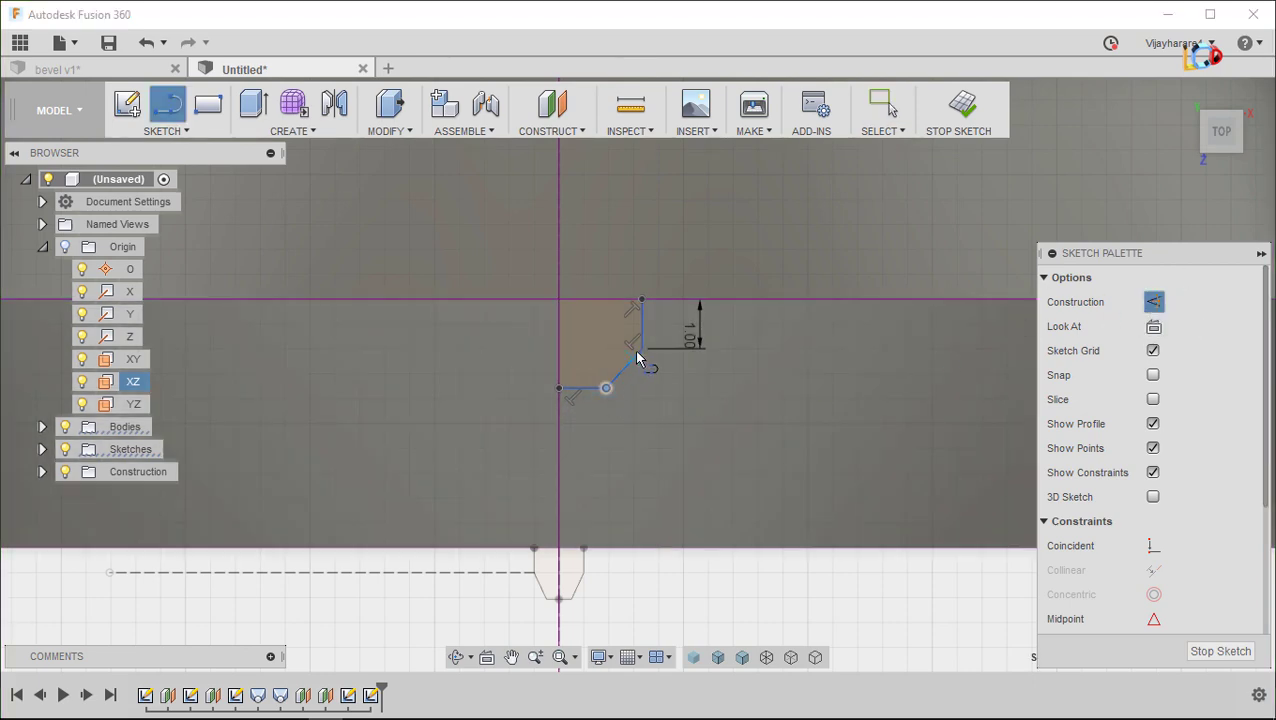
click(640, 348)
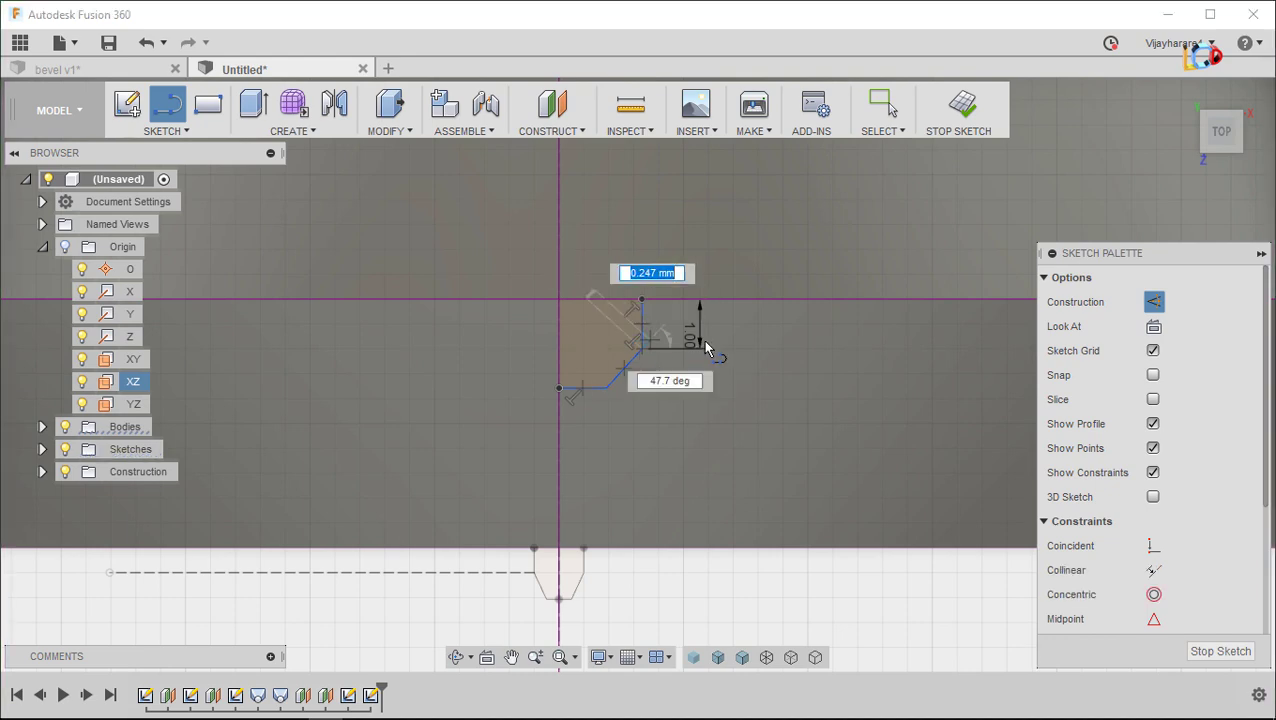
click(778, 348)
key(Escape)
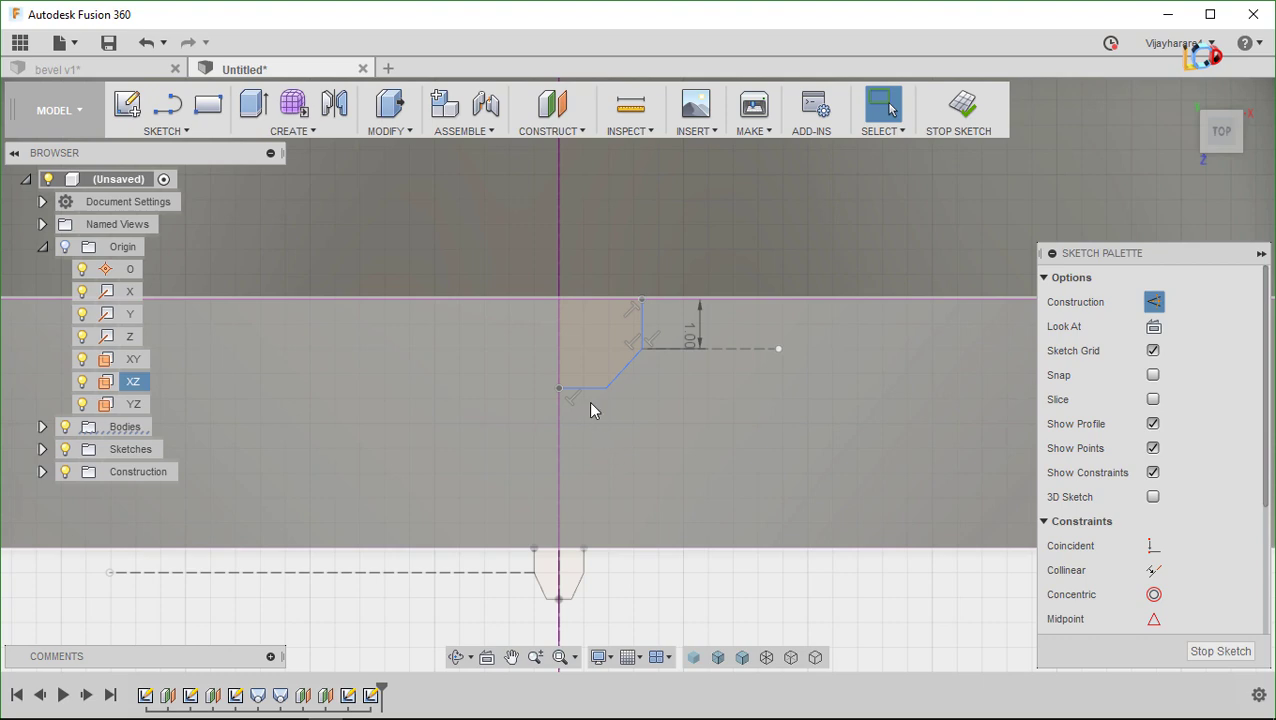
Dimension the base width 0.50, flank angle 115.0° and axis offset 1.00
key(d)
click(588, 389)
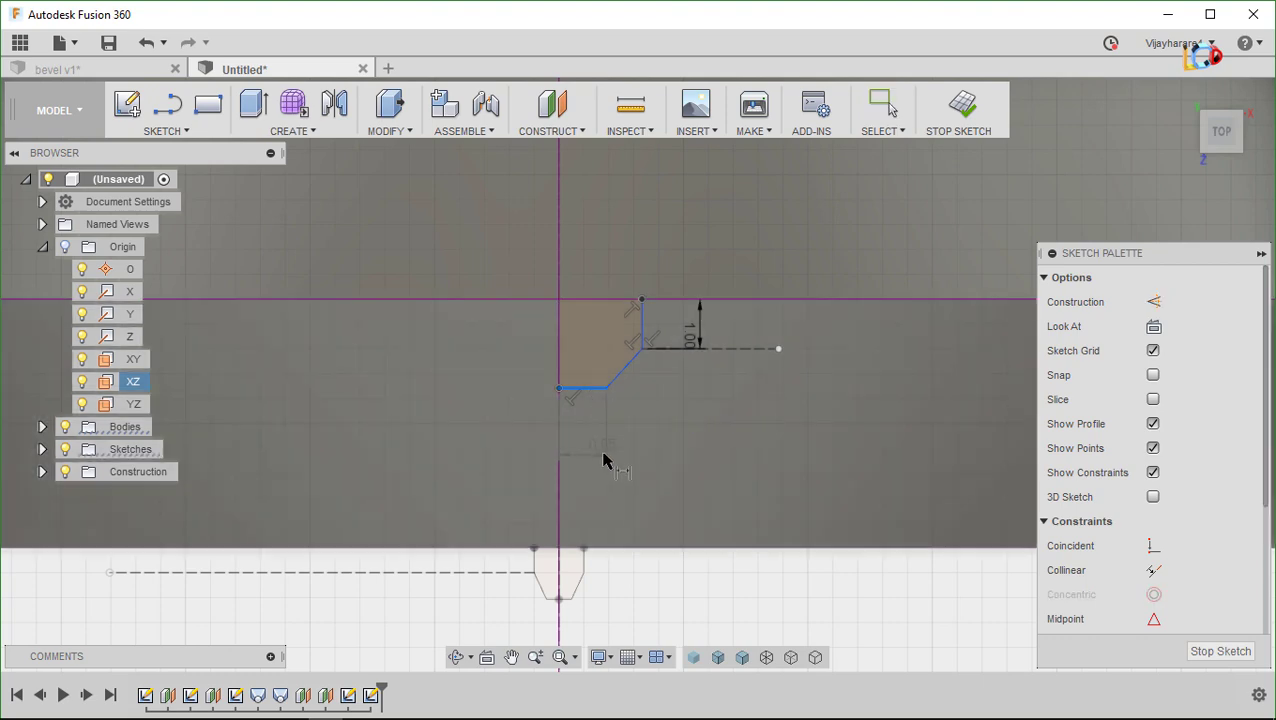
click(604, 459)
key(Return)
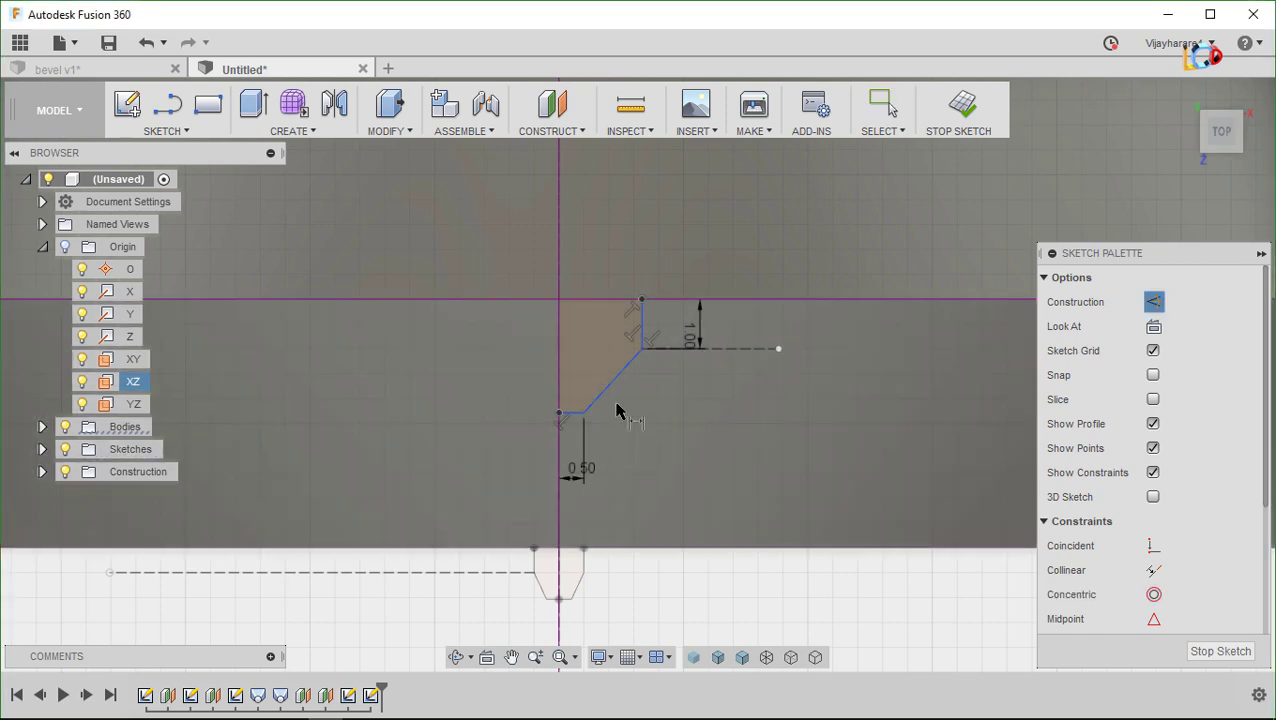
click(614, 385)
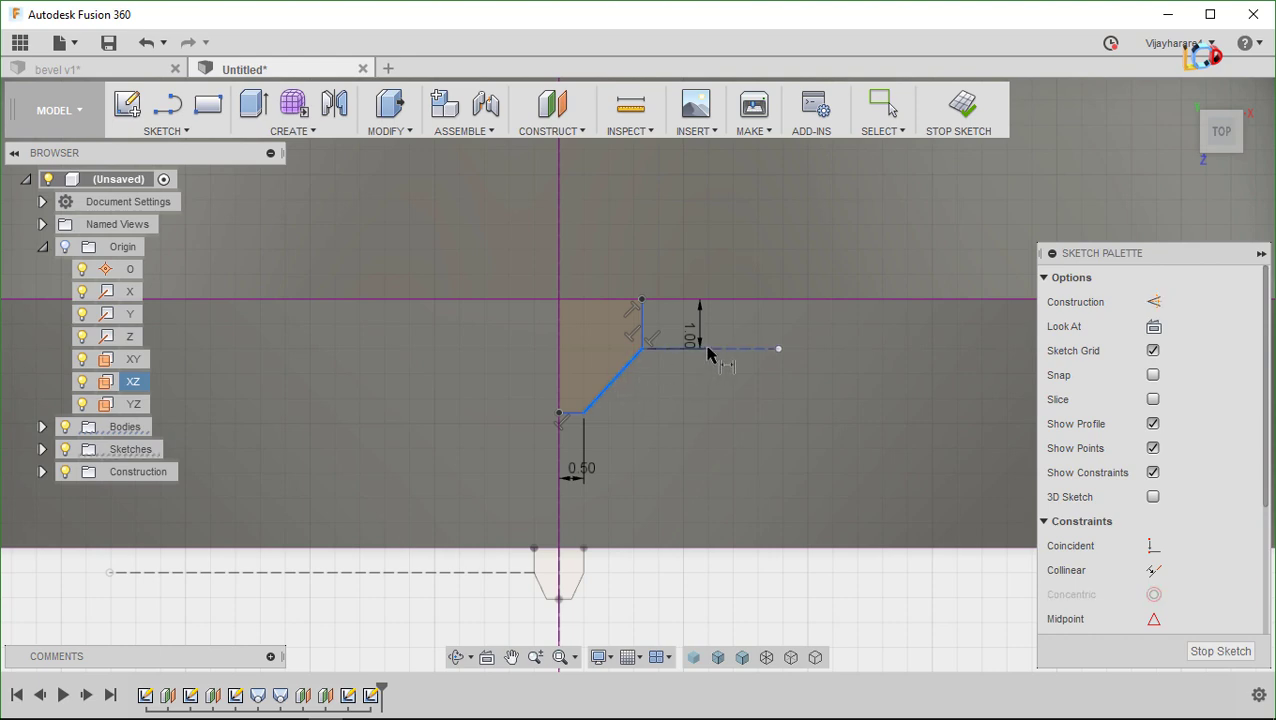
click(693, 397)
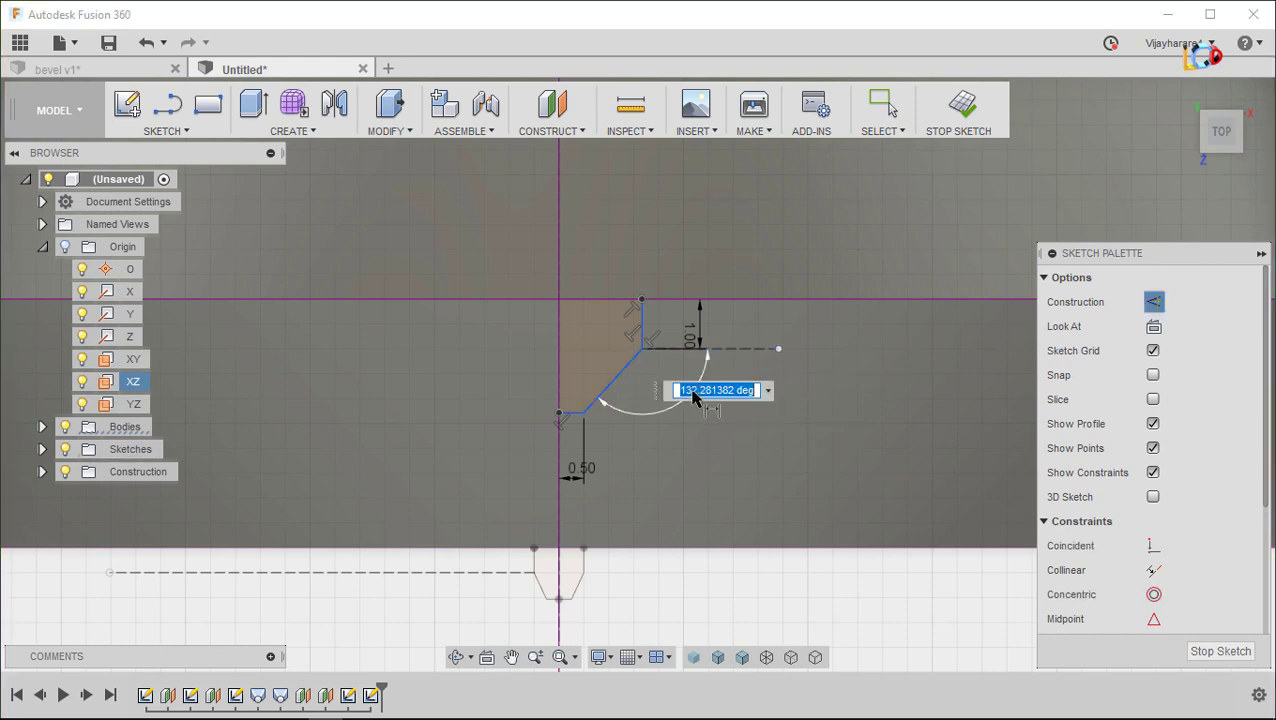
text(5)
key(Return)
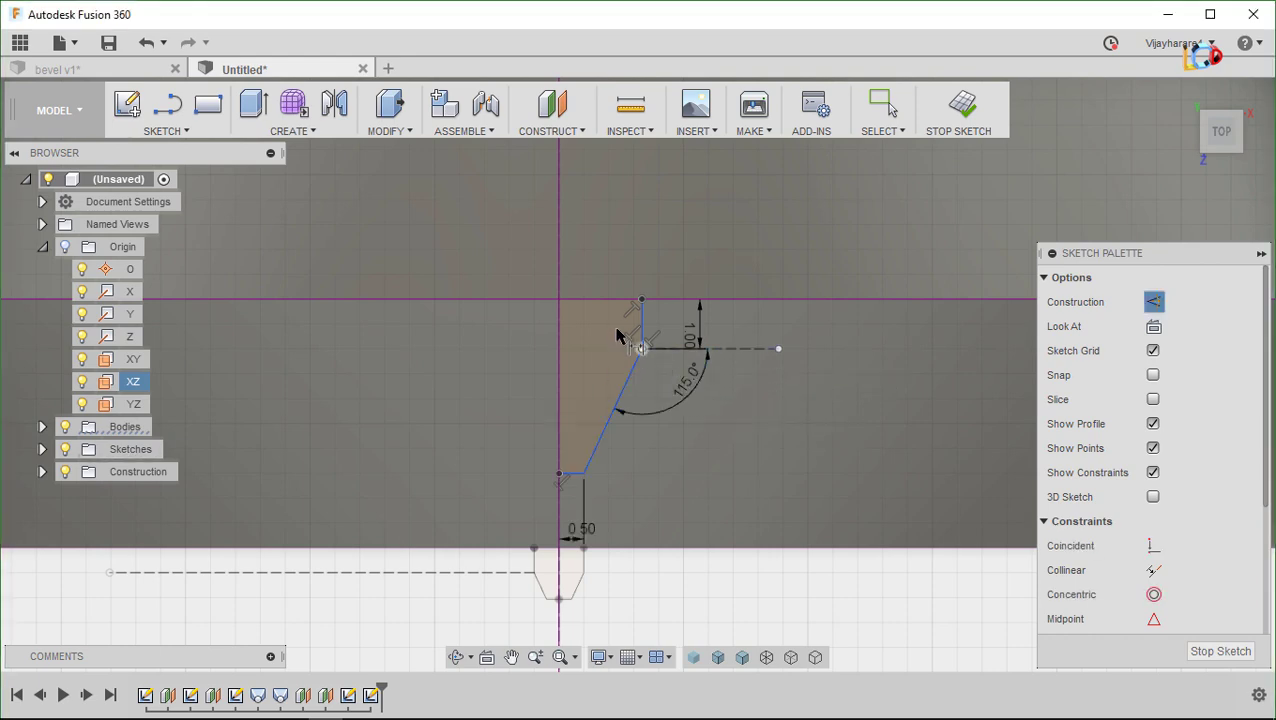
click(641, 318)
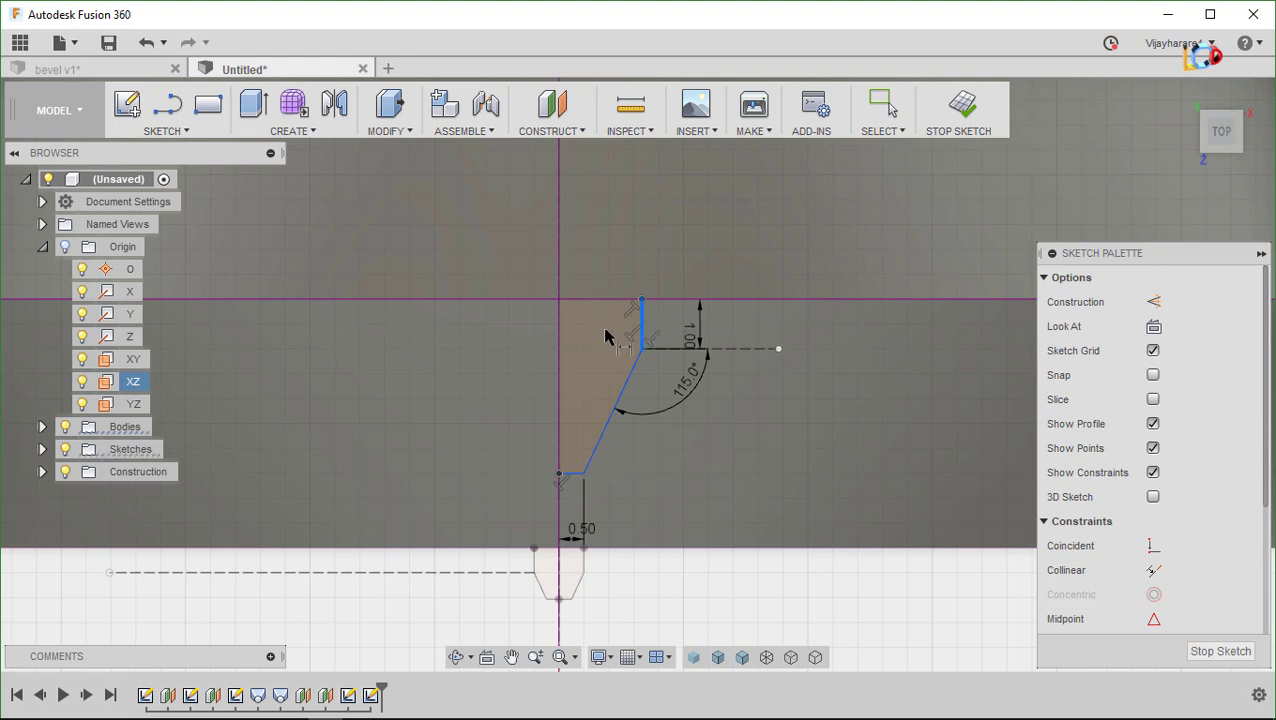
click(600, 376)
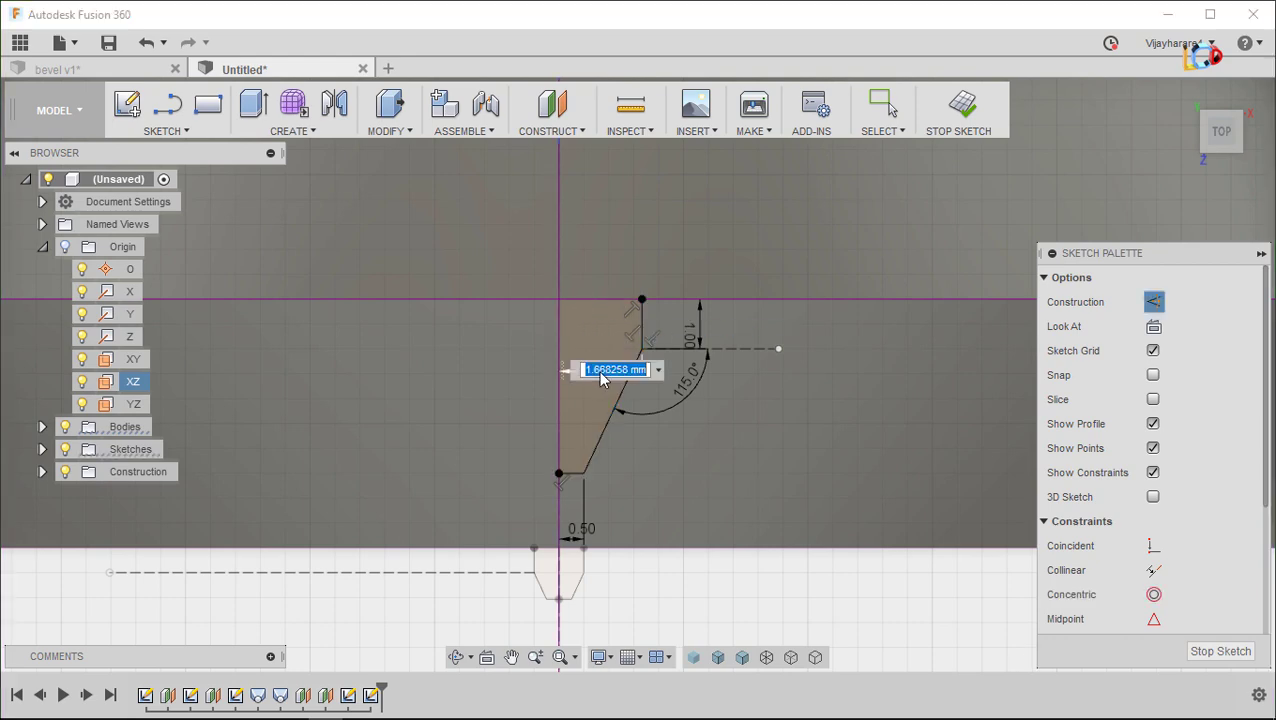
text(1)
key(Return)
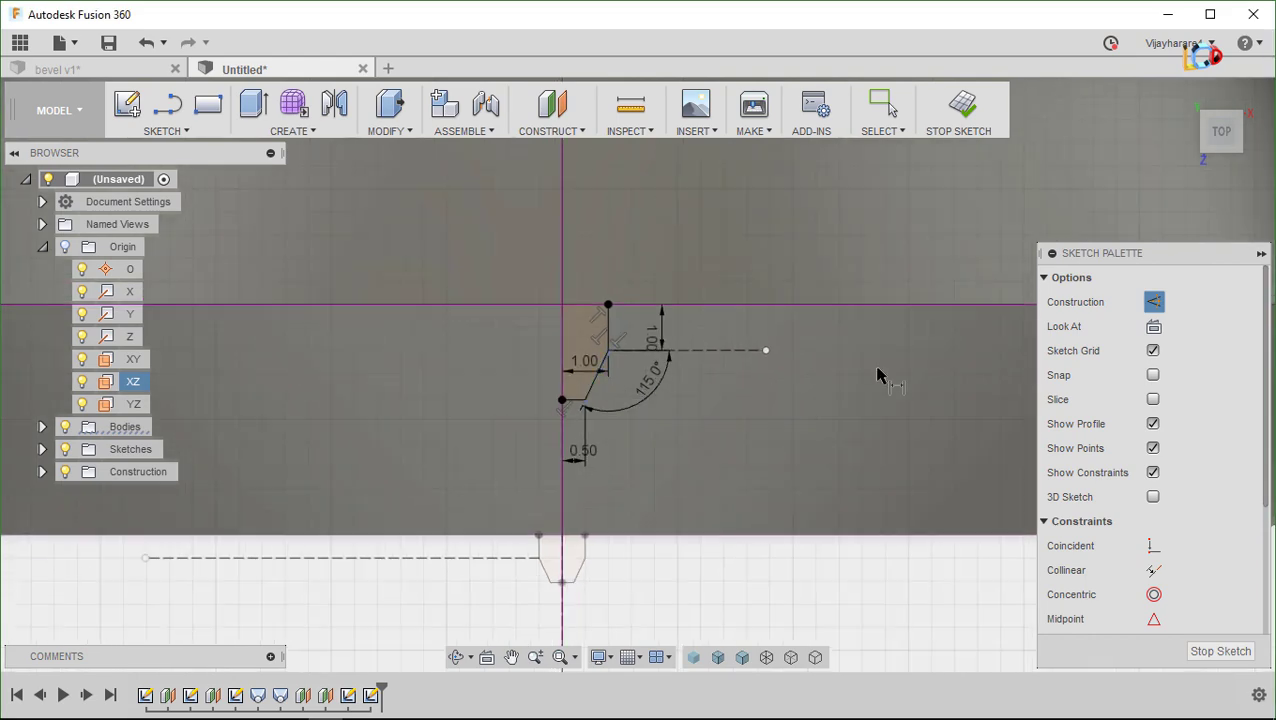
key(Escape)
scroll(737, 336, down, 1)
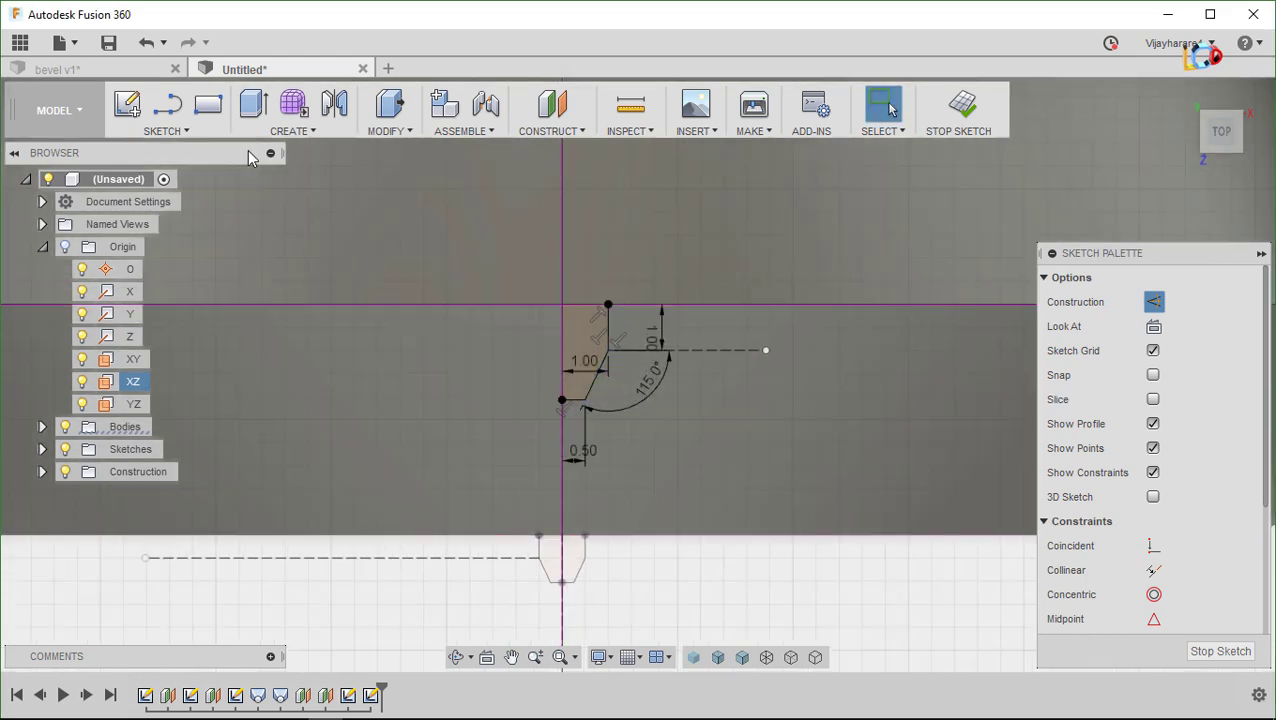
Mirror the half profile about the vertical axis into a full tooth shape
click(170, 131)
click(146, 556)
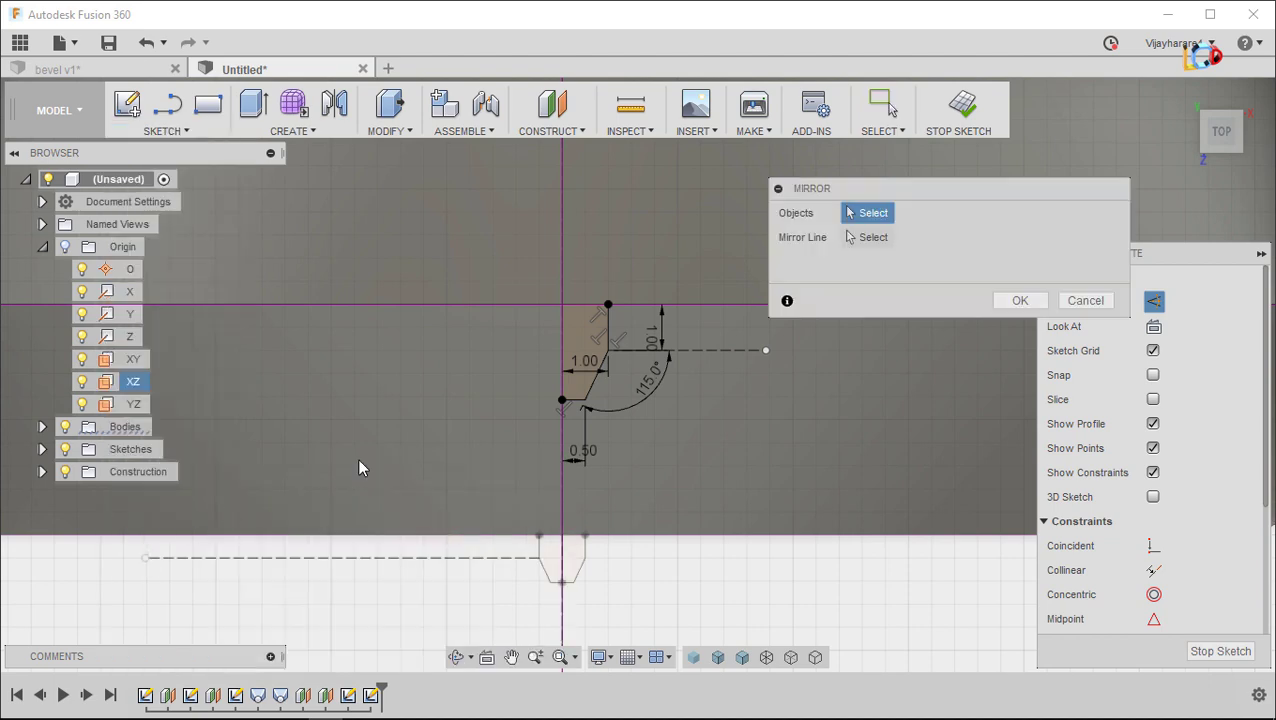
click(607, 335)
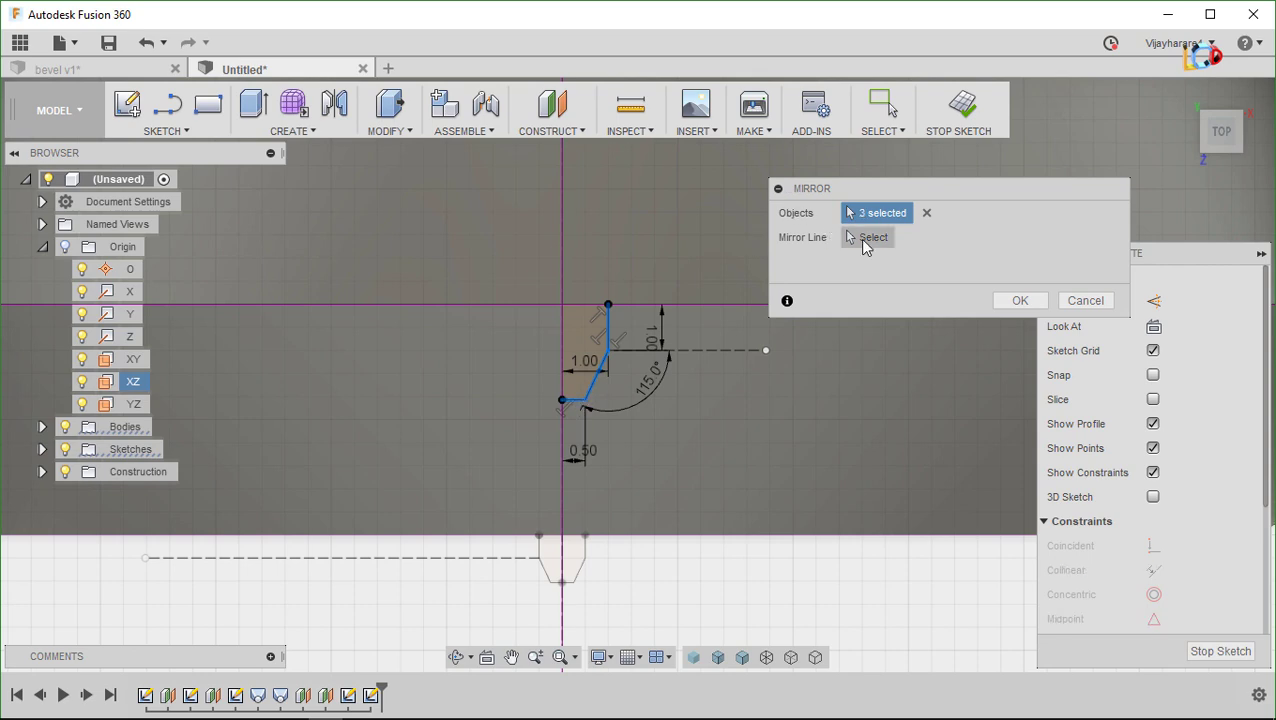
click(866, 240)
click(561, 335)
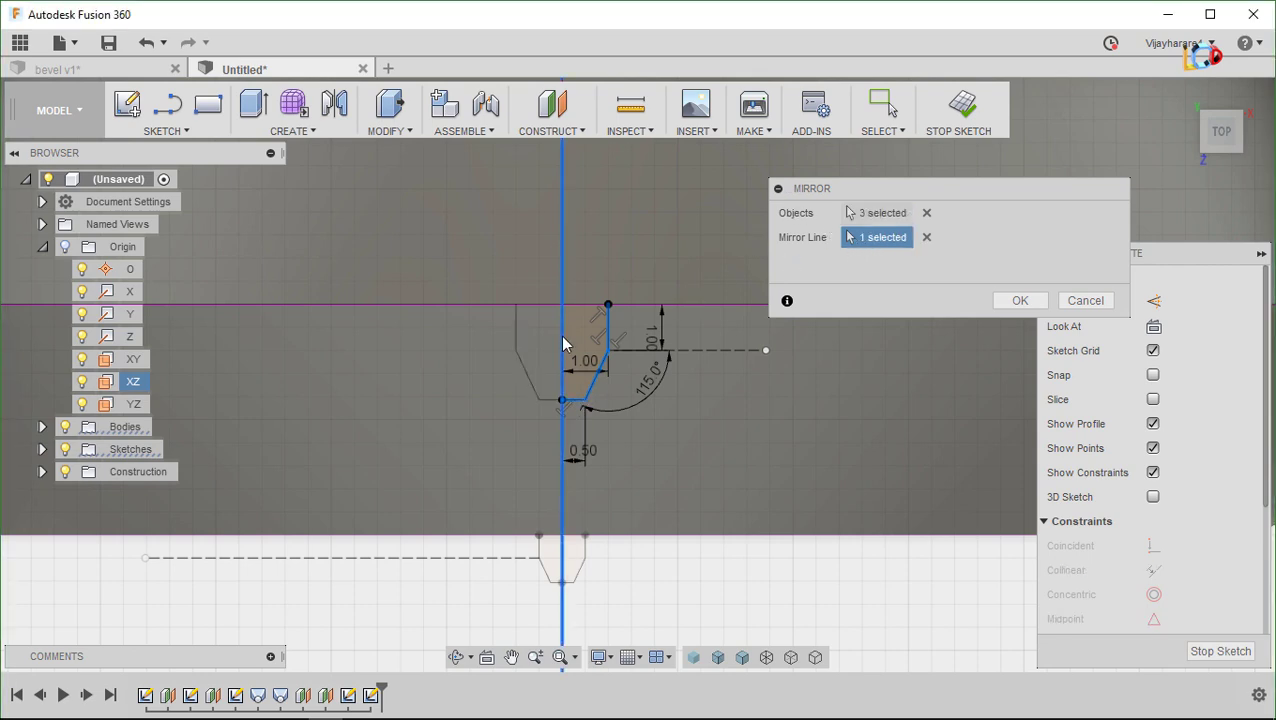
click(1019, 301)
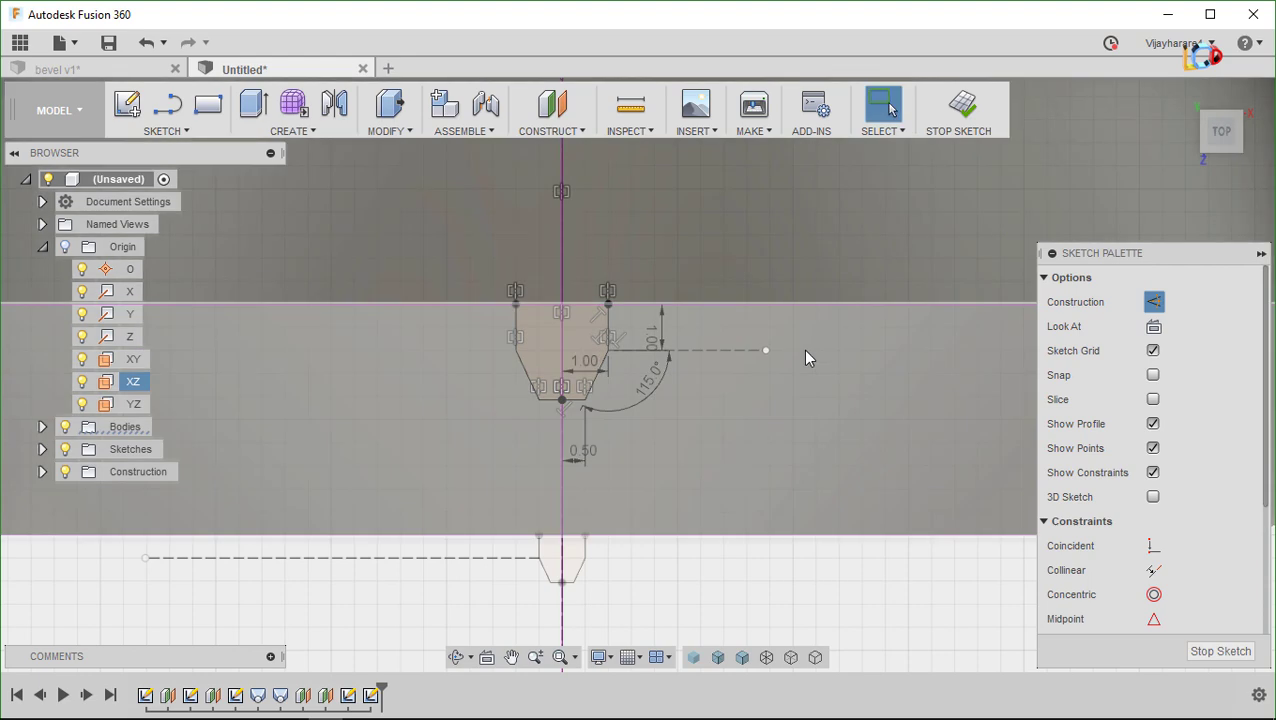
Finish the sketch and orbit to an angled 3D view of the body
scroll(802, 349, down, 5)
click(958, 104)
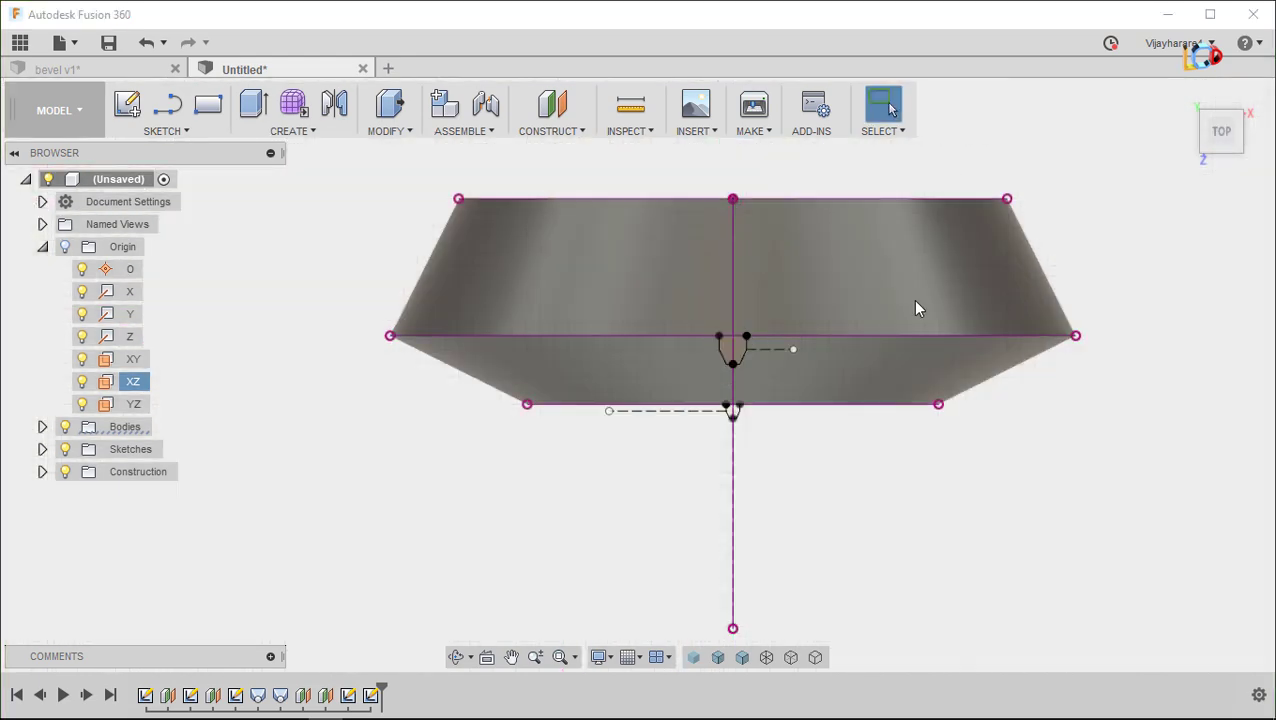
scroll(912, 299, down, 2)
mouse_move(892, 354)
shift+middle_down()
mouse_move(843, 242)
mouse_move(698, 266)
mouse_move(826, 313)
mouse_move(739, 241)
shift+middle_up()
scroll(1031, 464, up, 2)
Start a loft with the outer and inner tooth profiles as its two sections
scroll(977, 382, up, 2)
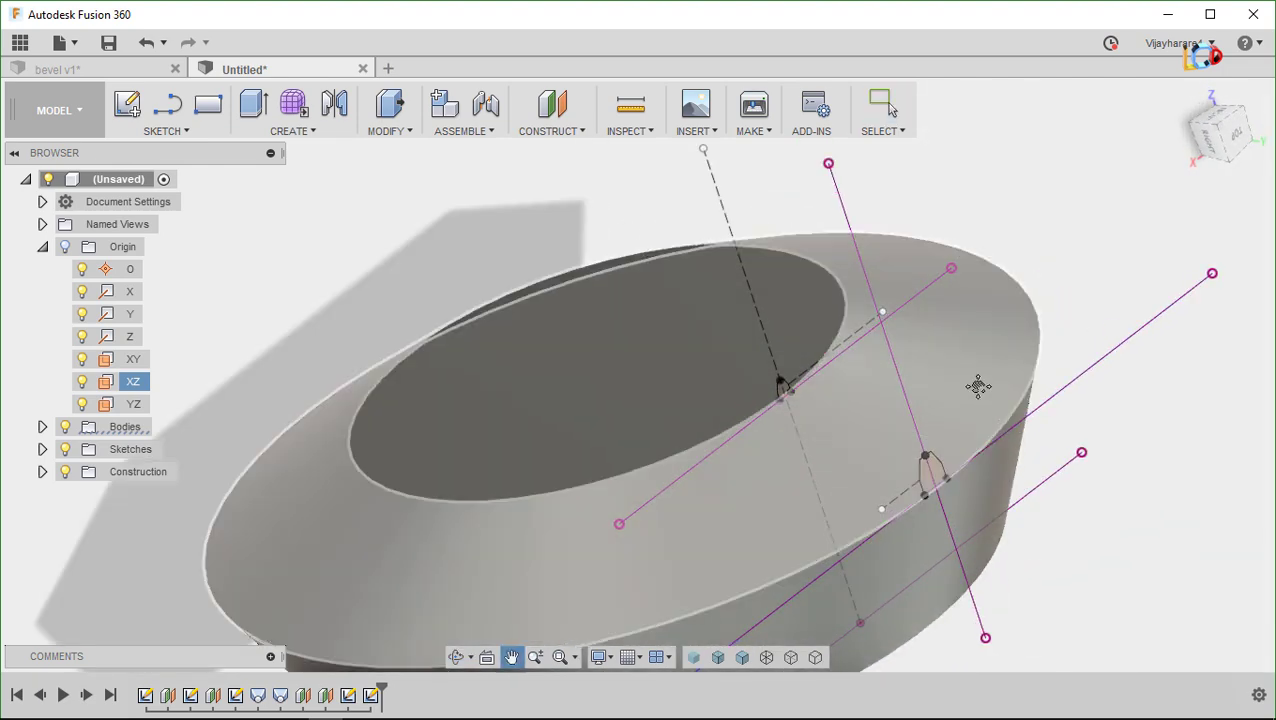
scroll(923, 296, up, 2)
scroll(491, 170, up, 2)
click(329, 128)
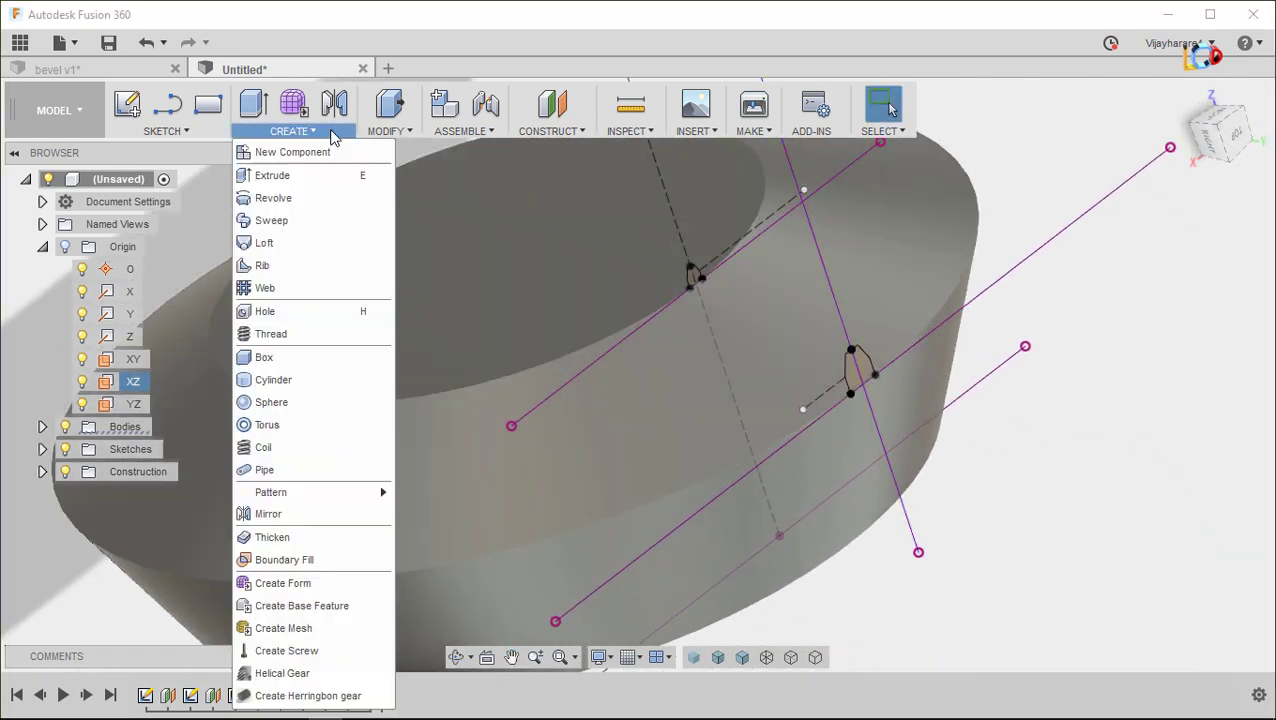
click(300, 247)
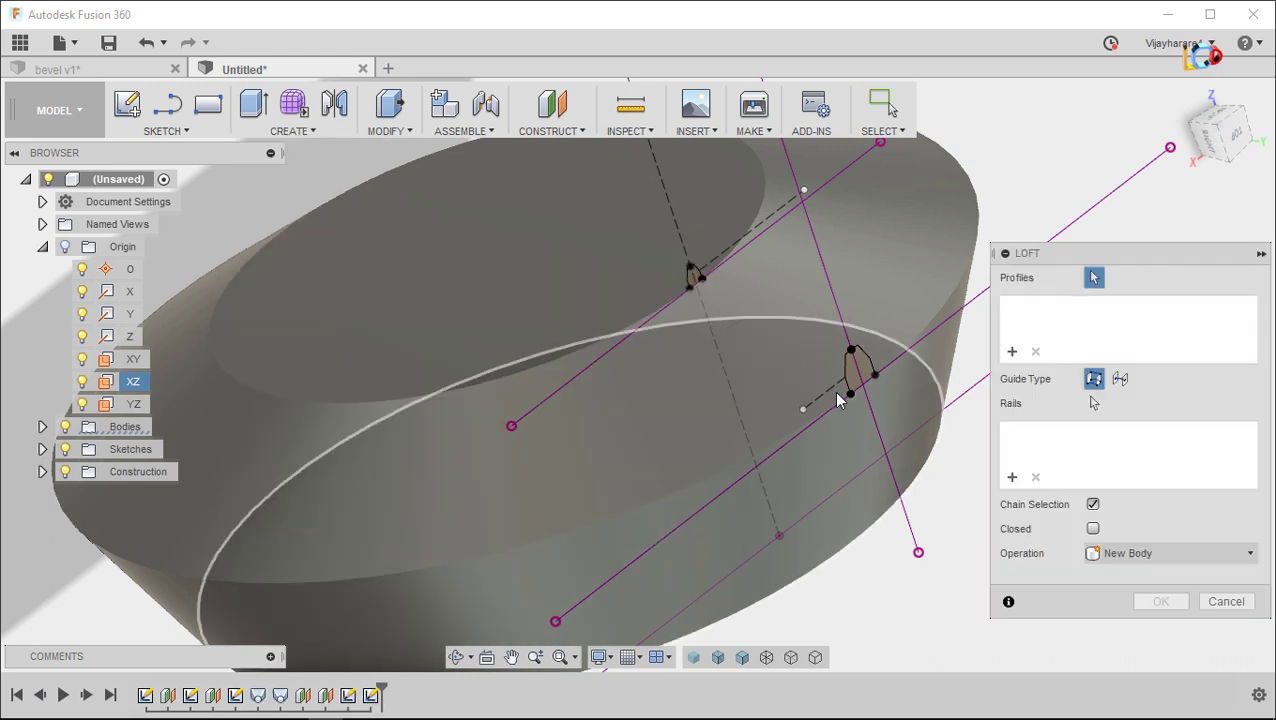
click(860, 376)
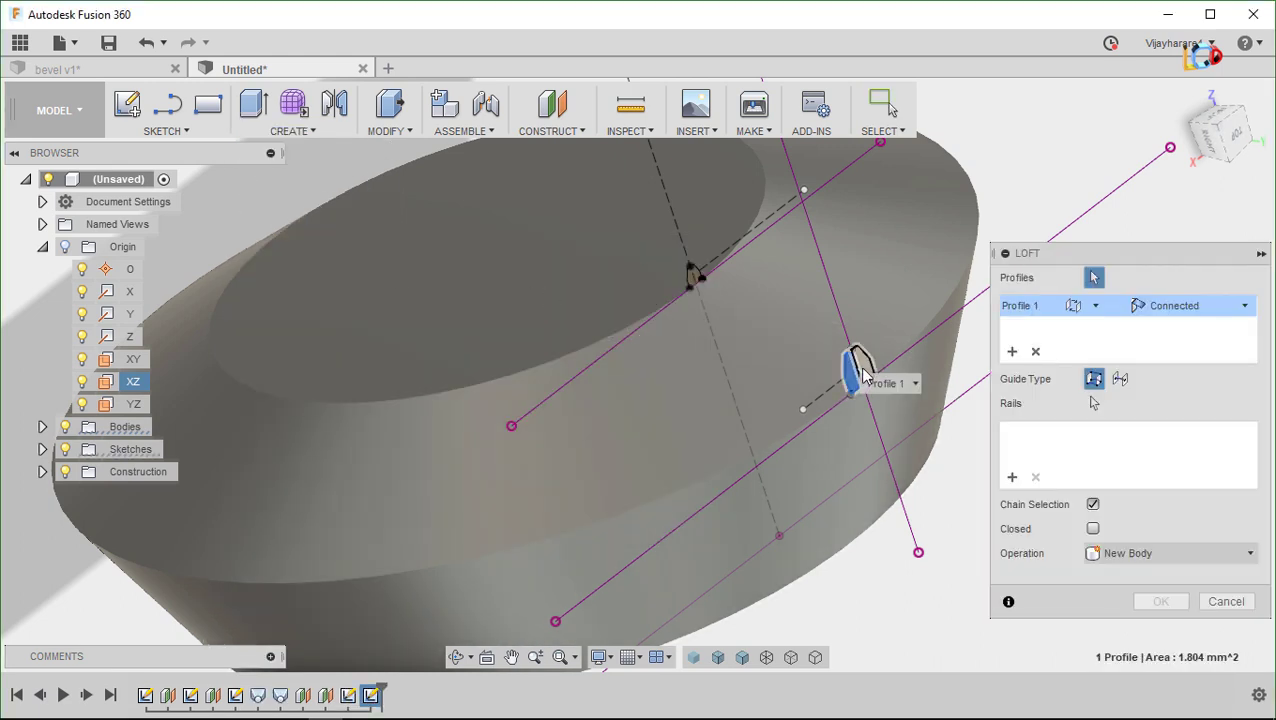
click(866, 369)
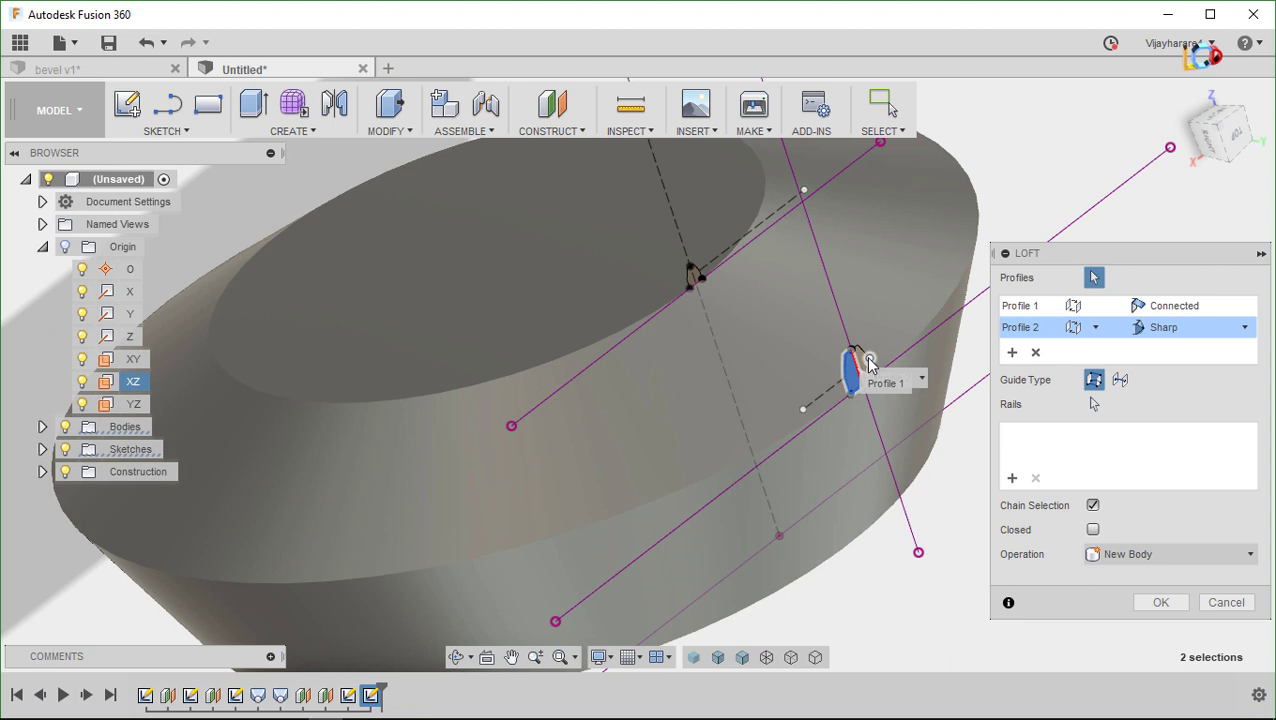
click(868, 362)
scroll(866, 368, up, 3)
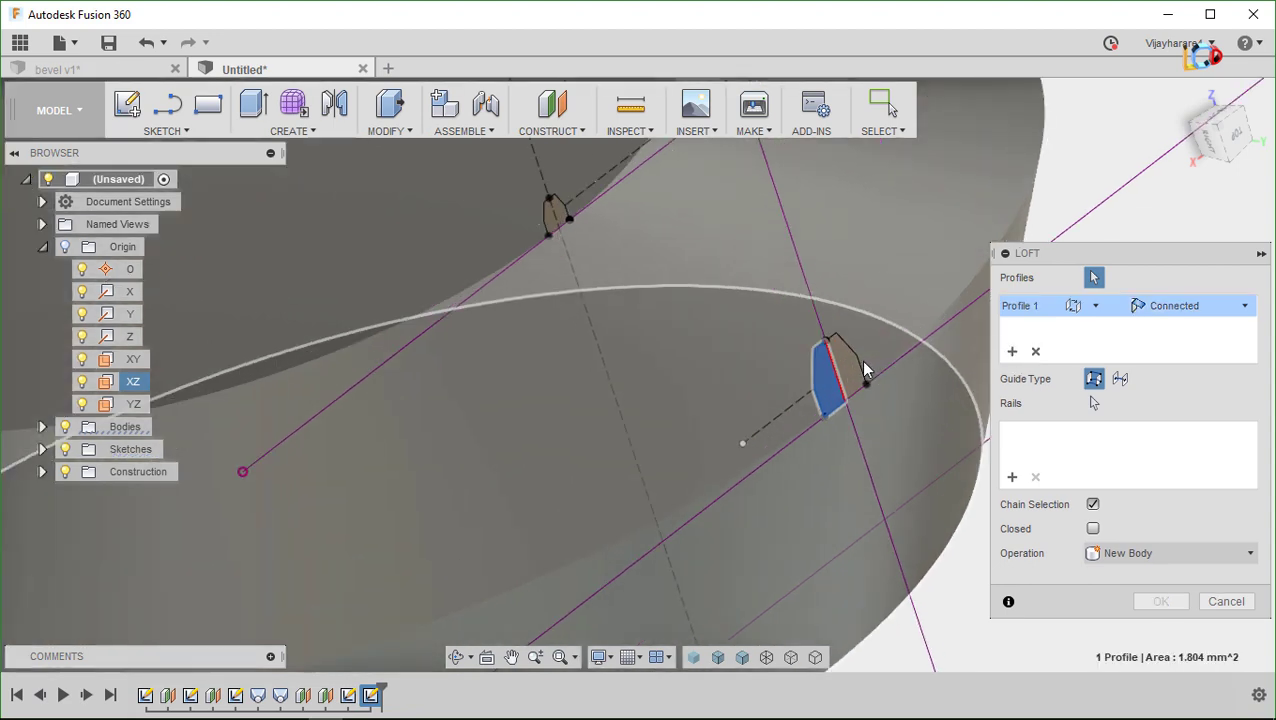
click(864, 372)
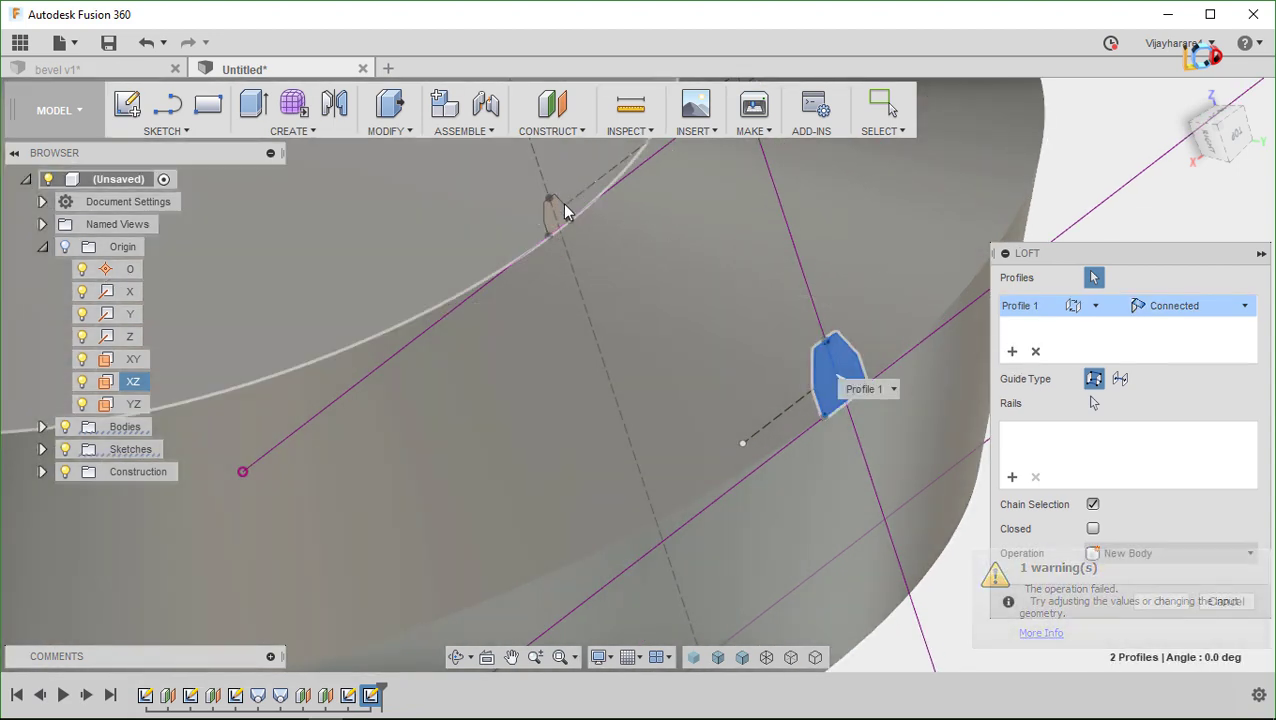
scroll(562, 216, up, 3)
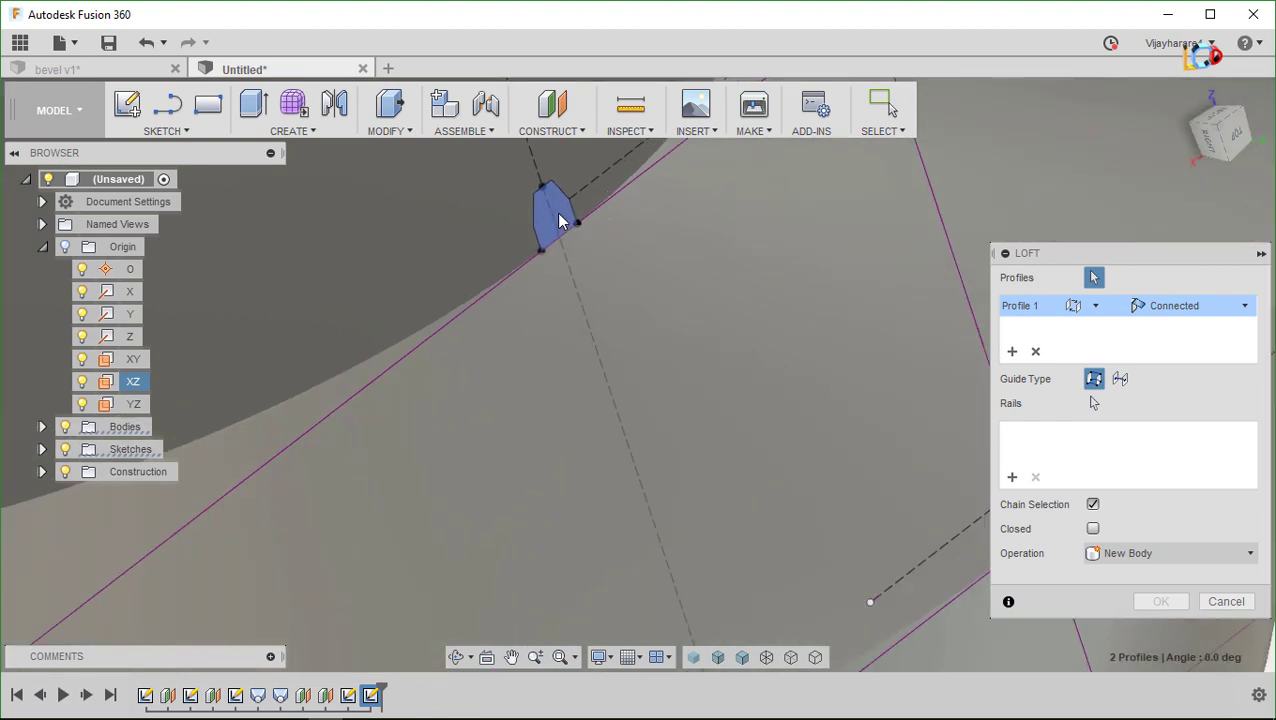
click(558, 220)
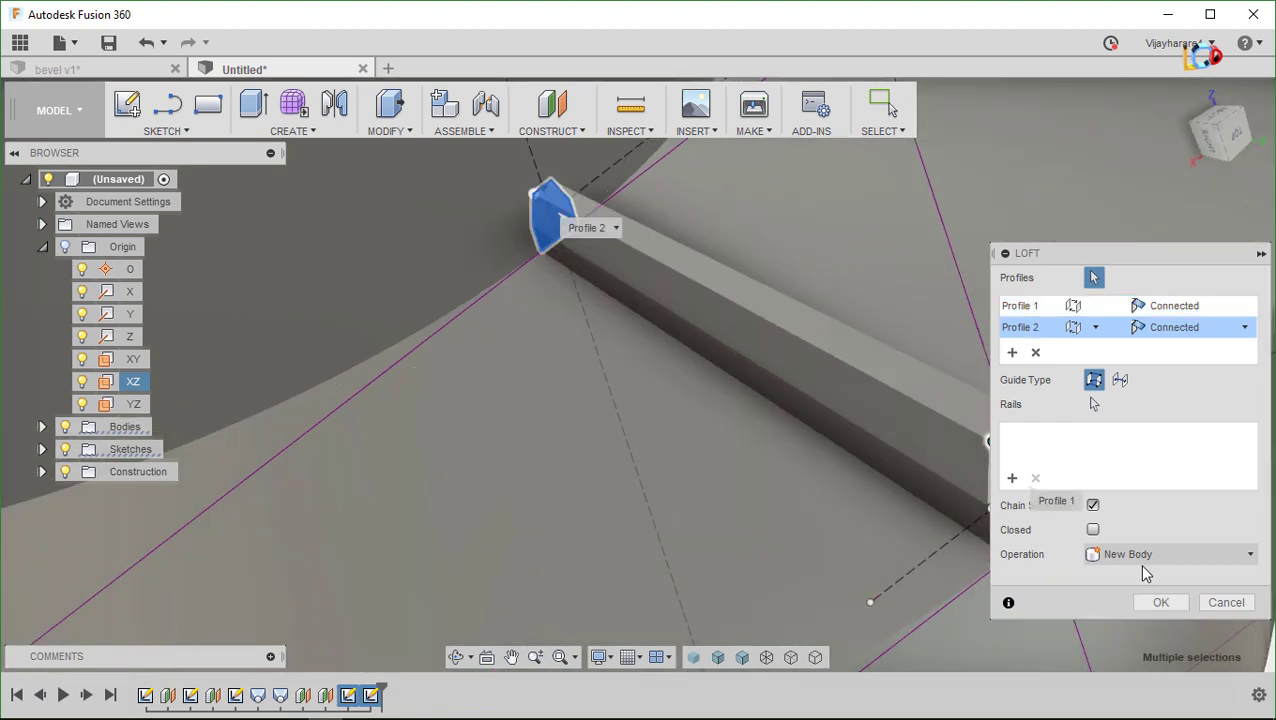
Set the loft operation to Join and confirm the lofted tooth
click(1145, 556)
click(1122, 576)
click(1160, 602)
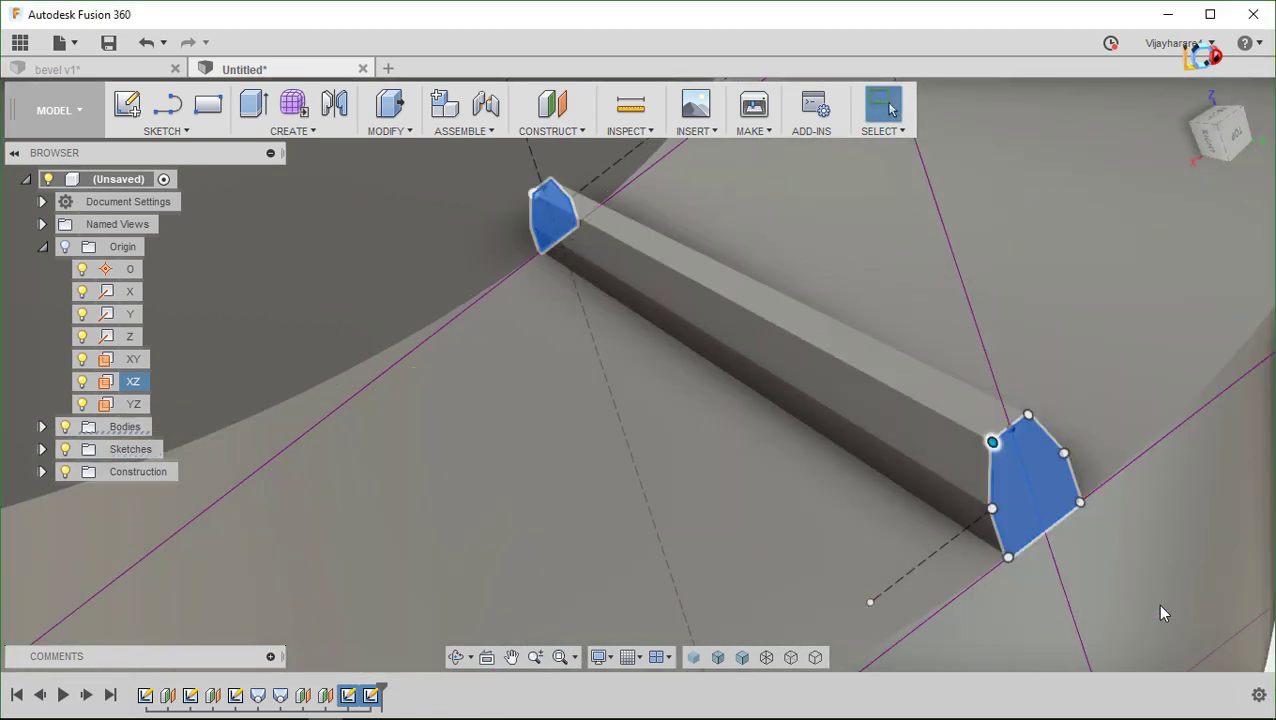
scroll(917, 472, down, 5)
scroll(914, 469, down, 4)
scroll(685, 300, down, 2)
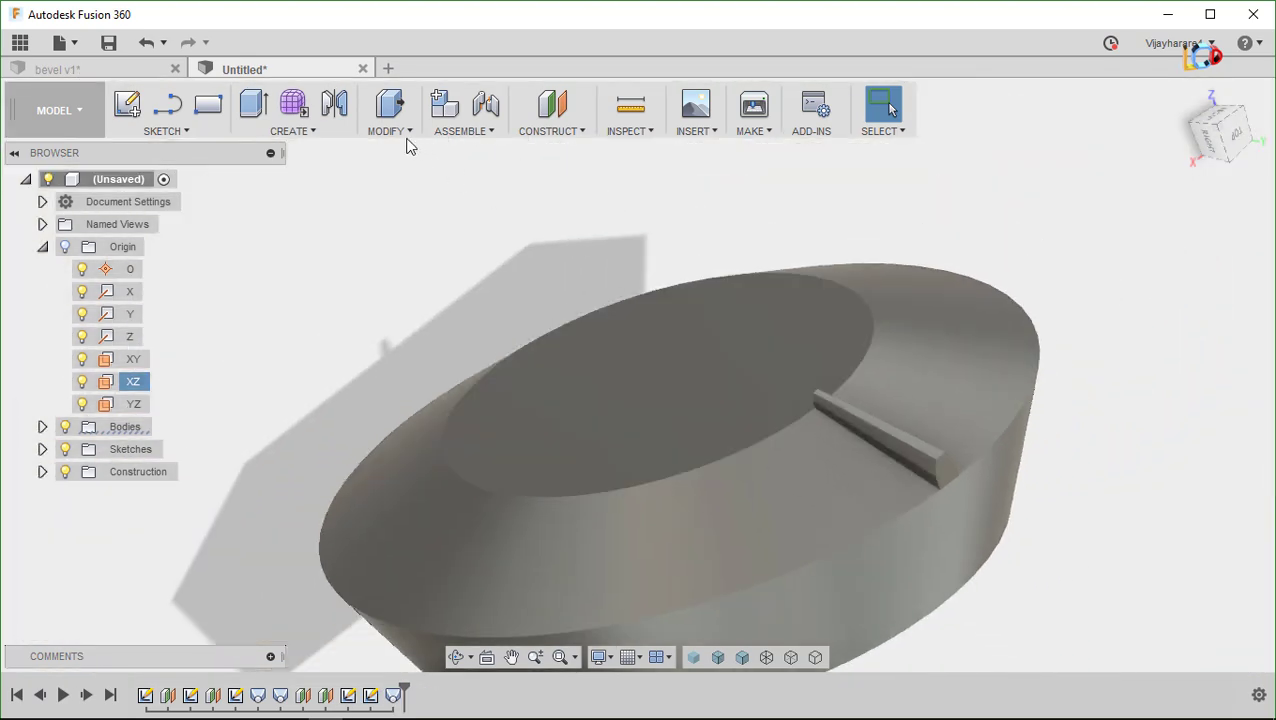
Circular-pattern the lofted tooth 45 times around the gear's central axis
click(331, 131)
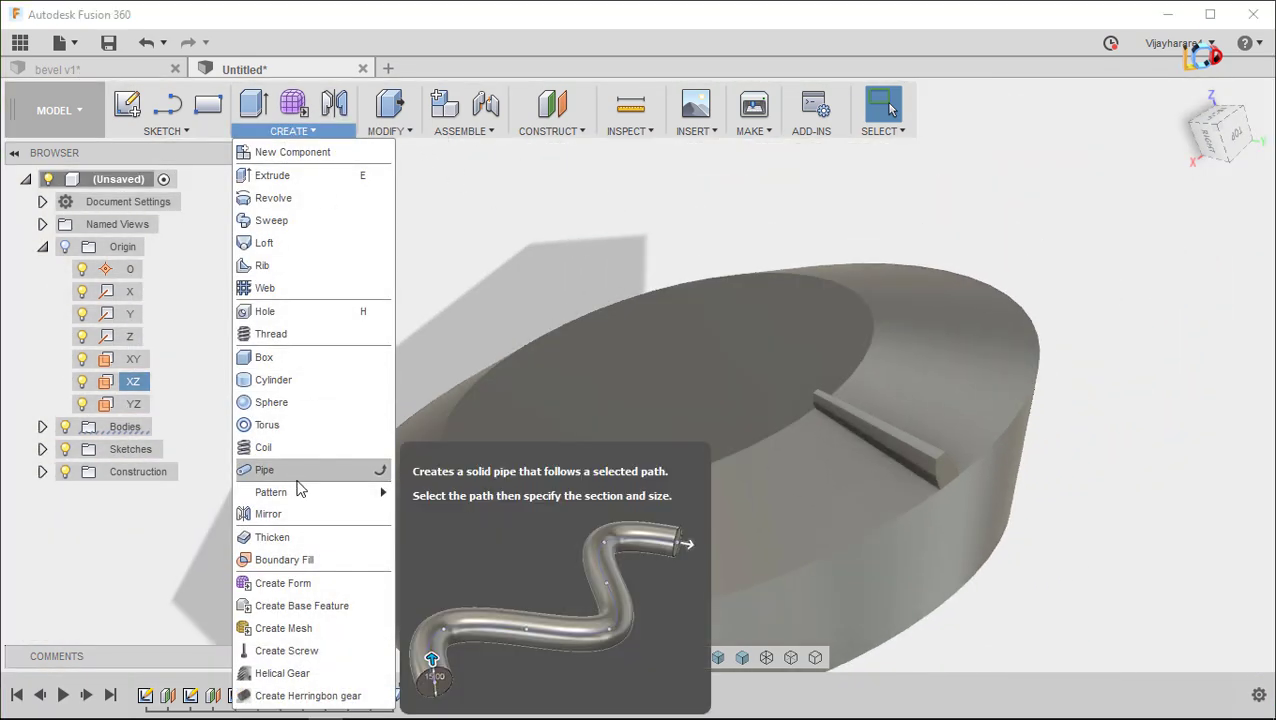
mouse_move(270, 492)
click(455, 518)
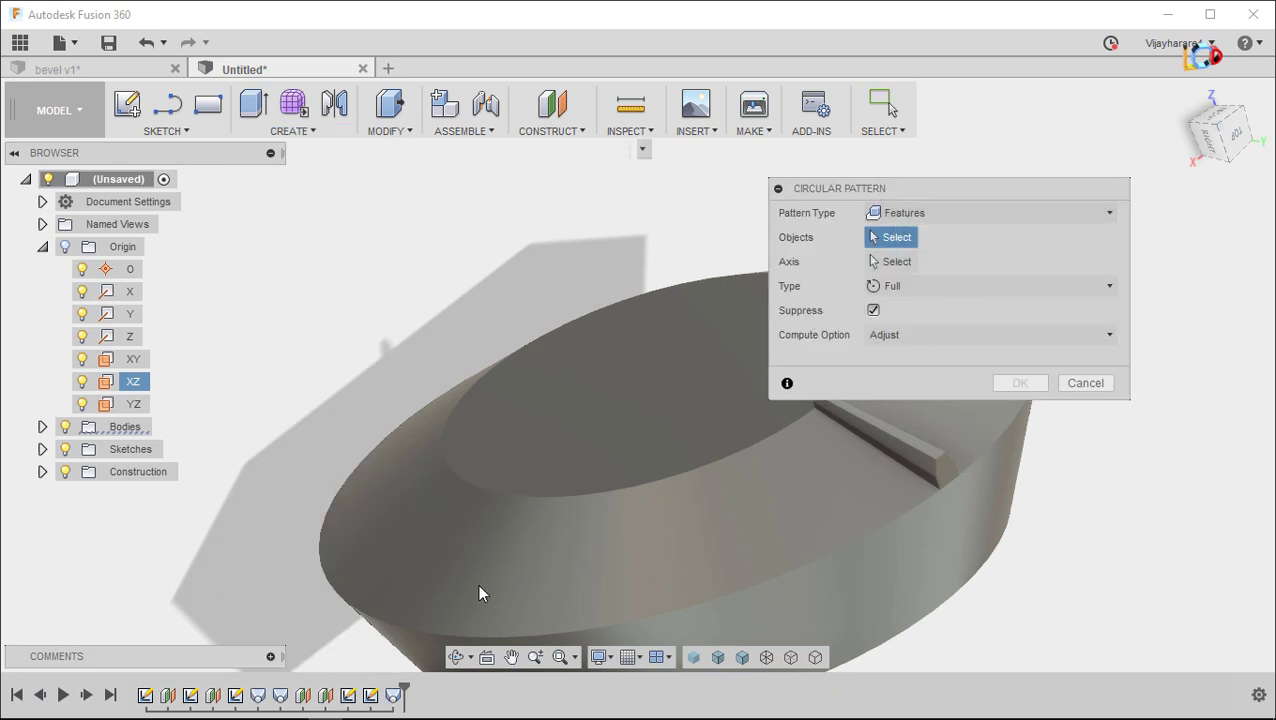
click(395, 697)
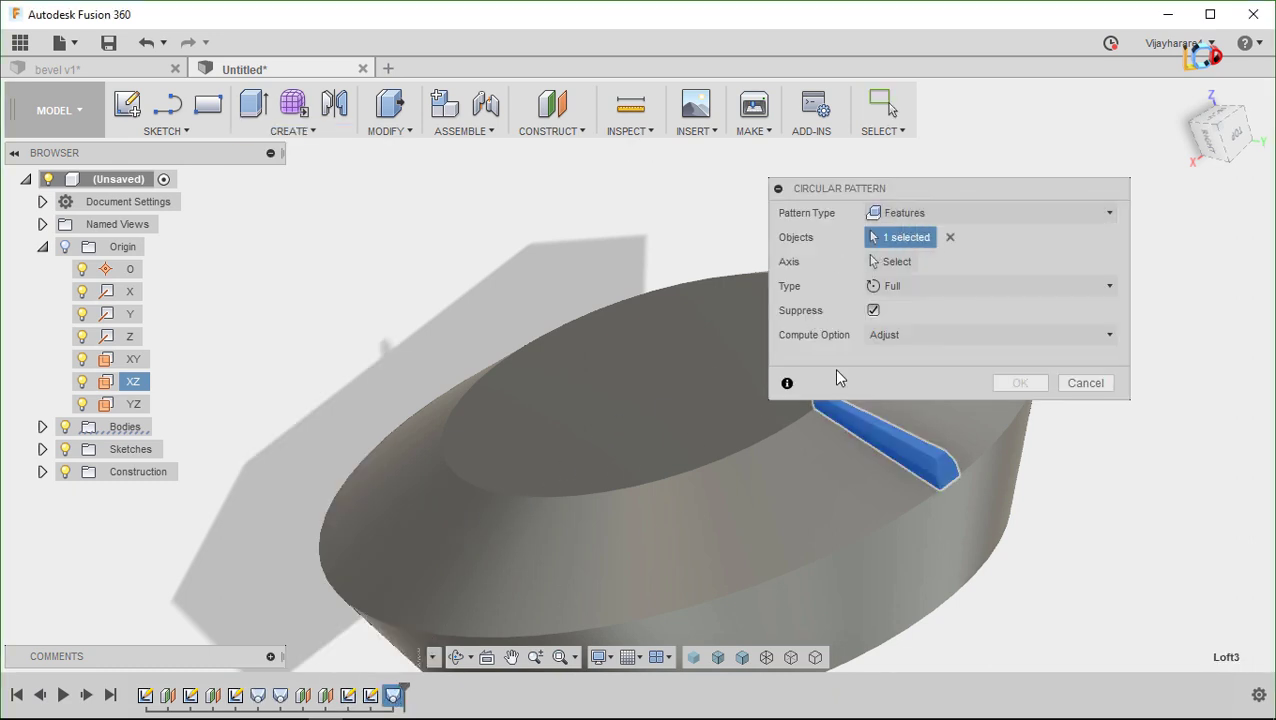
click(888, 266)
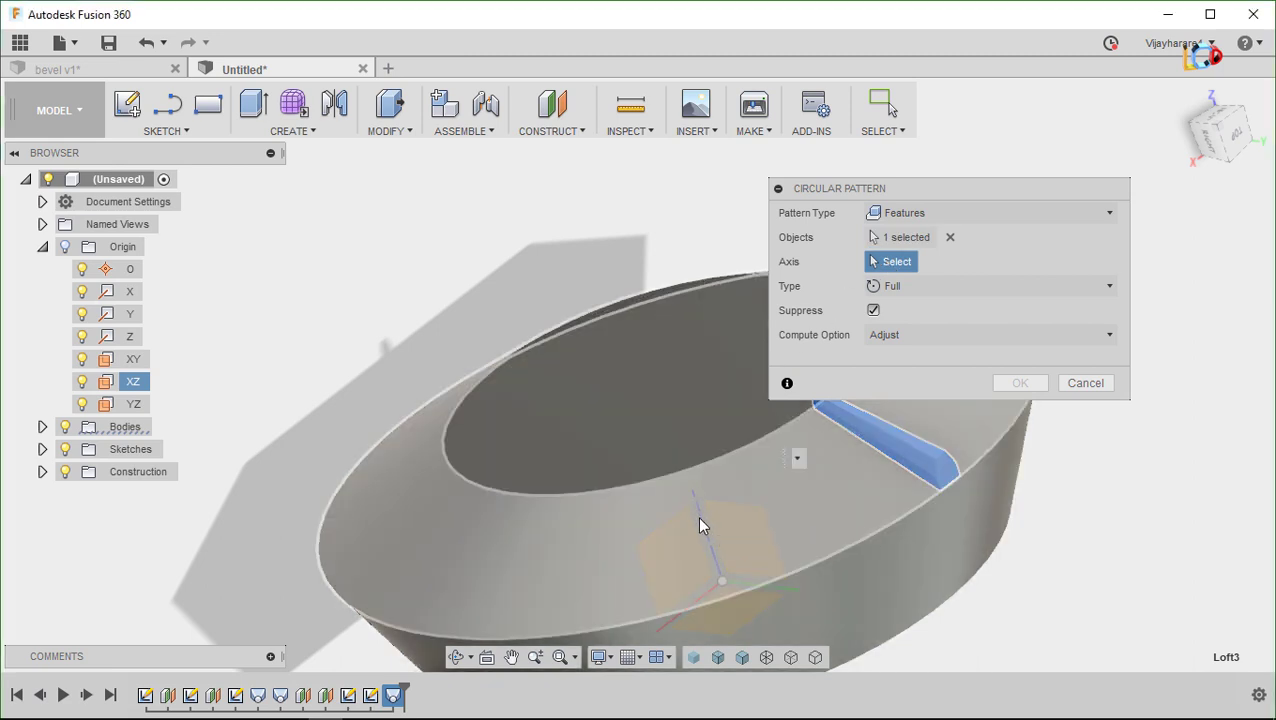
click(700, 518)
key(BackSpace)
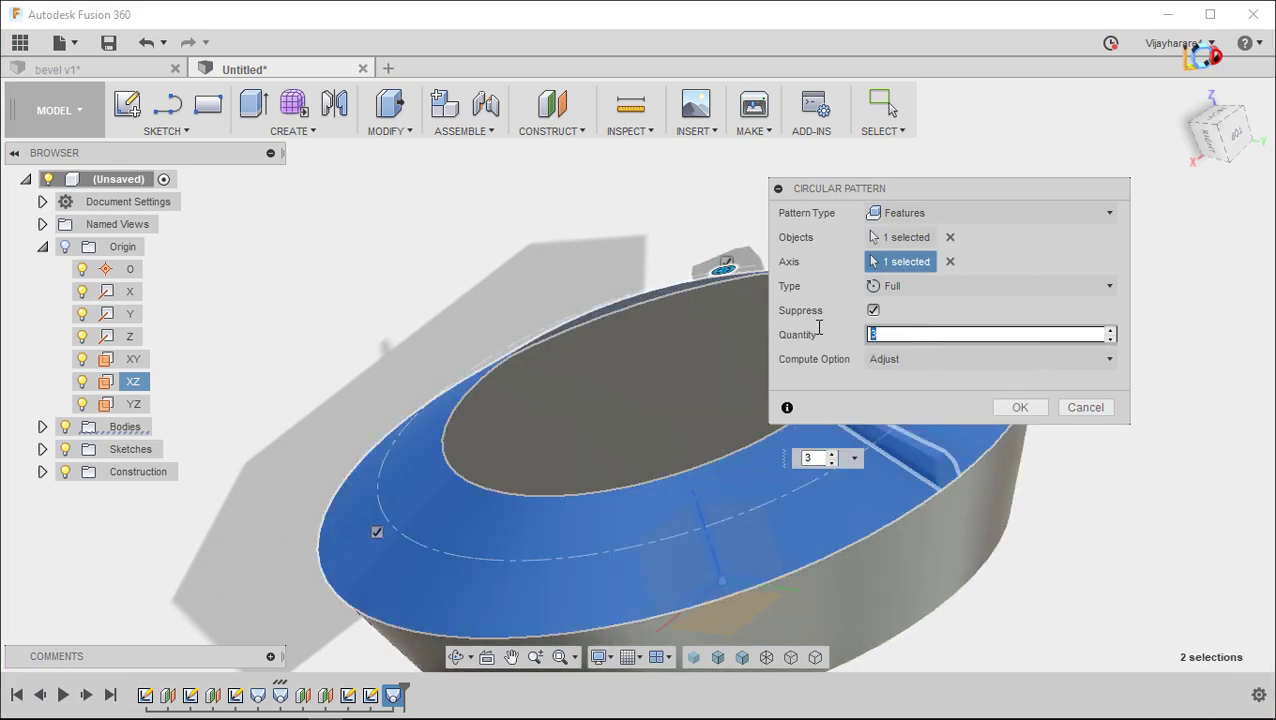
text(45)
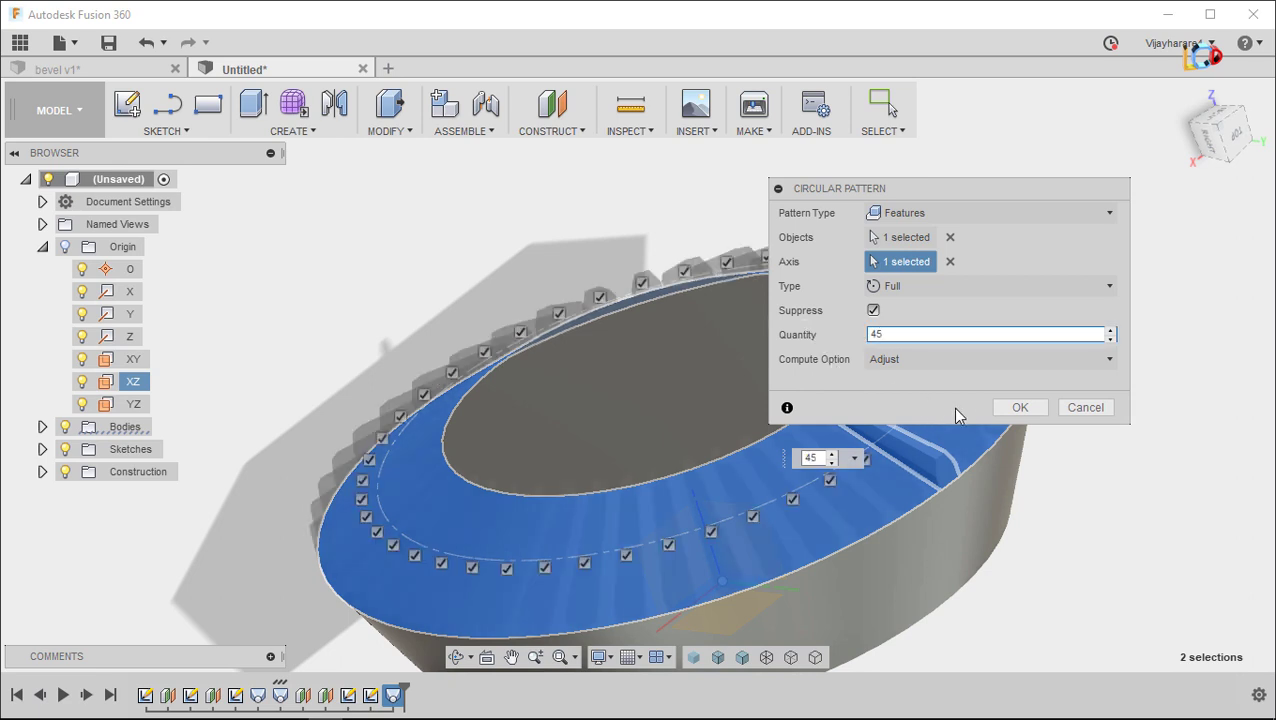
click(1016, 409)
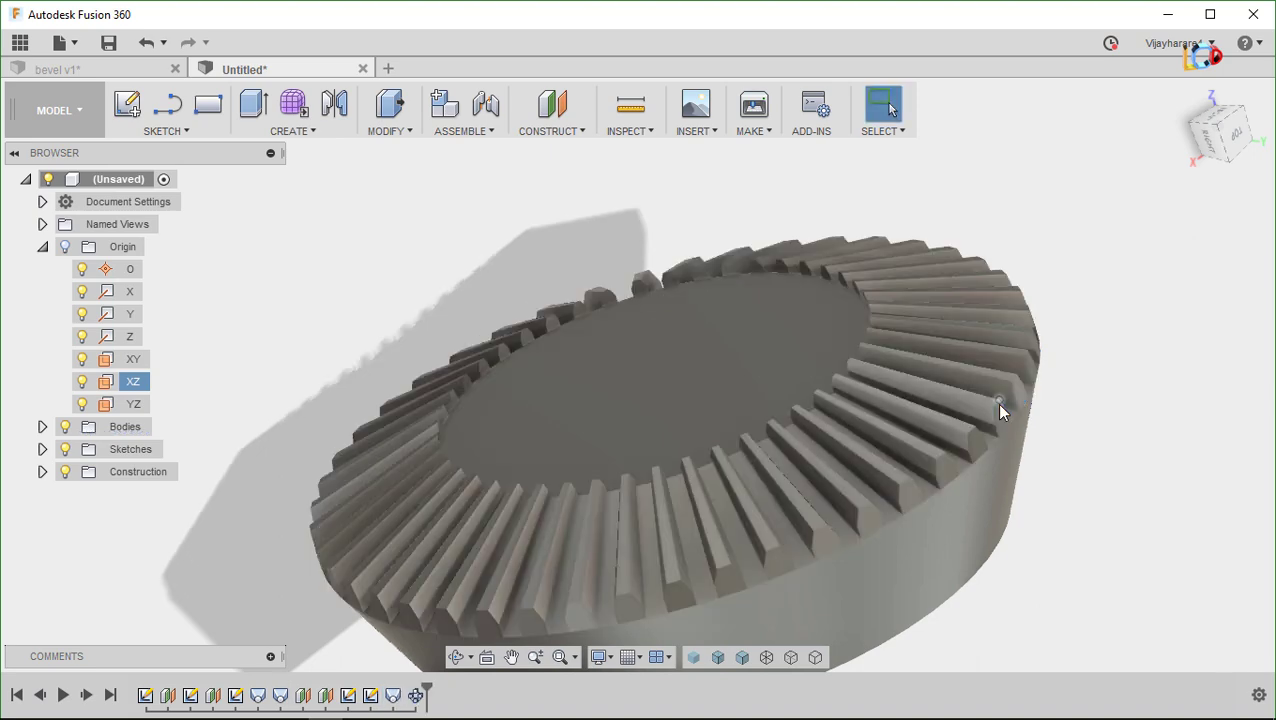
scroll(996, 403, down, 2)
scroll(983, 394, down, 2)
mouse_move(978, 397)
shift+middle_down()
mouse_move(888, 537)
mouse_move(937, 481)
shift+middle_up()
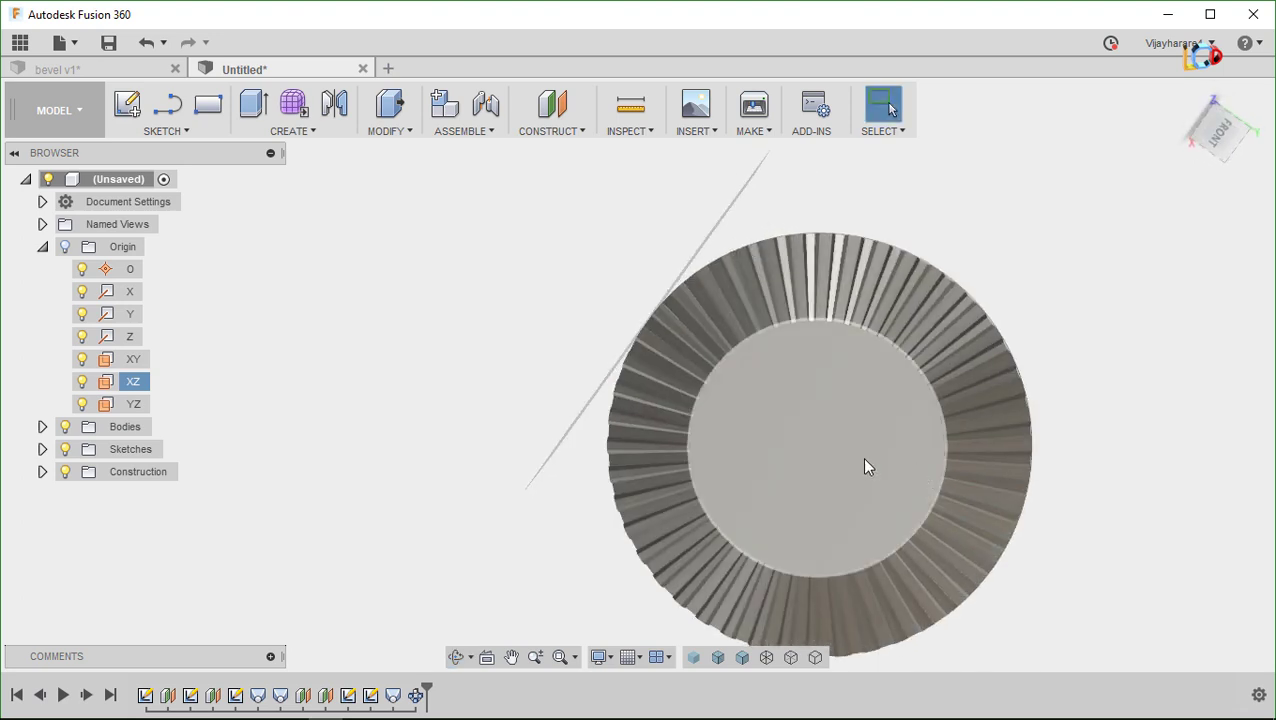
Start a new sketch on the gear's flat face
right_click(861, 457)
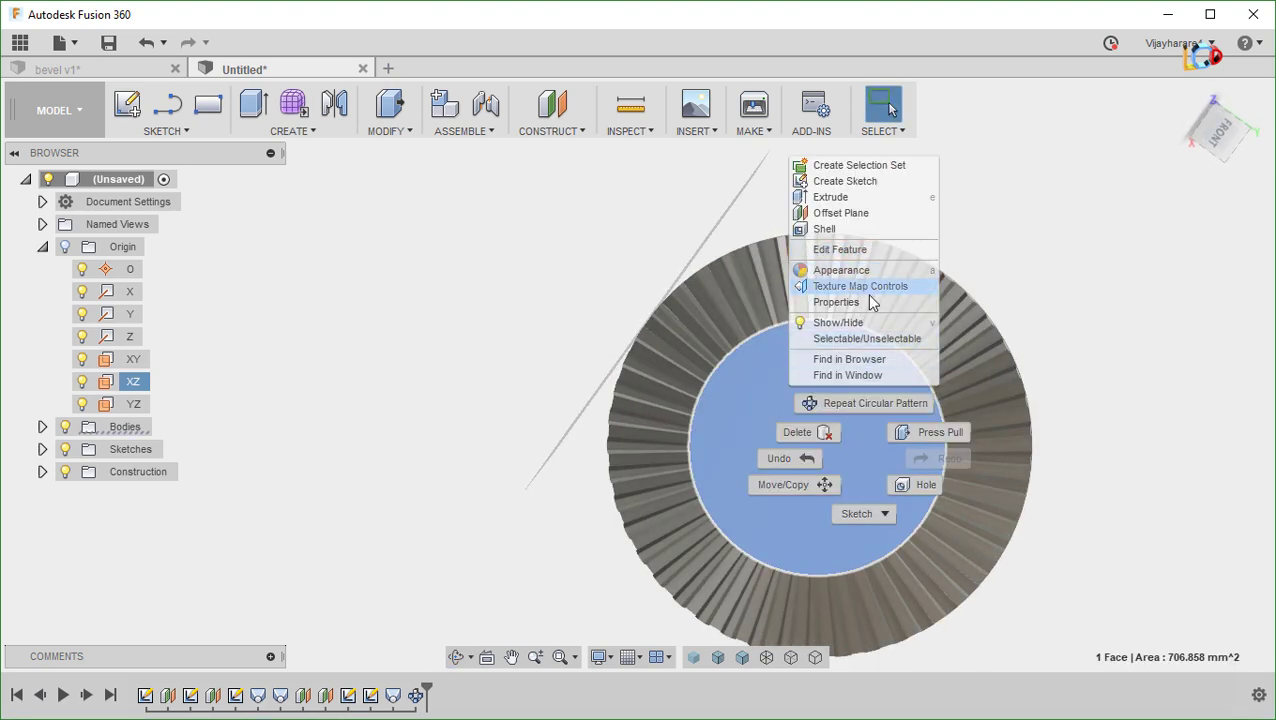
click(845, 208)
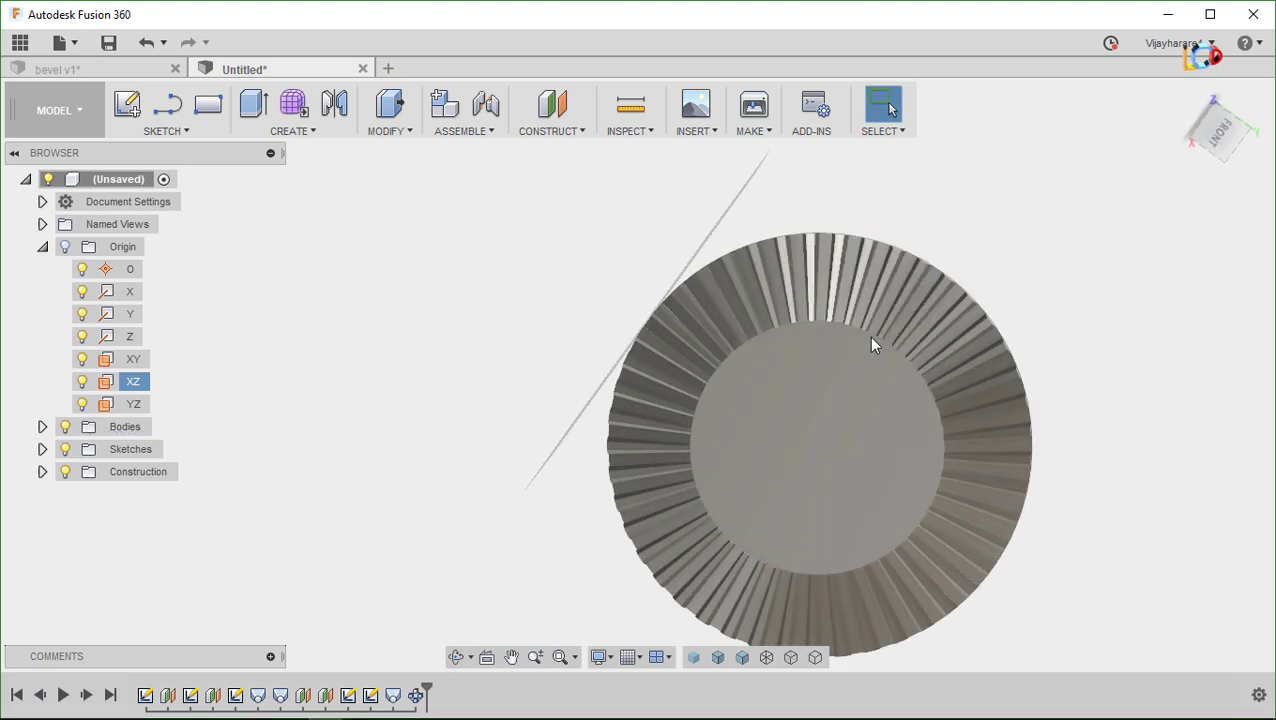
right_click(846, 404)
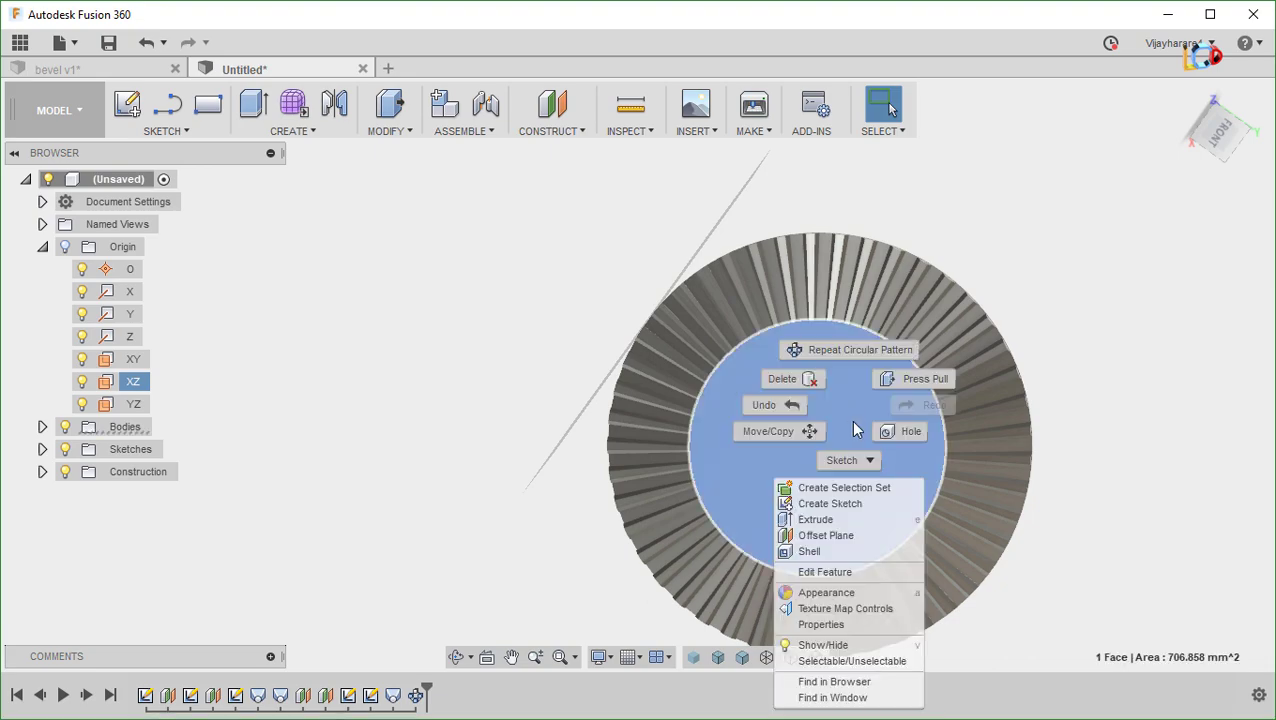
click(829, 503)
Draw an 18 mm diameter circle centred on the sketch origin
key(c)
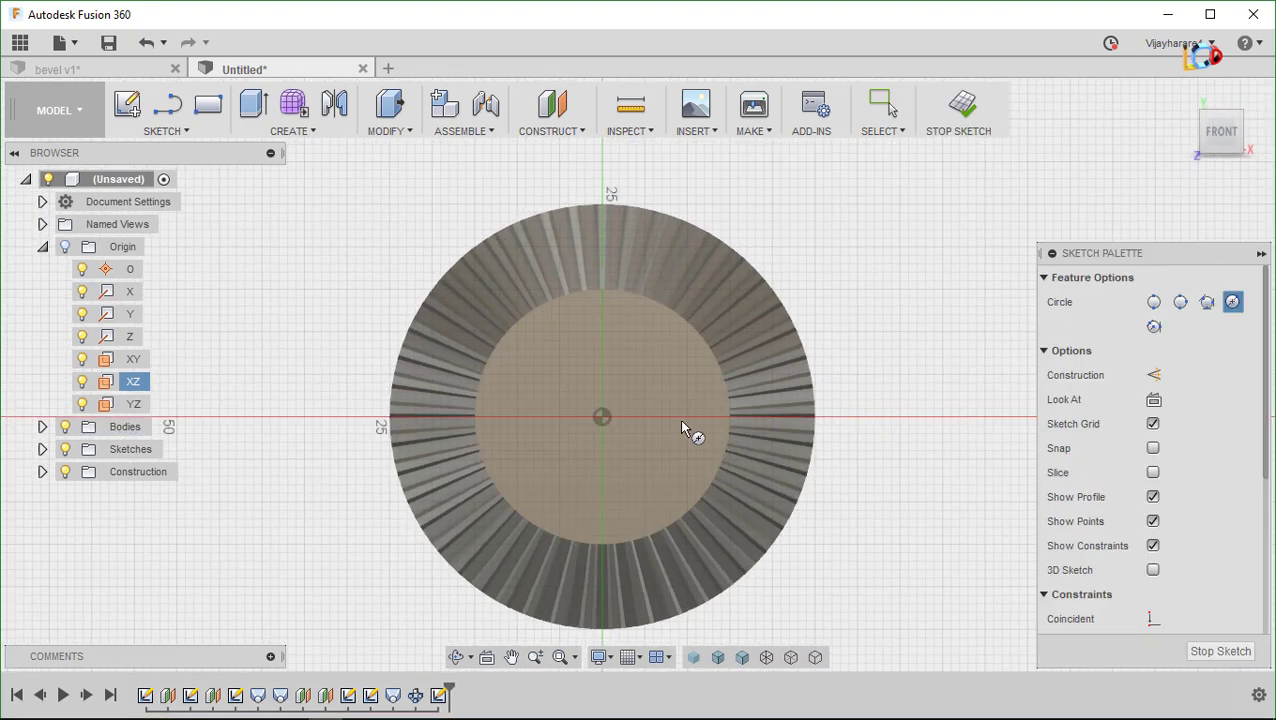
click(602, 416)
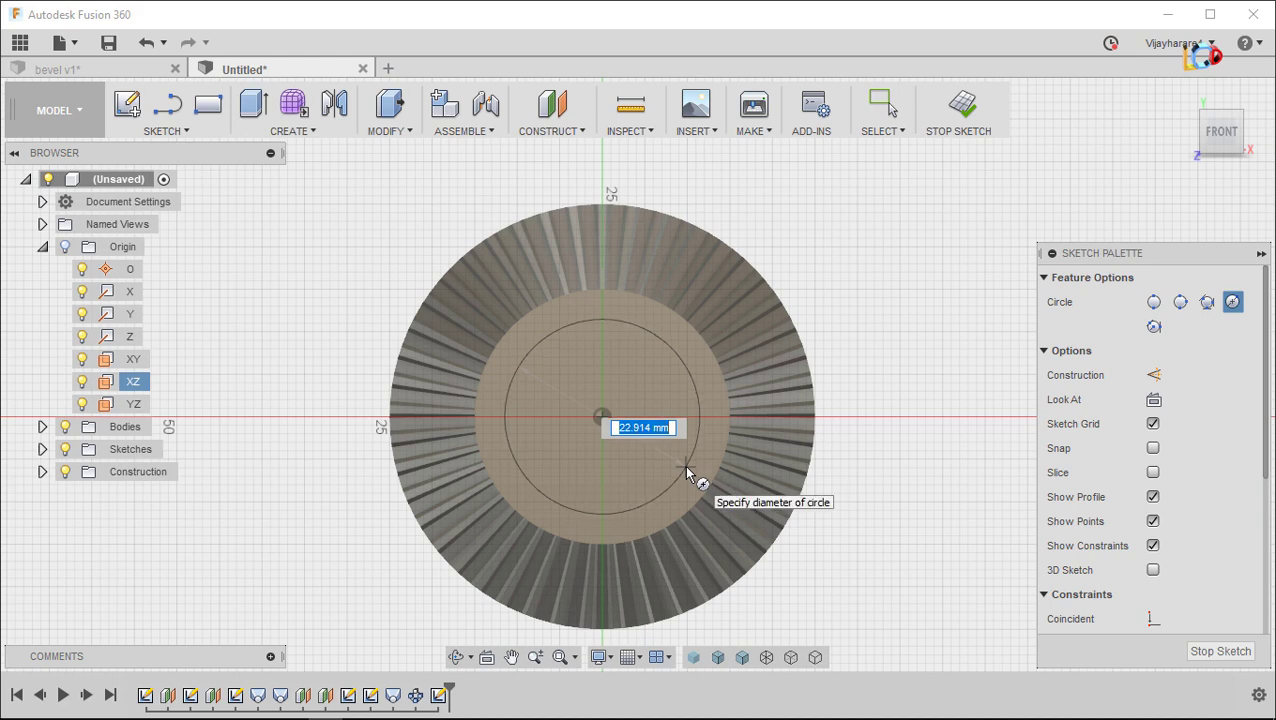
text(18)
key(Tab)
key(Return)
key(Escape)
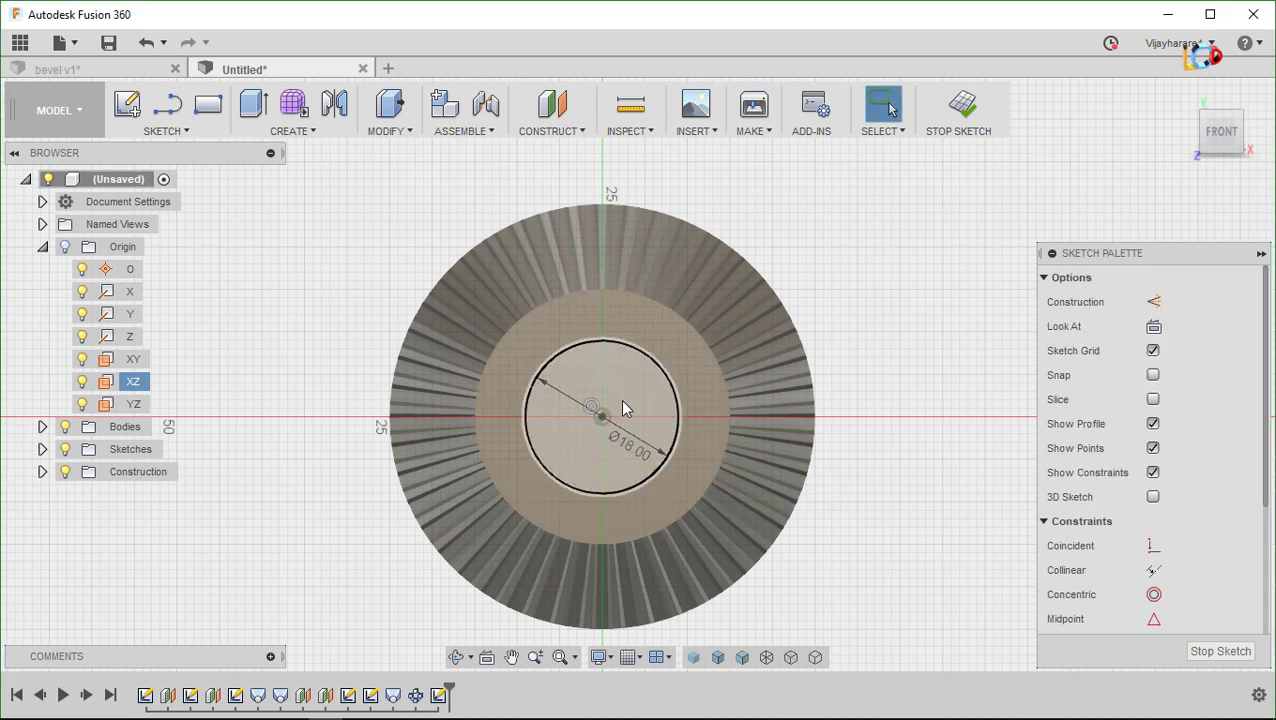
right_click(620, 399)
Extrude-cut the 18 mm circle through the gear (-31 mm) as a centre bore
click(595, 484)
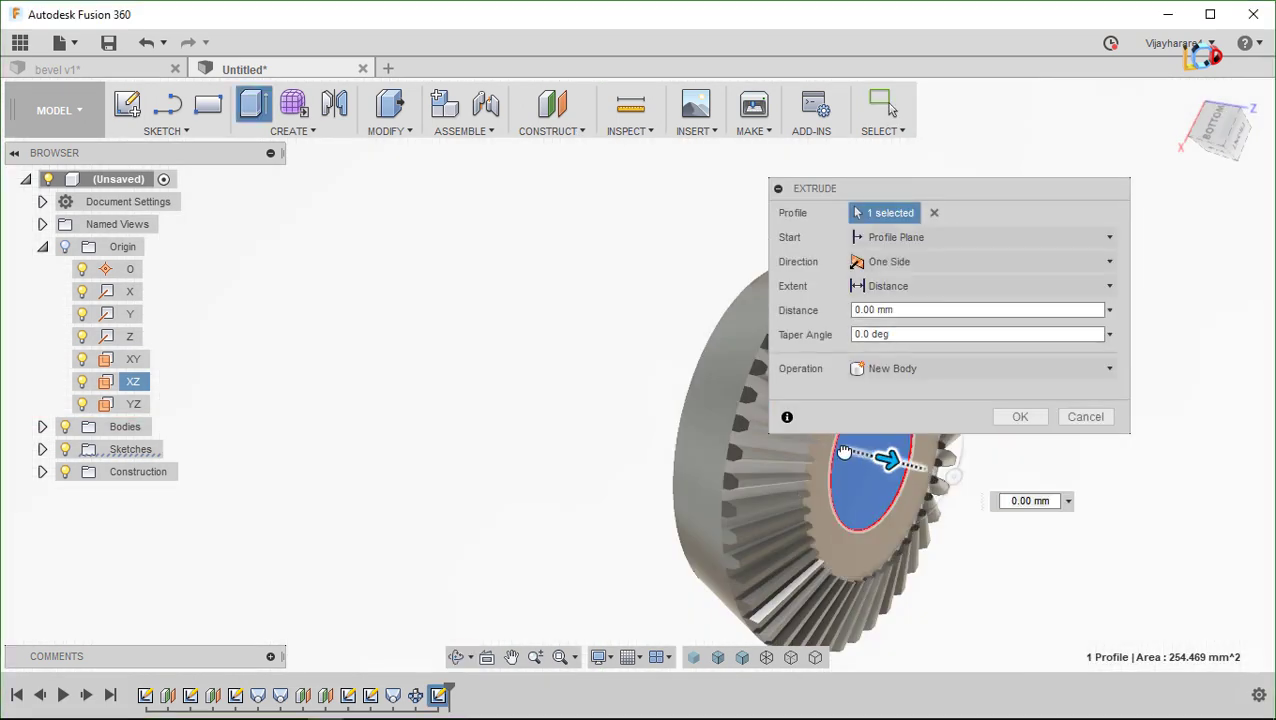
drag(880, 458, 632, 397)
click(1019, 441)
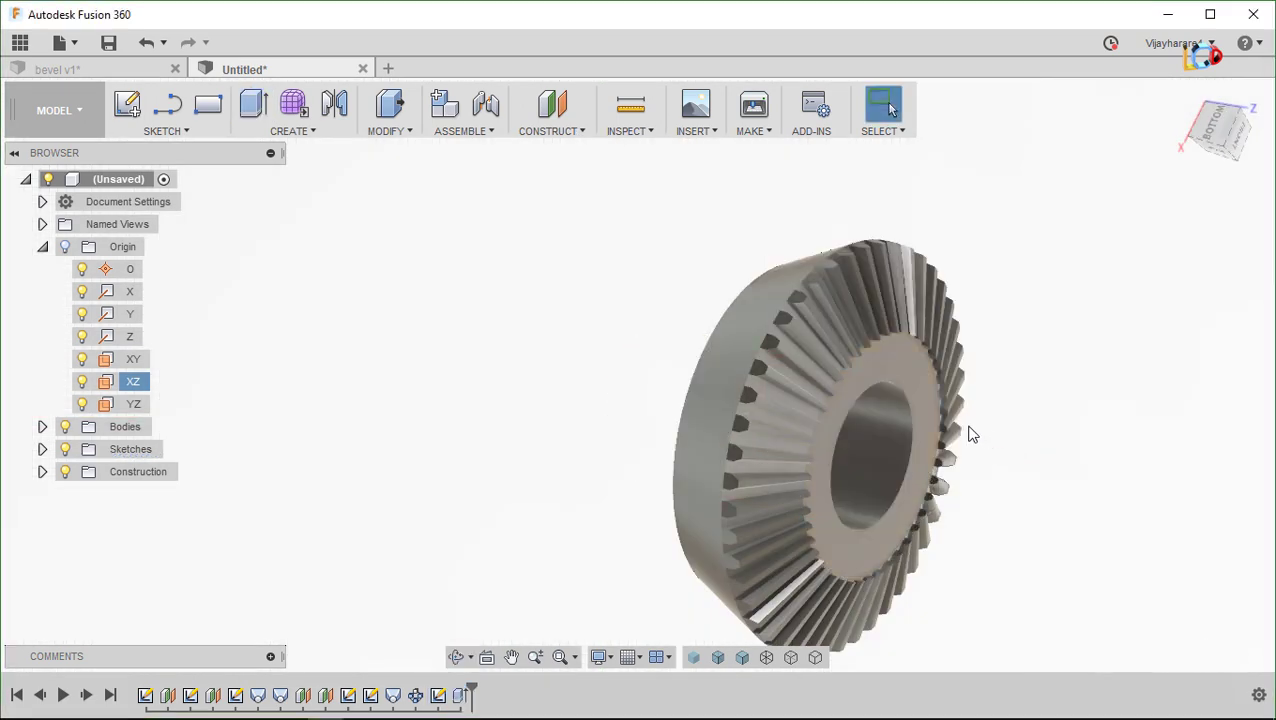
mouse_move(960, 430)
shift+middle_down()
mouse_move(740, 322)
mouse_move(663, 330)
mouse_move(706, 358)
shift+middle_up()
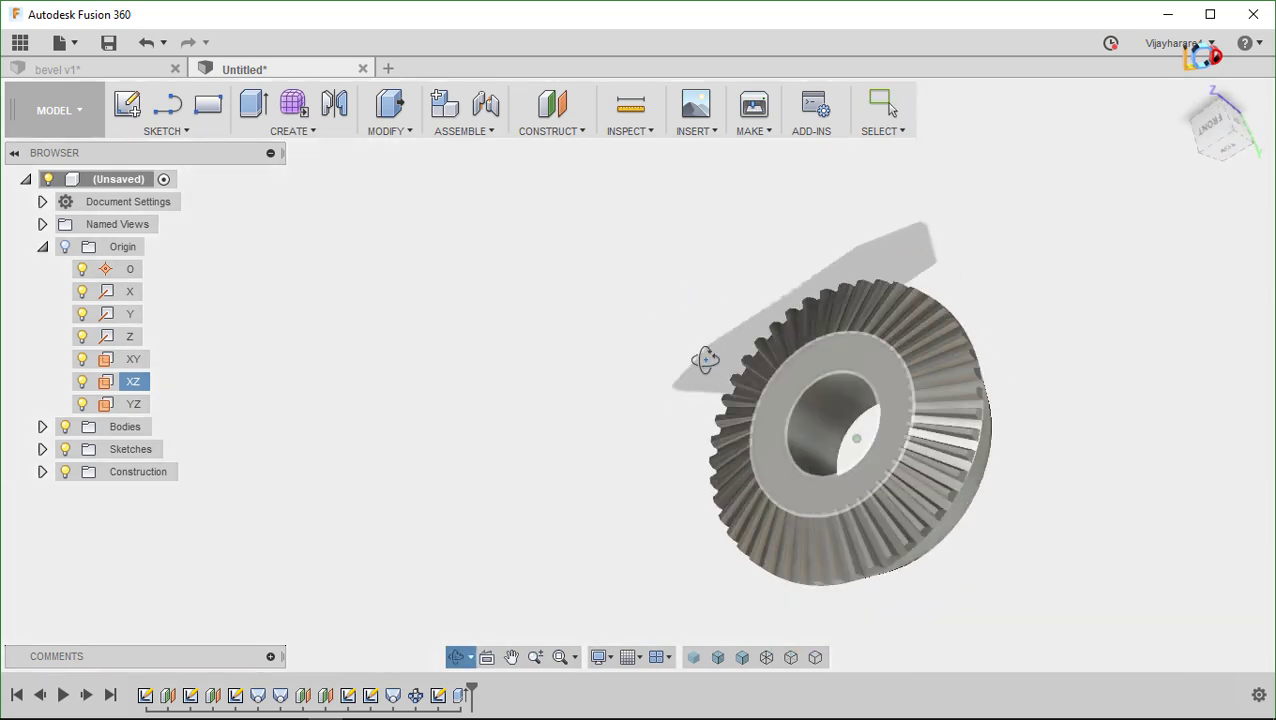
key(F6)
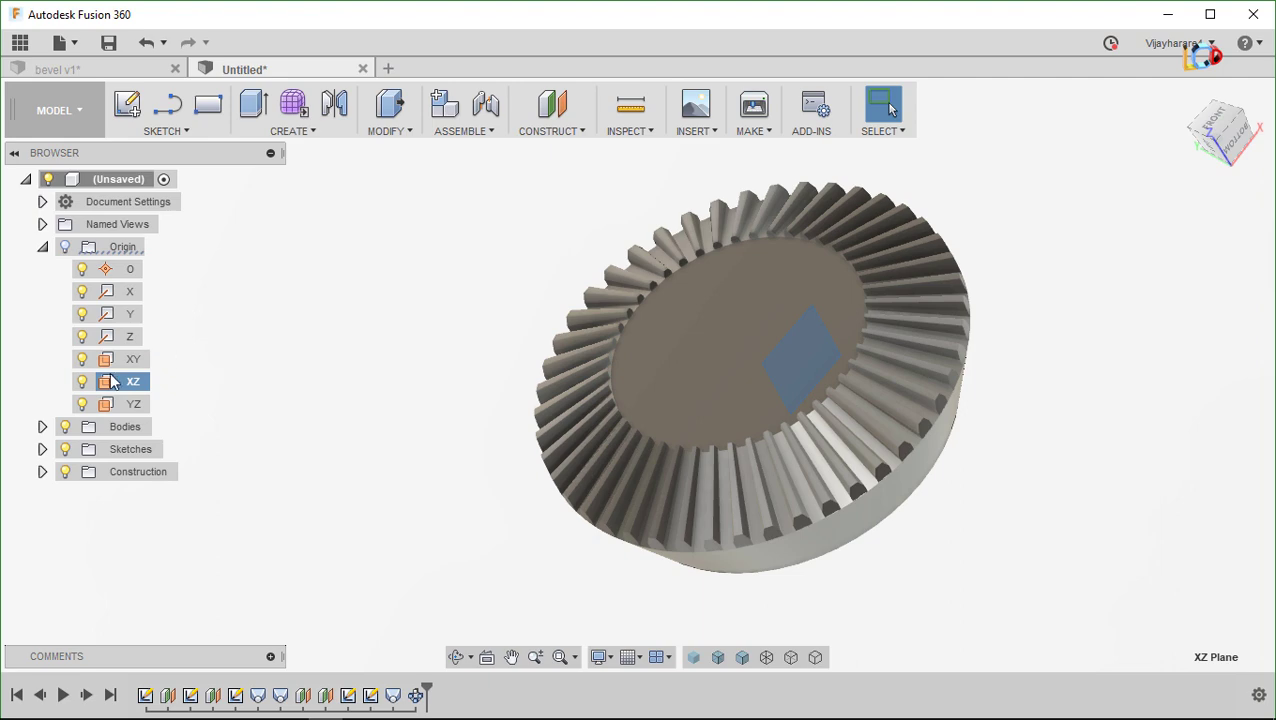
click(42, 247)
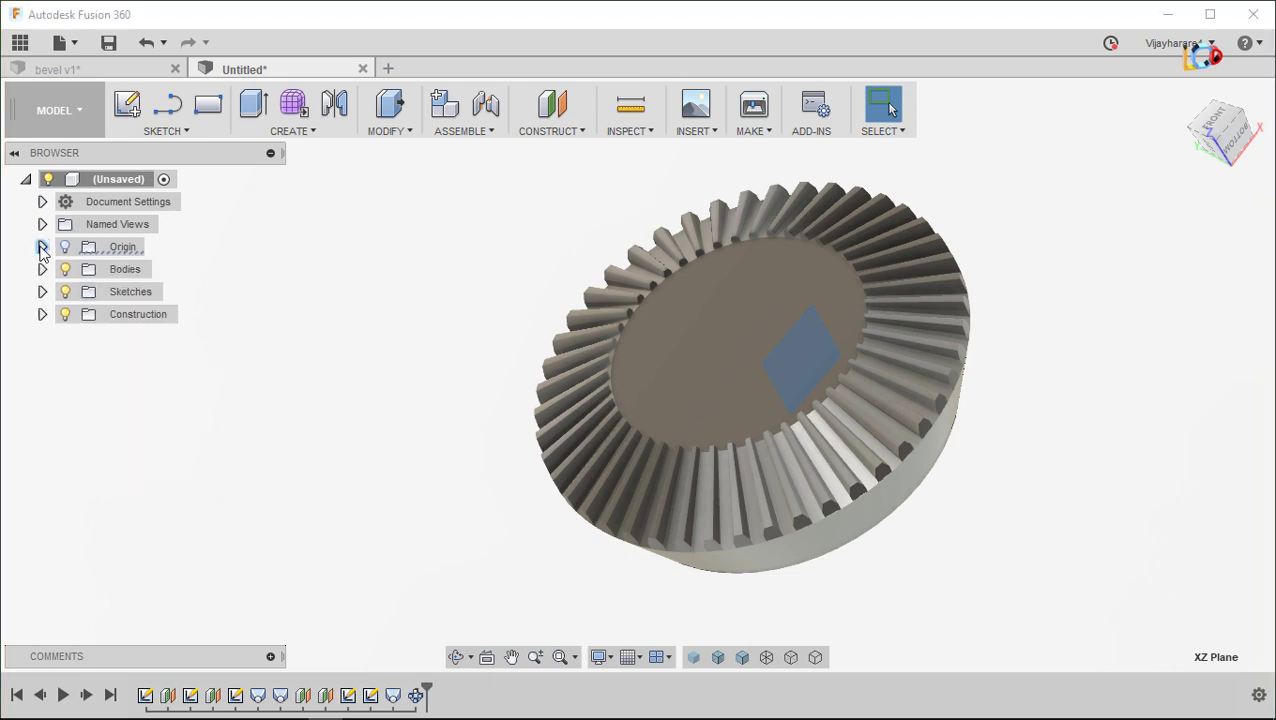
shift+middle_drag(555, 396, 500, 398)
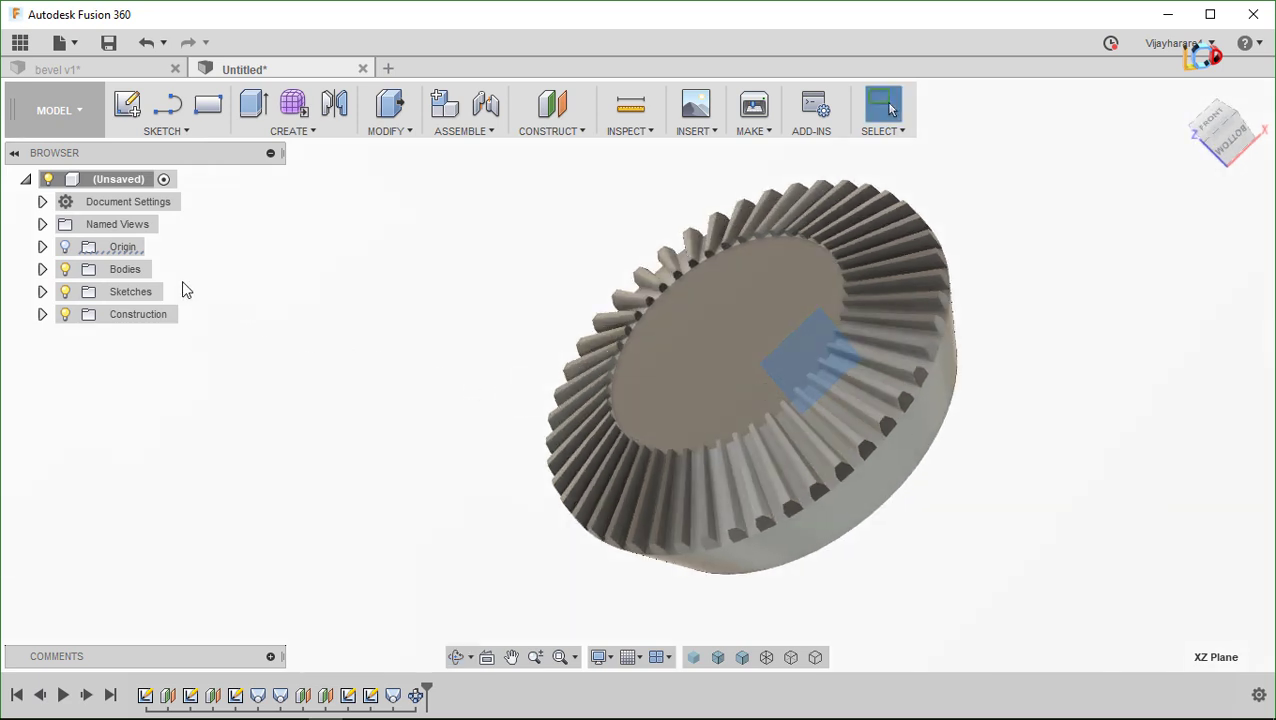
Make the gear body Component1, add an empty Component2, and reactivate the top-level assembly
right_click(116, 273)
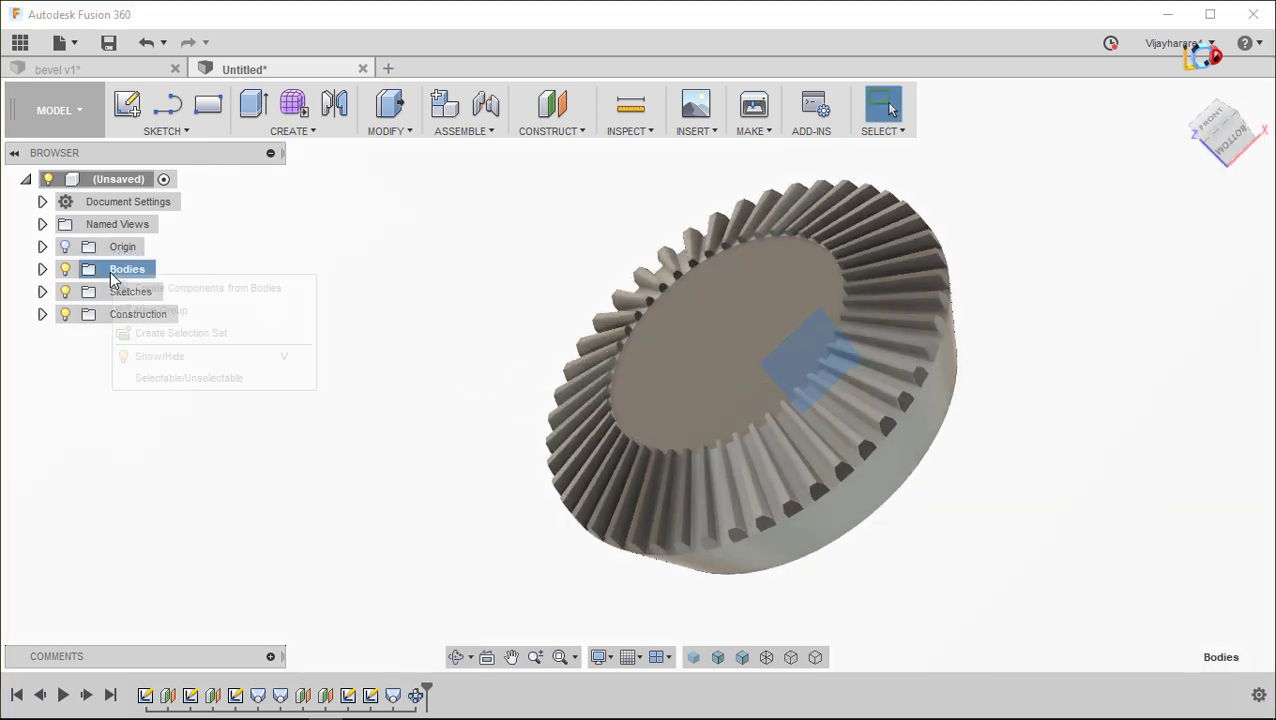
click(150, 290)
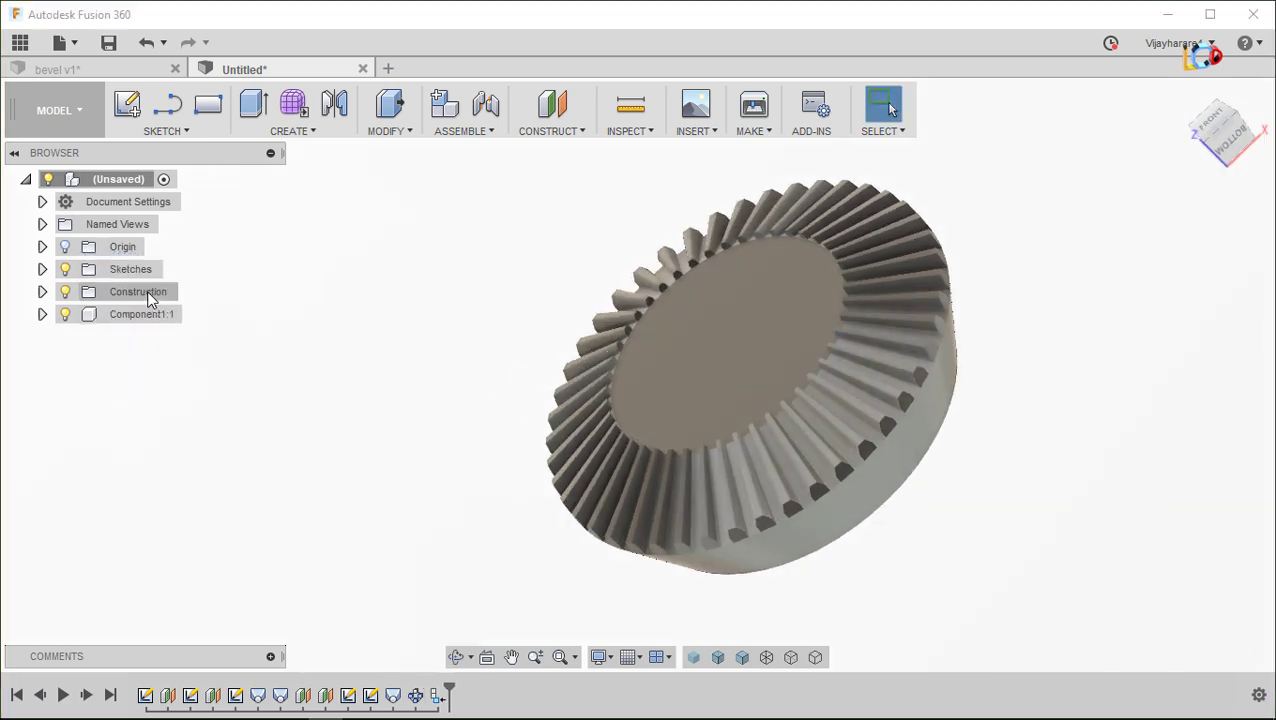
right_click(118, 181)
click(140, 196)
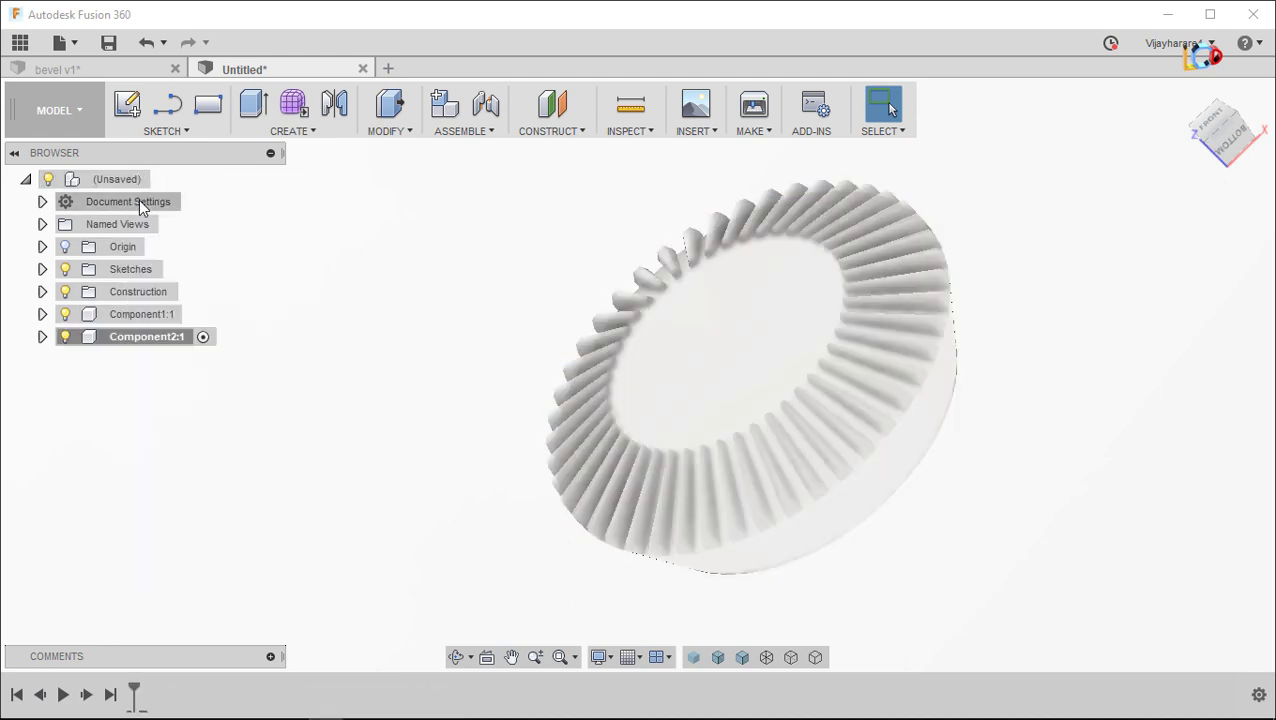
click(202, 337)
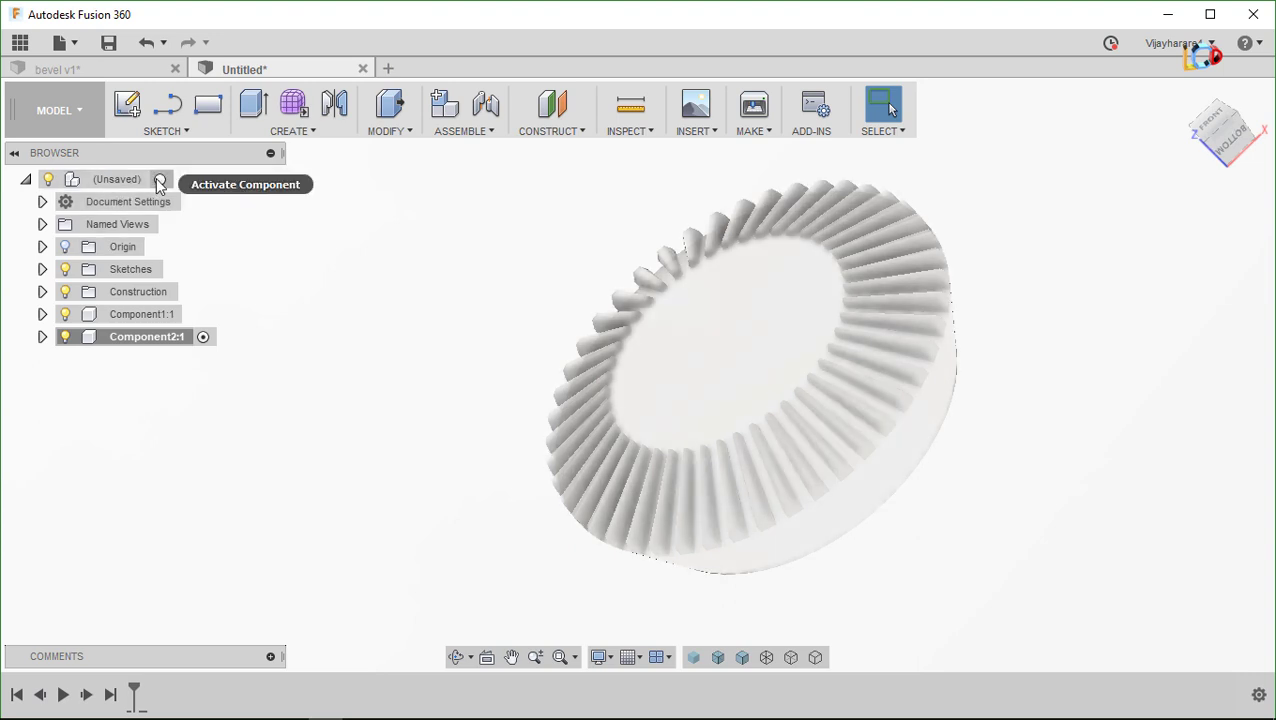
click(160, 179)
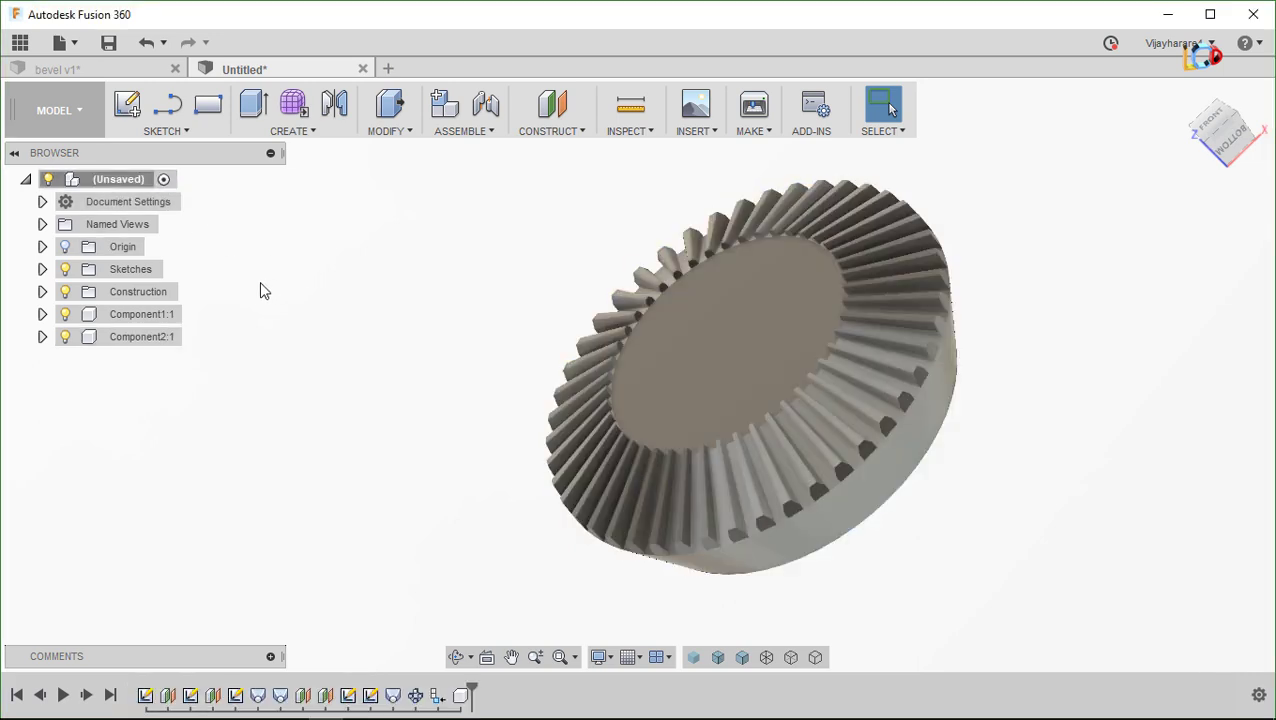
Show the origin planes and select the XZ plane
click(41, 225)
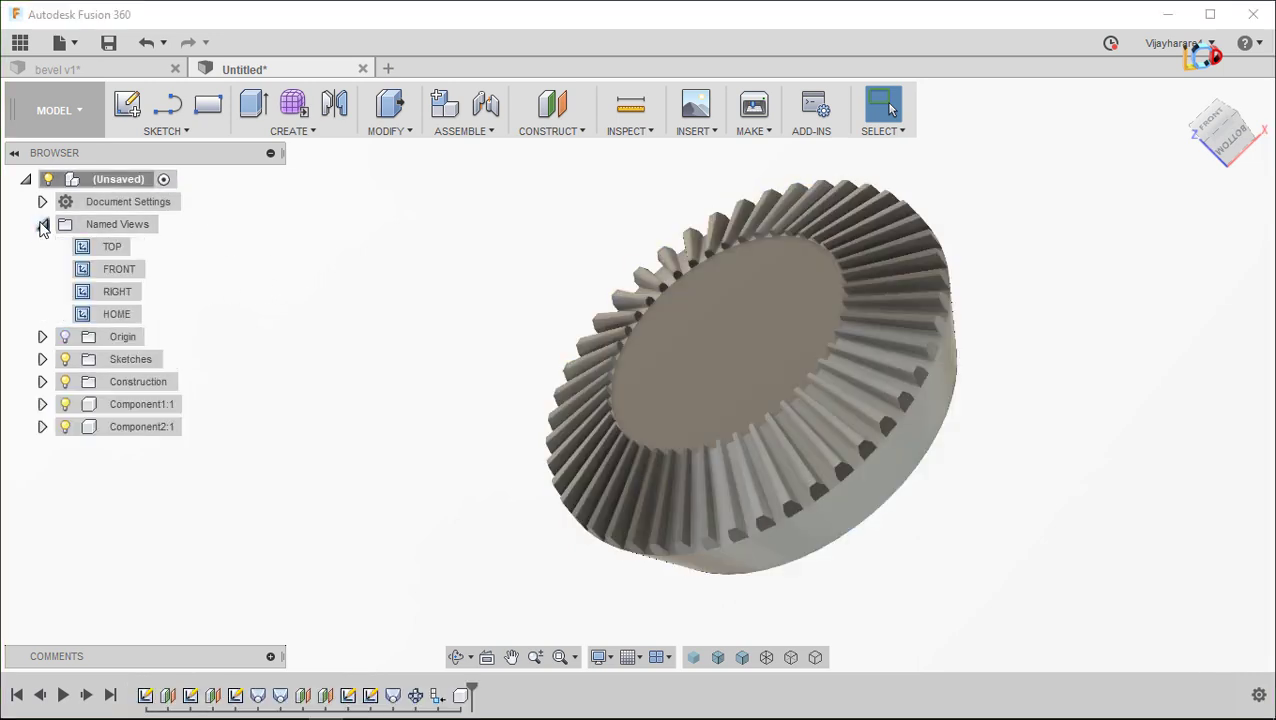
click(43, 225)
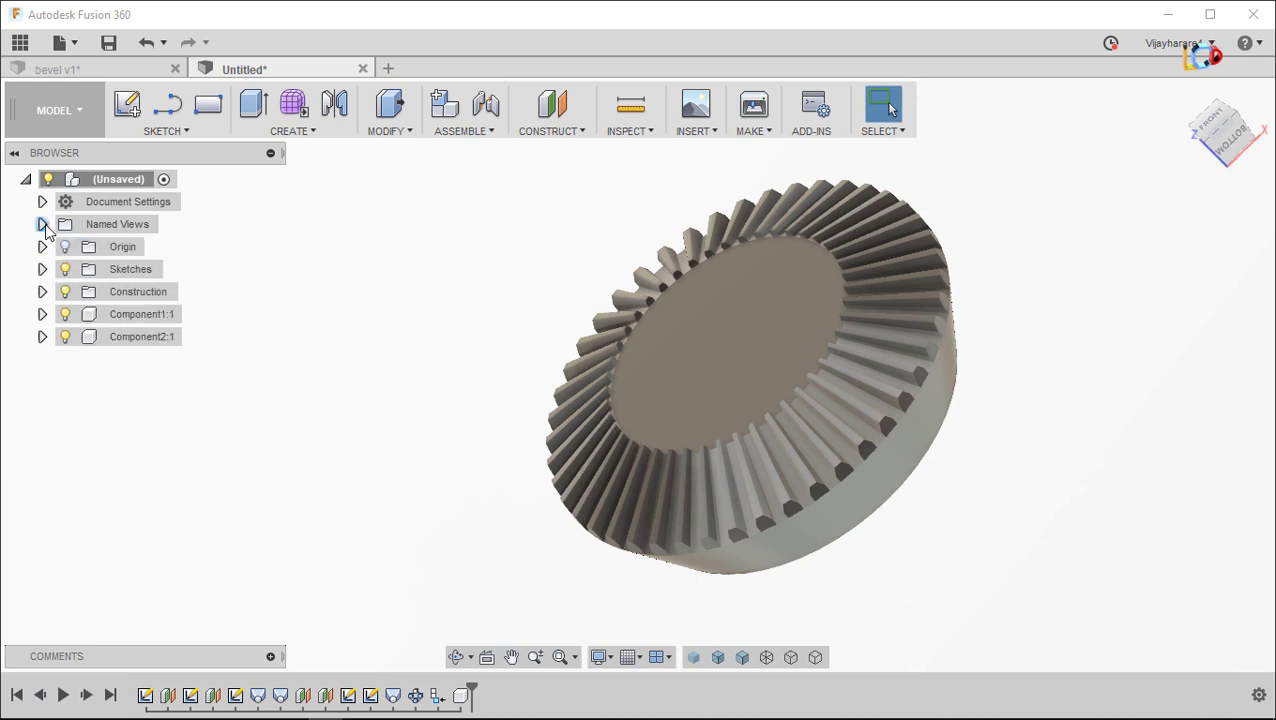
click(43, 246)
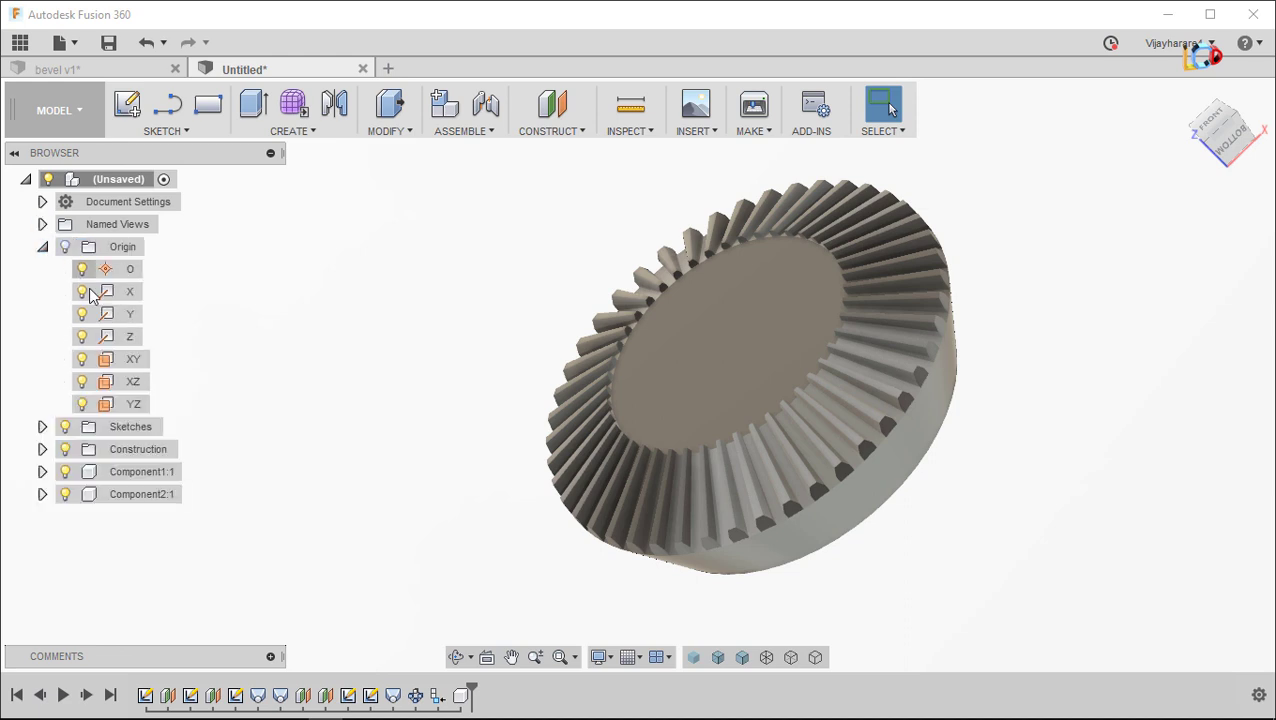
click(137, 381)
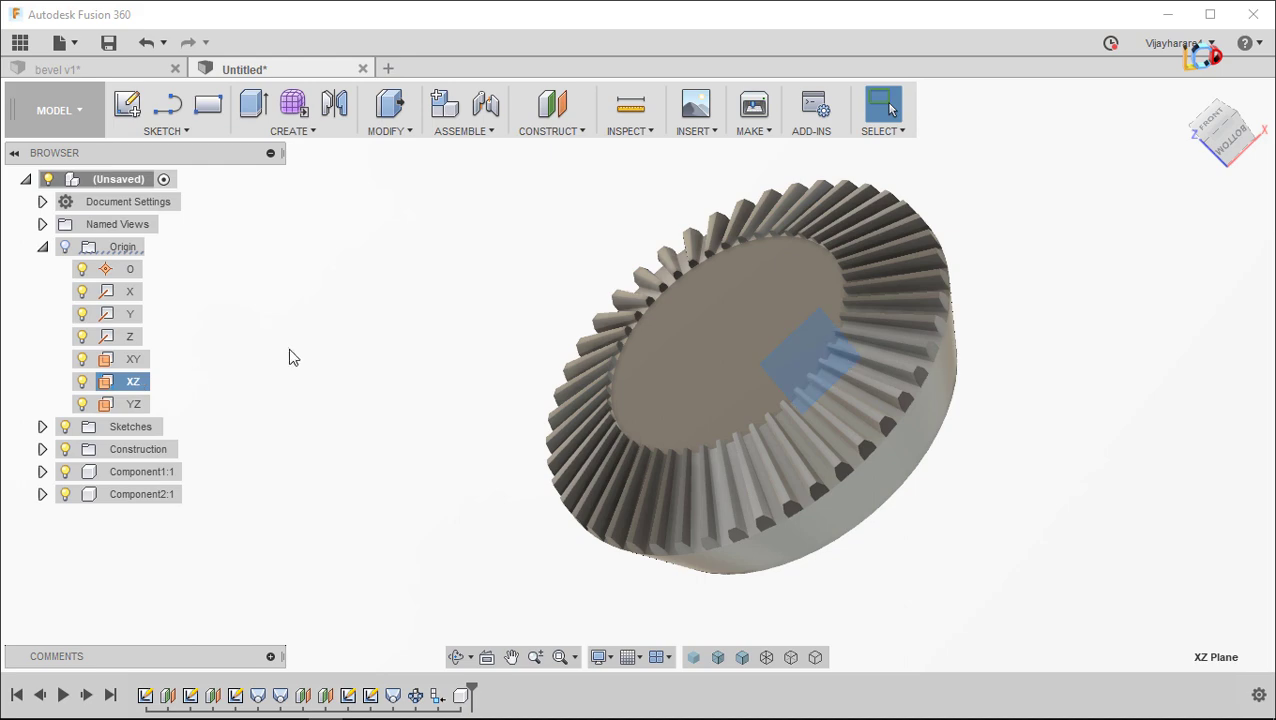
mouse_move(288, 358)
shift+middle_down()
mouse_move(370, 360)
mouse_move(336, 377)
shift+middle_up()
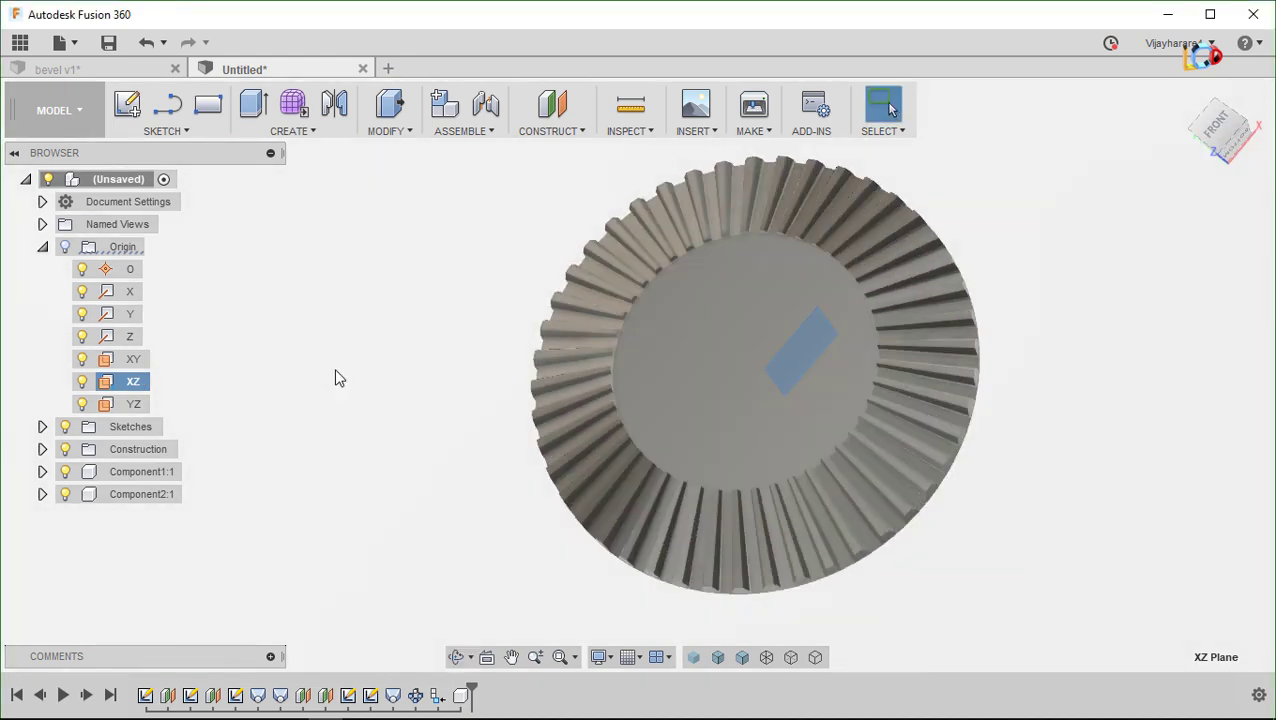
Create an offset plane 15 mm from the XZ plane
right_click(122, 386)
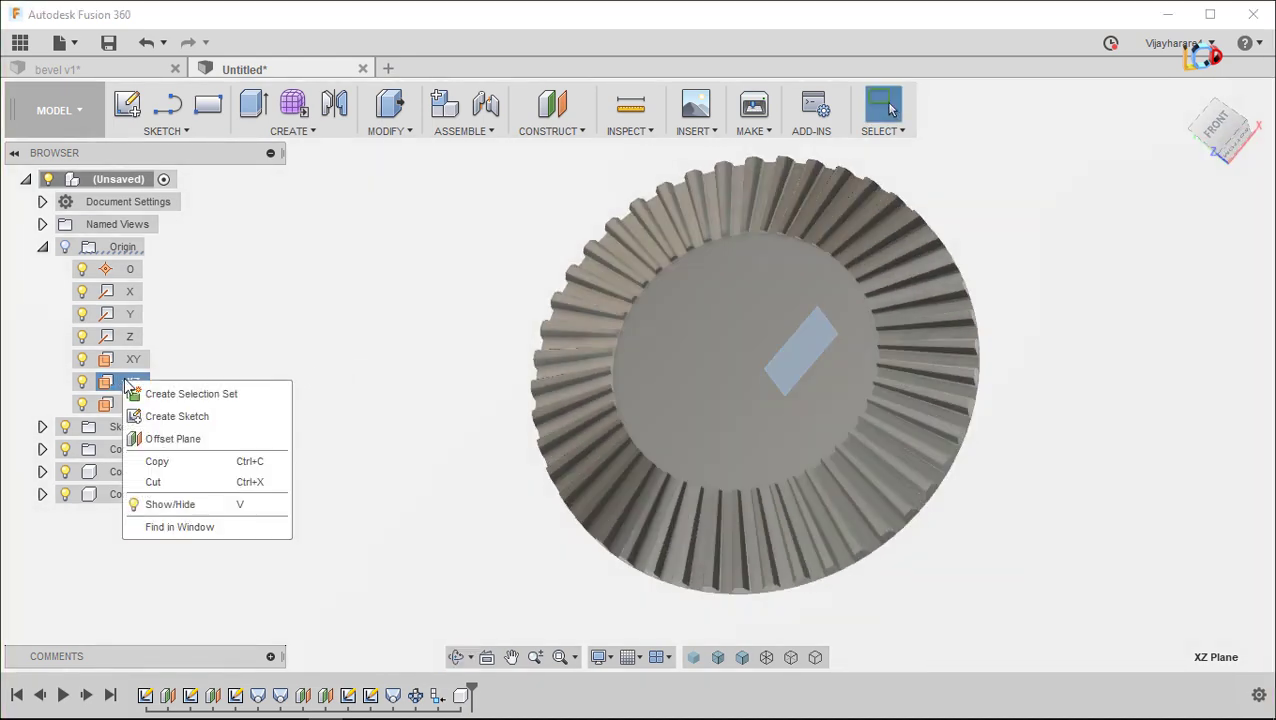
click(174, 438)
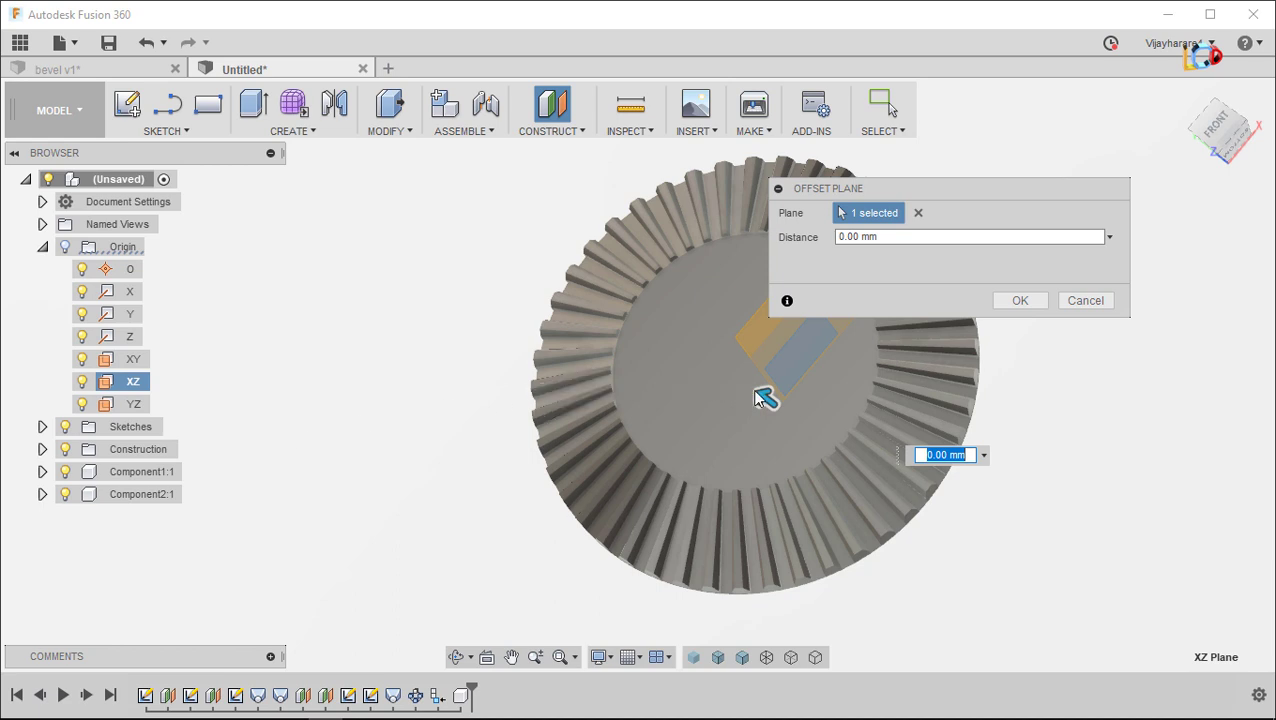
drag(884, 240, 788, 254)
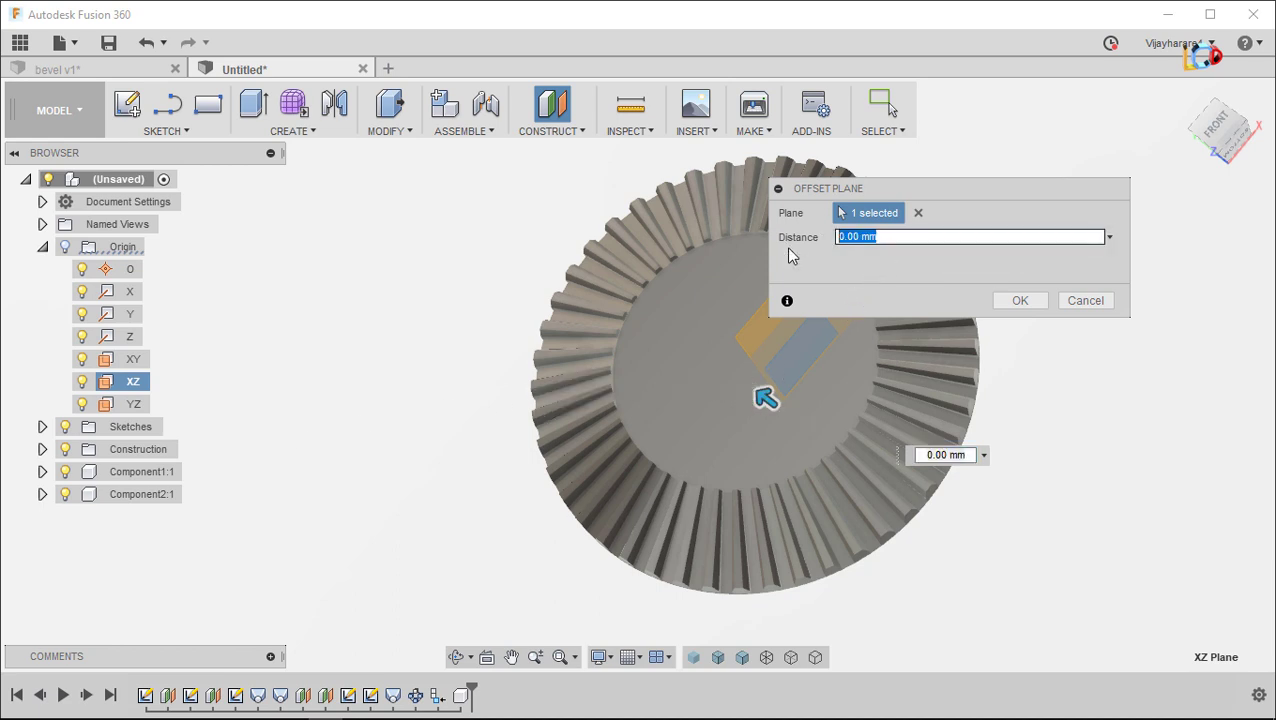
text(15)
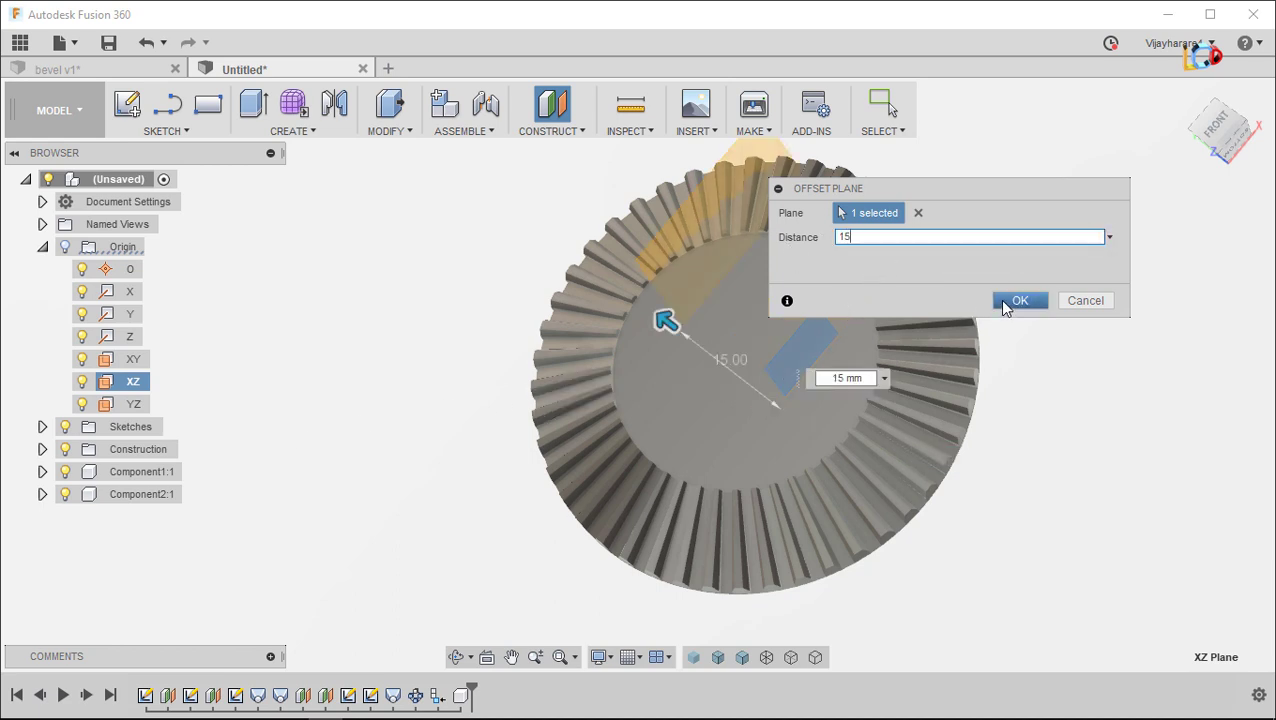
click(1004, 302)
Create a second offset plane from XZ at 25 mm
right_click(148, 384)
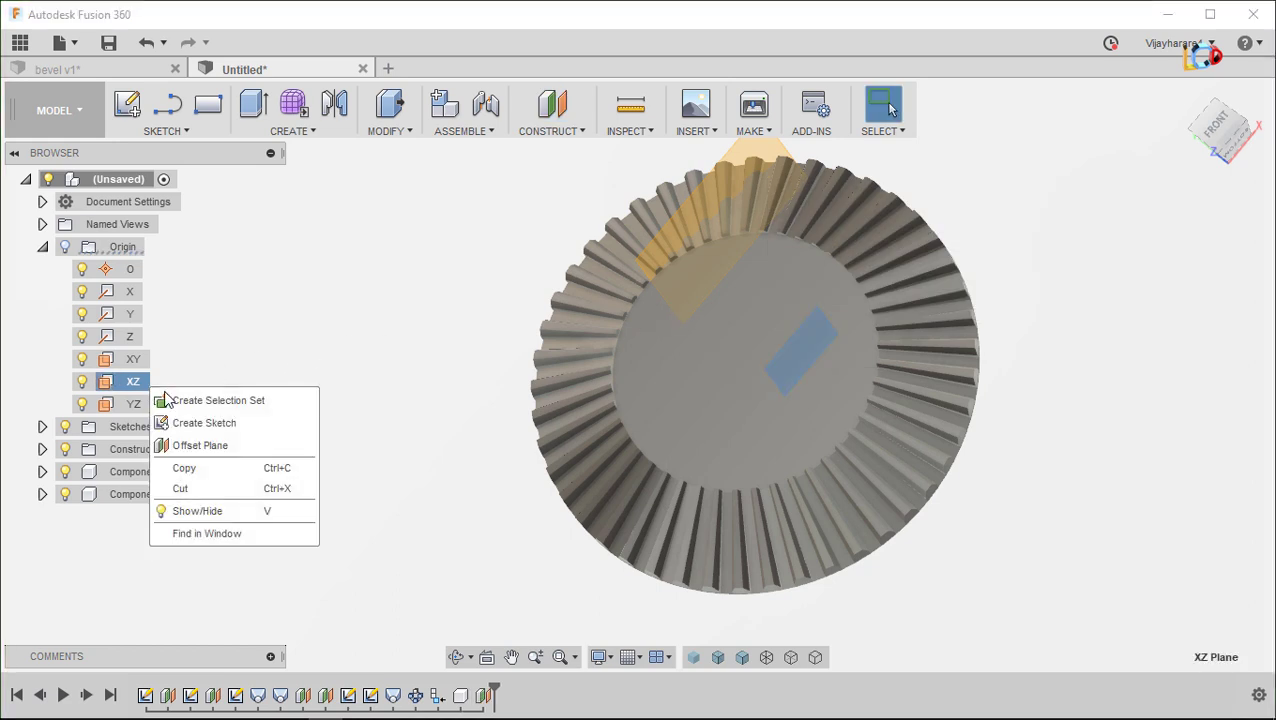
click(175, 444)
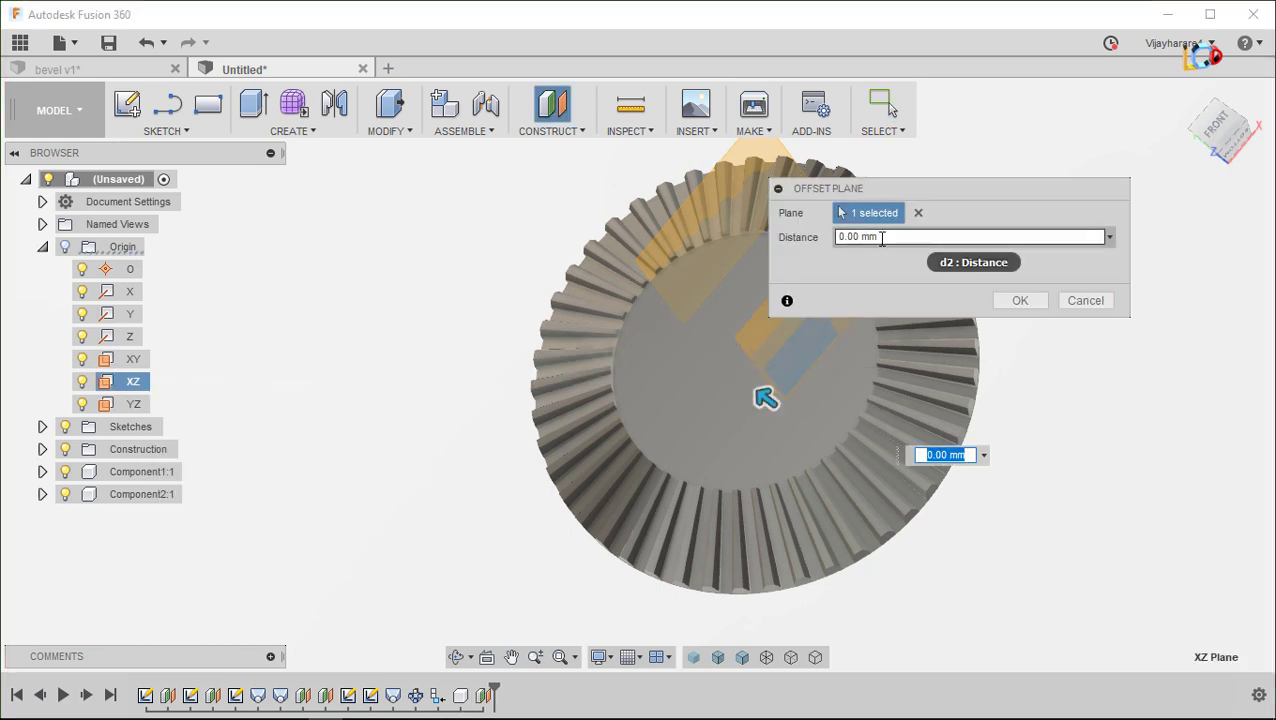
text(20)
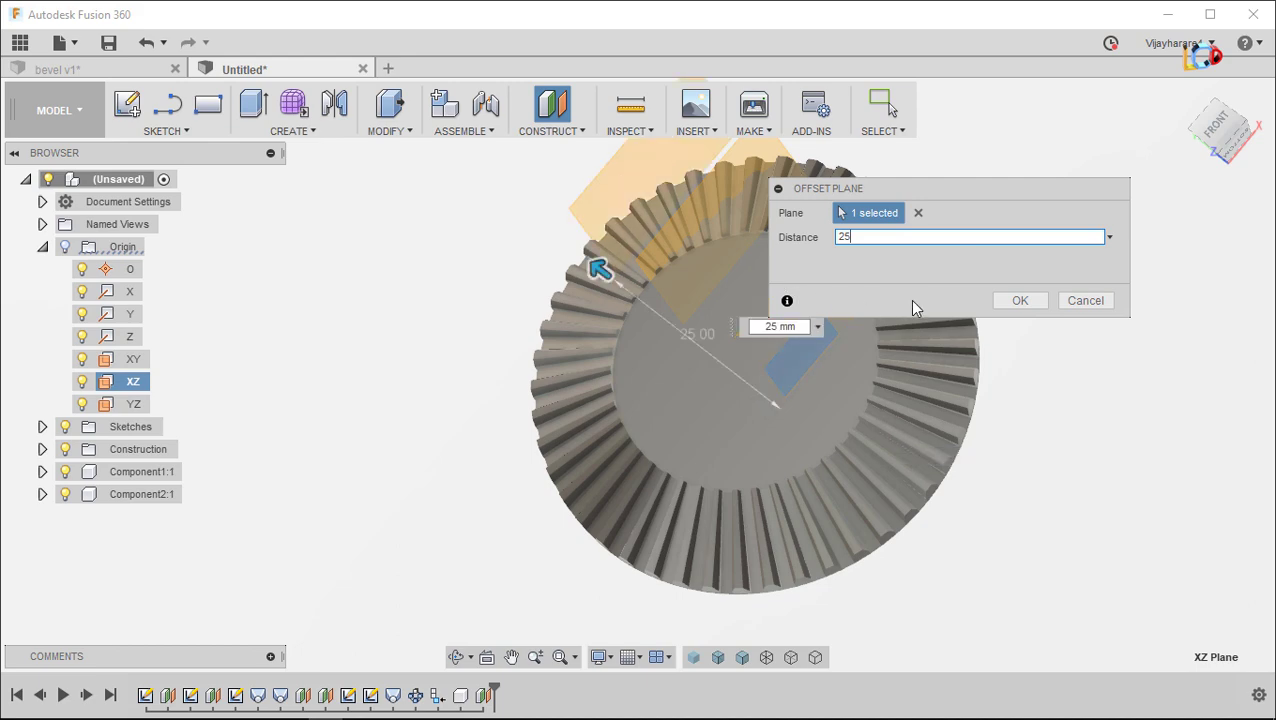
click(1015, 302)
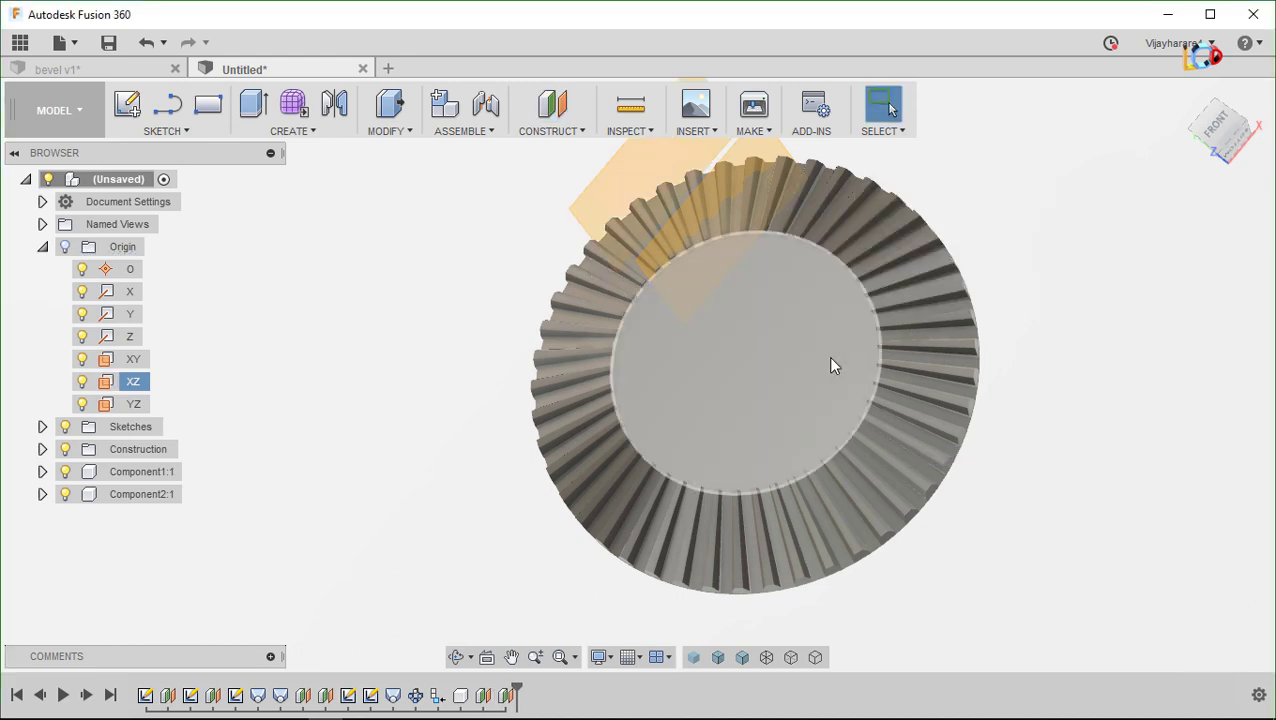
shift+middle_drag(827, 356, 778, 422)
click(886, 106)
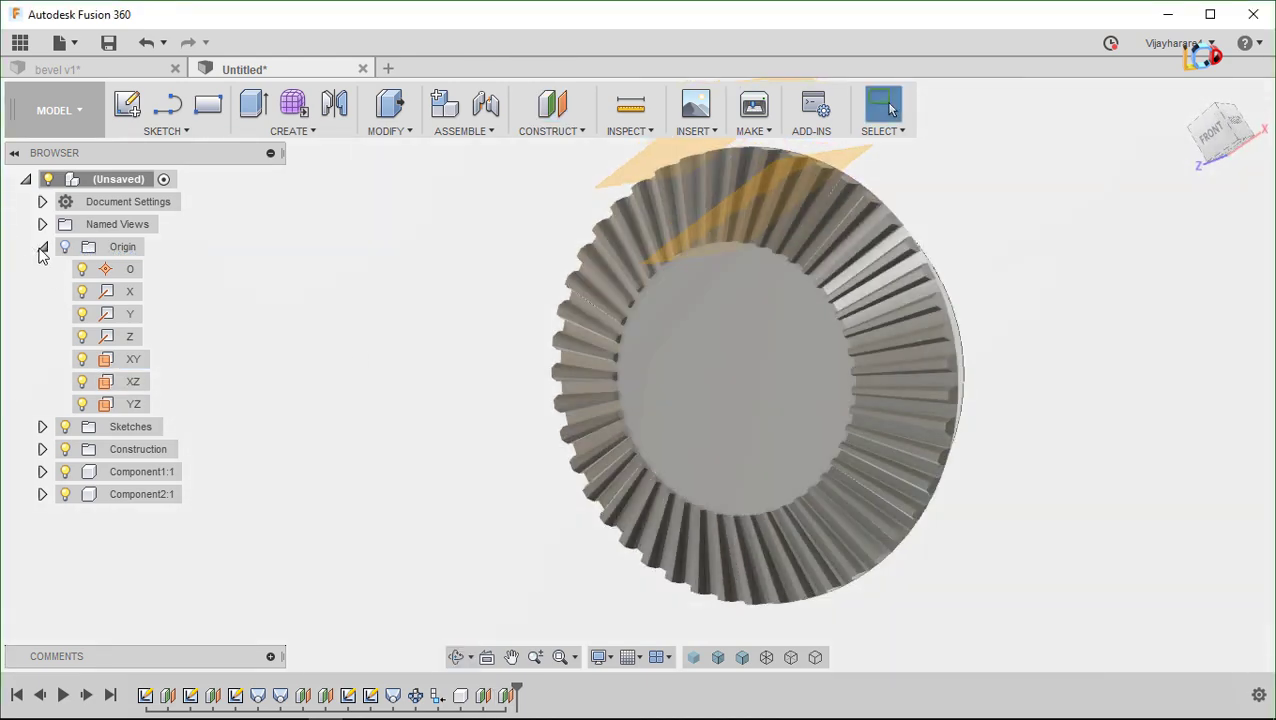
Start a new sketch on the offset plane above the gear
click(42, 247)
mouse_move(739, 430)
shift+middle_down()
mouse_move(617, 410)
mouse_move(697, 460)
mouse_move(760, 440)
shift+middle_up()
scroll(886, 330, up, 2)
scroll(862, 307, up, 2)
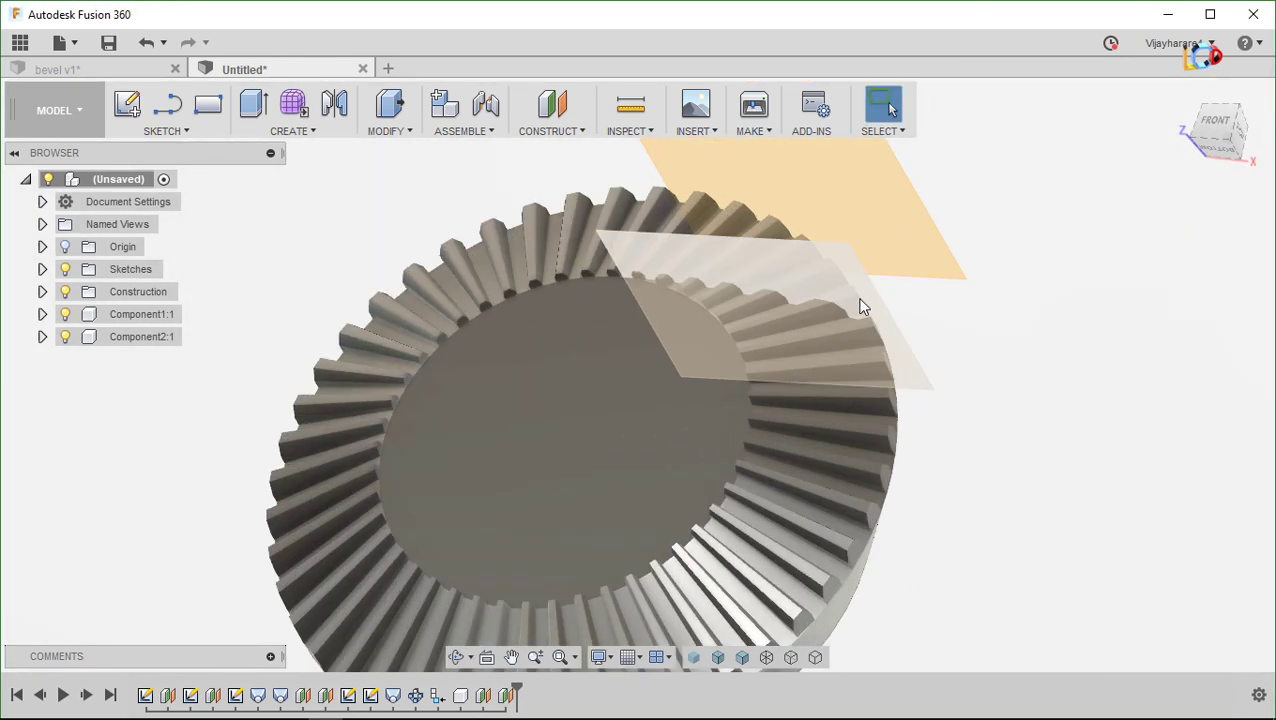
right_click(860, 297)
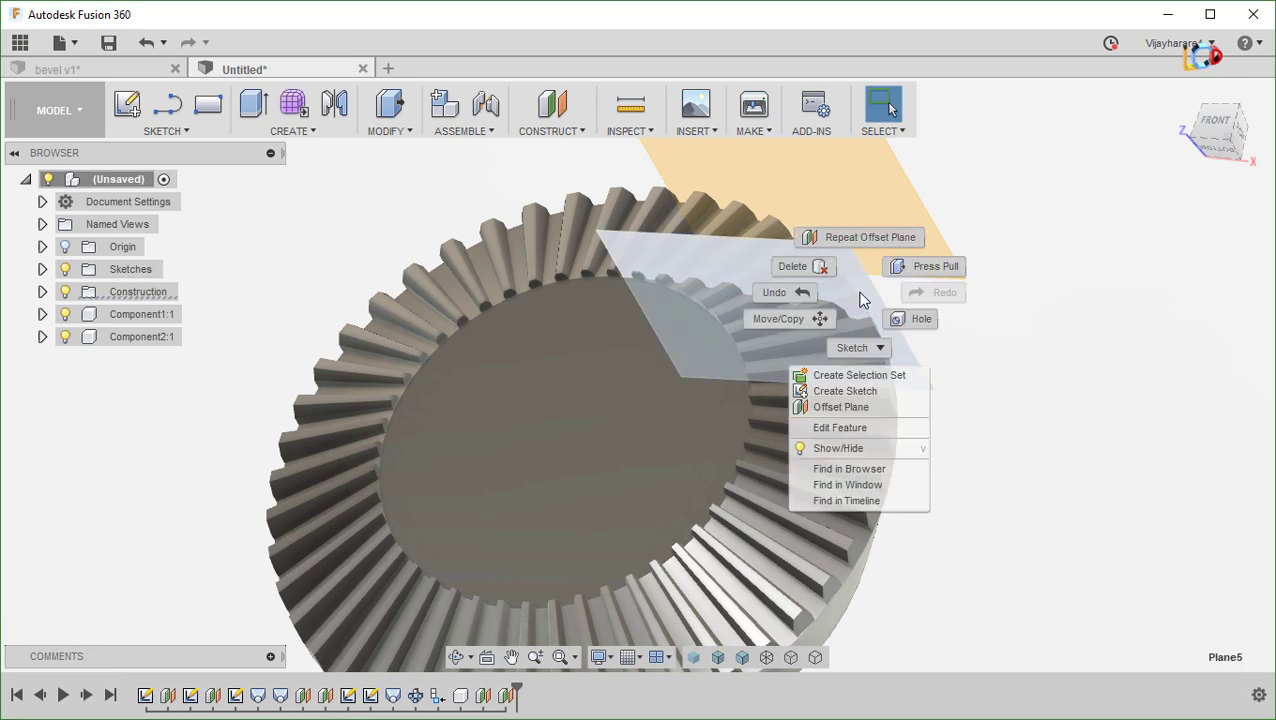
click(848, 391)
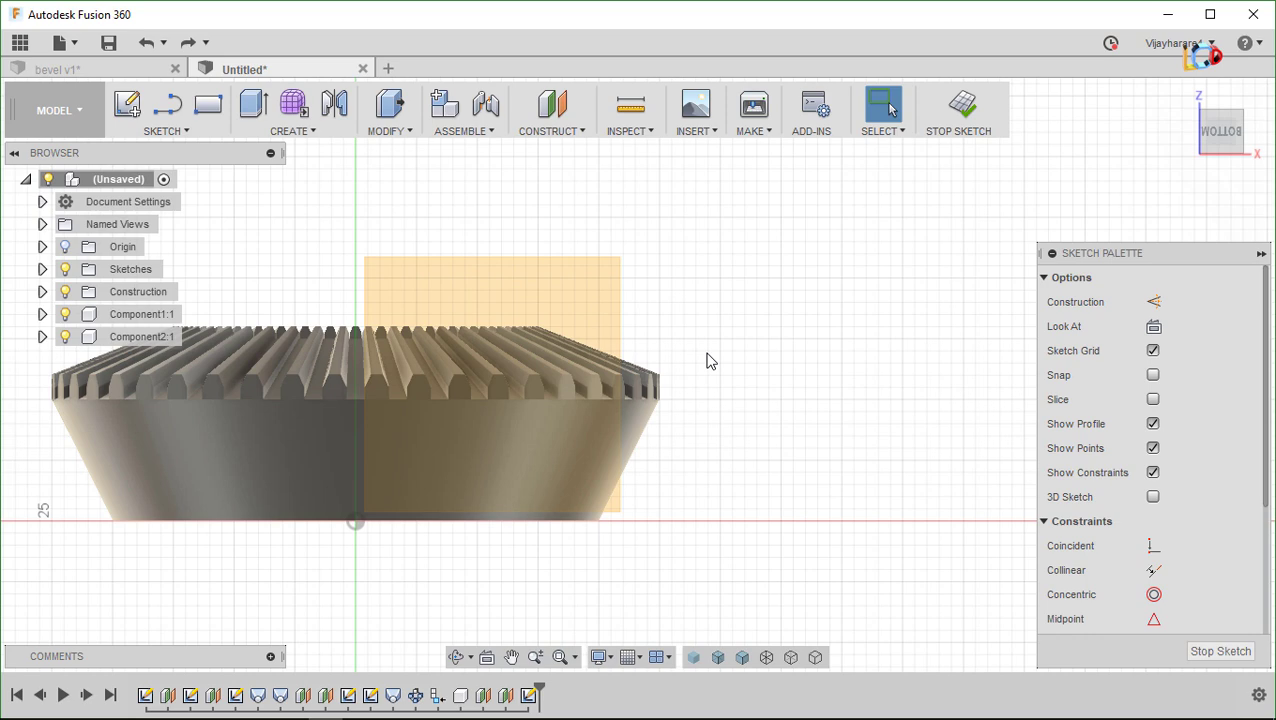
Draw a Ø10 mm circle and move it higher above the gear
key(c)
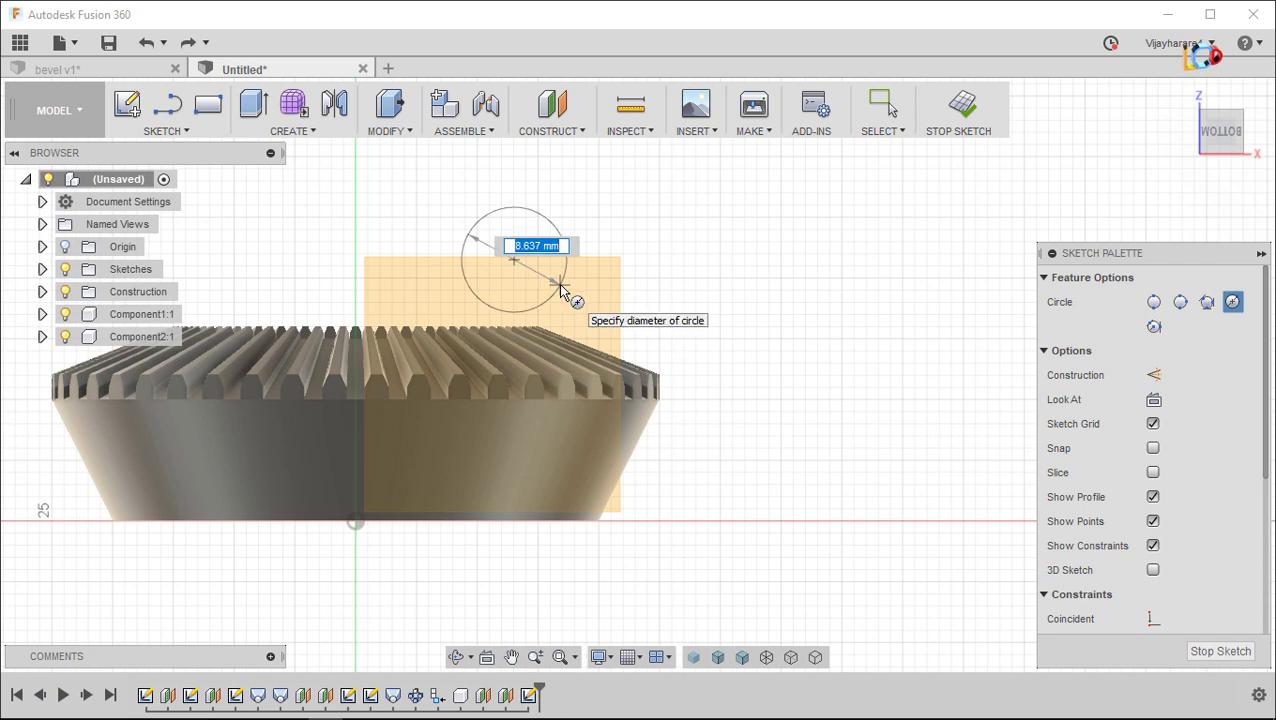
text(10)
key(Return)
key(Escape)
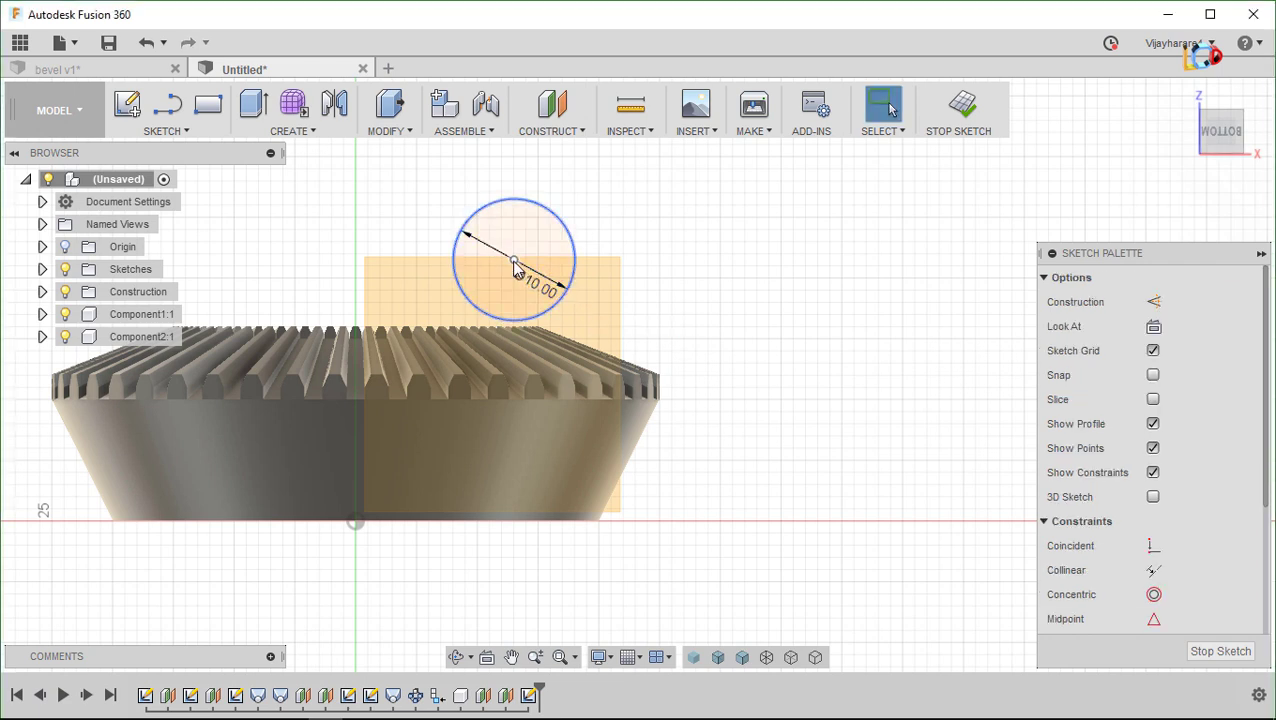
drag(515, 259, 515, 221)
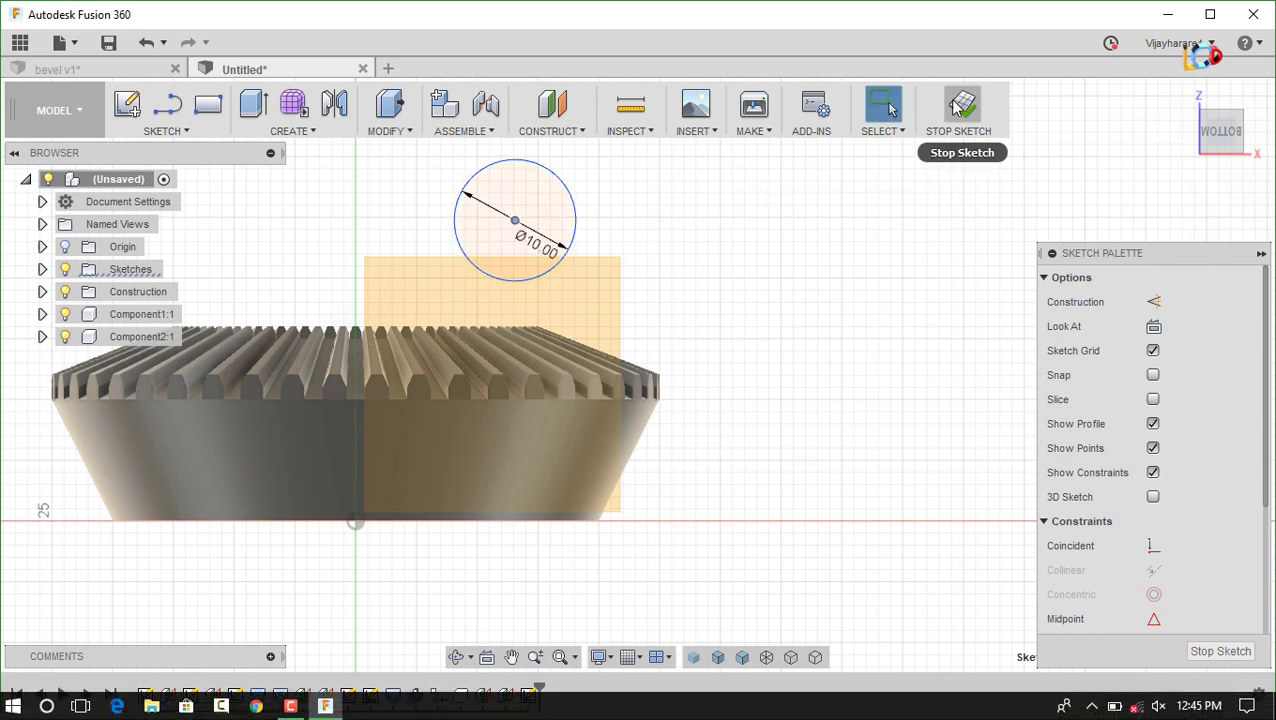
Finish the previous circle sketch and start a new sketch on Plane6
click(975, 120)
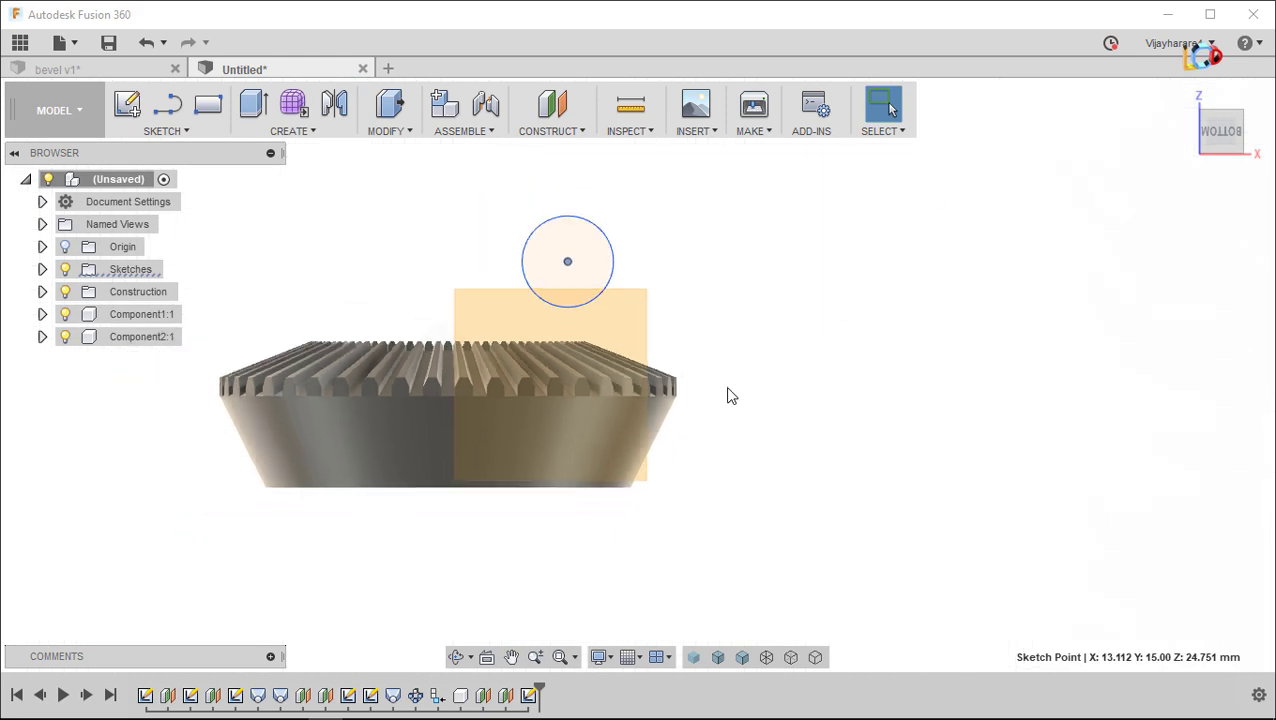
shift+middle_drag(729, 394, 608, 432)
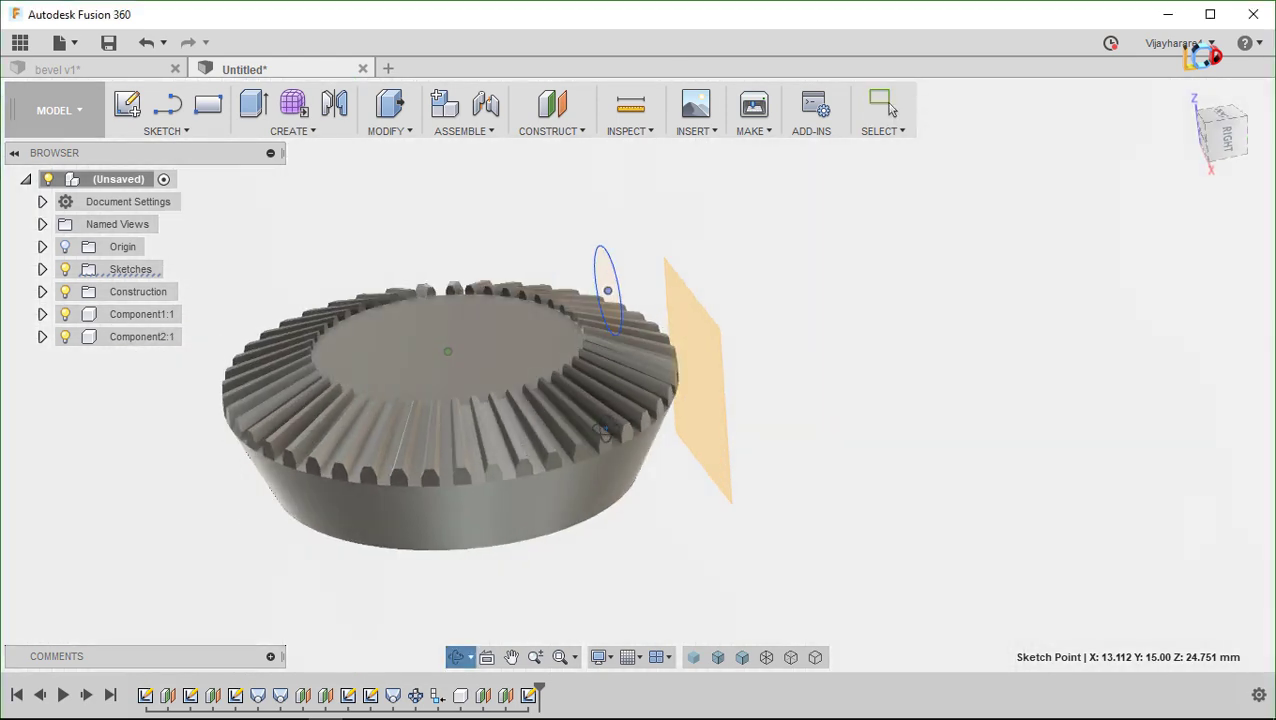
right_click(705, 335)
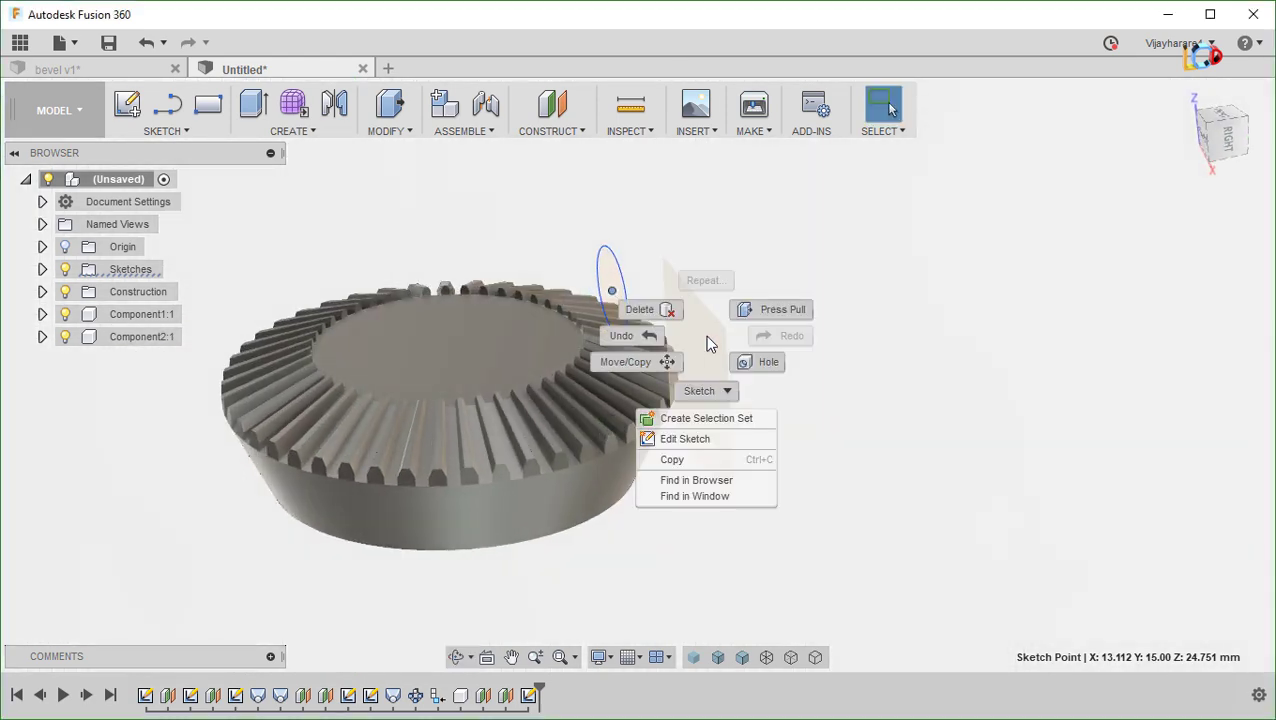
click(755, 390)
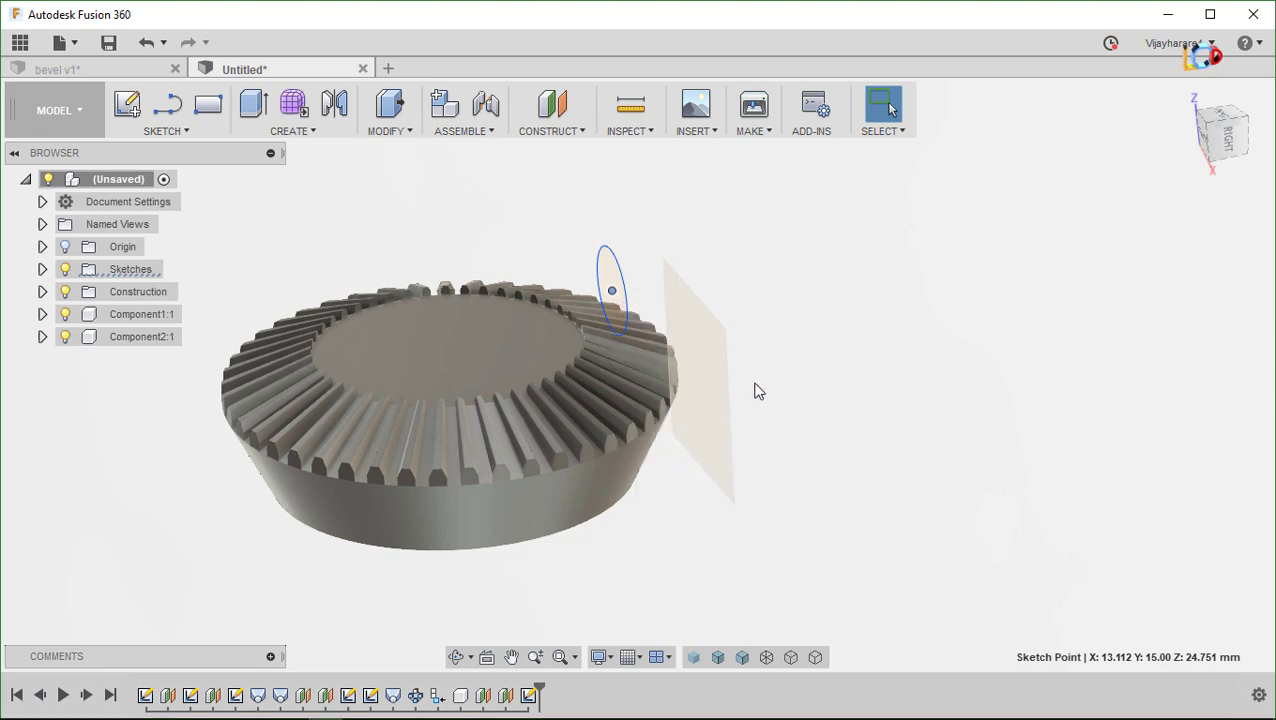
right_click(714, 372)
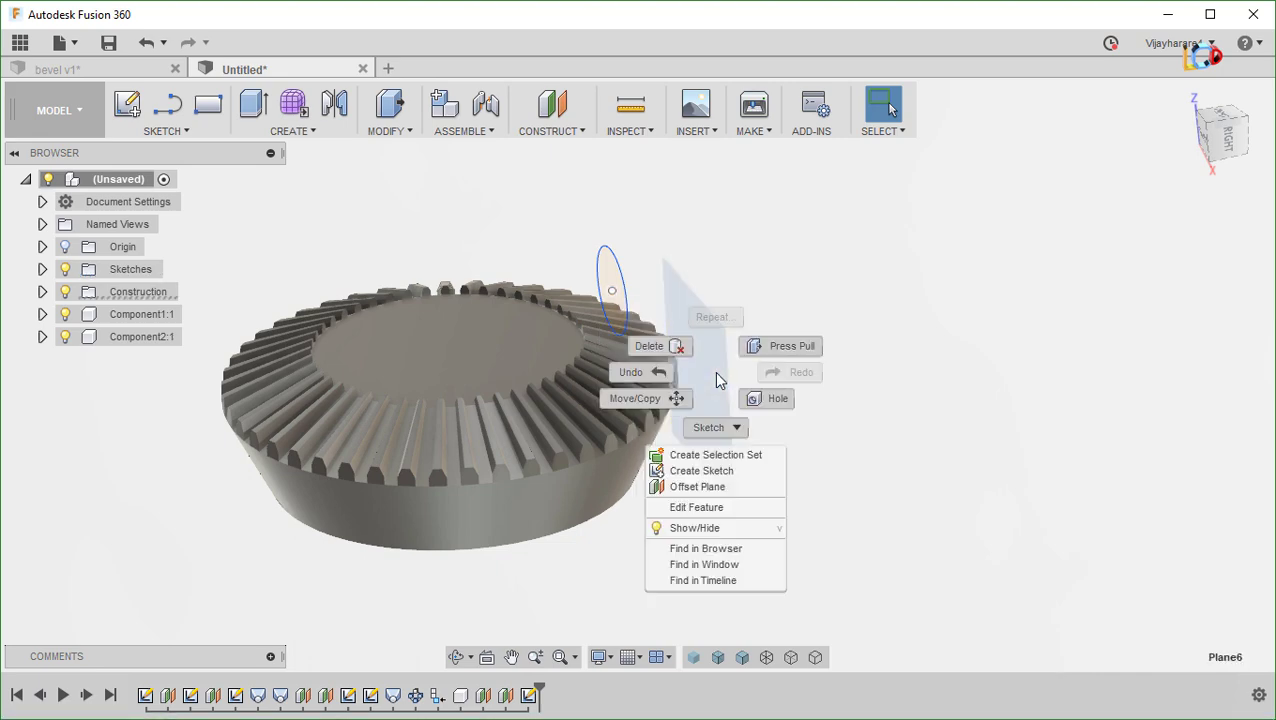
click(716, 472)
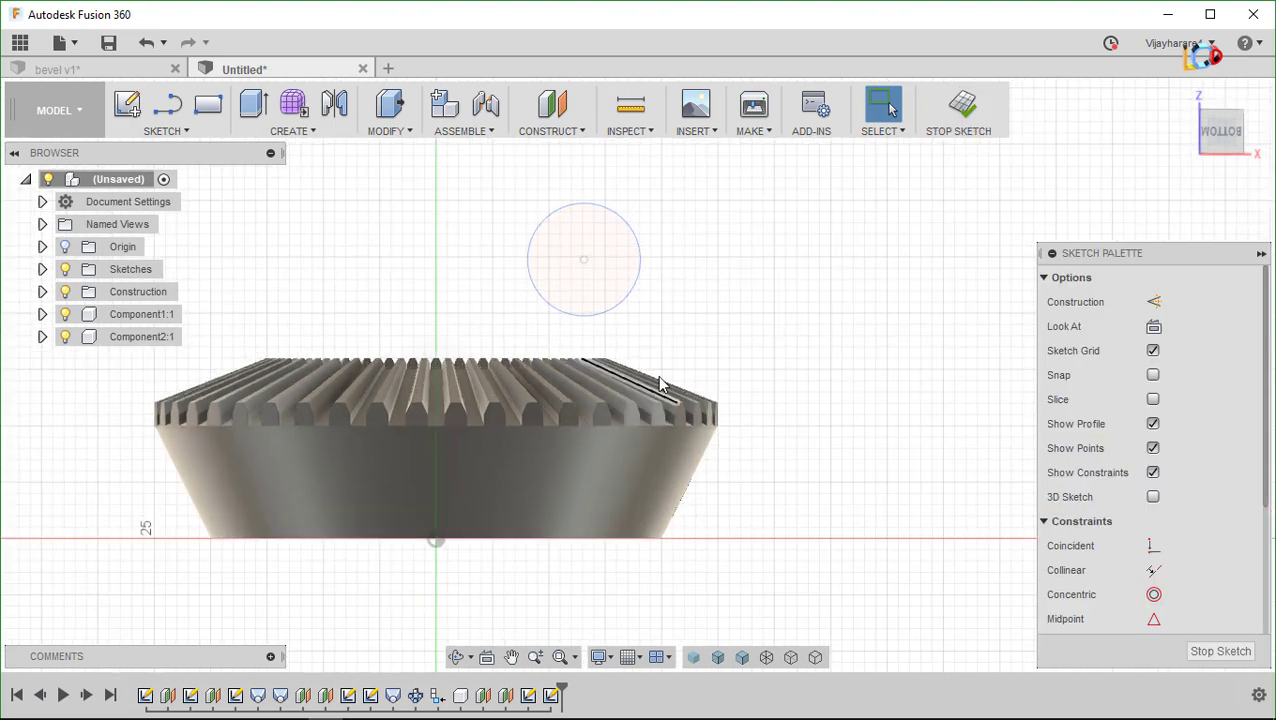
Draw a Ø21 mm circle centred on the Ø10 mm circle and finish the sketch
key(c)
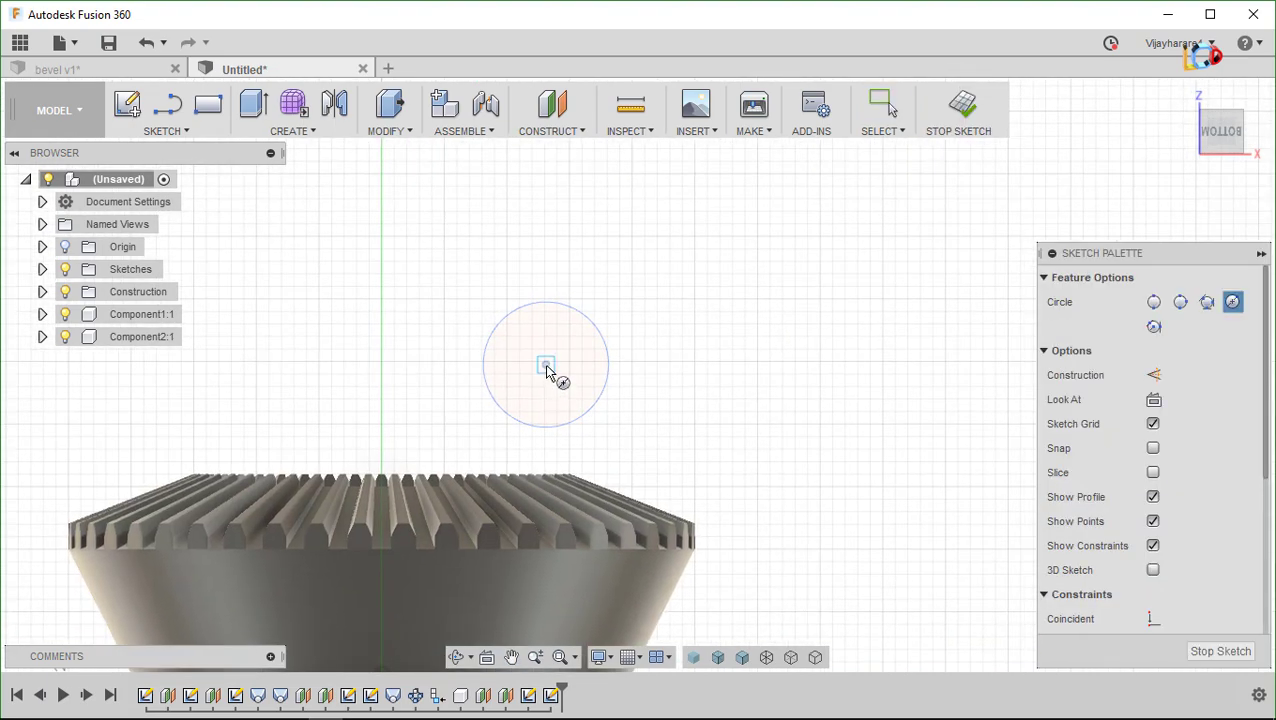
click(545, 364)
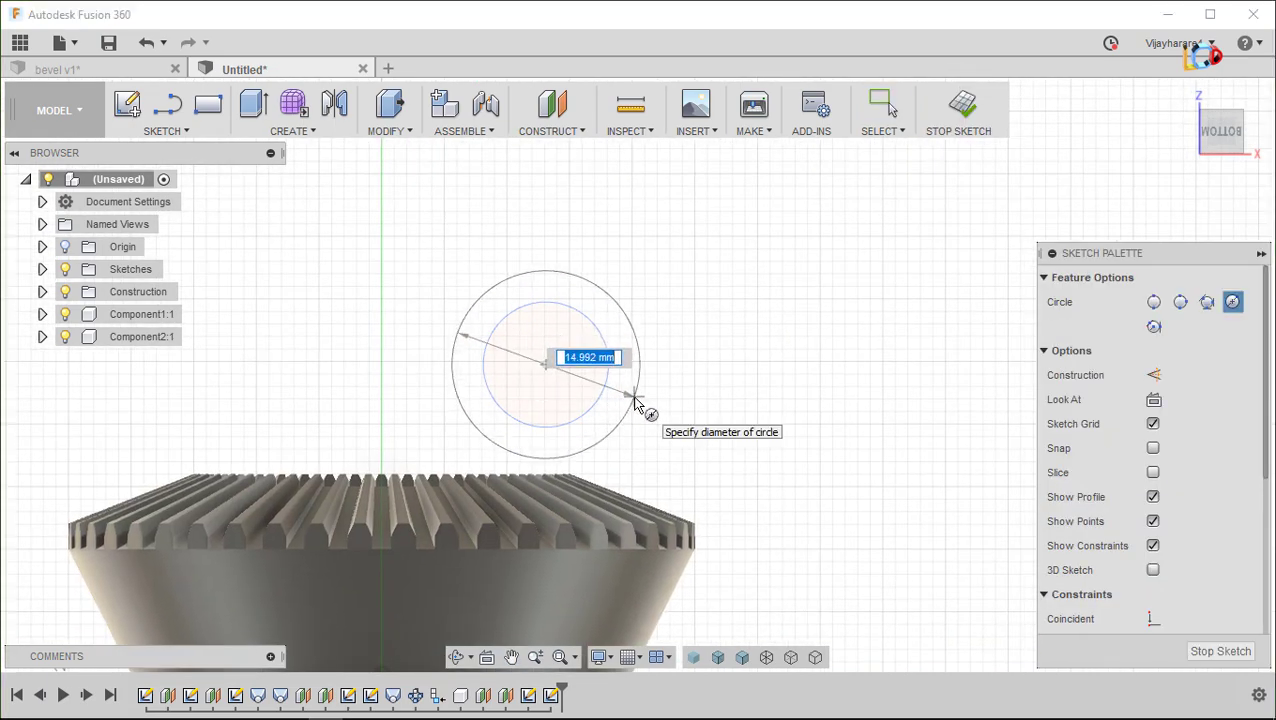
text(21)
key(Return)
key(Escape)
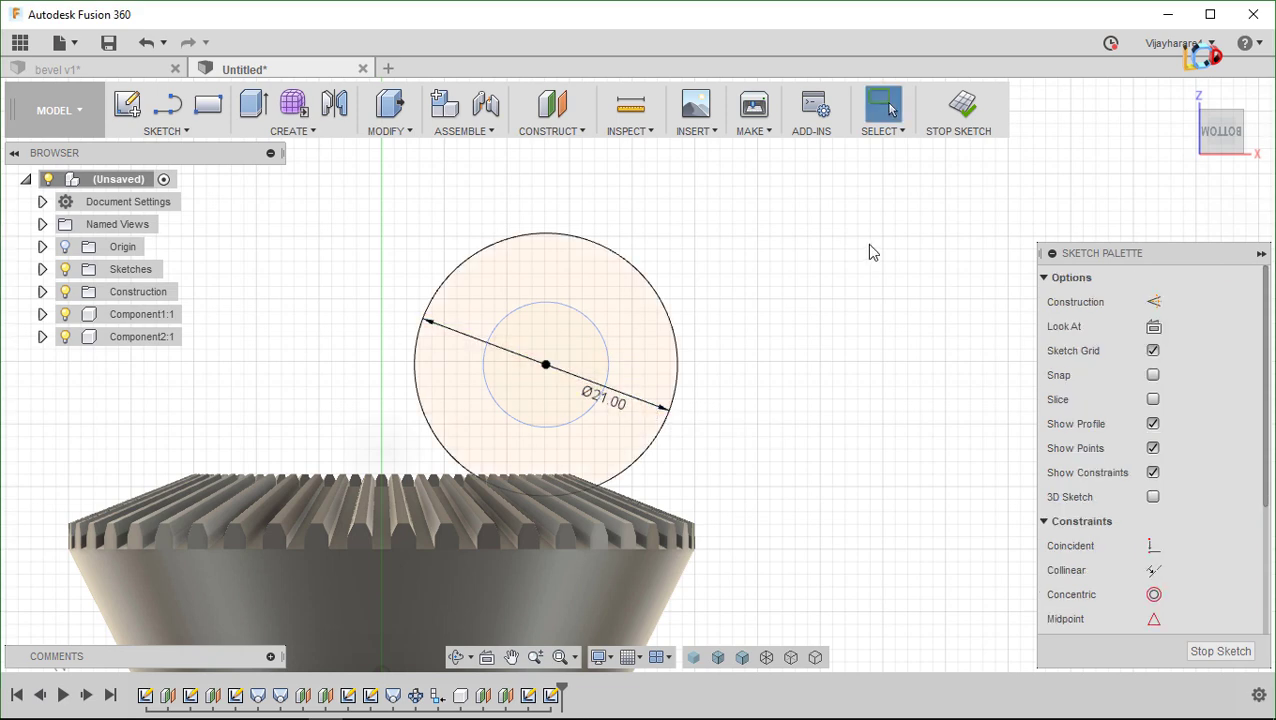
click(966, 110)
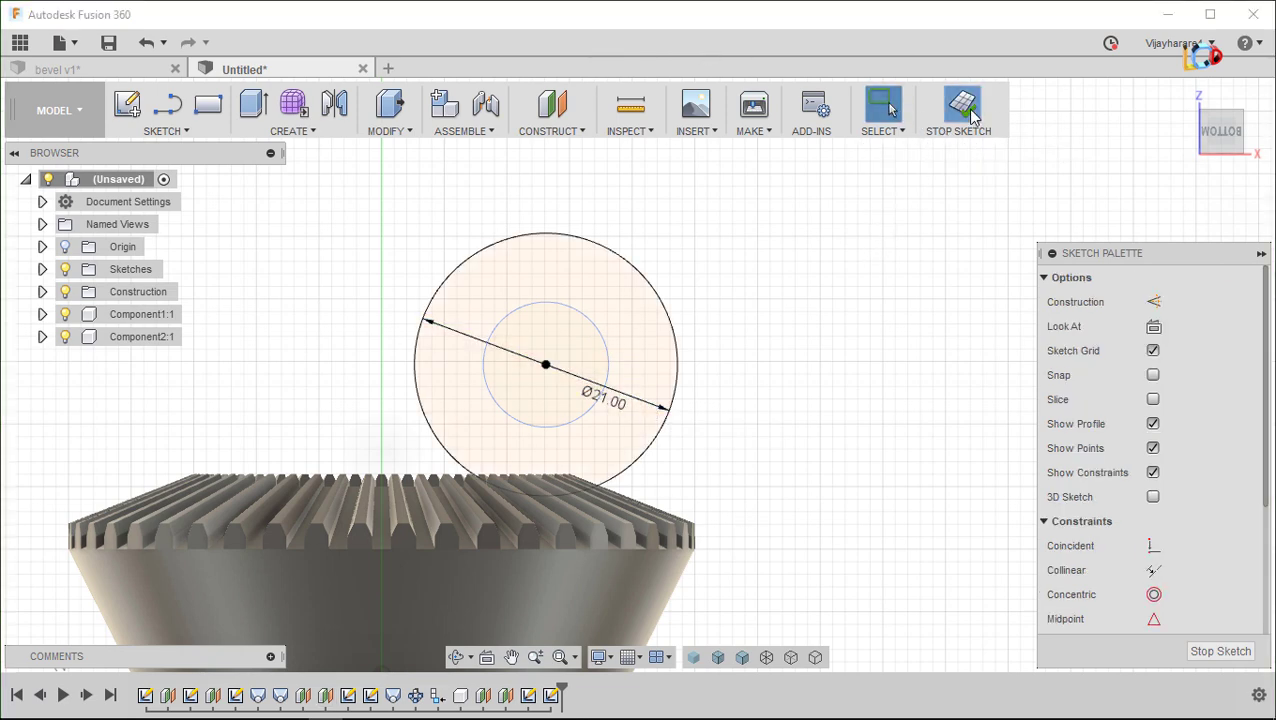
shift+middle_drag(769, 265, 683, 291)
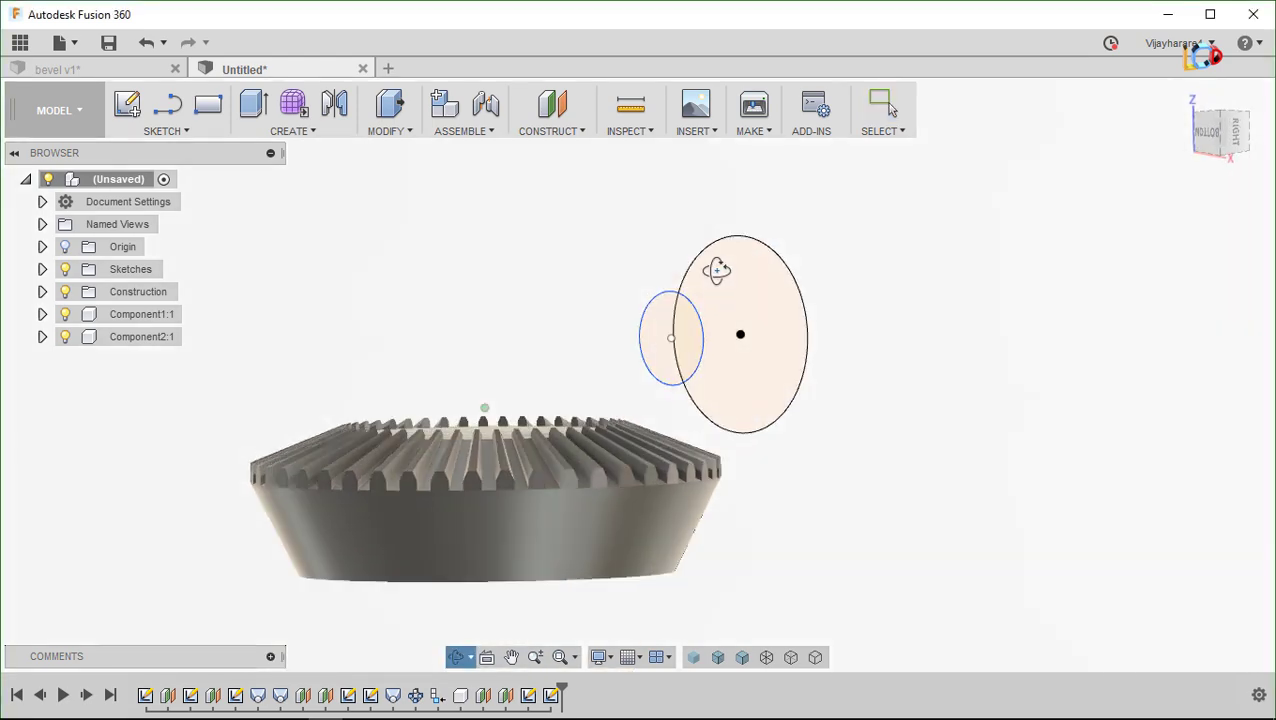
Loft a new cone body between the Ø21 mm and Ø10 mm circle profiles
click(305, 133)
click(285, 247)
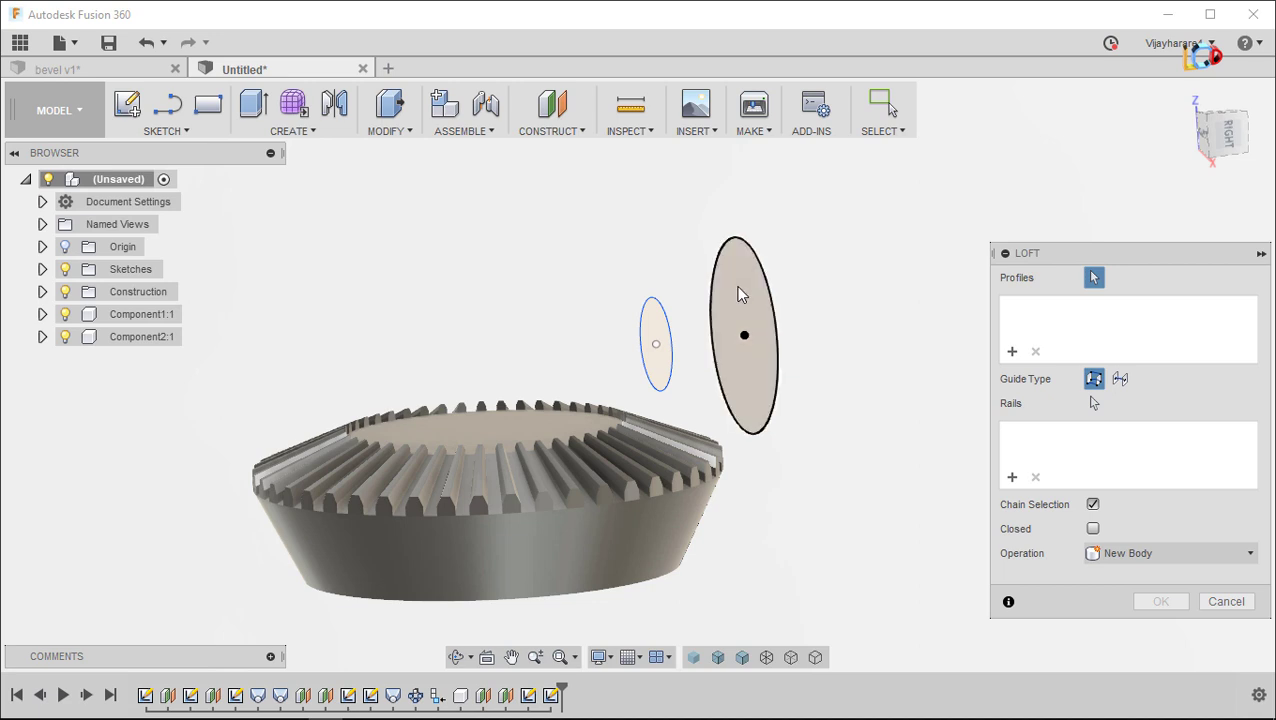
click(740, 290)
click(660, 328)
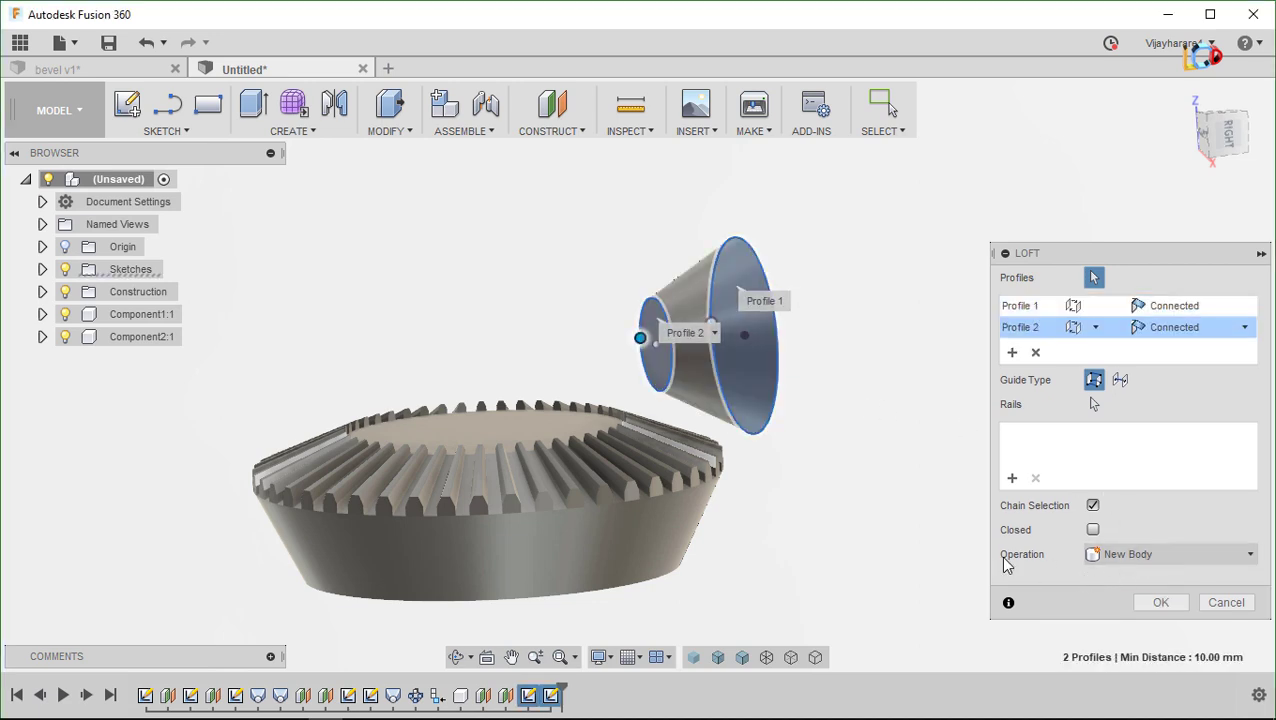
click(1152, 601)
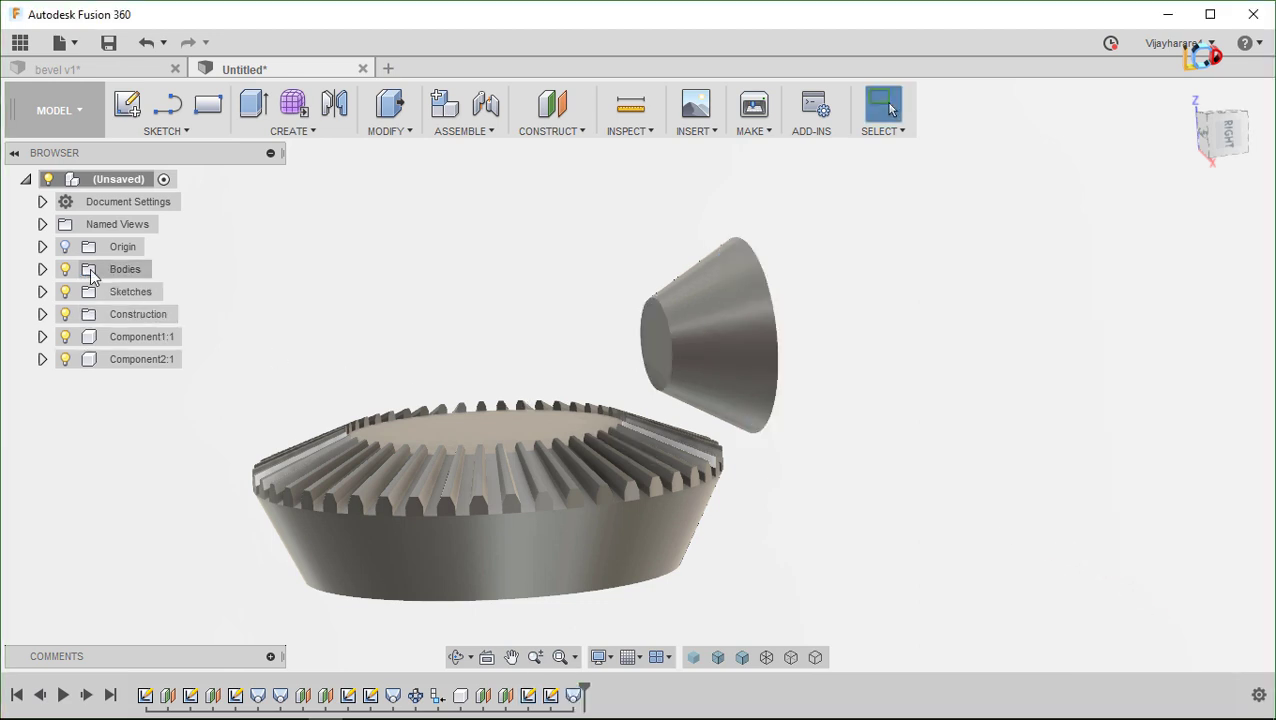
Move Body2 from the root Bodies folder into Component2:1
click(42, 269)
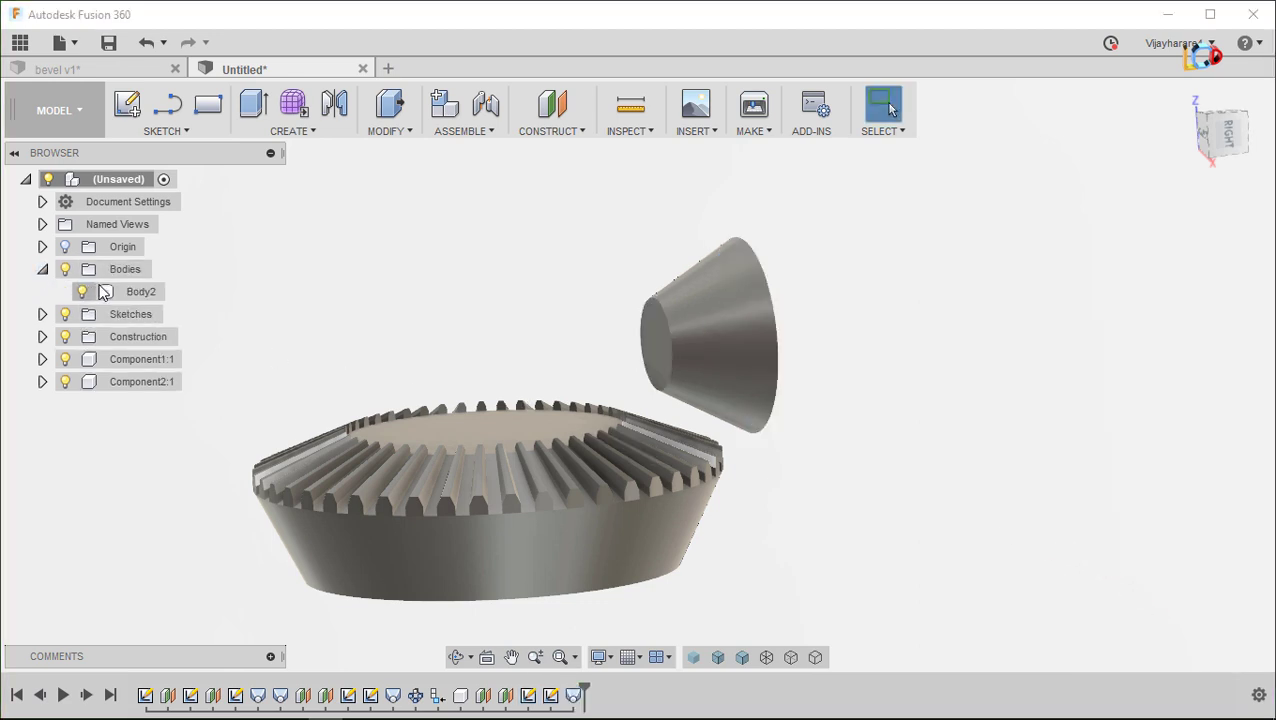
drag(138, 299, 150, 388)
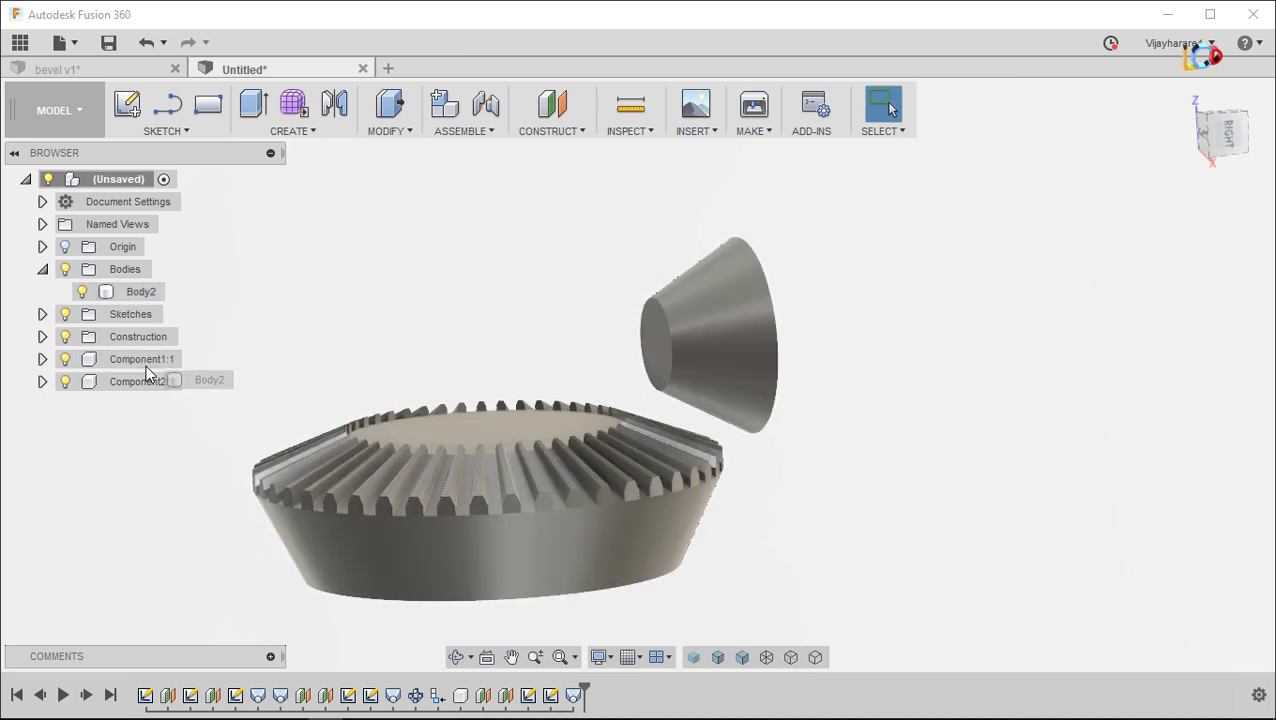
drag(148, 383, 141, 386)
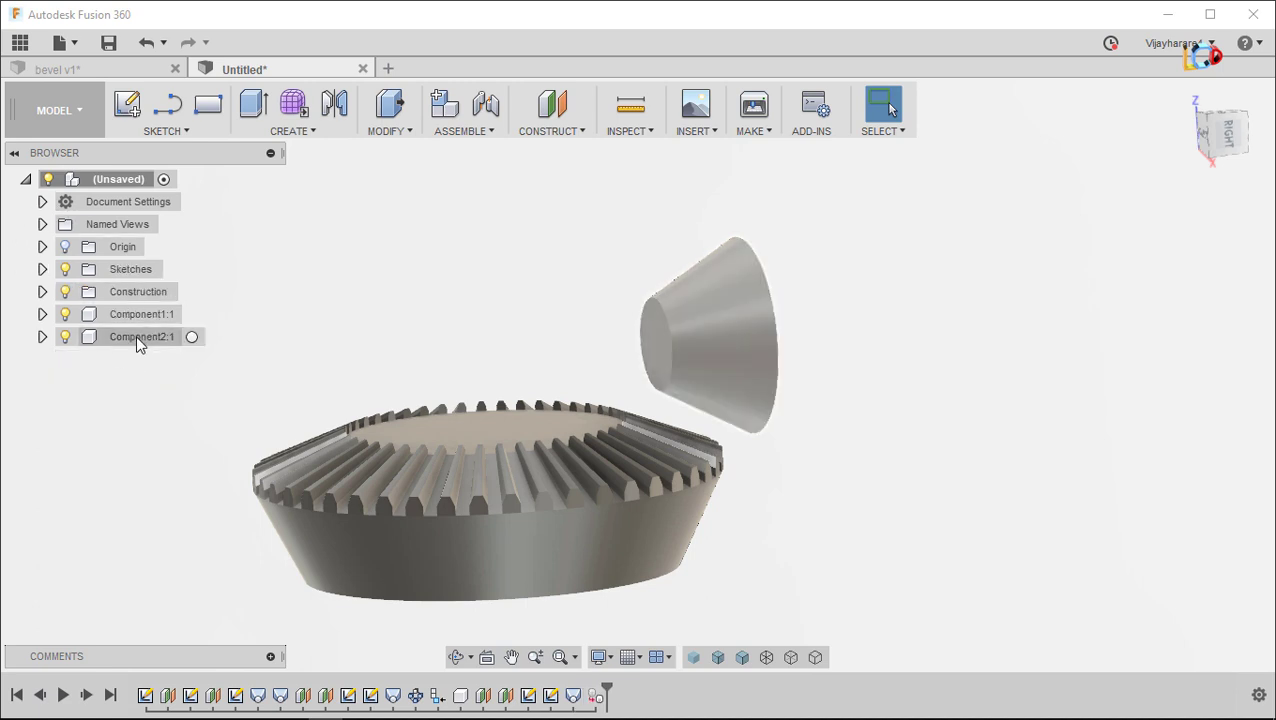
Check the contents of Component1:1 and Component2:1, then orbit around the gear and cone
click(139, 339)
click(132, 315)
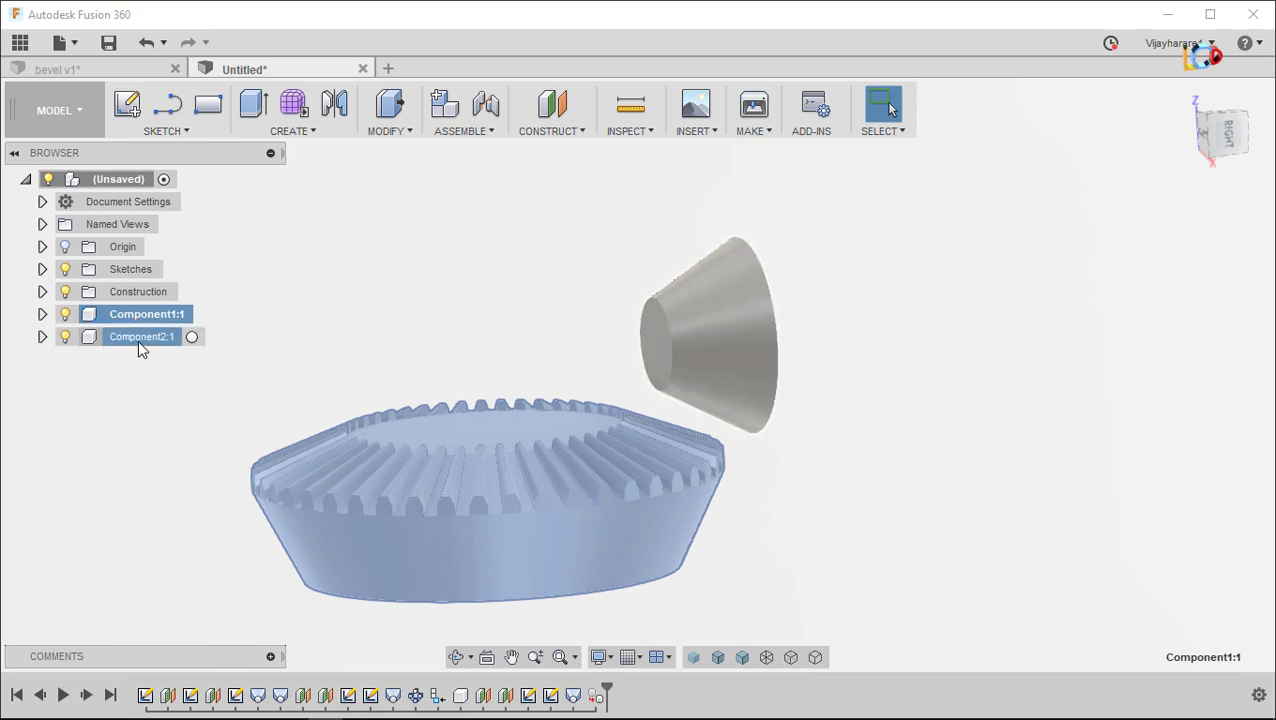
click(138, 340)
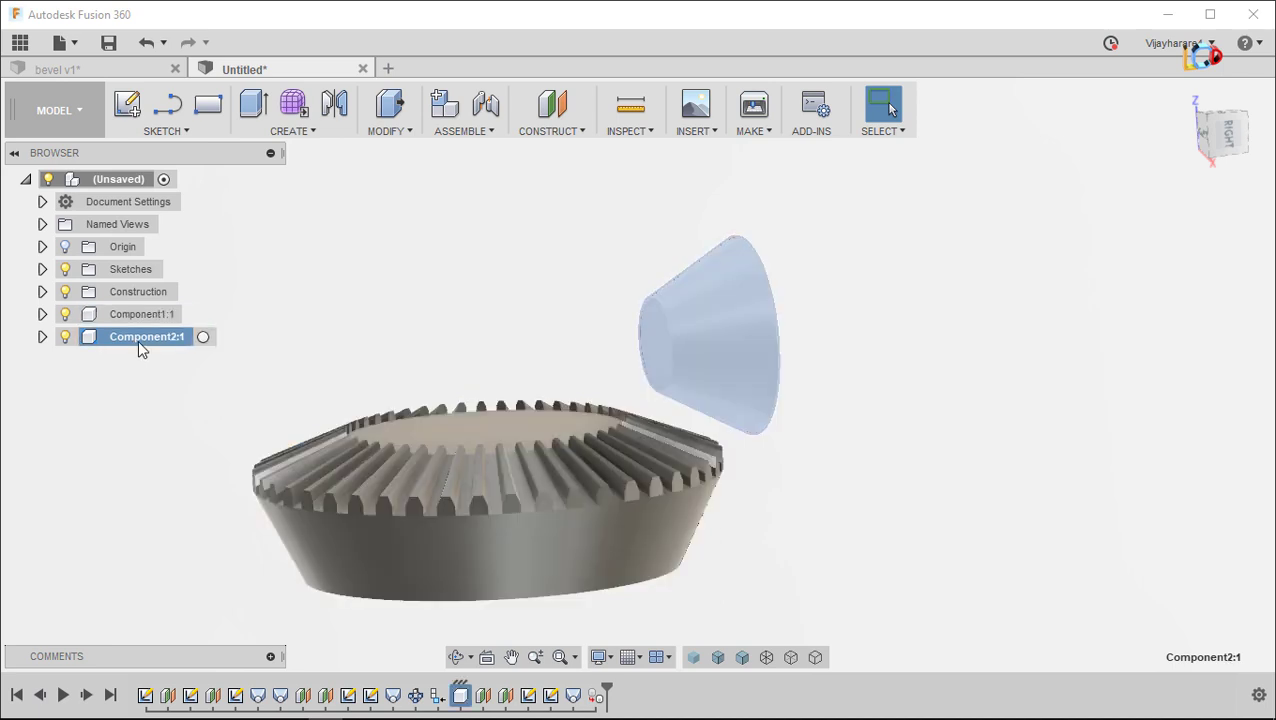
click(302, 316)
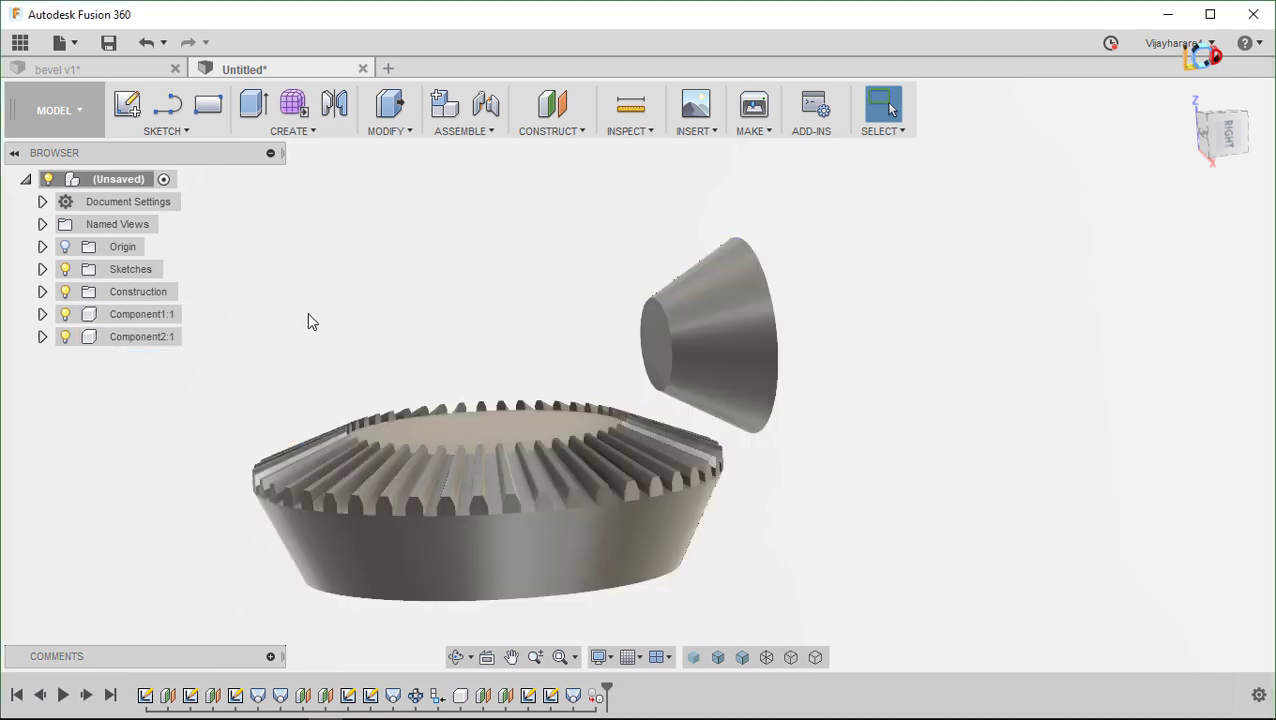
click(174, 336)
shift+middle_drag(480, 311, 648, 305)
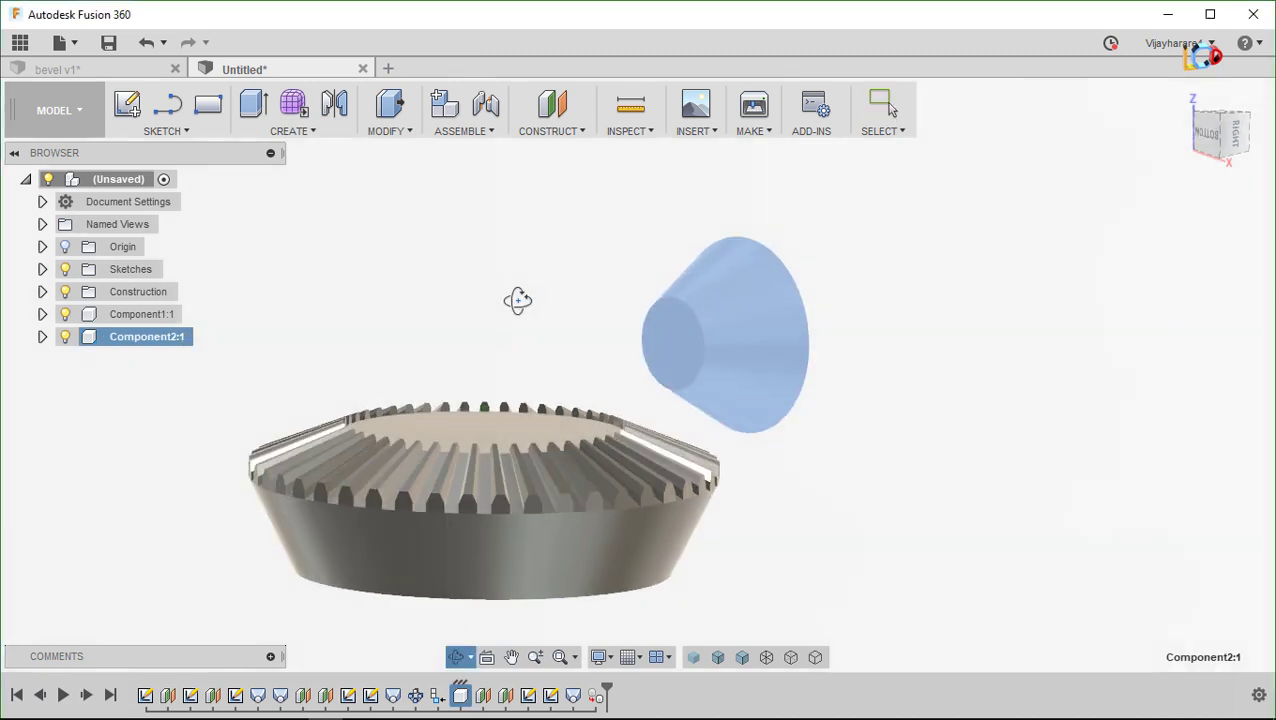
Make Component2:1 the active component so the gear appears ghosted
right_click(670, 346)
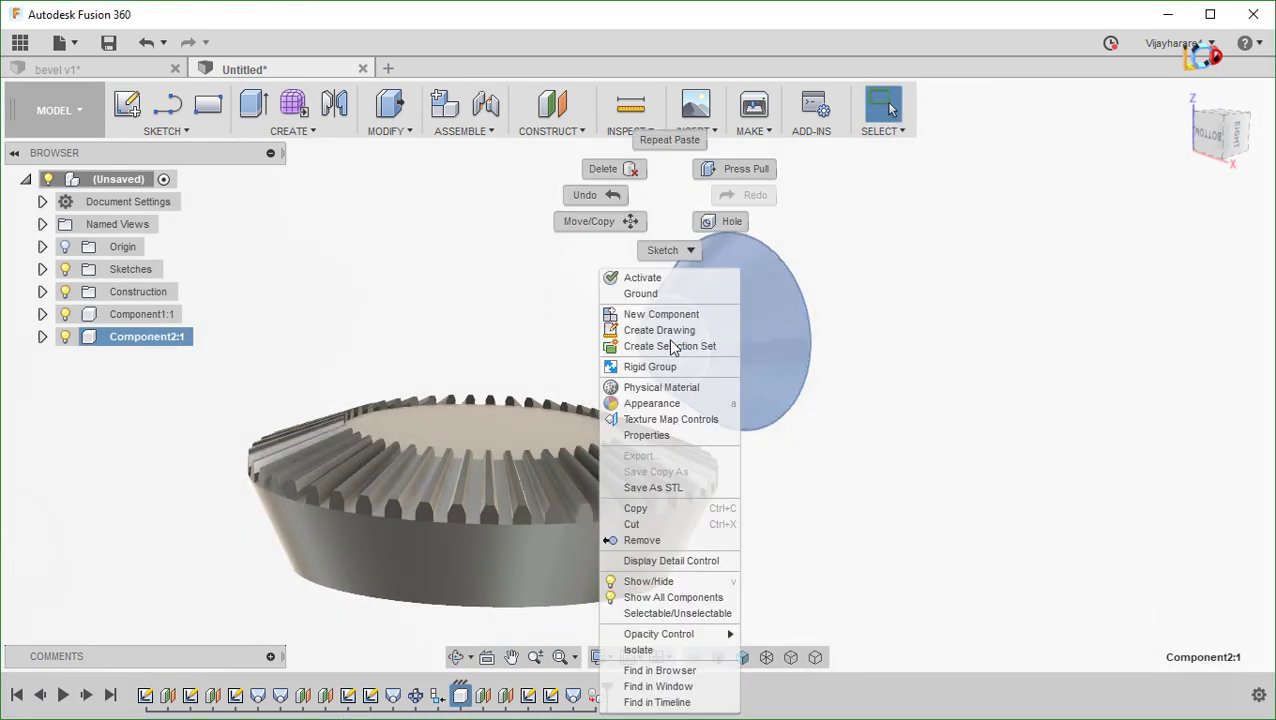
key(Escape)
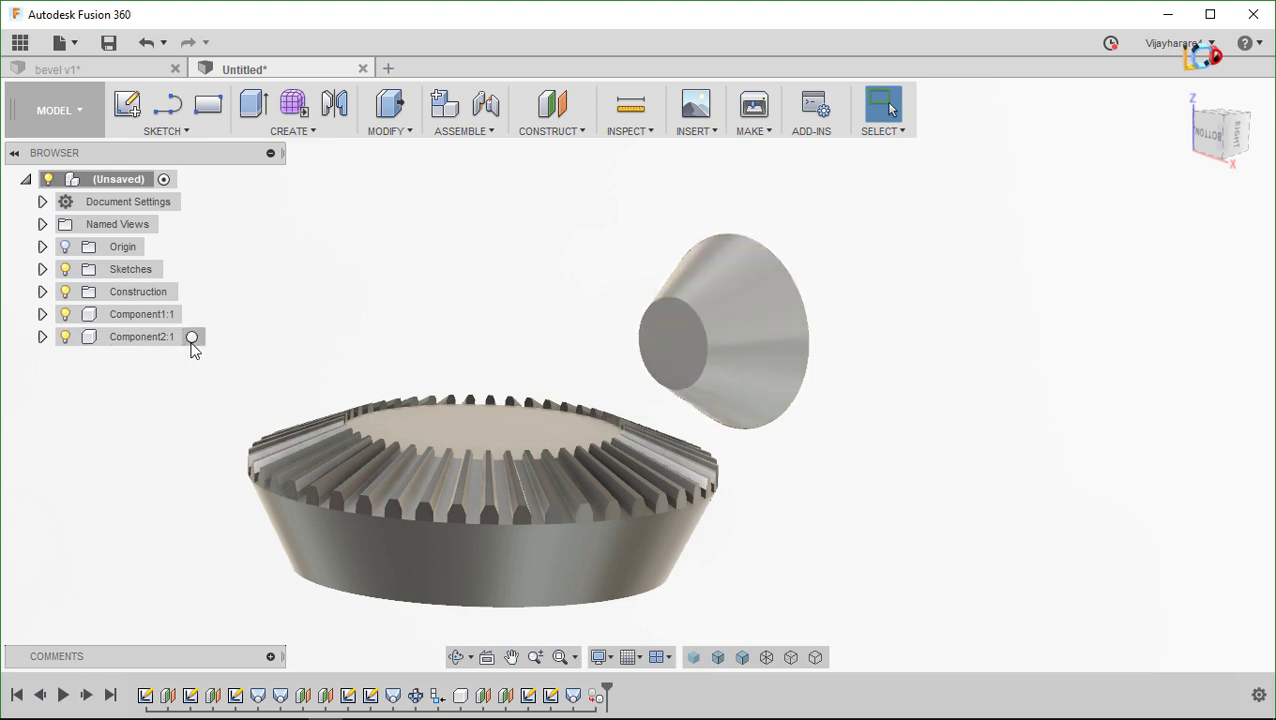
double_click(138, 337)
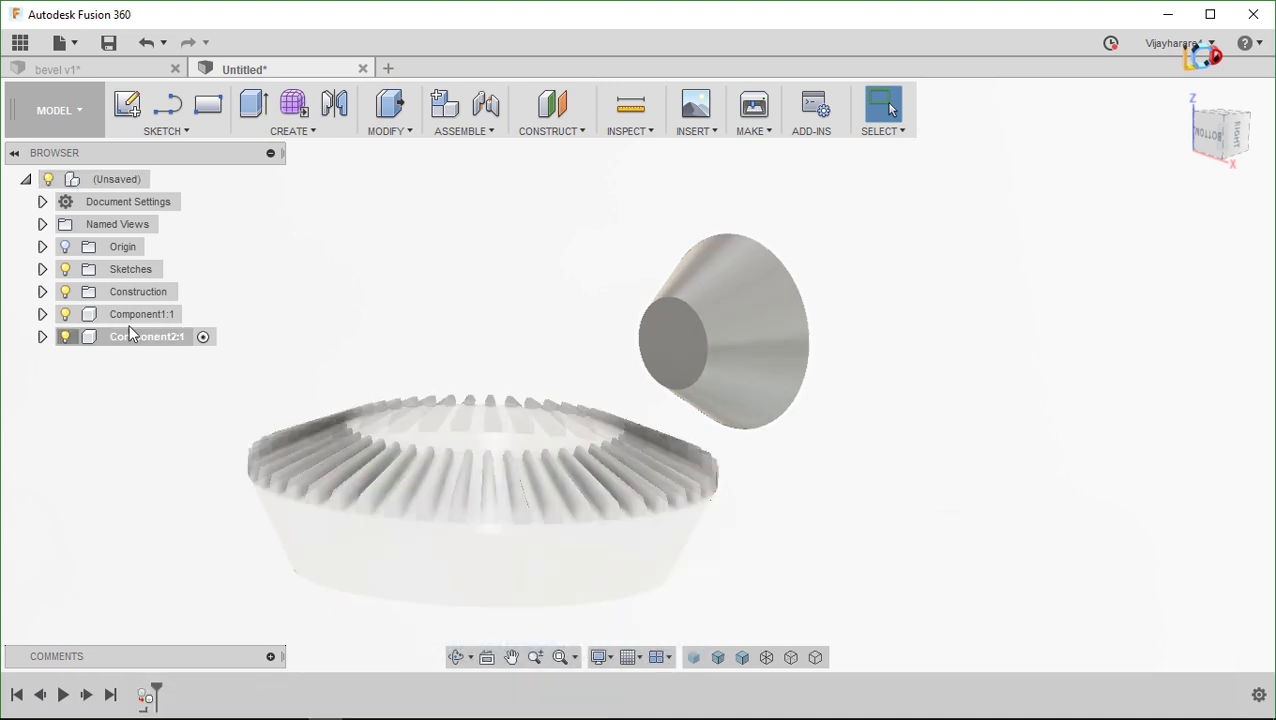
click(140, 314)
click(160, 338)
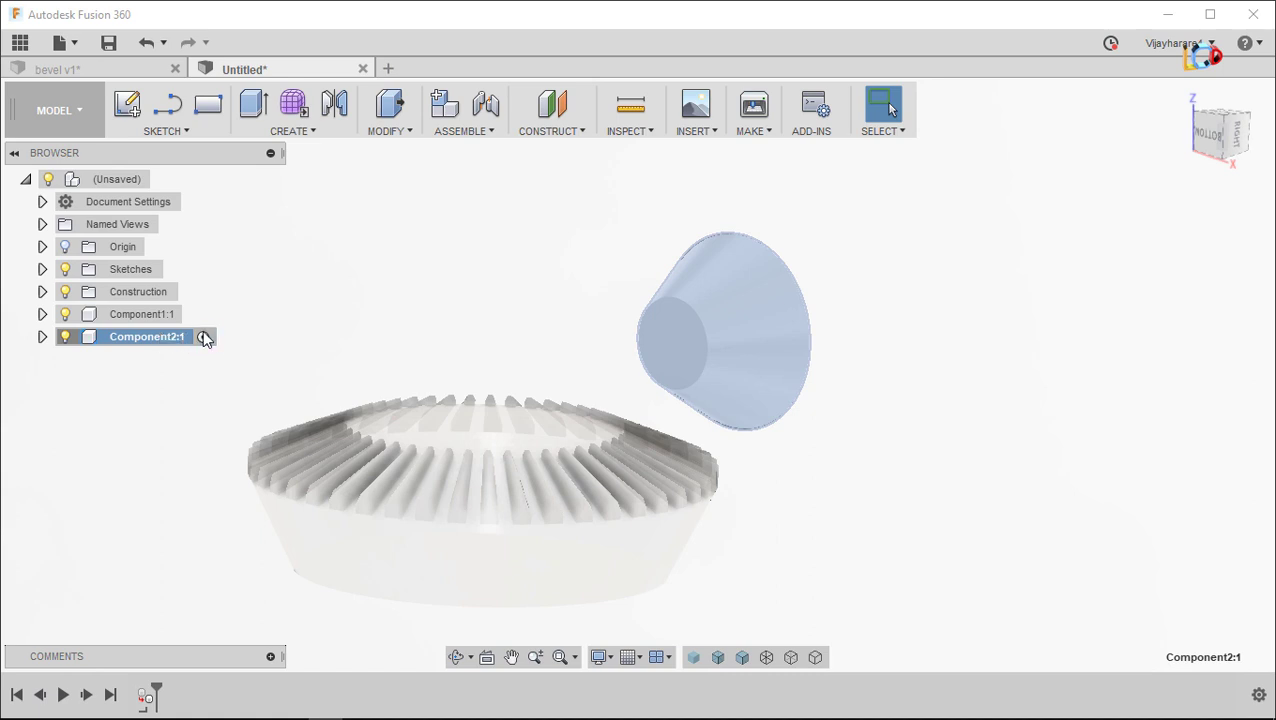
click(303, 343)
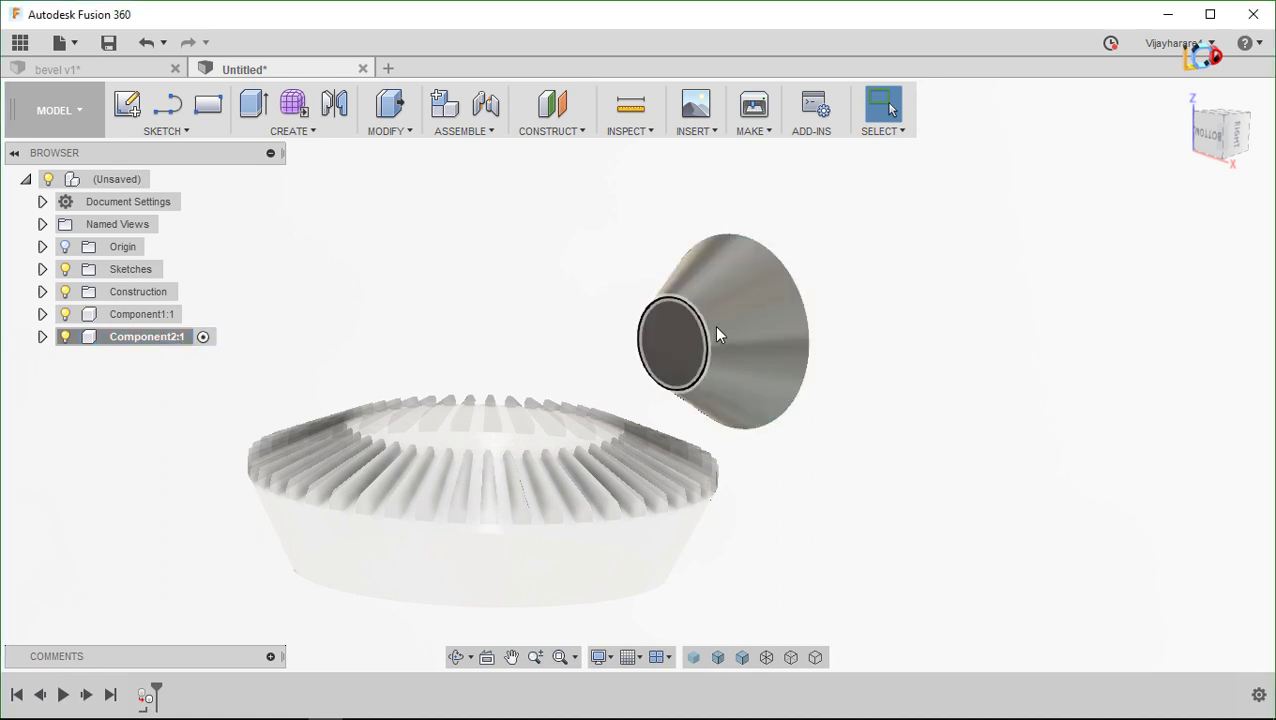
Start a new sketch on the cone's small end face
click(670, 321)
right_click(670, 321)
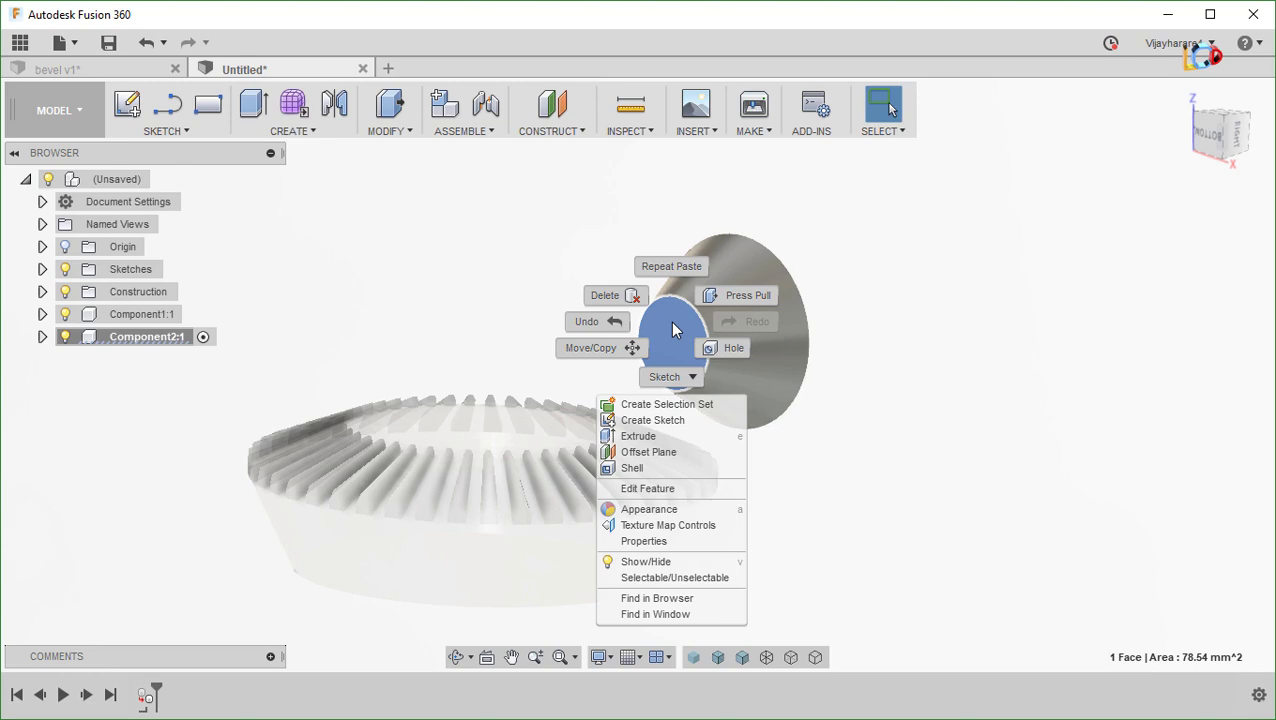
click(668, 420)
scroll(672, 400, up, 2)
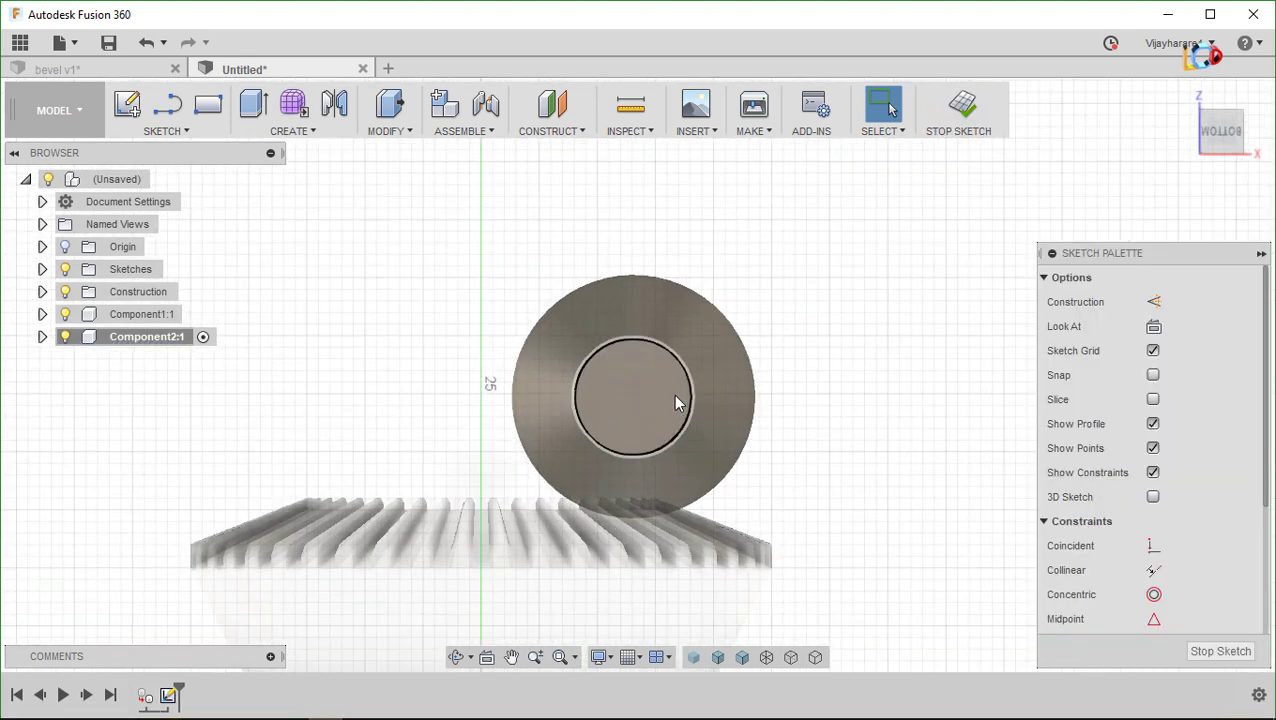
scroll(678, 380, up, 3)
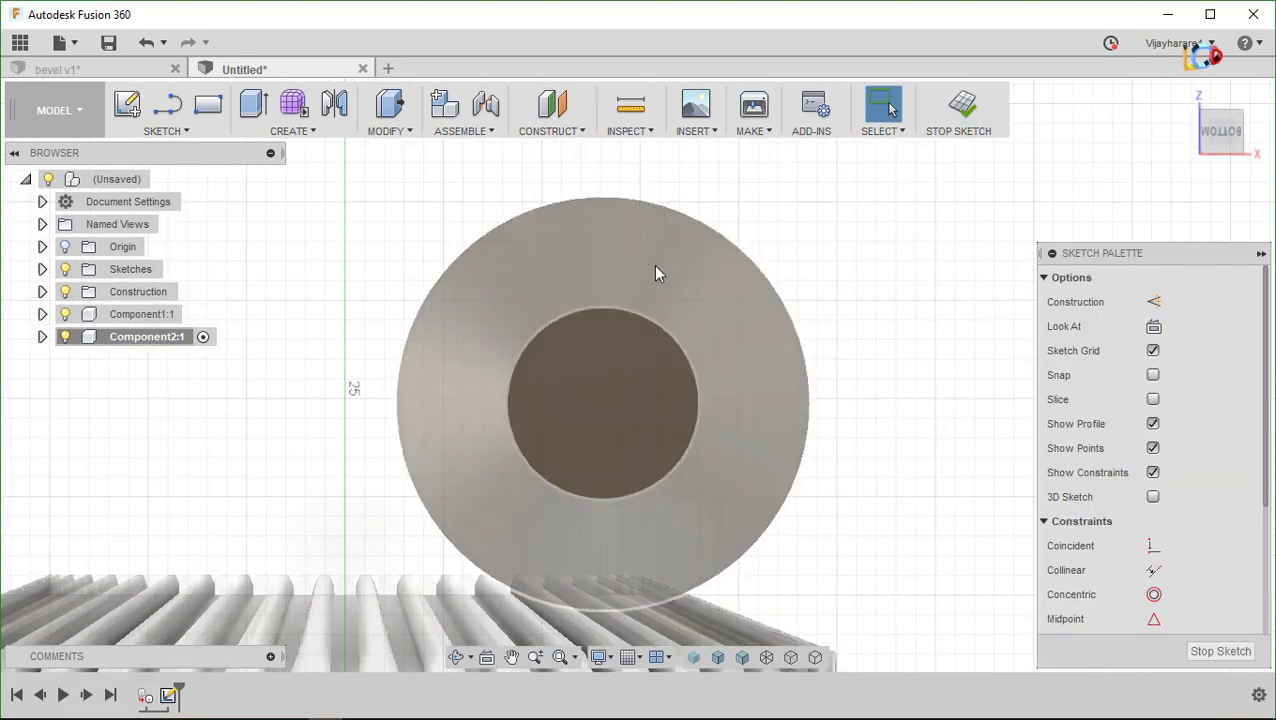
Draw a vertical construction line rising straight up from the face's centre
key(l)
click(1154, 301)
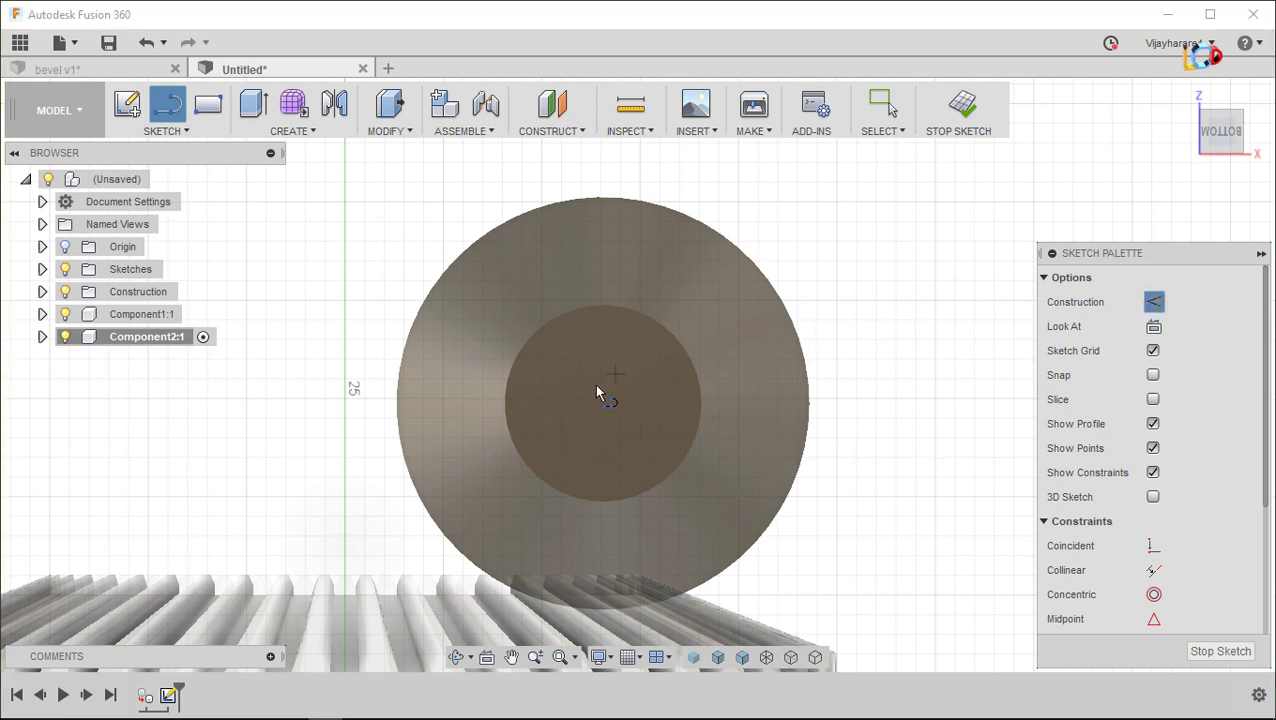
click(603, 404)
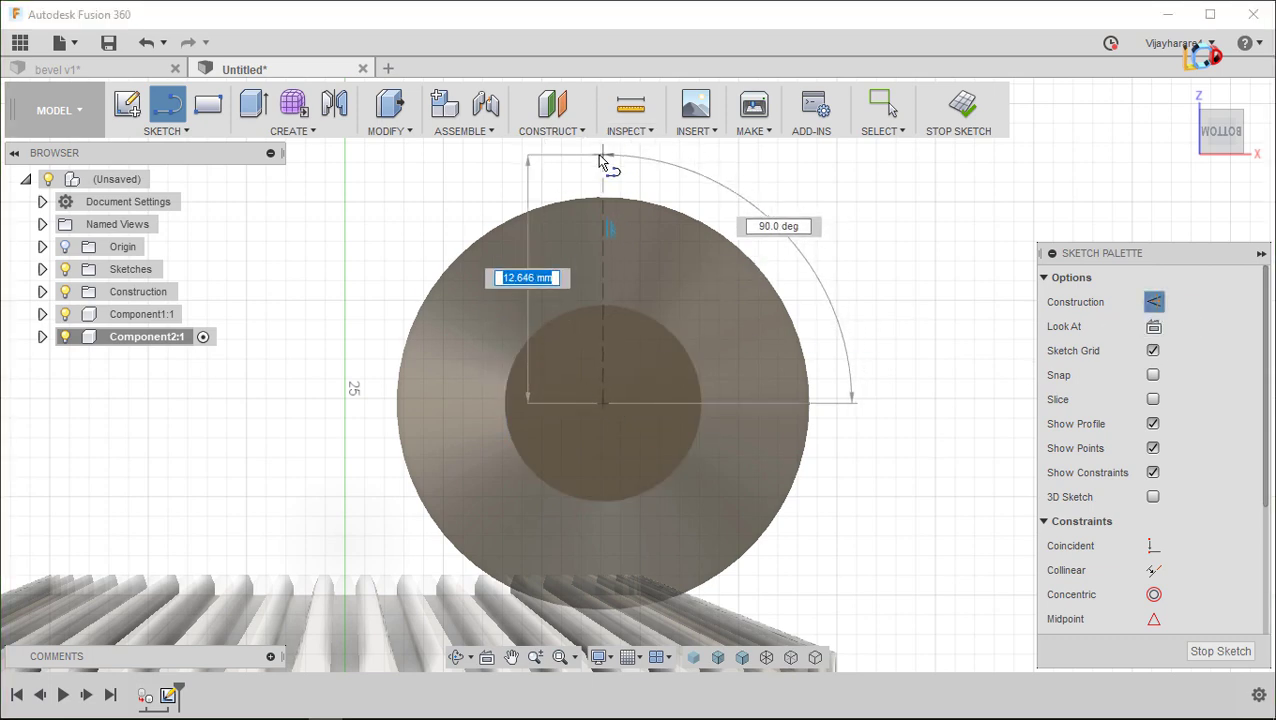
click(602, 156)
key(Escape)
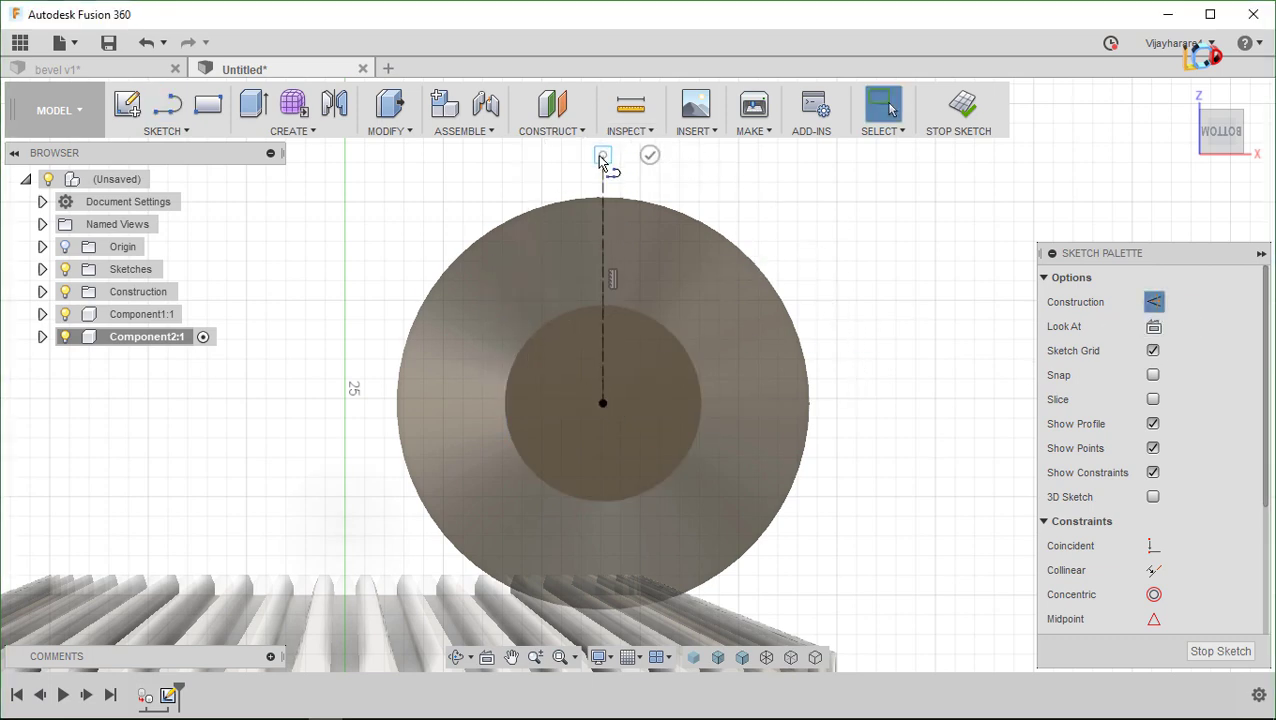
scroll(622, 273, up, 2)
scroll(622, 273, up, 1)
key(l)
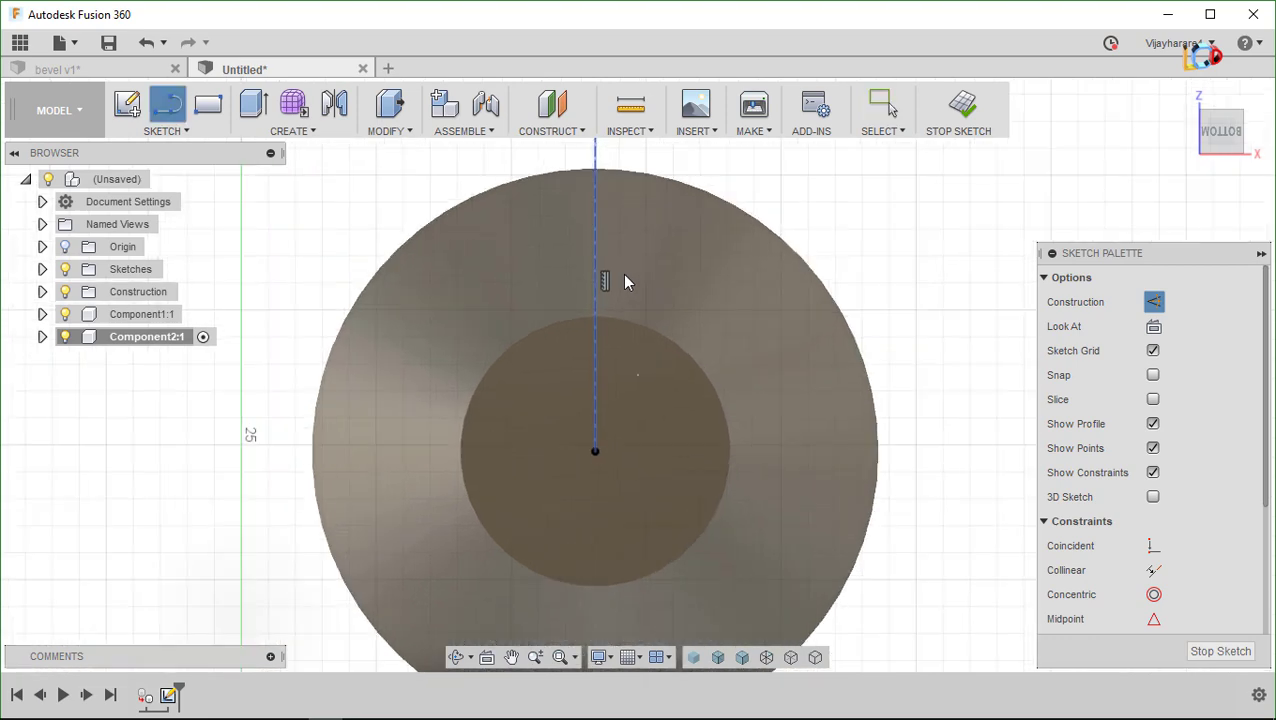
scroll(547, 305, up, 2)
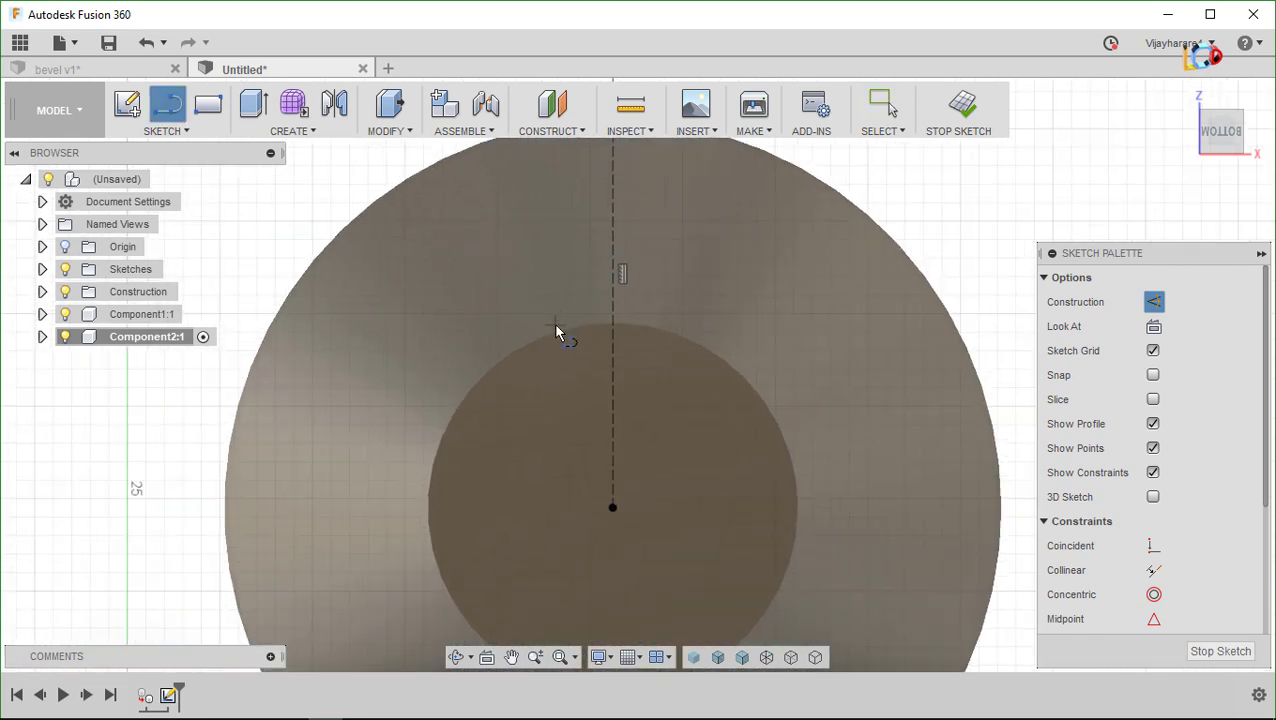
Draw a short vertical line and a diagonal ending on the construction line
click(568, 327)
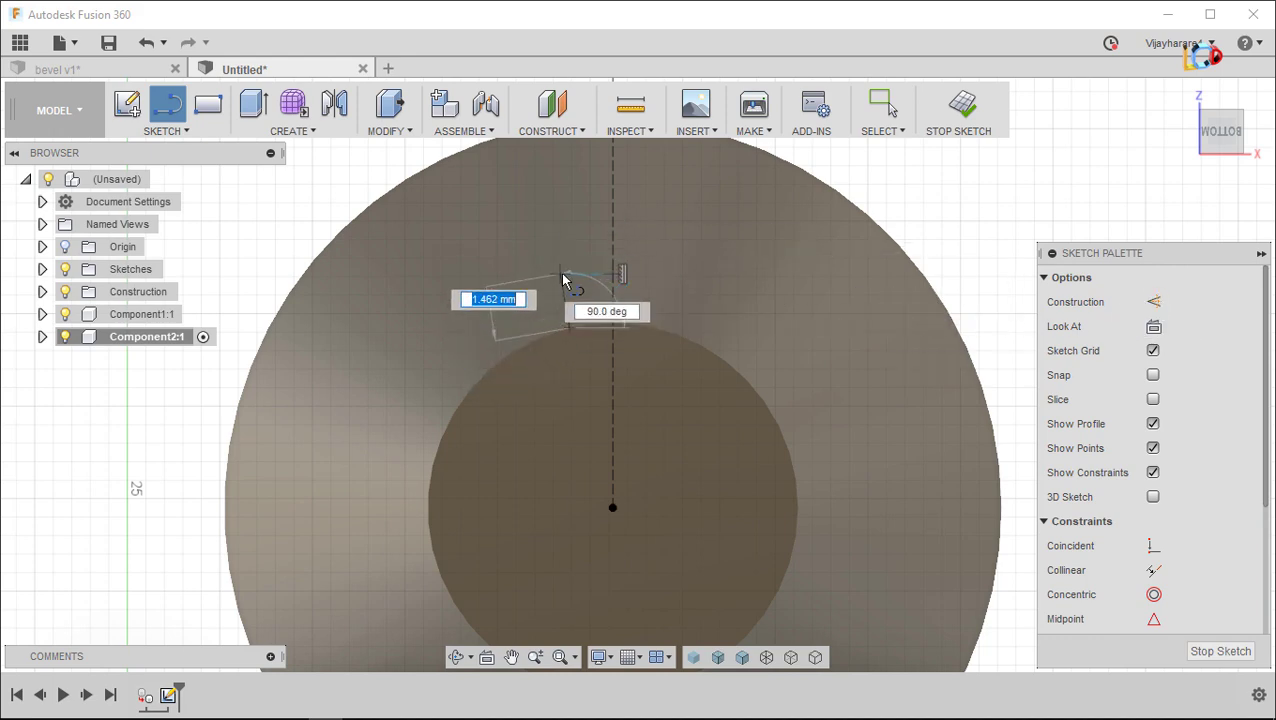
click(568, 276)
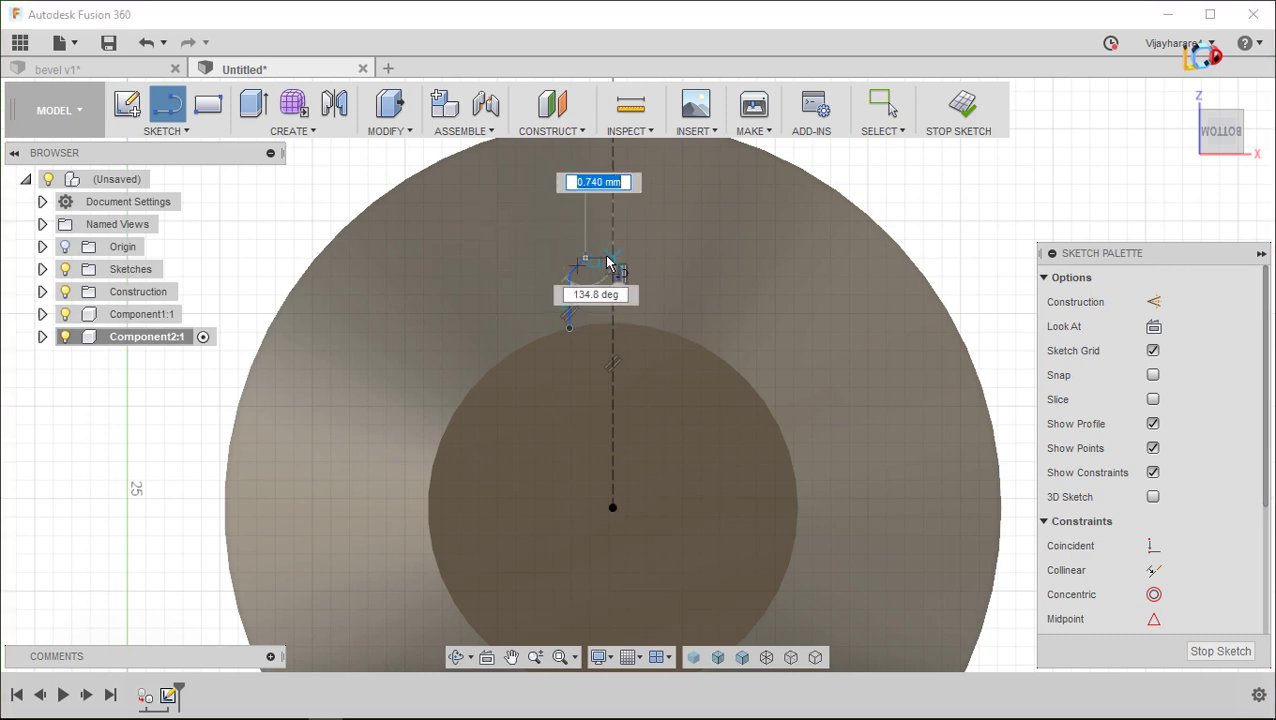
double_click(612, 256)
key(Escape)
scroll(600, 275, up, 3)
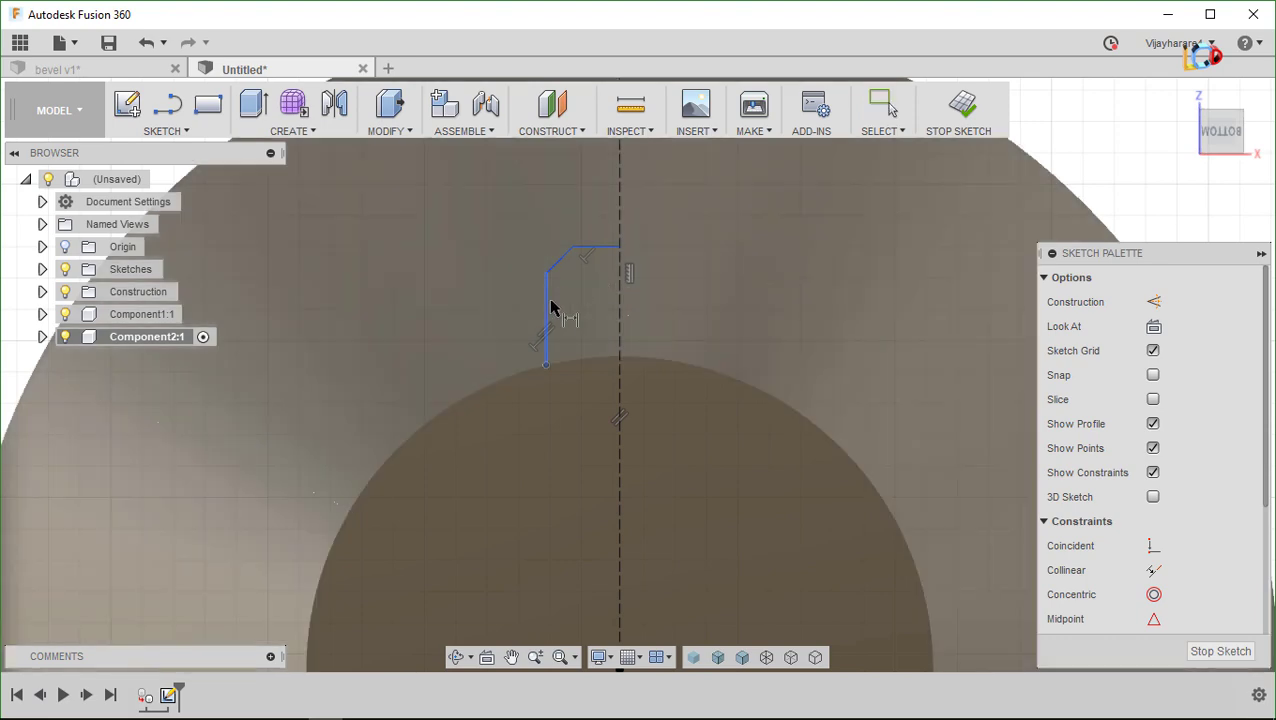
Dimension the vertical line's height to 0.5 mm
key(d)
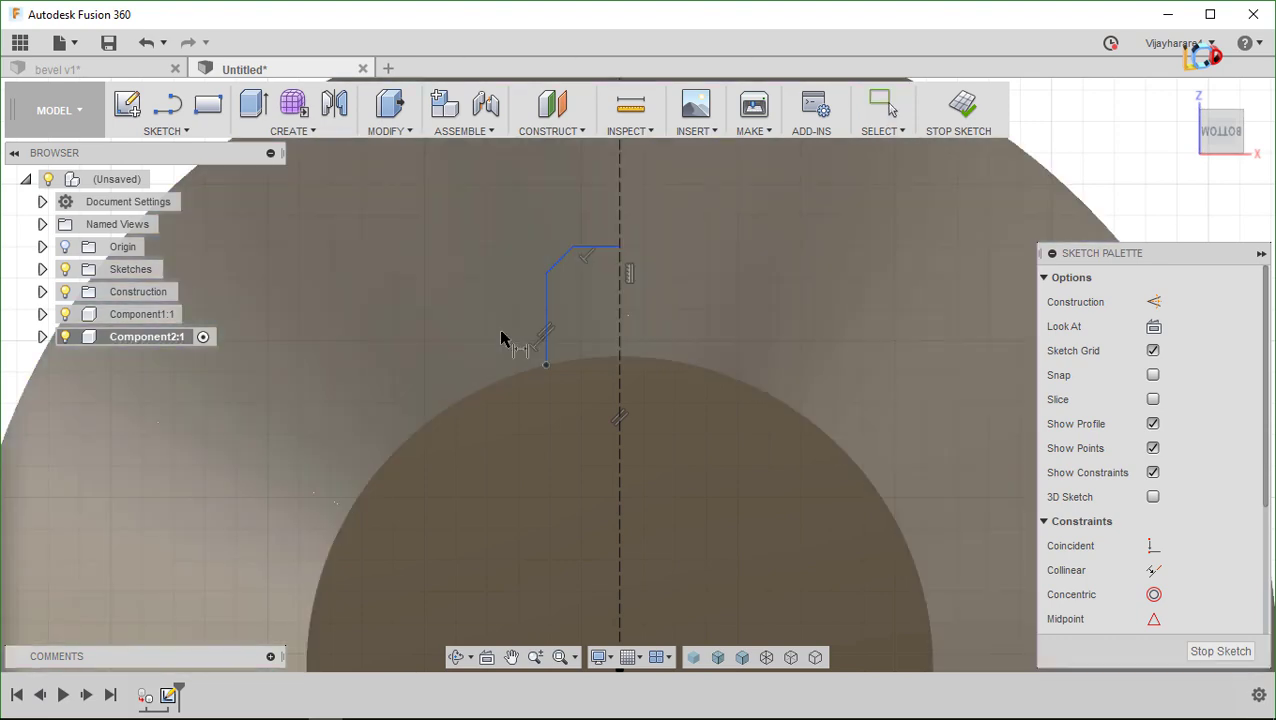
click(548, 316)
click(489, 329)
text(0.5)
key(Return)
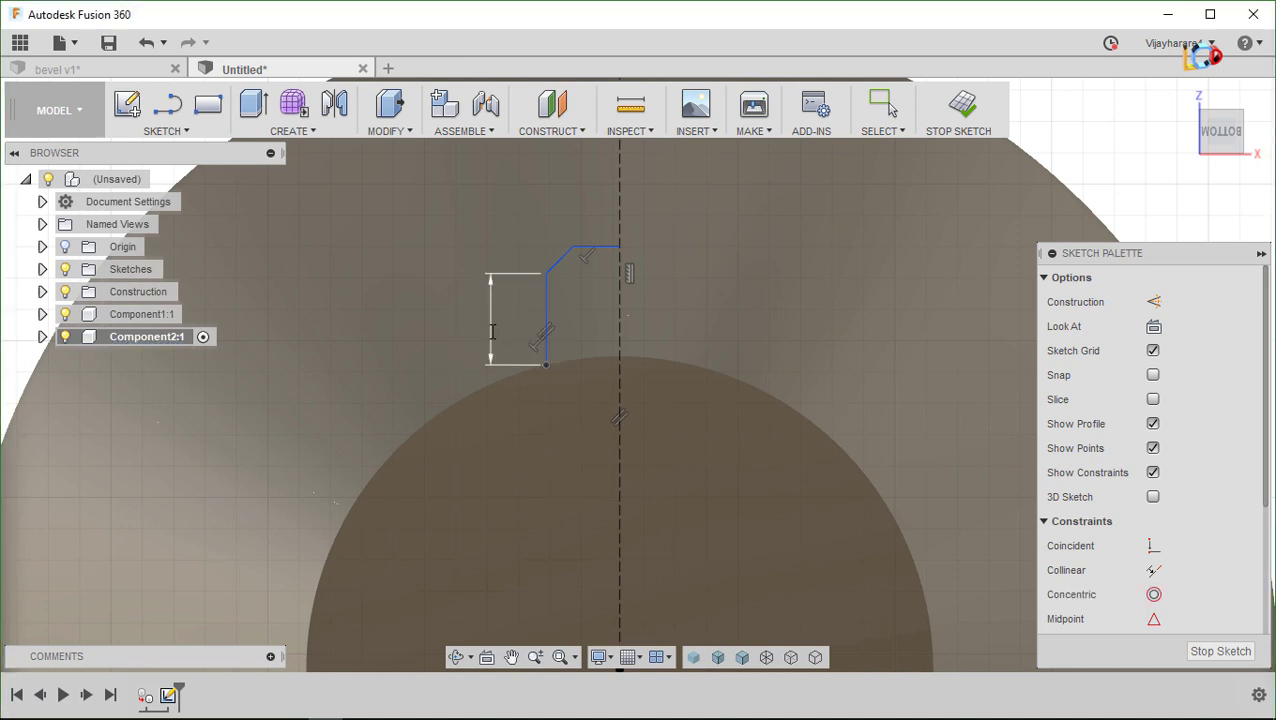
key(Escape)
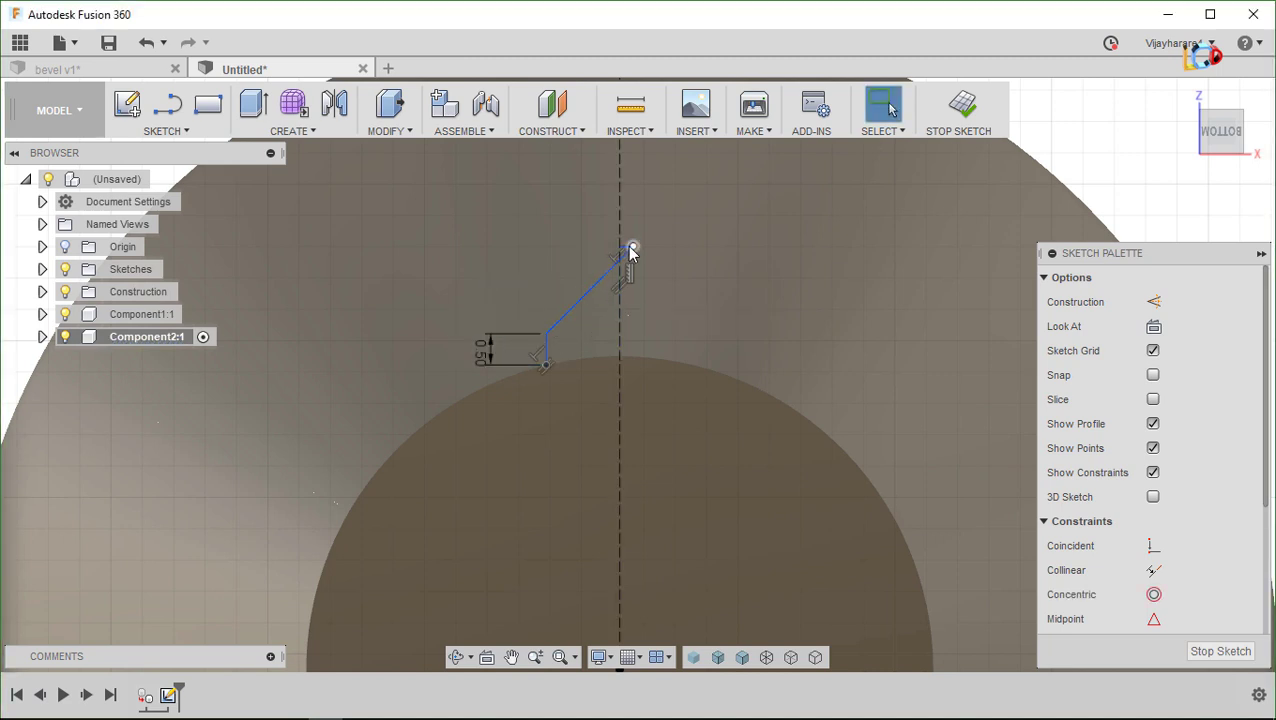
Inspect the diagonal line, its top endpoint and the construction line by selecting them
click(594, 285)
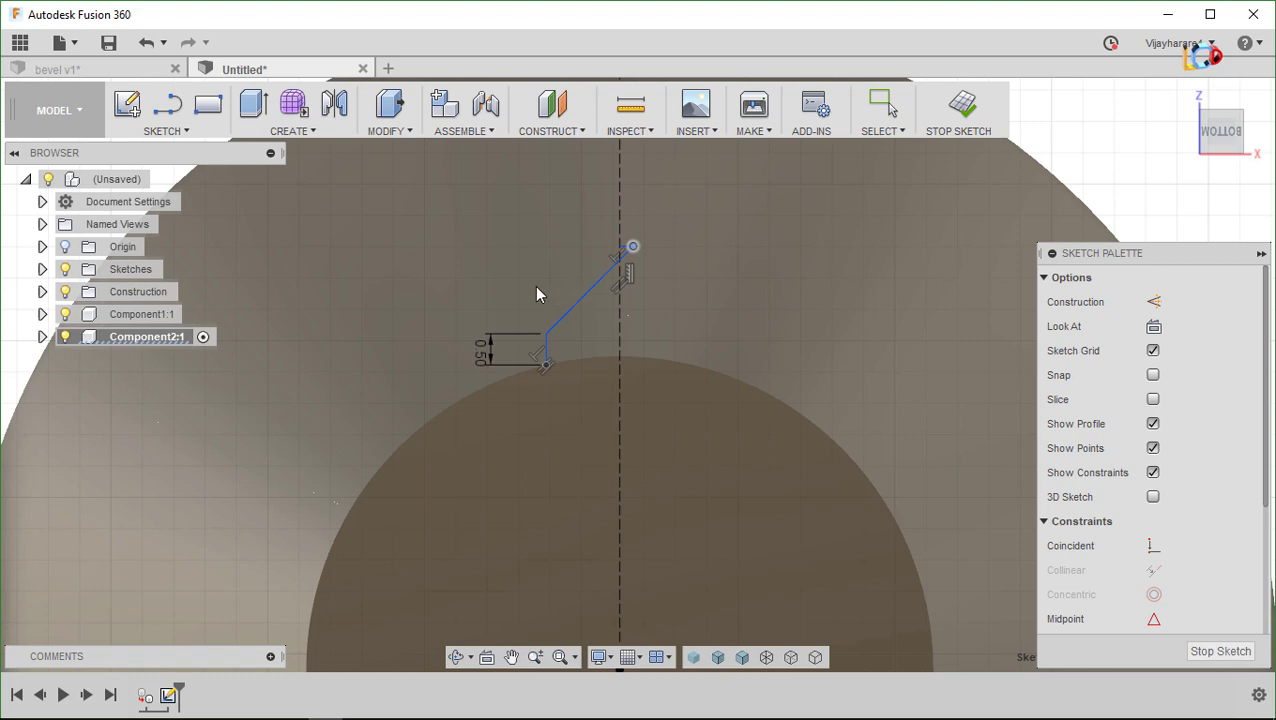
key(Escape)
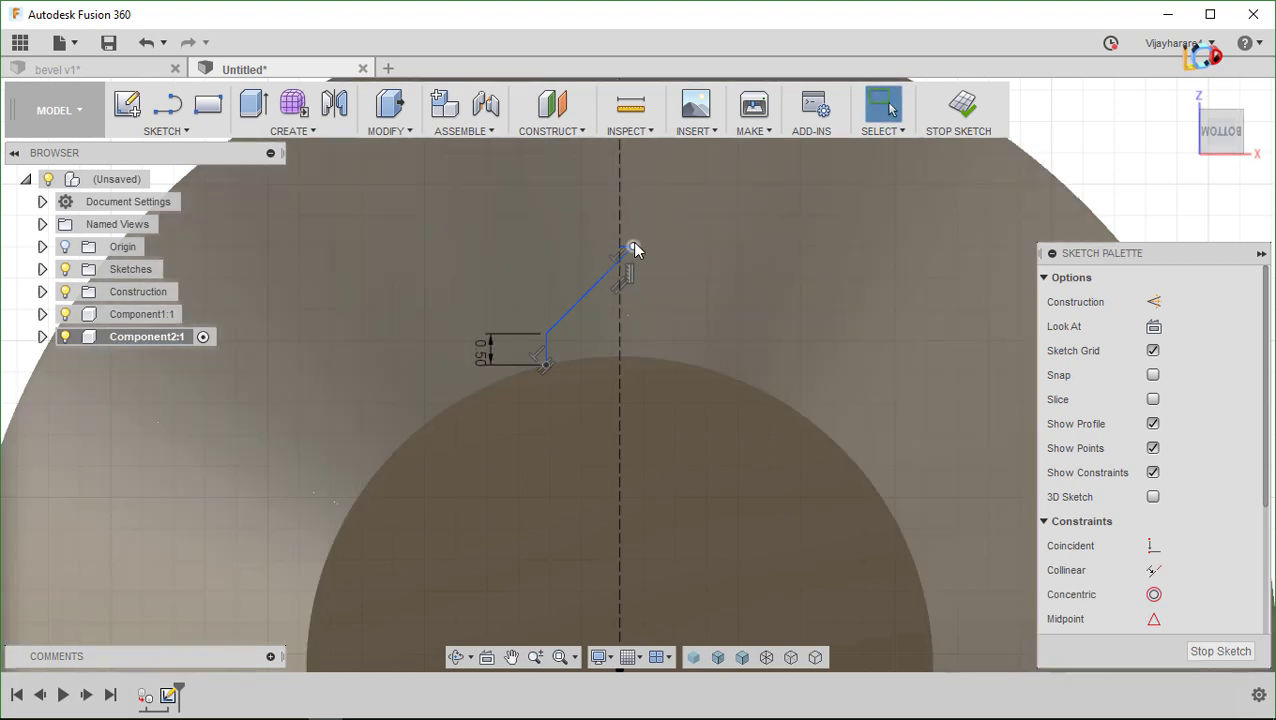
click(602, 275)
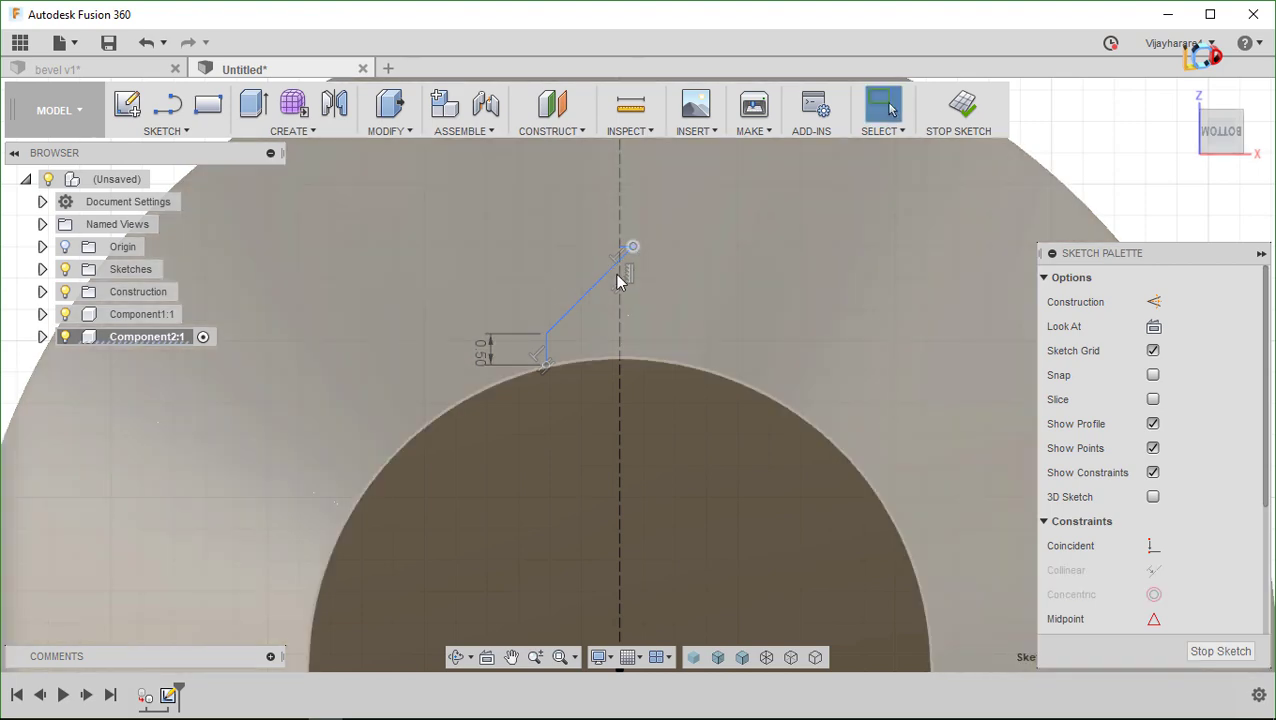
key(Escape)
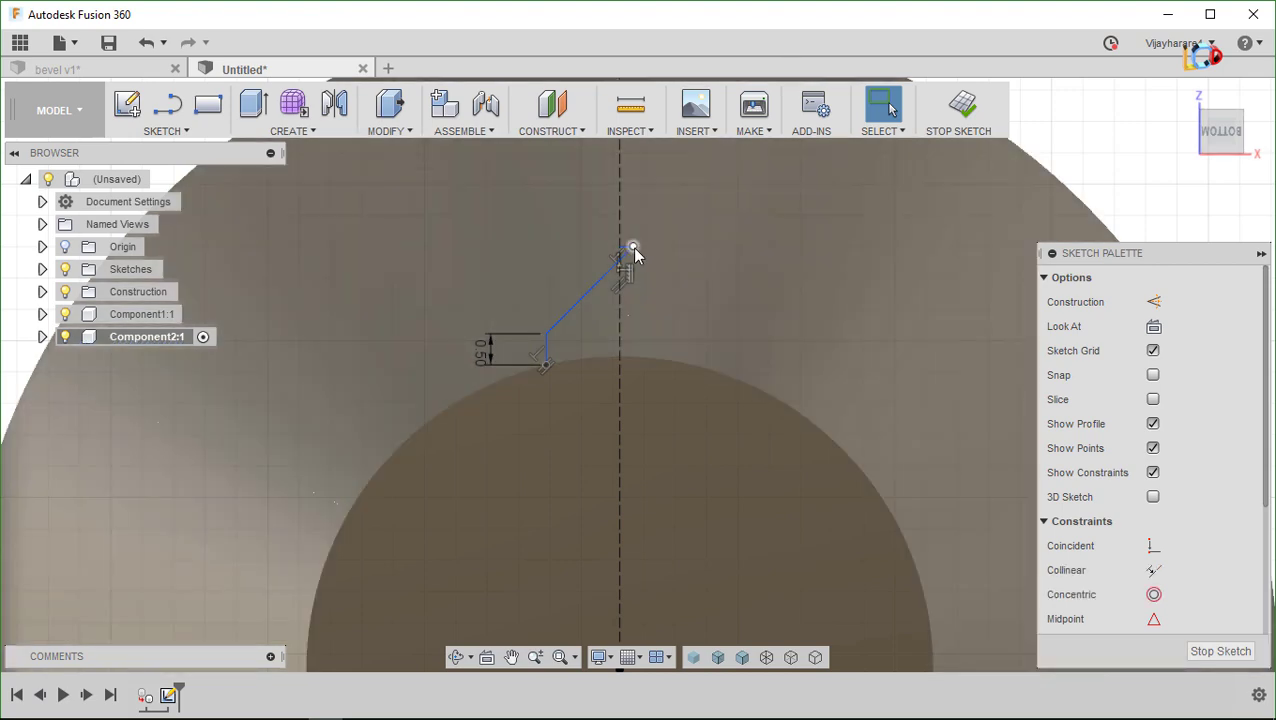
click(632, 246)
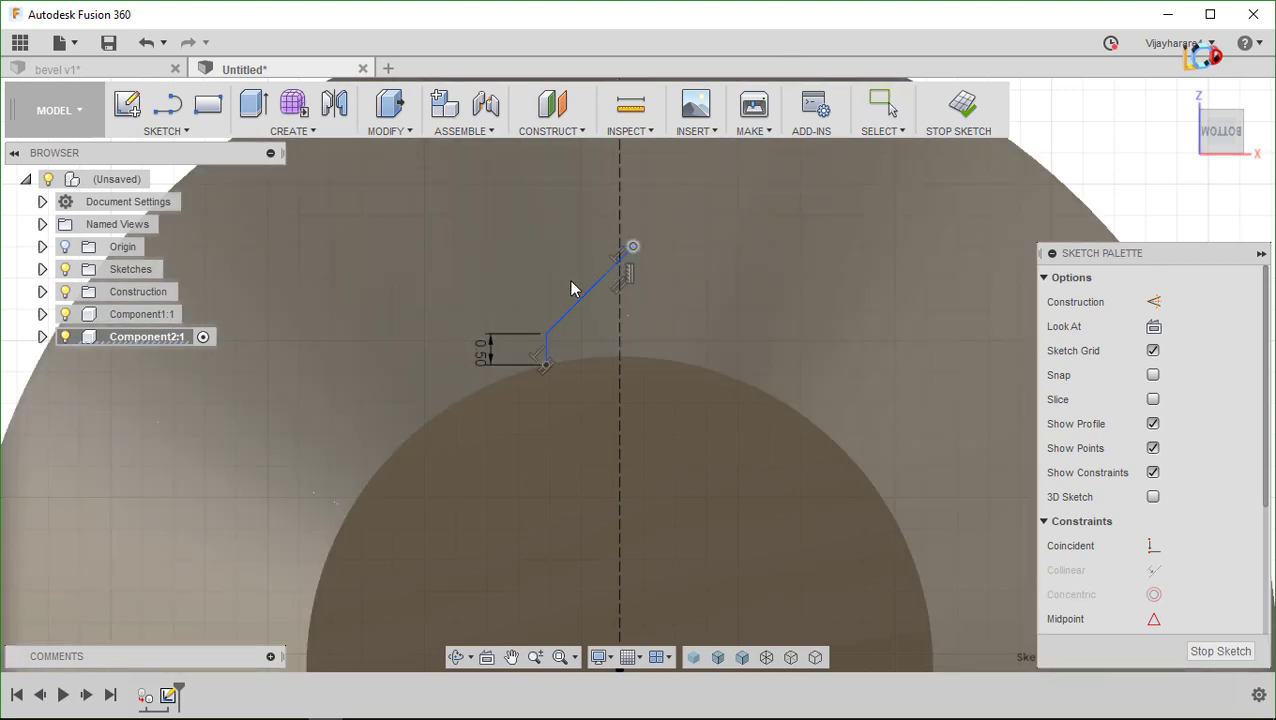
key(Escape)
click(592, 284)
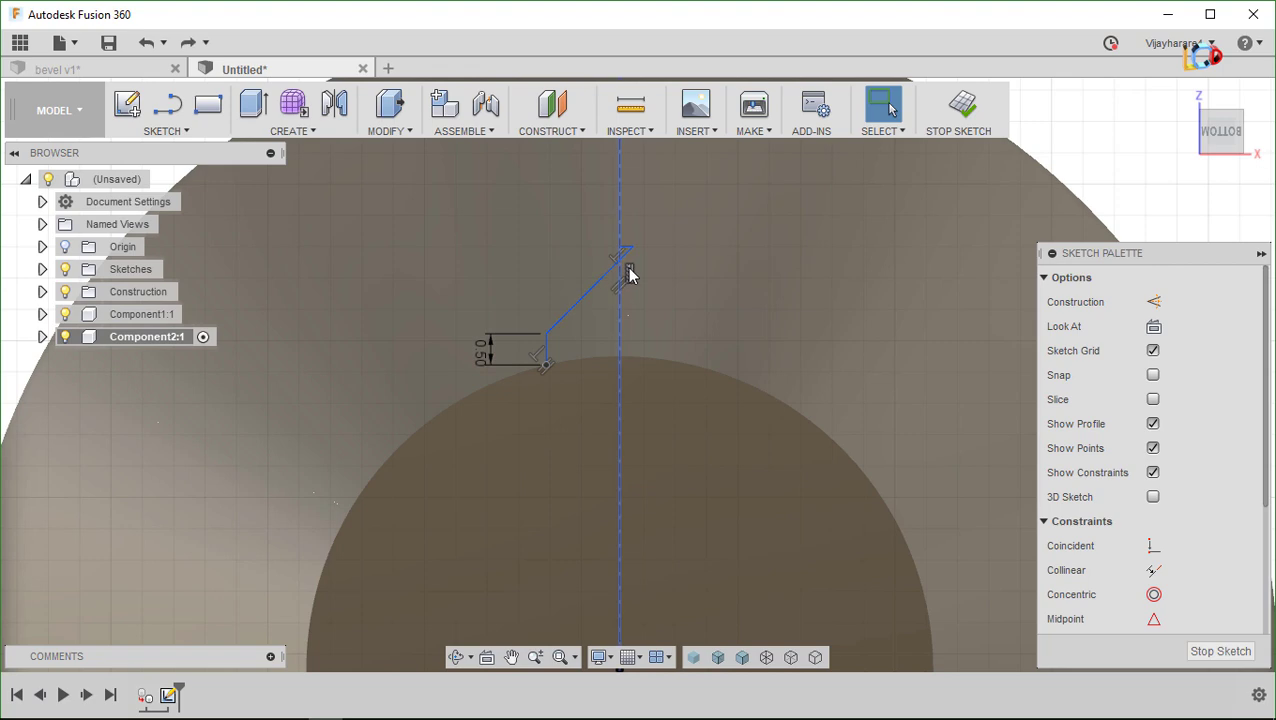
key(Escape)
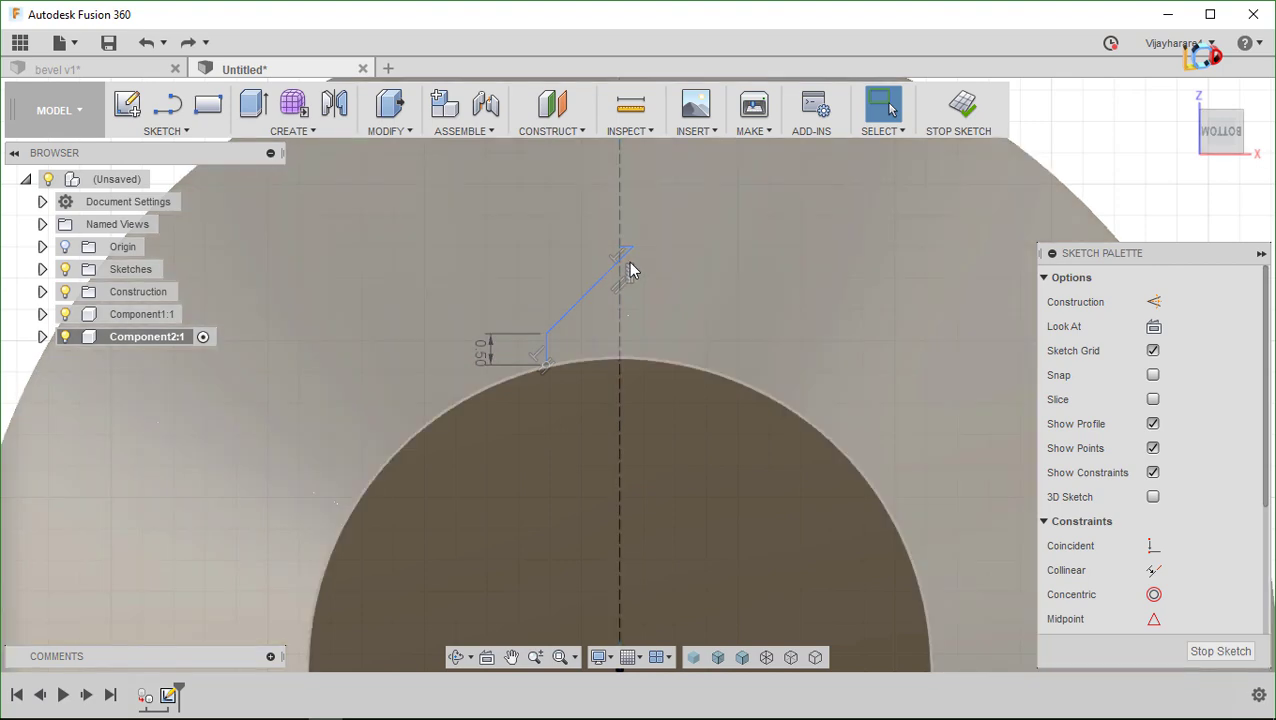
Undo back to the 1.462 mm profile, reposition the horizontal and vertical lines, then edit that dimension
key(ctrl+z)
click(587, 250)
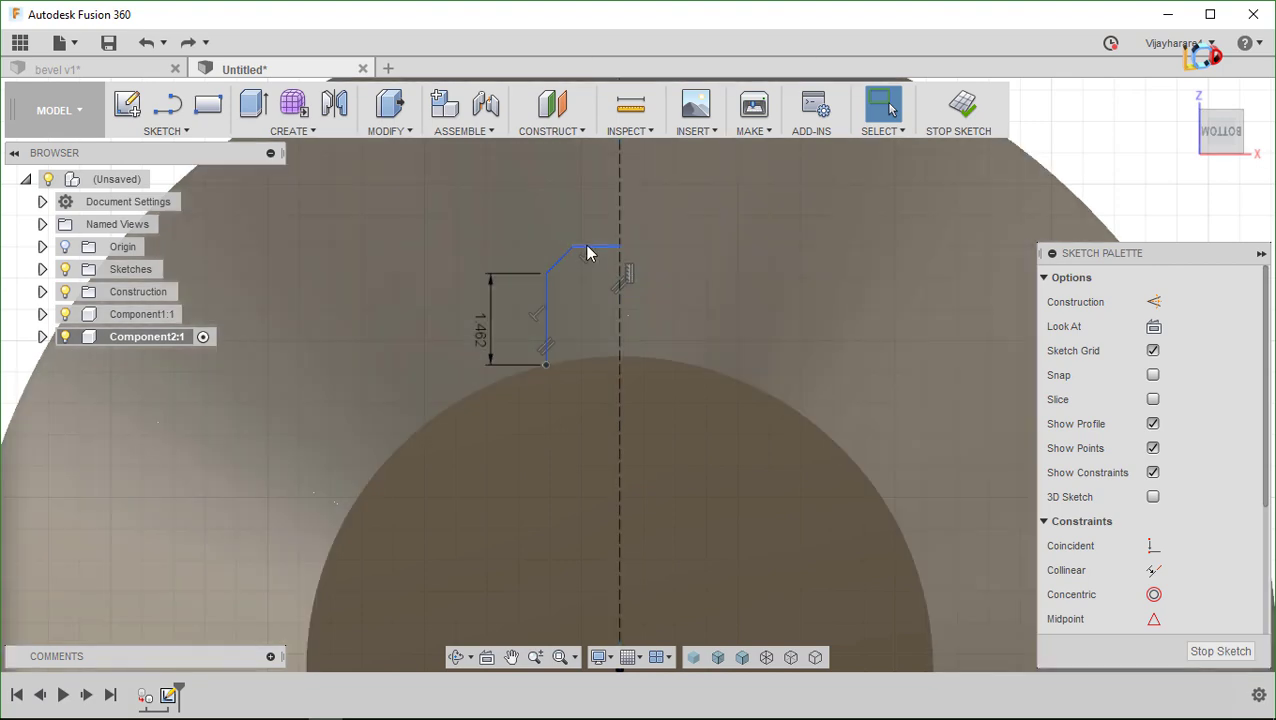
mouse_move(587, 252)
mouse_down()
mouse_move(613, 263)
mouse_move(607, 240)
mouse_up()
drag(543, 294, 551, 305)
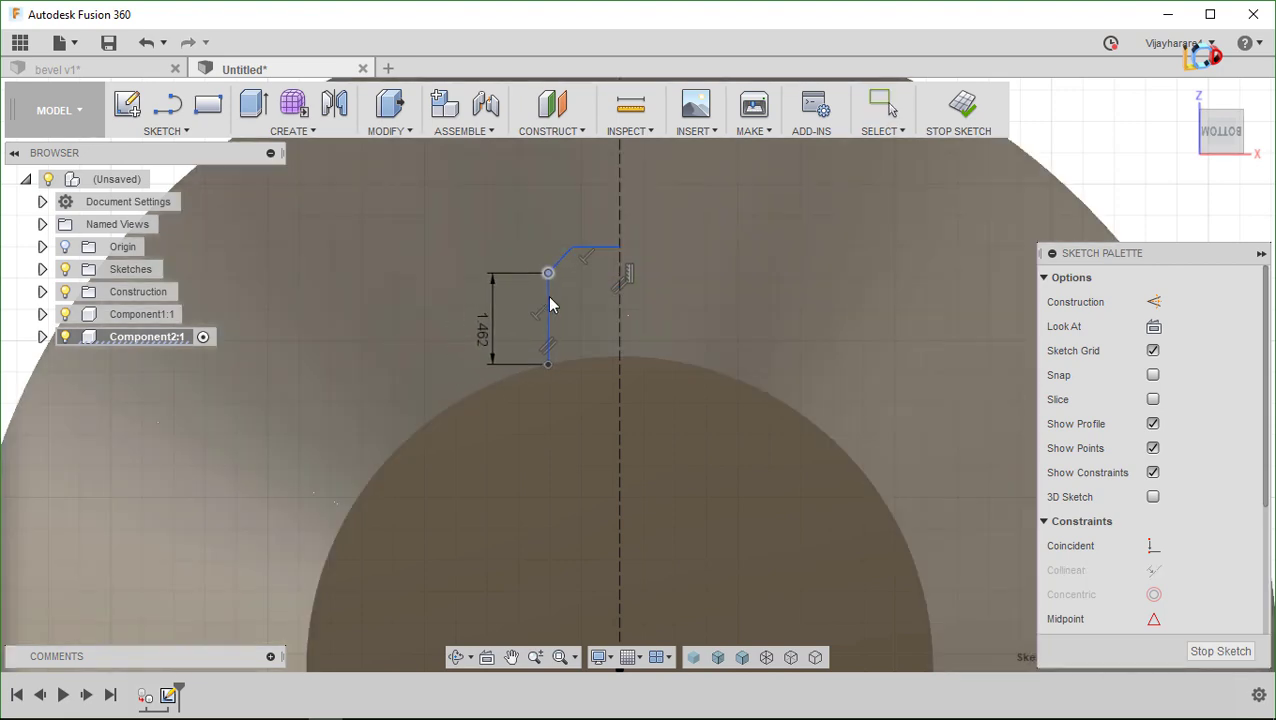
double_click(478, 323)
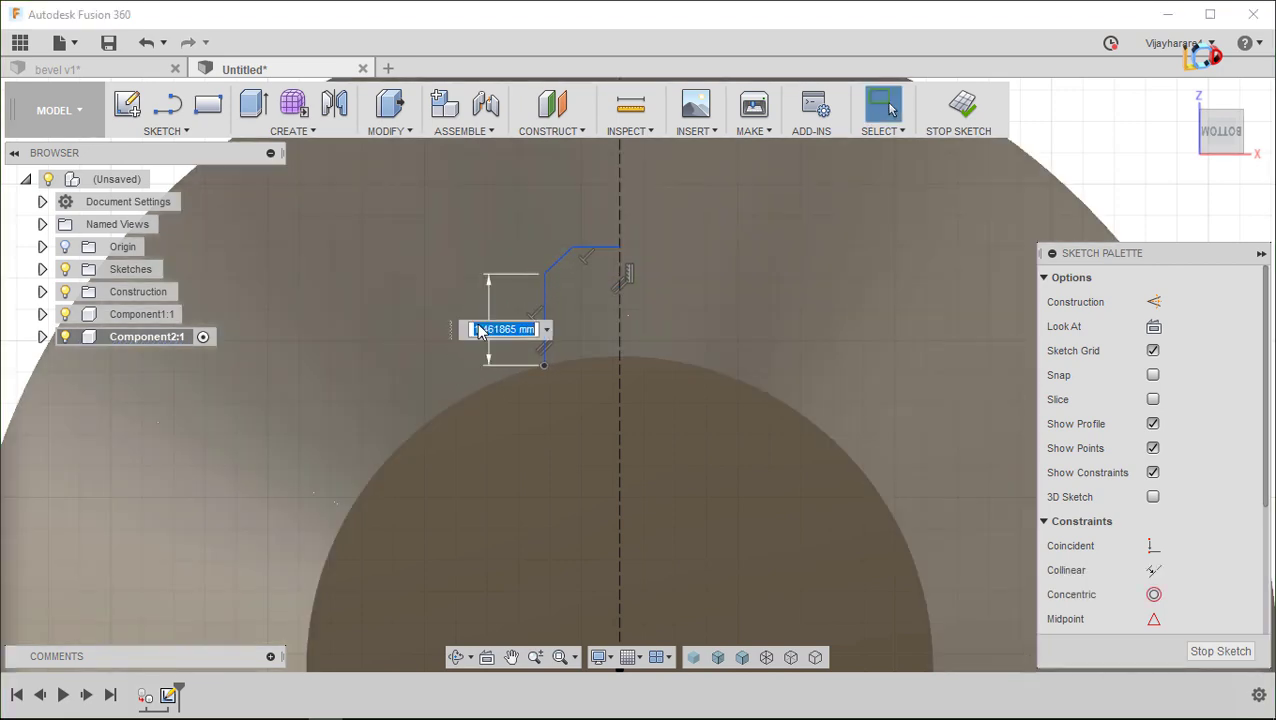
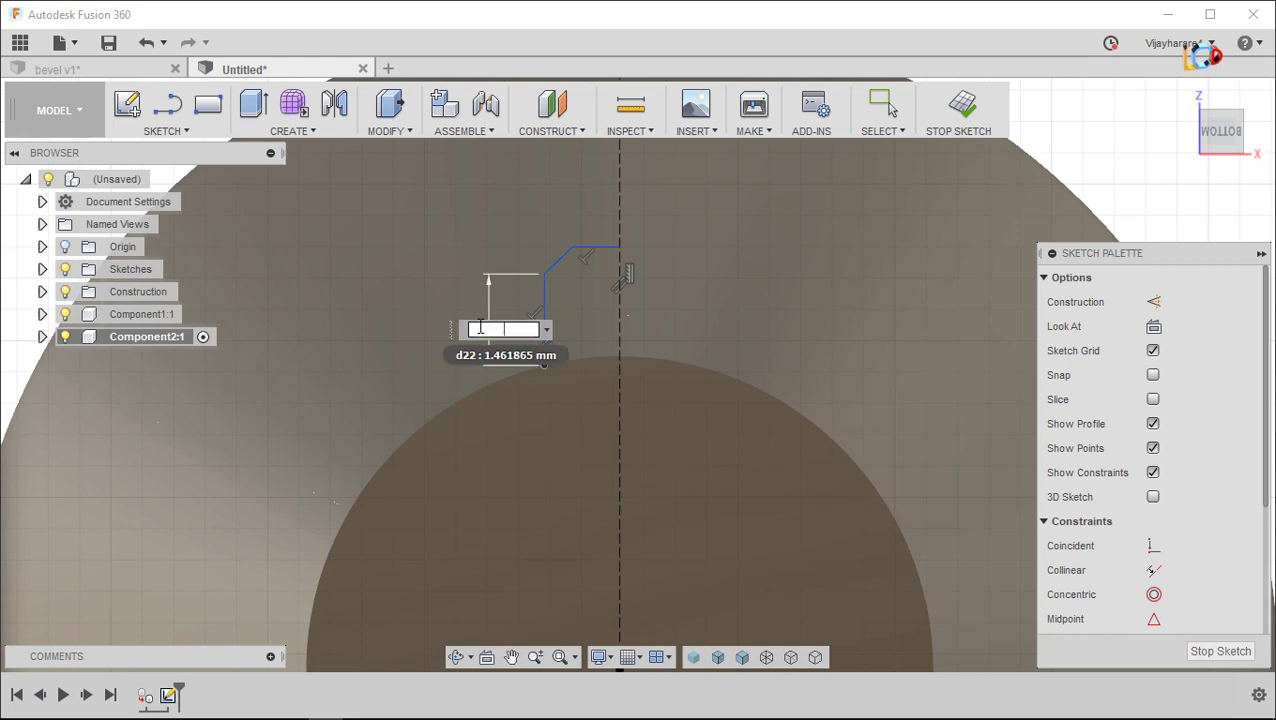
Commit the 0.50 height and pull the flank line's top endpoint down and left
key(Return)
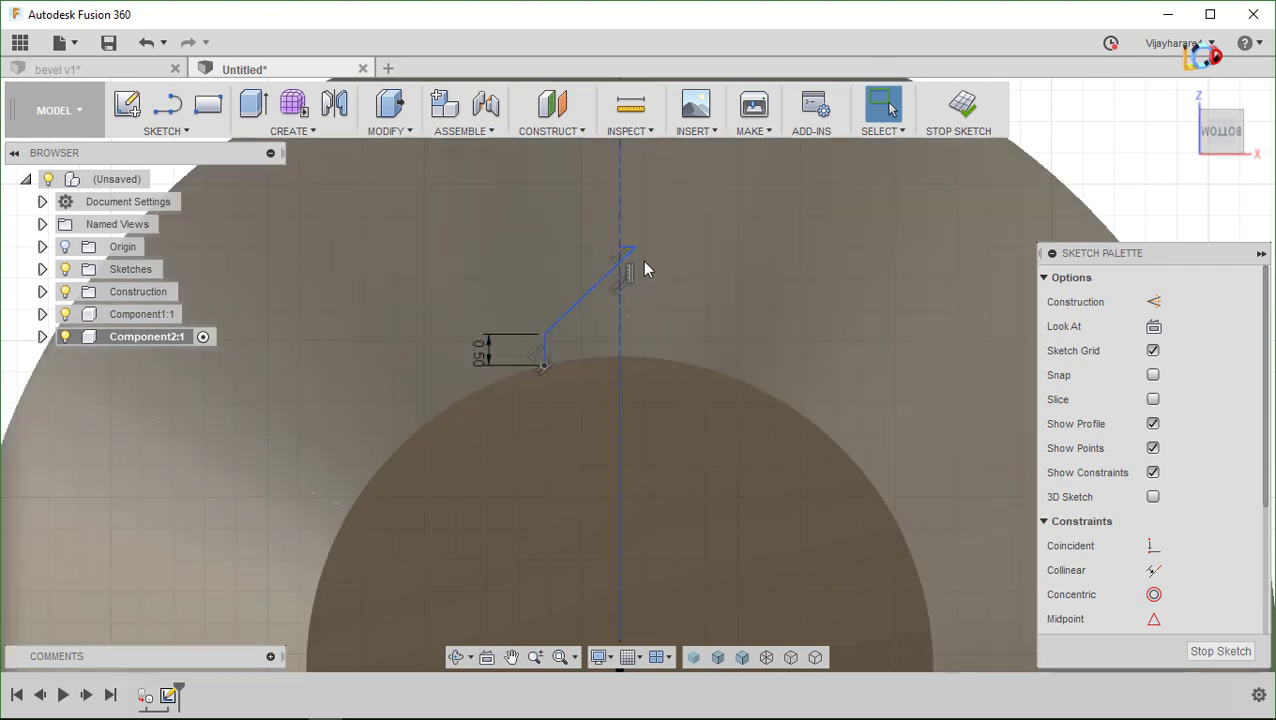
scroll(643, 256, up, 3)
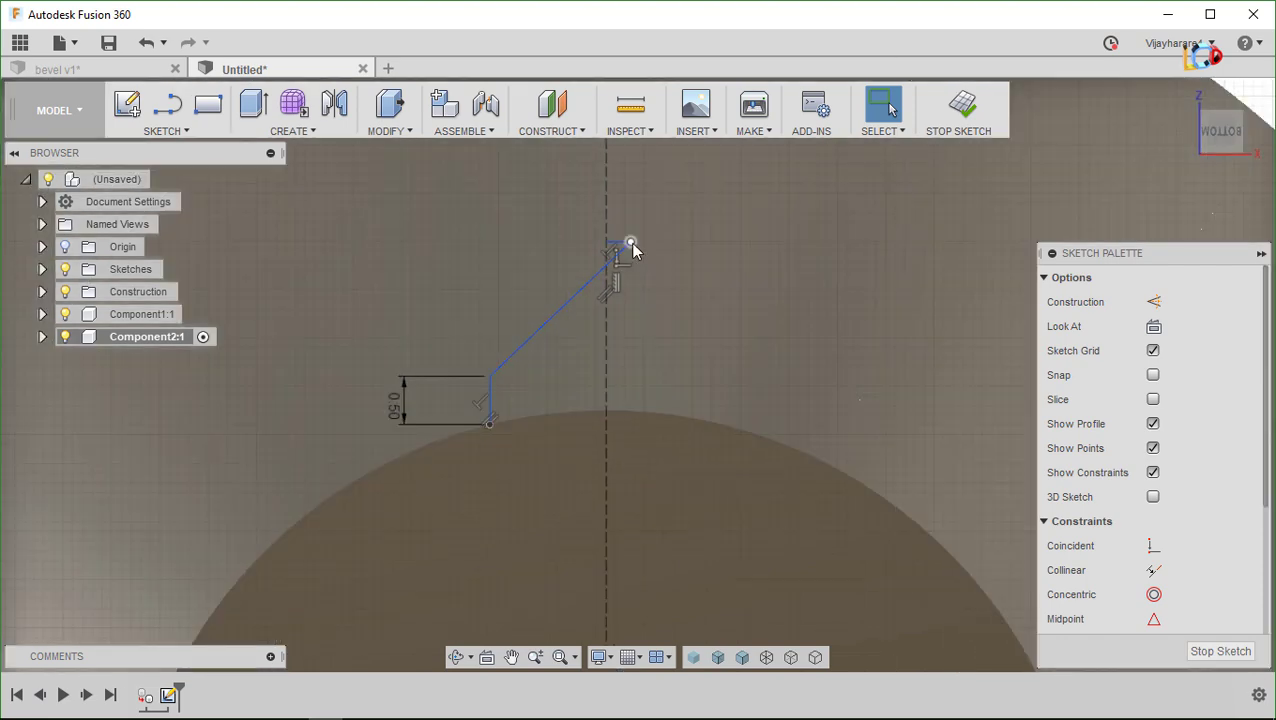
drag(628, 243, 535, 330)
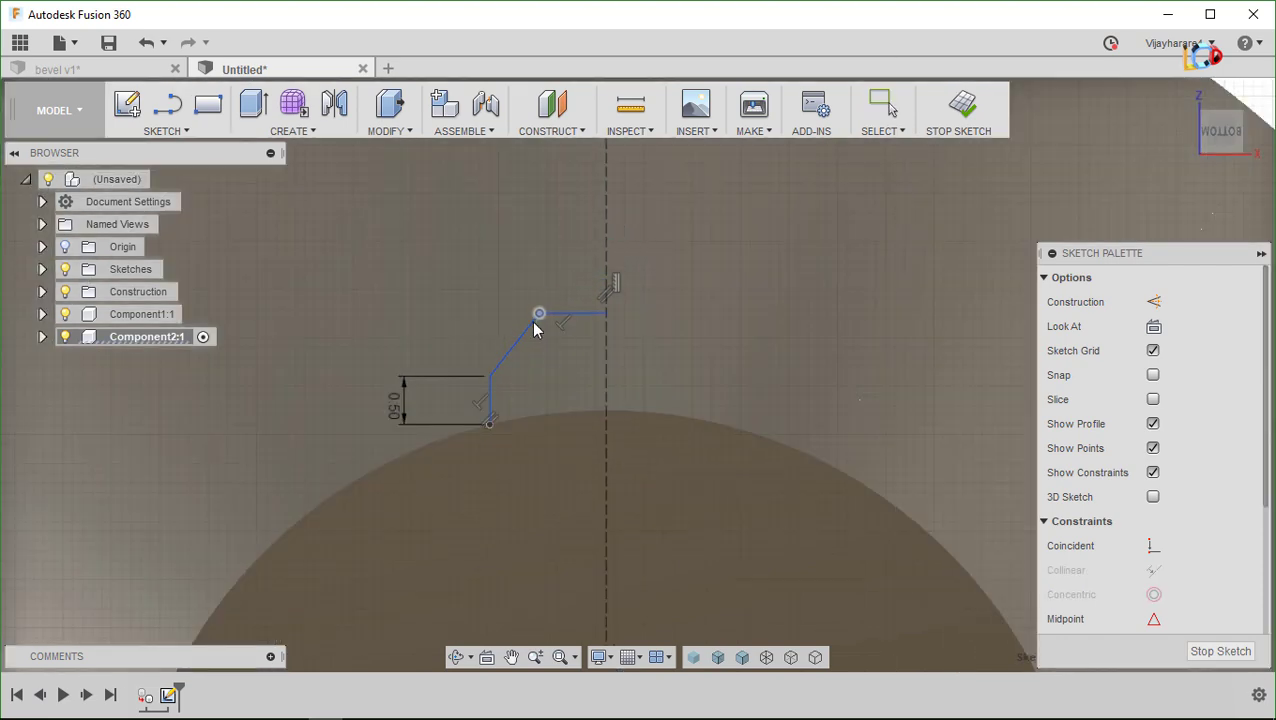
key(Escape)
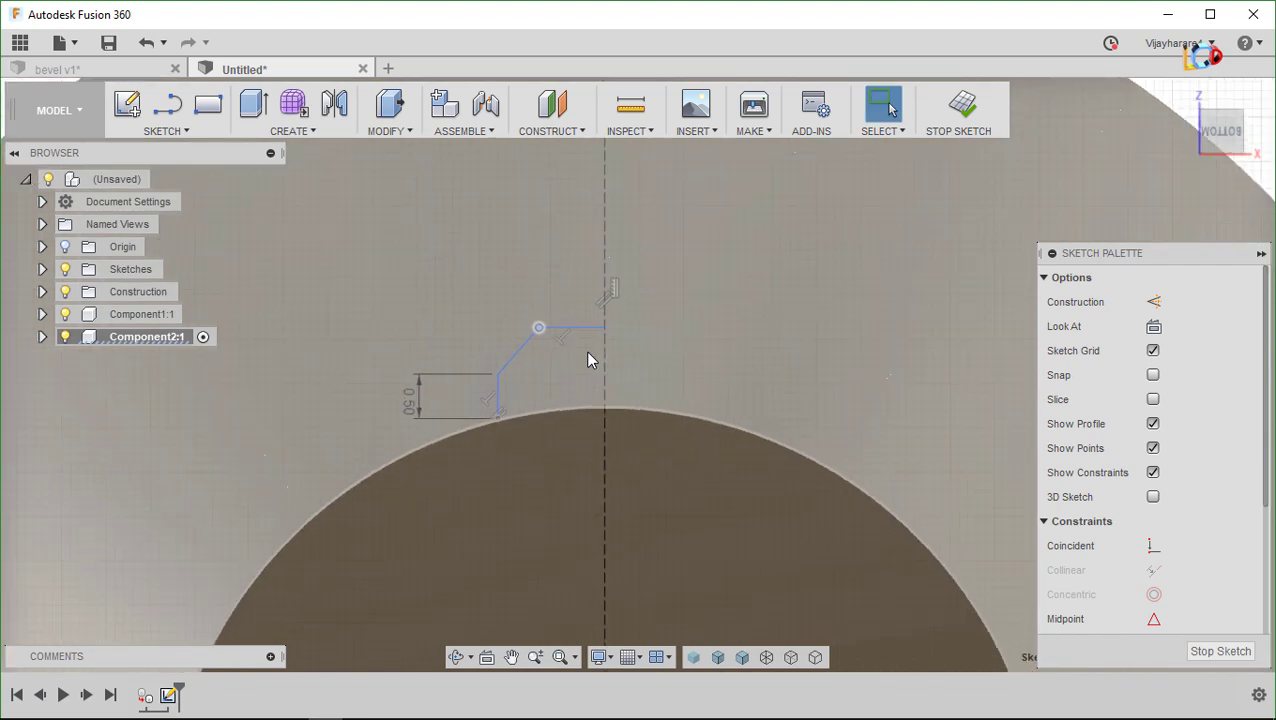
Draw a horizontal construction line leftward from the tooth's bottom endpoint
key(l)
click(1151, 302)
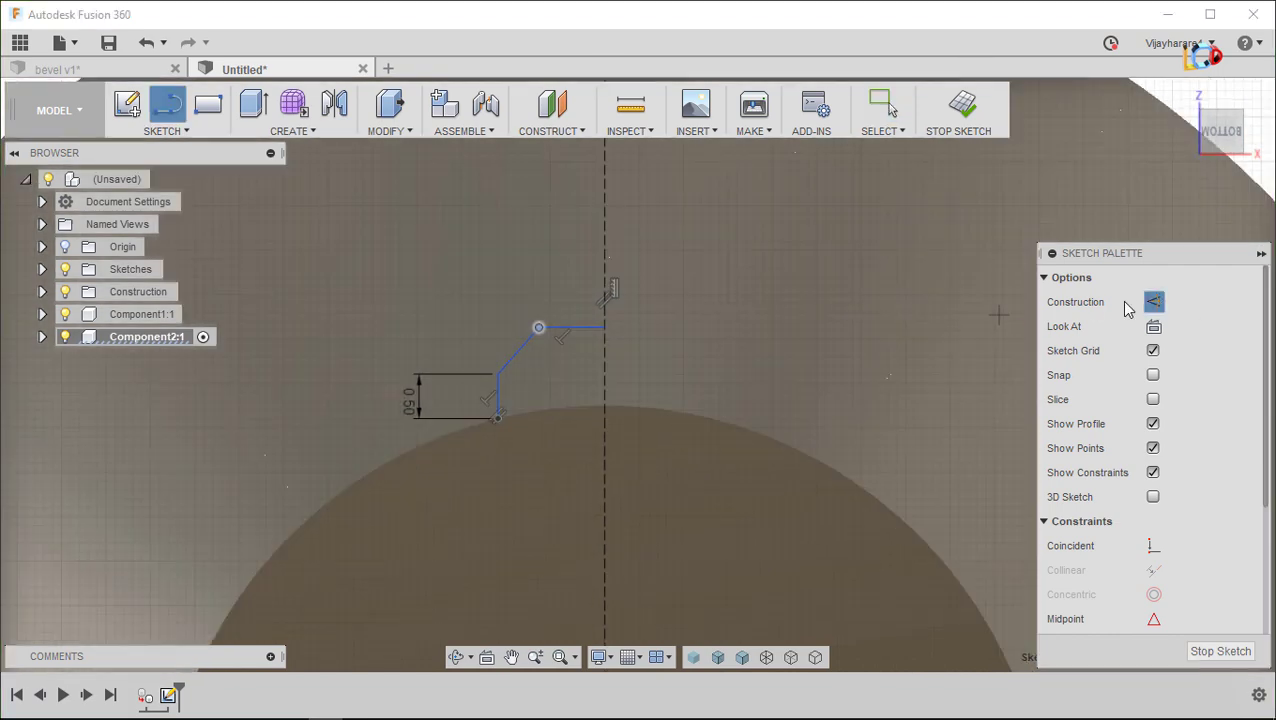
click(498, 378)
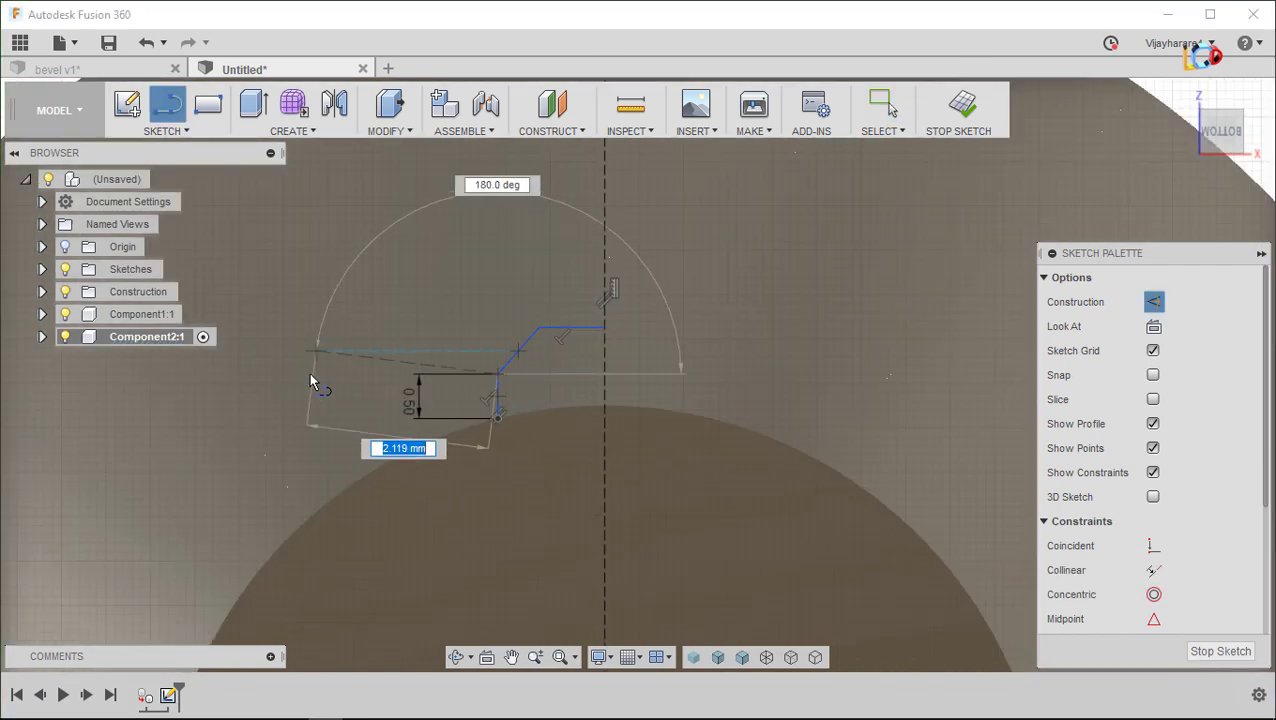
click(310, 376)
key(Escape)
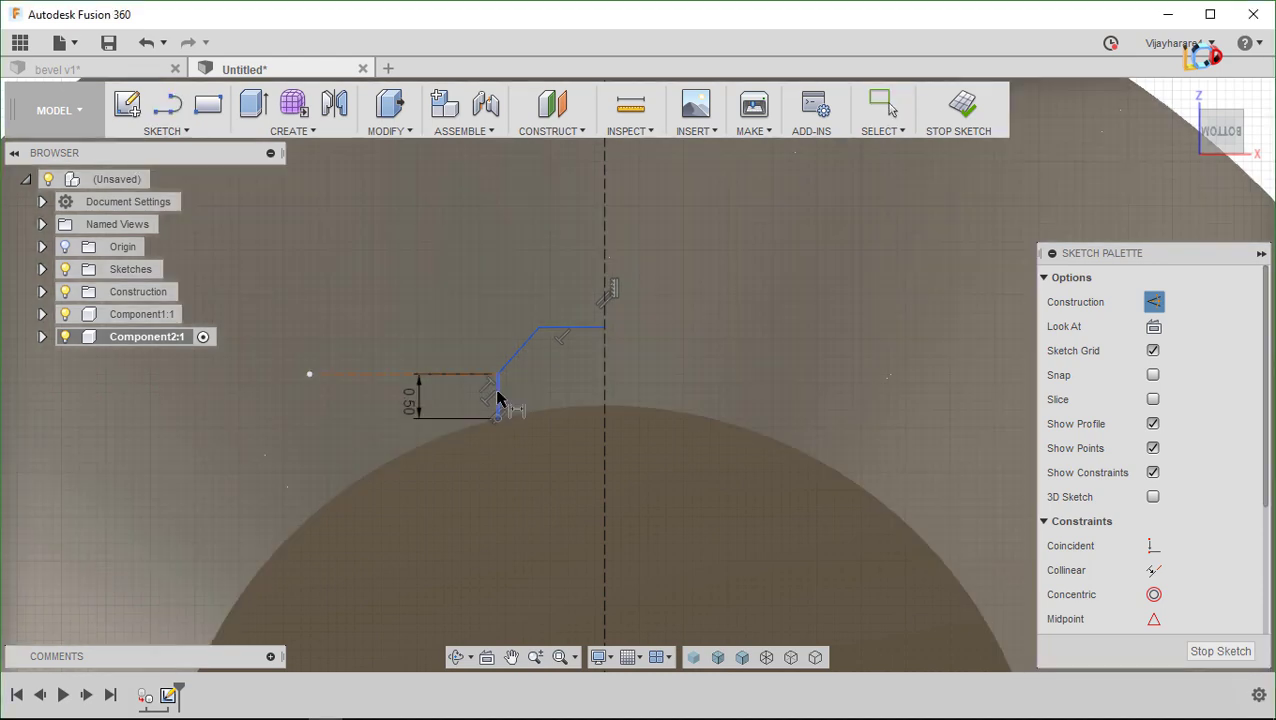
Dimension the tooth's offset from the vertical centre line to 0.50
click(497, 398)
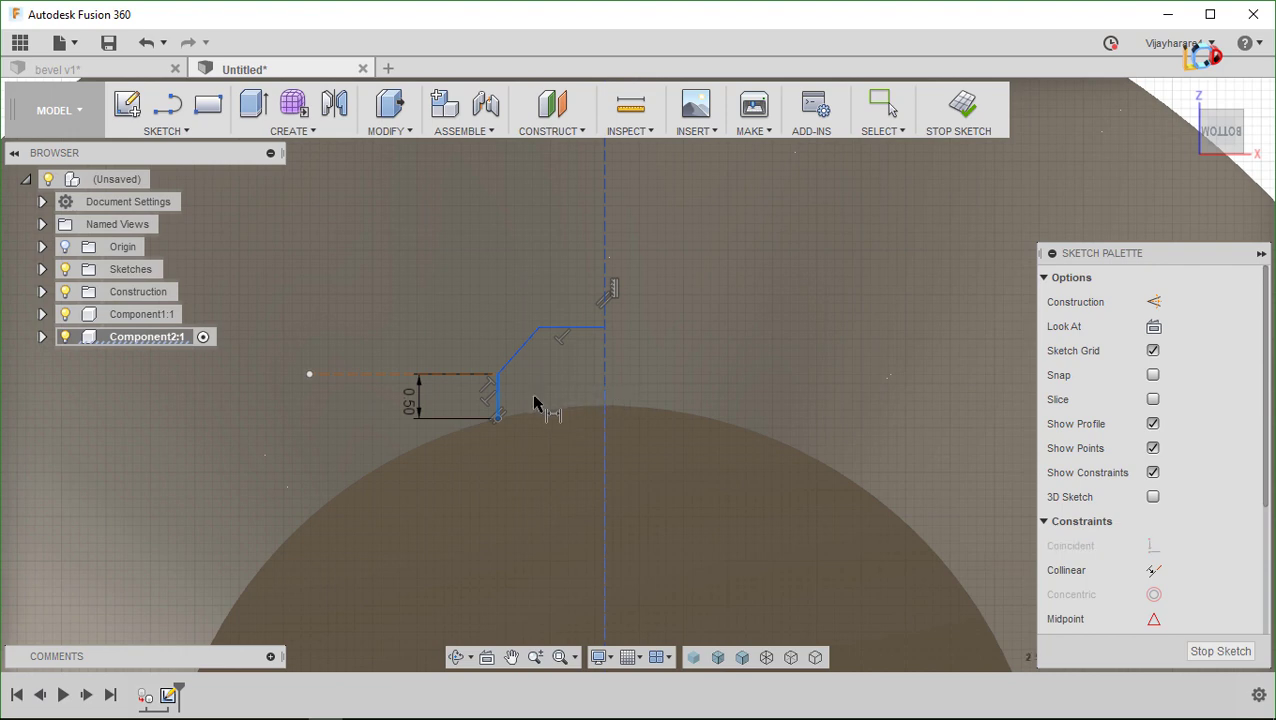
key(d)
click(557, 430)
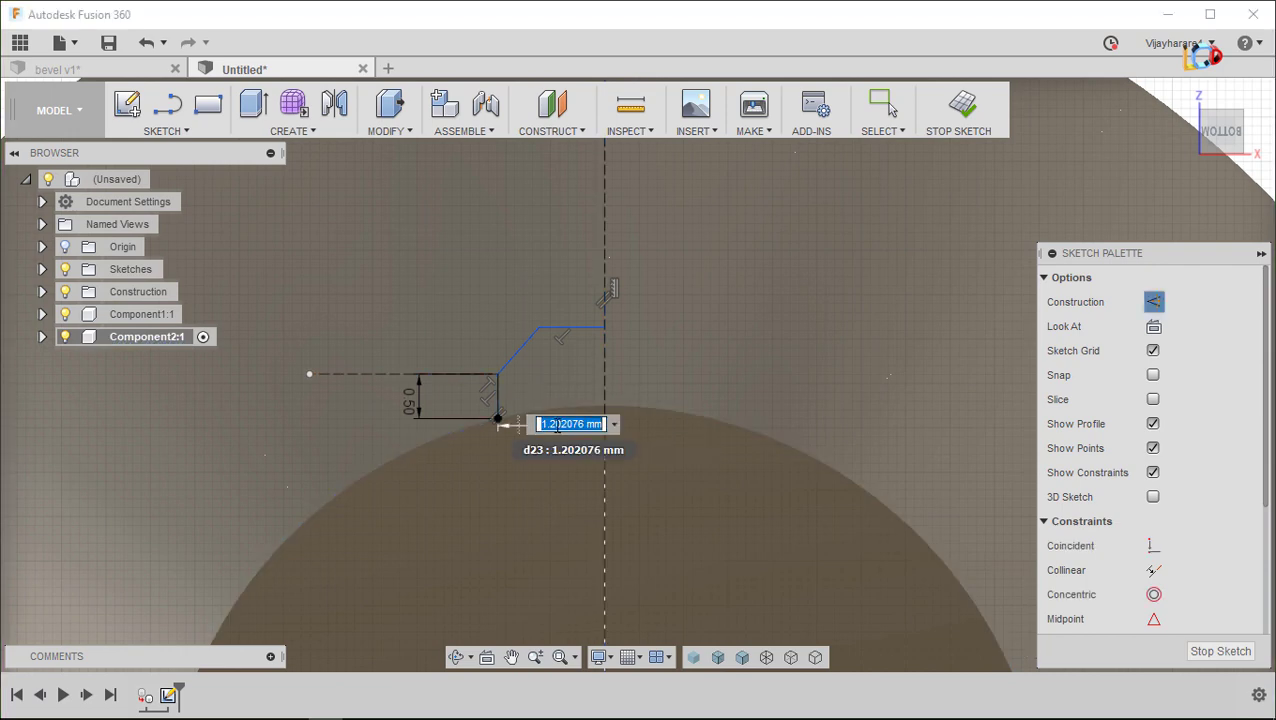
key(Return)
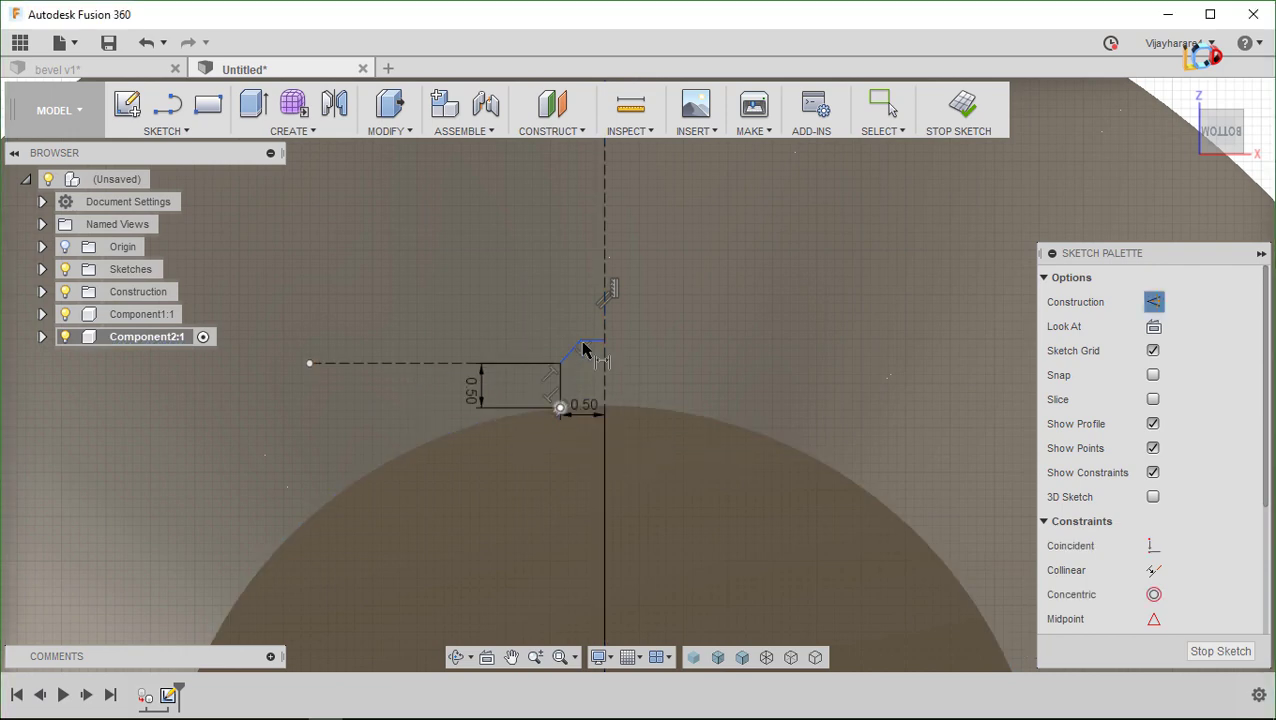
scroll(575, 350, down, 2)
Dimension the flank angle to 115° and the top line to 0.25
click(557, 366)
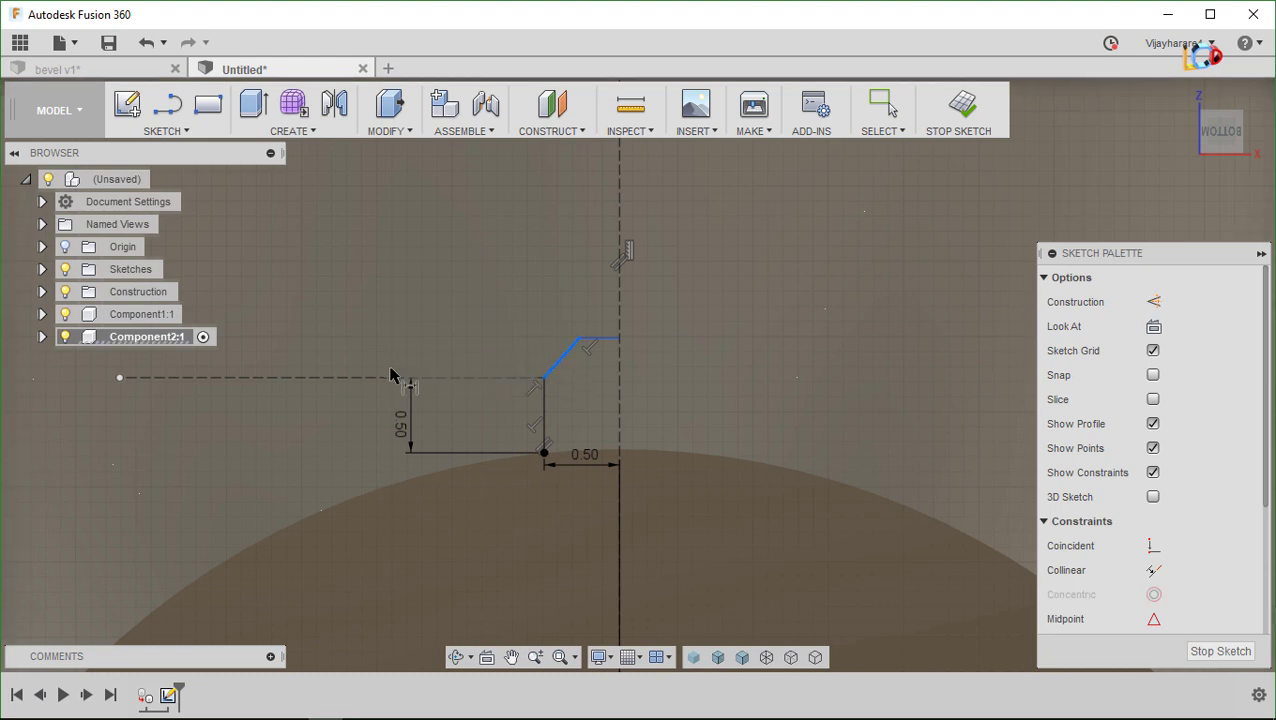
click(530, 360)
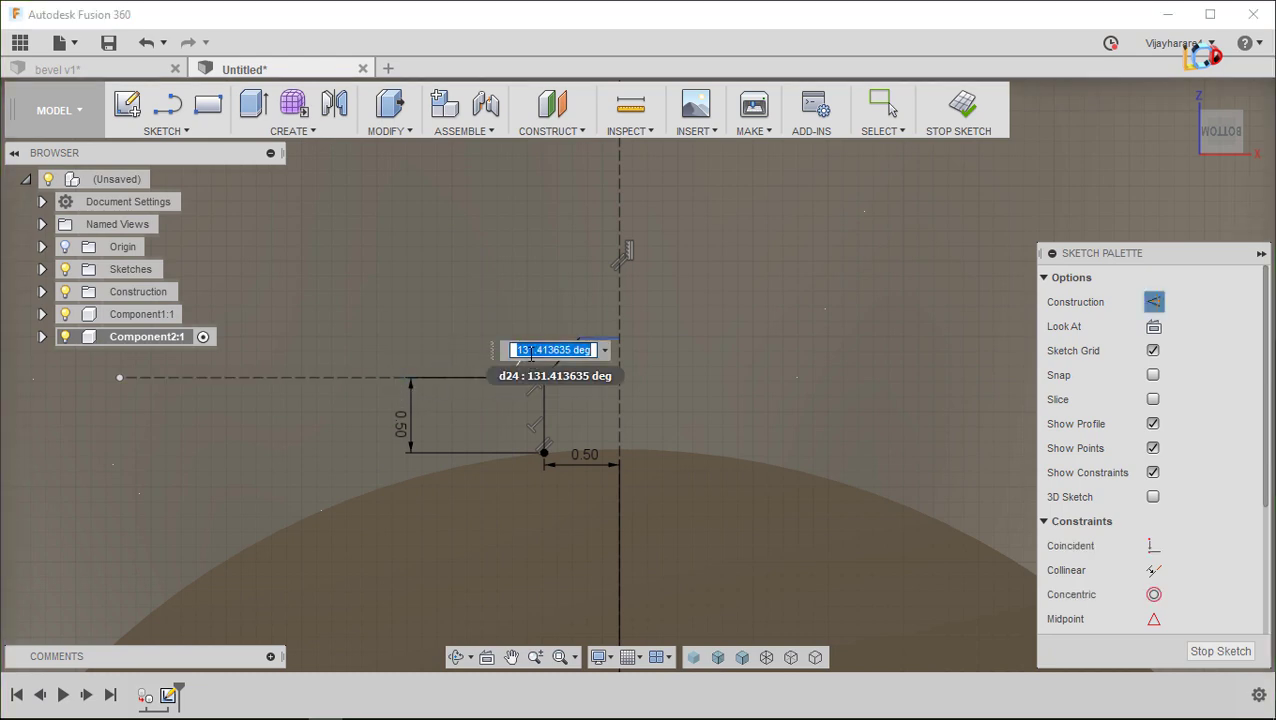
text(115)
key(Return)
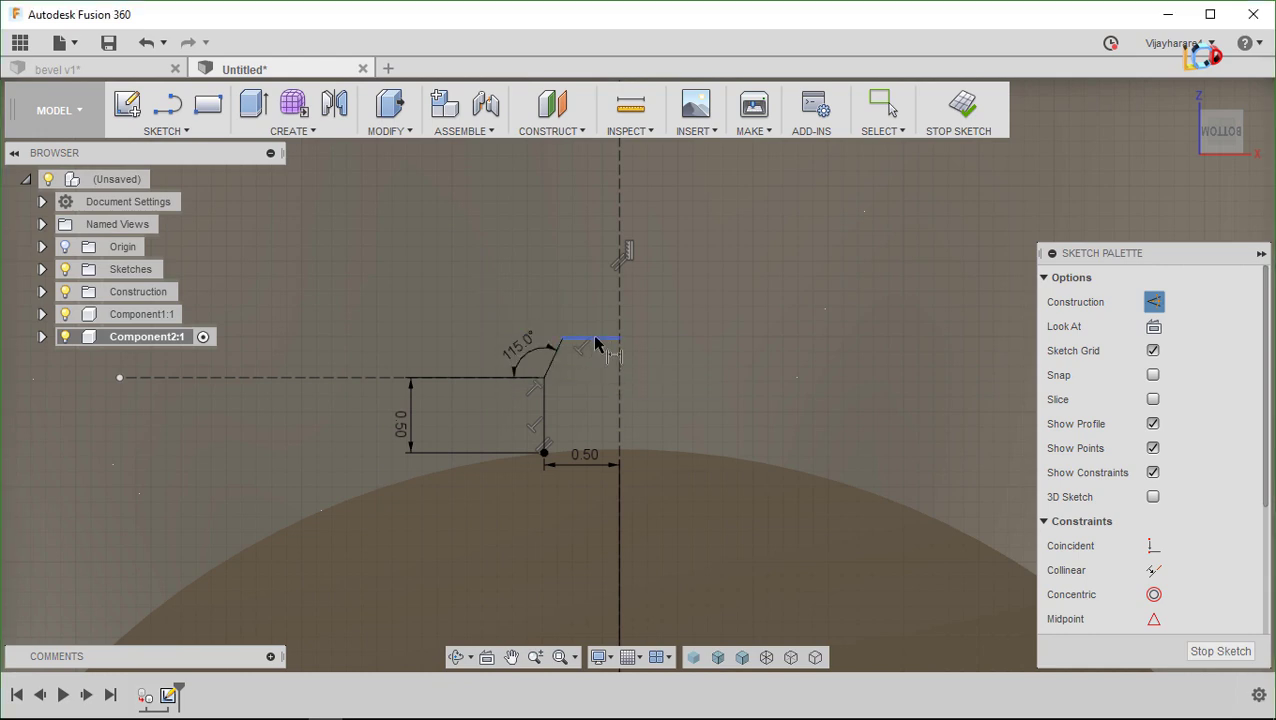
click(574, 330)
click(561, 318)
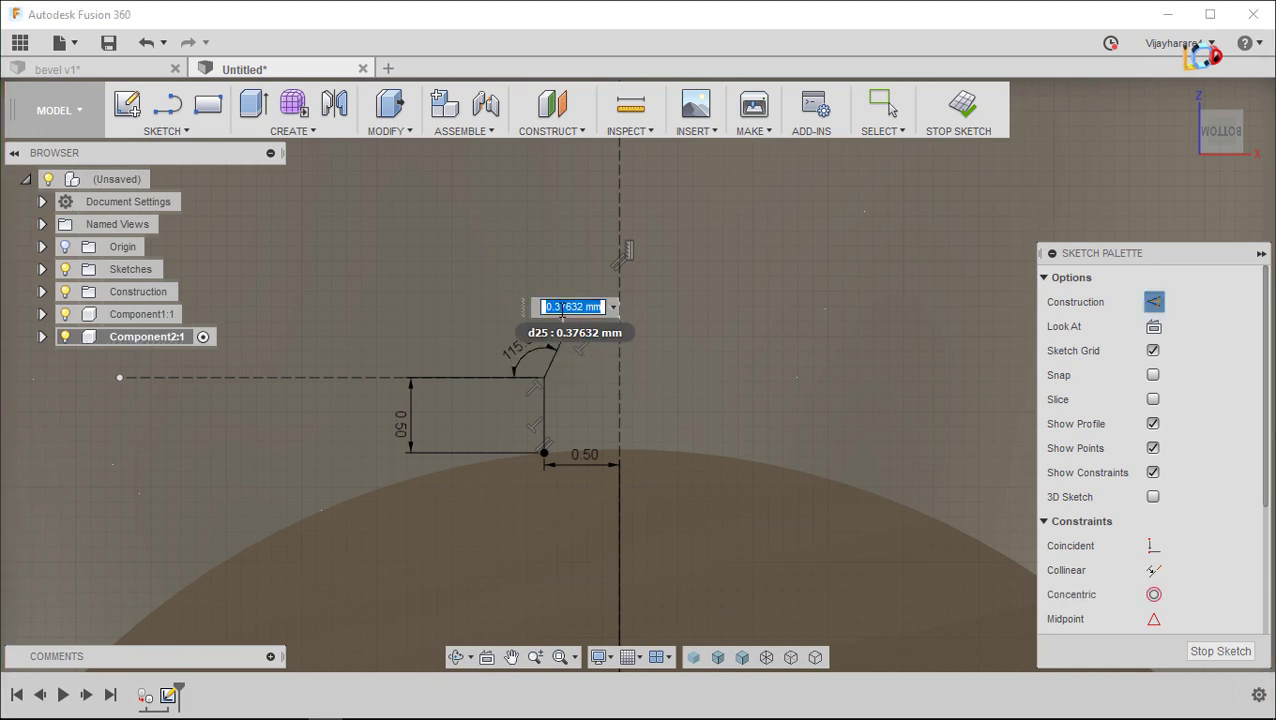
text(0.25)
key(Return)
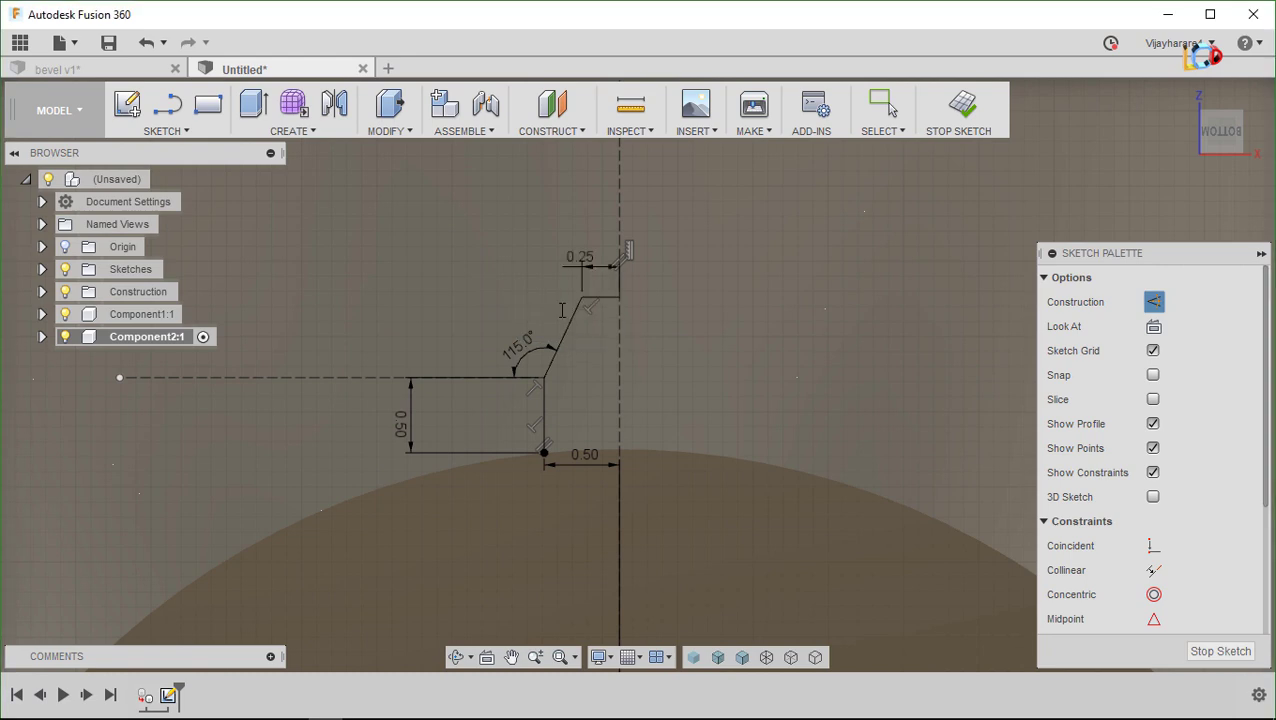
key(Escape)
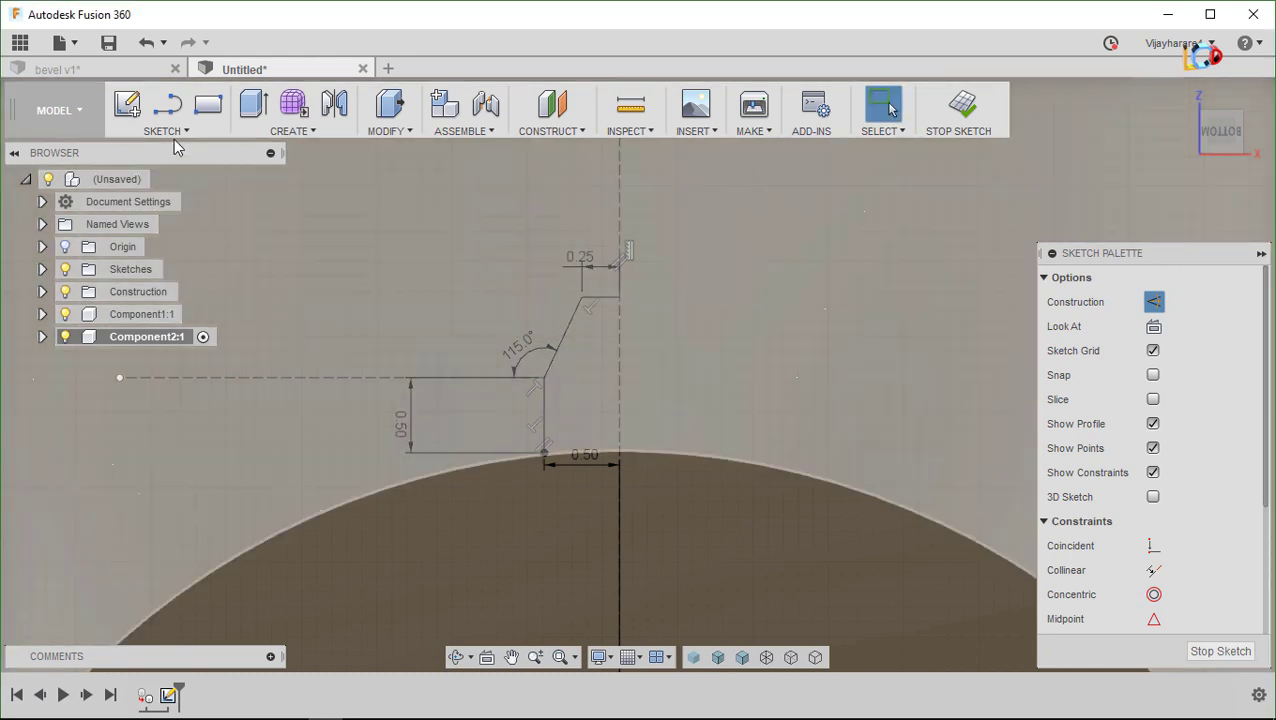
click(170, 132)
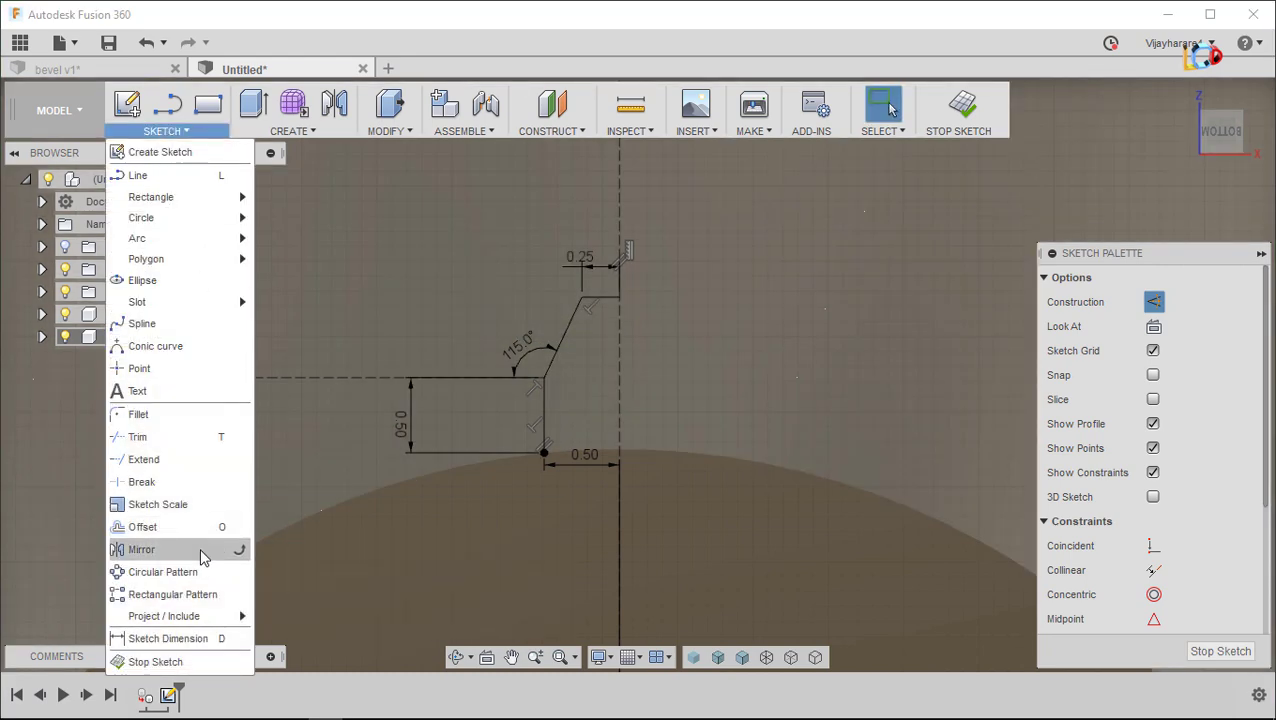
Mirror the top and flank lines across the vertical centre line, then finish the sketch
click(160, 549)
click(601, 300)
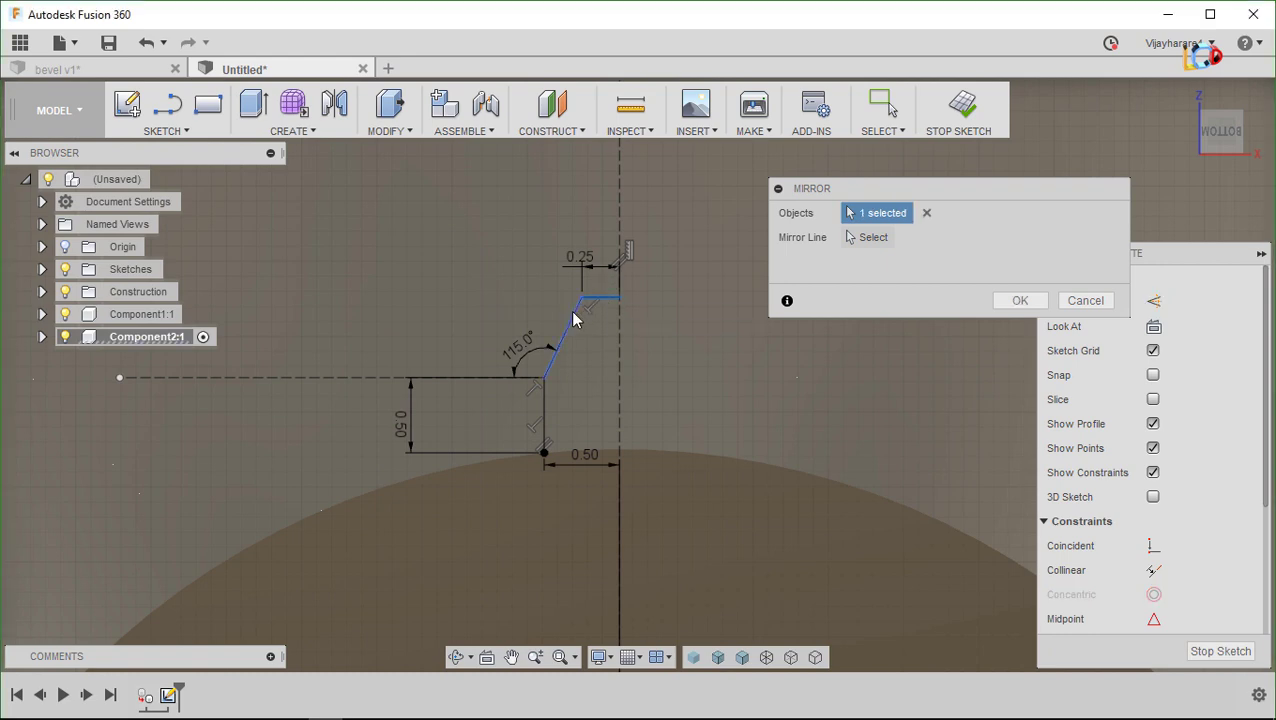
click(557, 373)
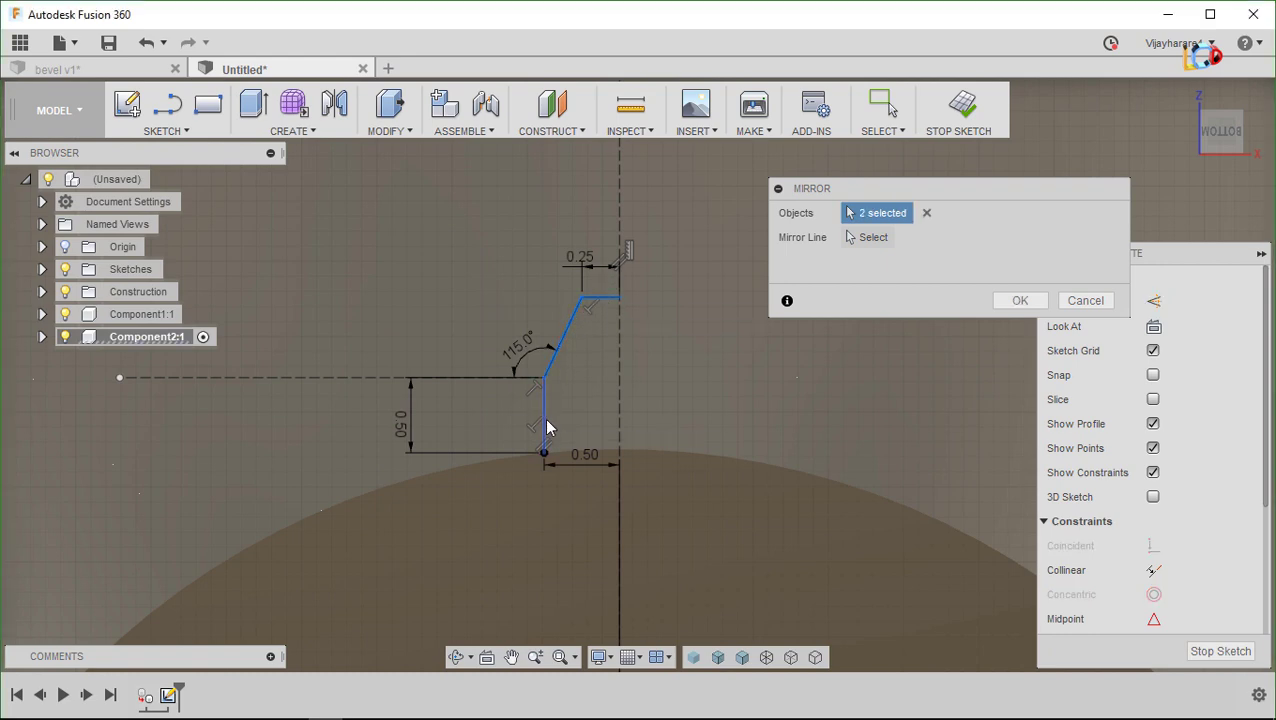
click(871, 238)
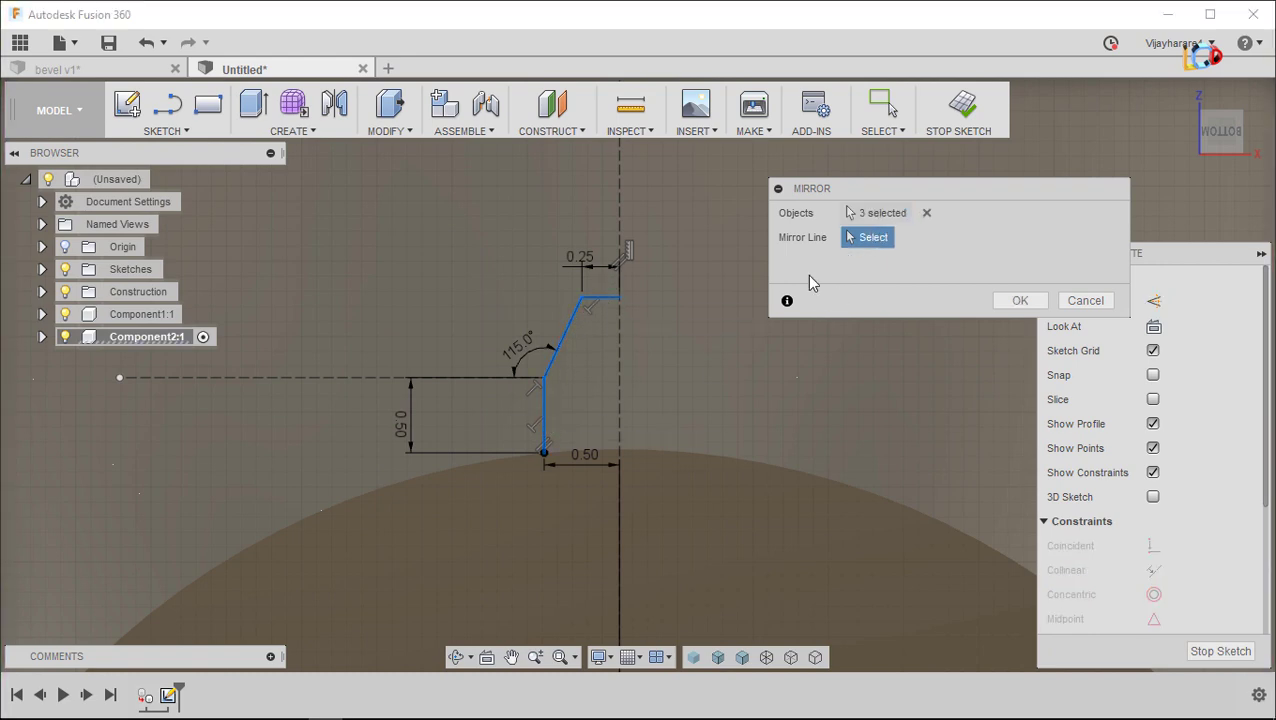
click(619, 365)
click(1019, 300)
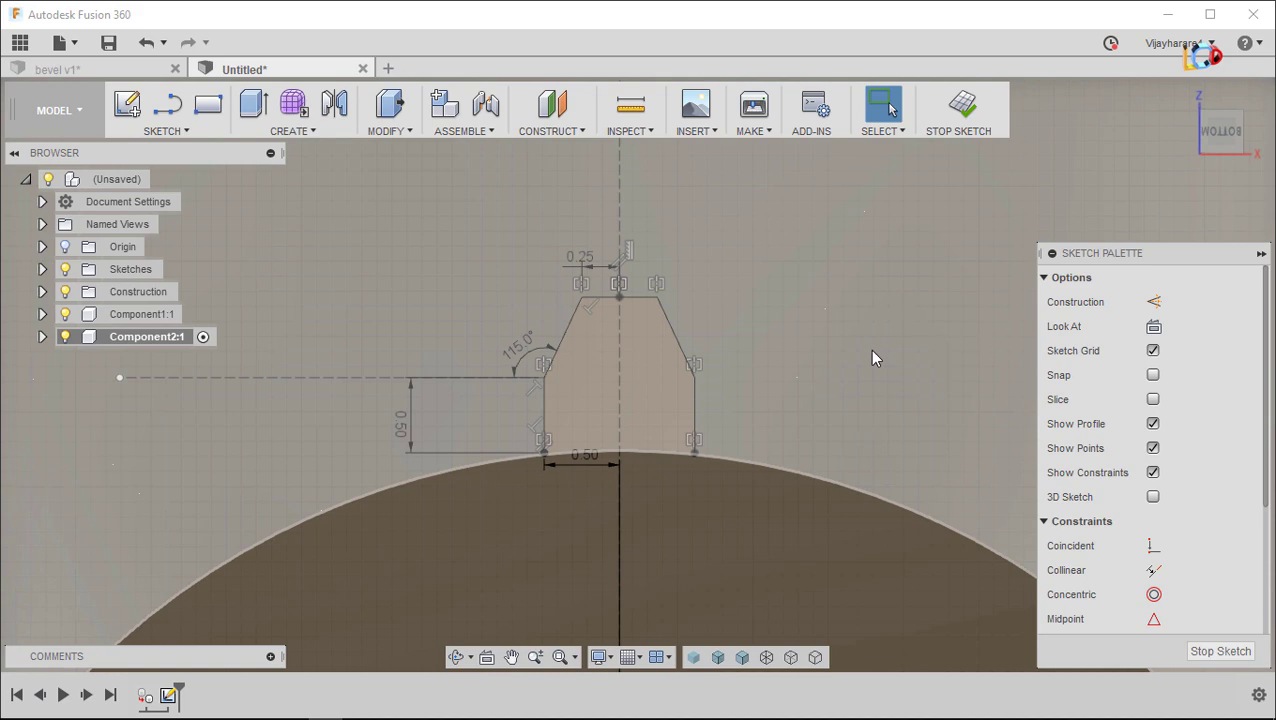
scroll(869, 349, down, 4)
click(980, 125)
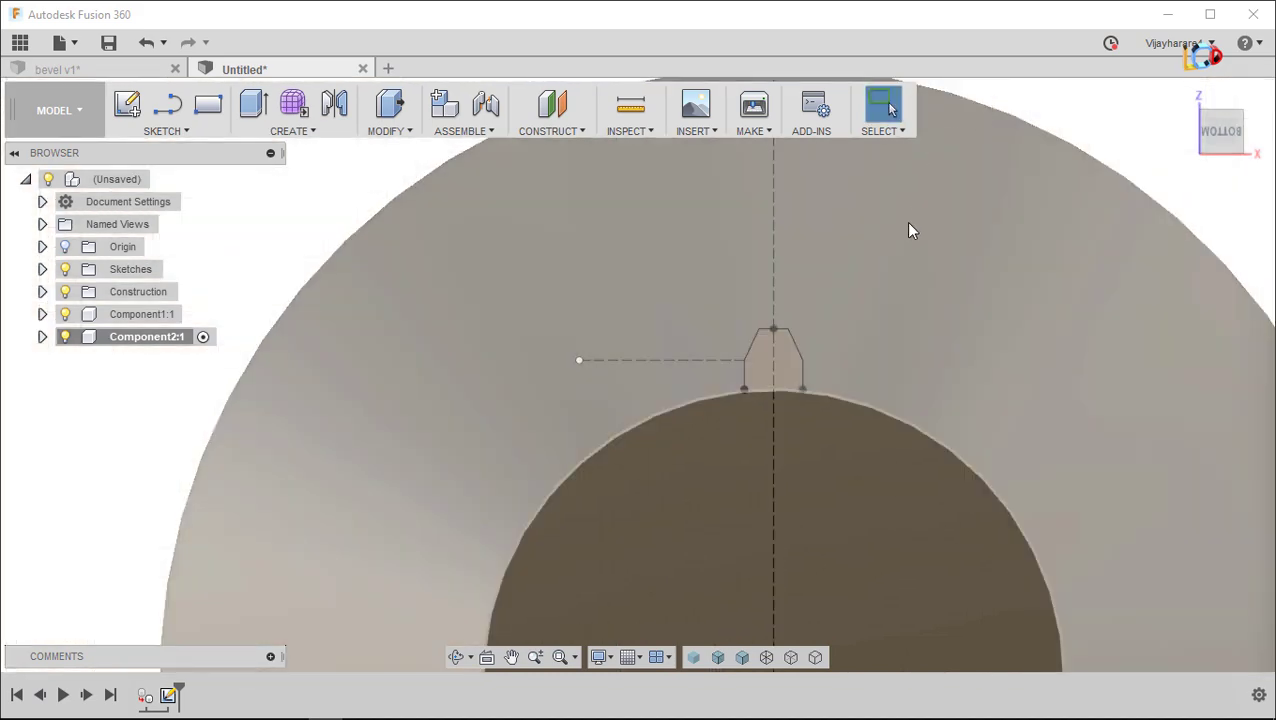
Orbit to the cone's circular end face, start a sketch on it, and zoom in
scroll(905, 222, down, 4)
mouse_move(975, 287)
shift+middle_down()
mouse_move(856, 283)
mouse_move(1086, 305)
mouse_move(1053, 284)
mouse_move(930, 310)
mouse_move(966, 319)
mouse_move(940, 316)
shift+middle_up()
scroll(934, 284, up, 3)
right_click(942, 258)
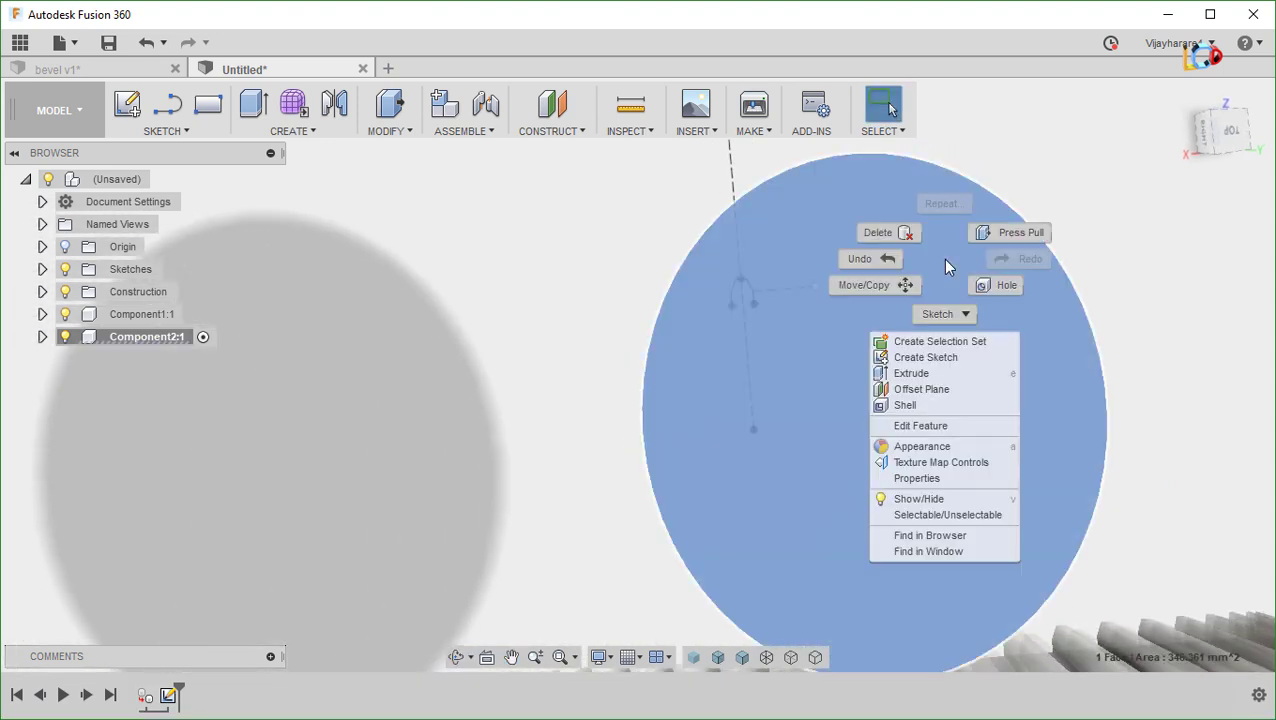
click(953, 359)
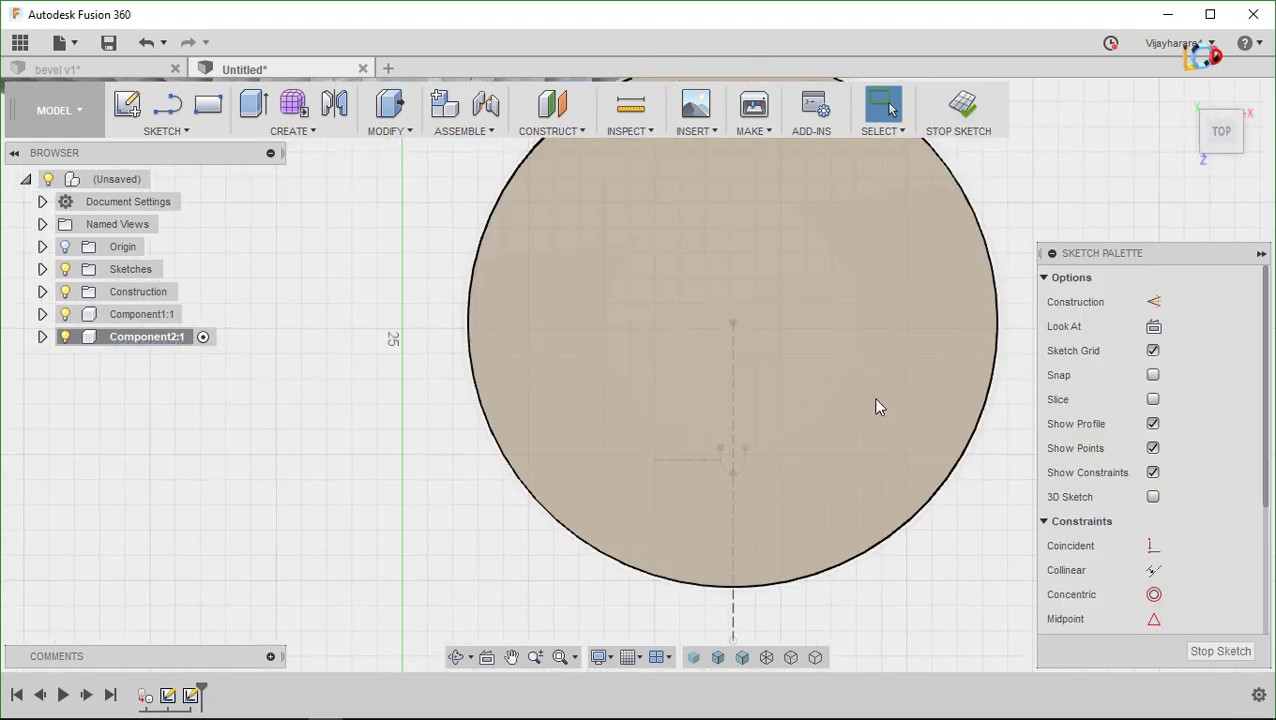
middle_drag(876, 405, 812, 290)
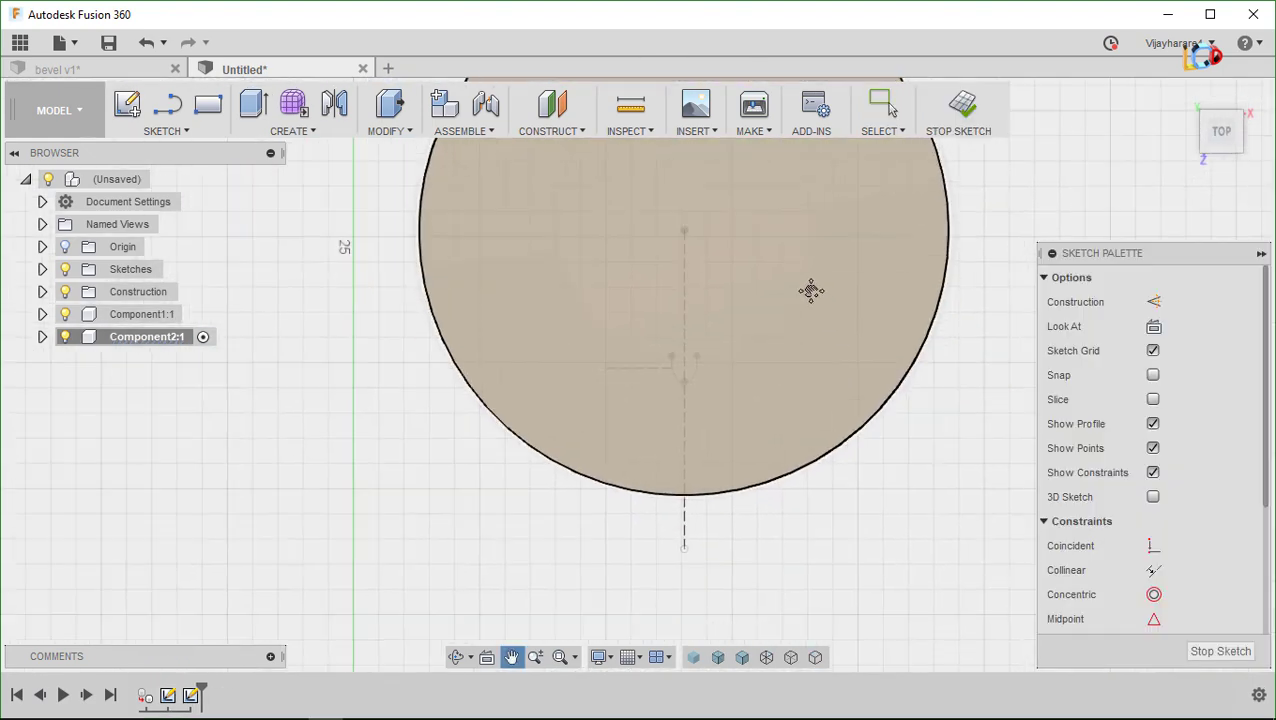
scroll(802, 278, up, 2)
scroll(725, 437, up, 1)
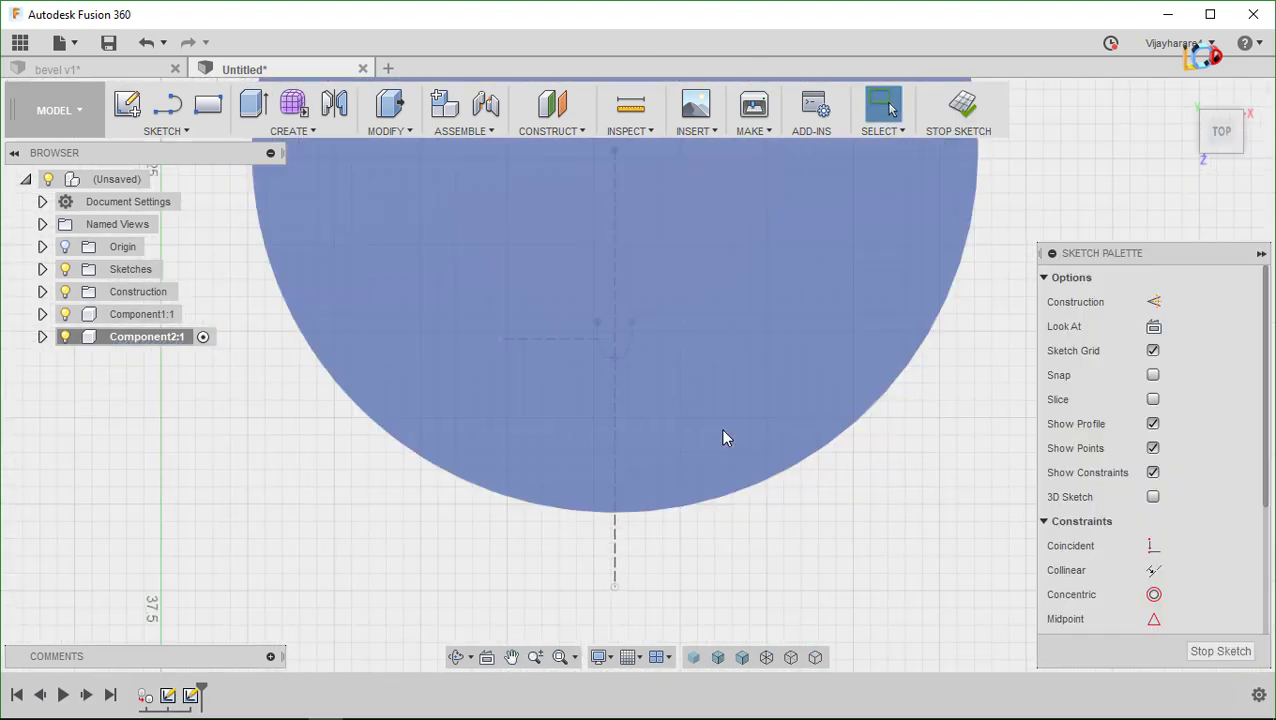
Draw a closed small profile below the circle: vertical edge, diagonal edge, base back to centre
key(l)
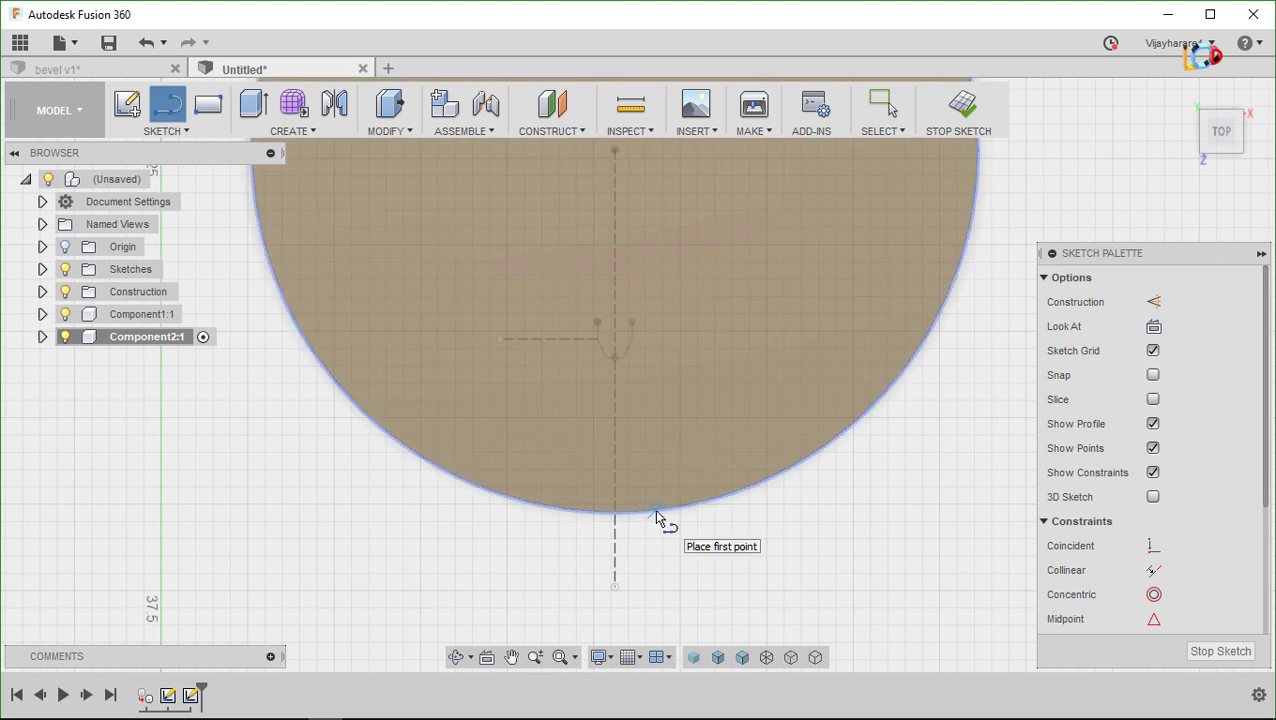
click(654, 508)
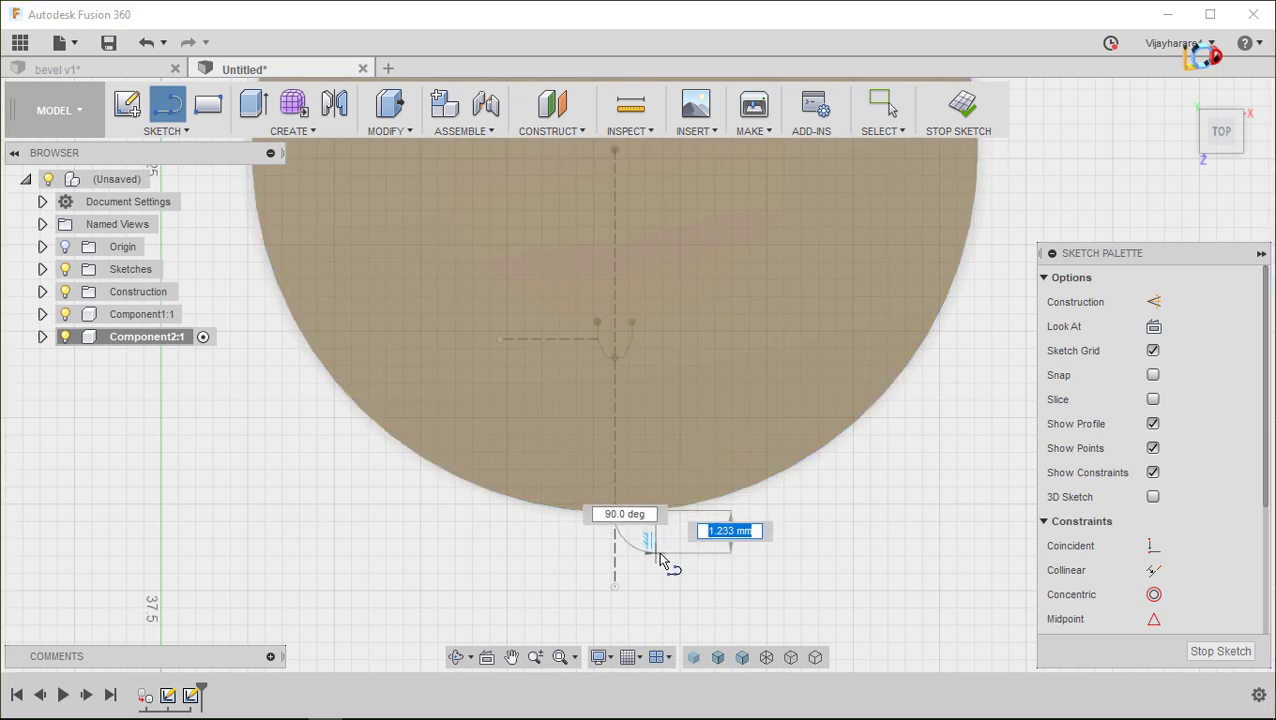
click(655, 552)
click(640, 570)
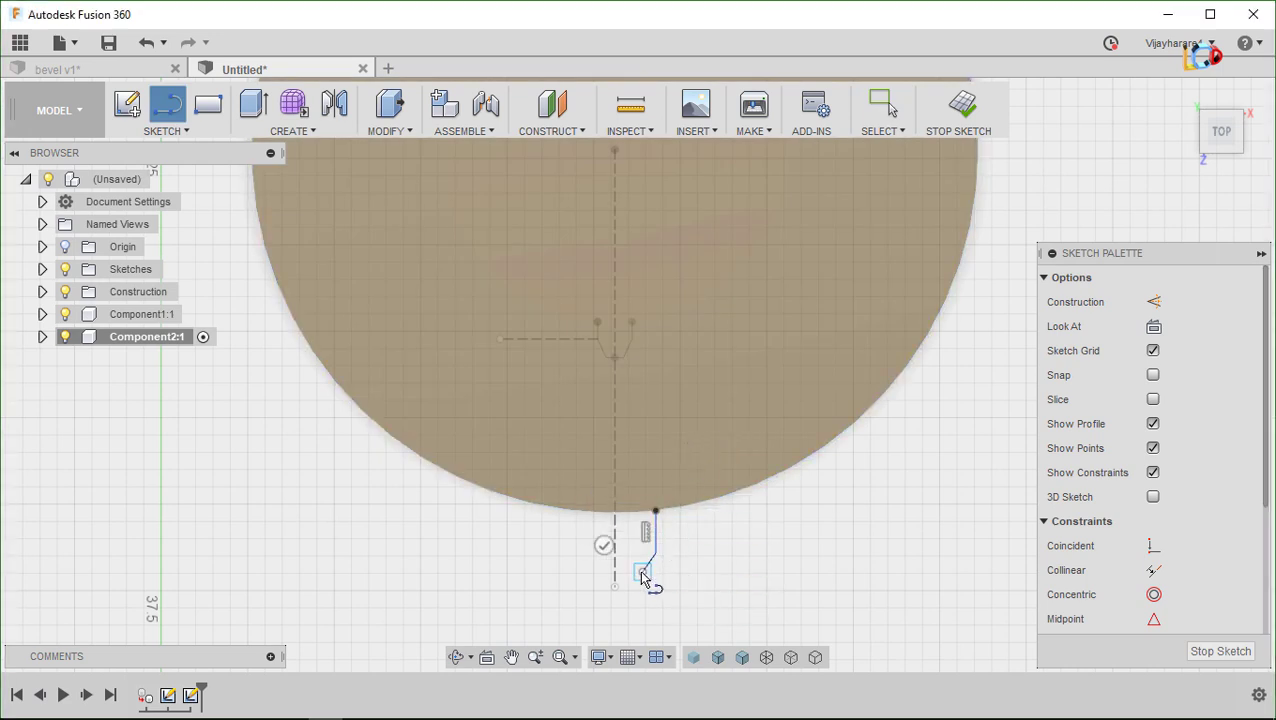
click(615, 571)
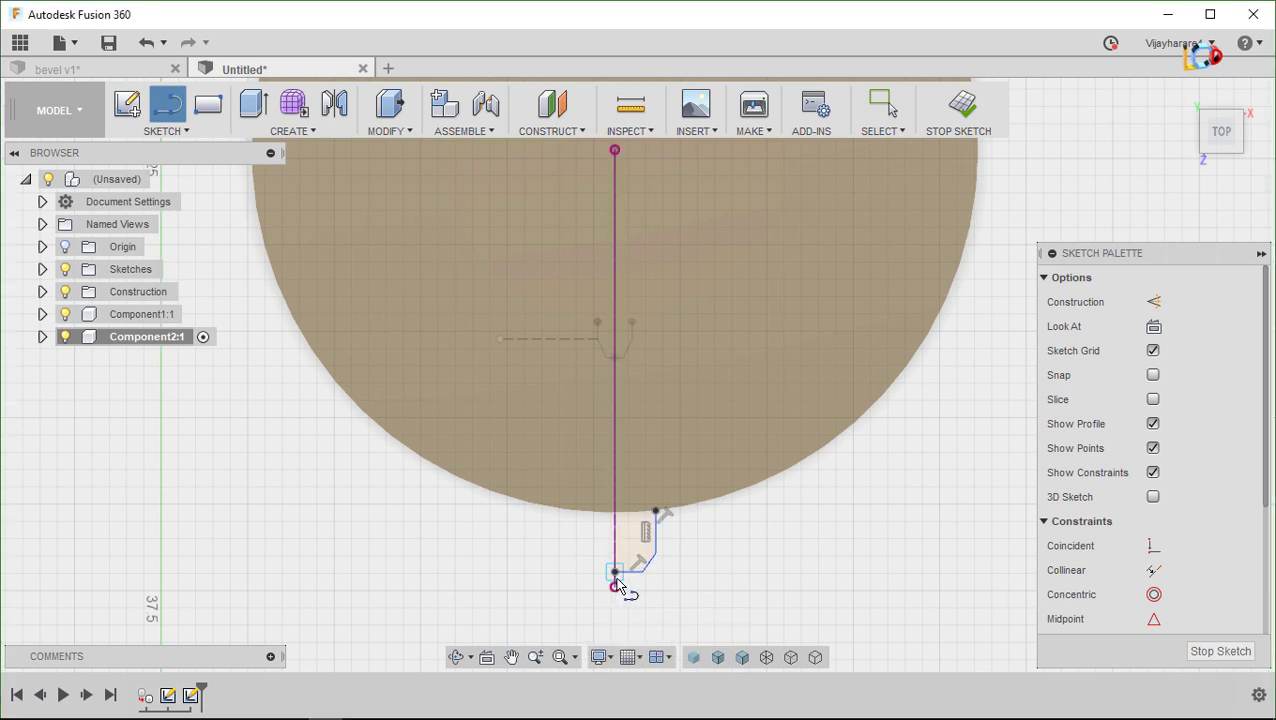
key(Escape)
scroll(643, 560, up, 2)
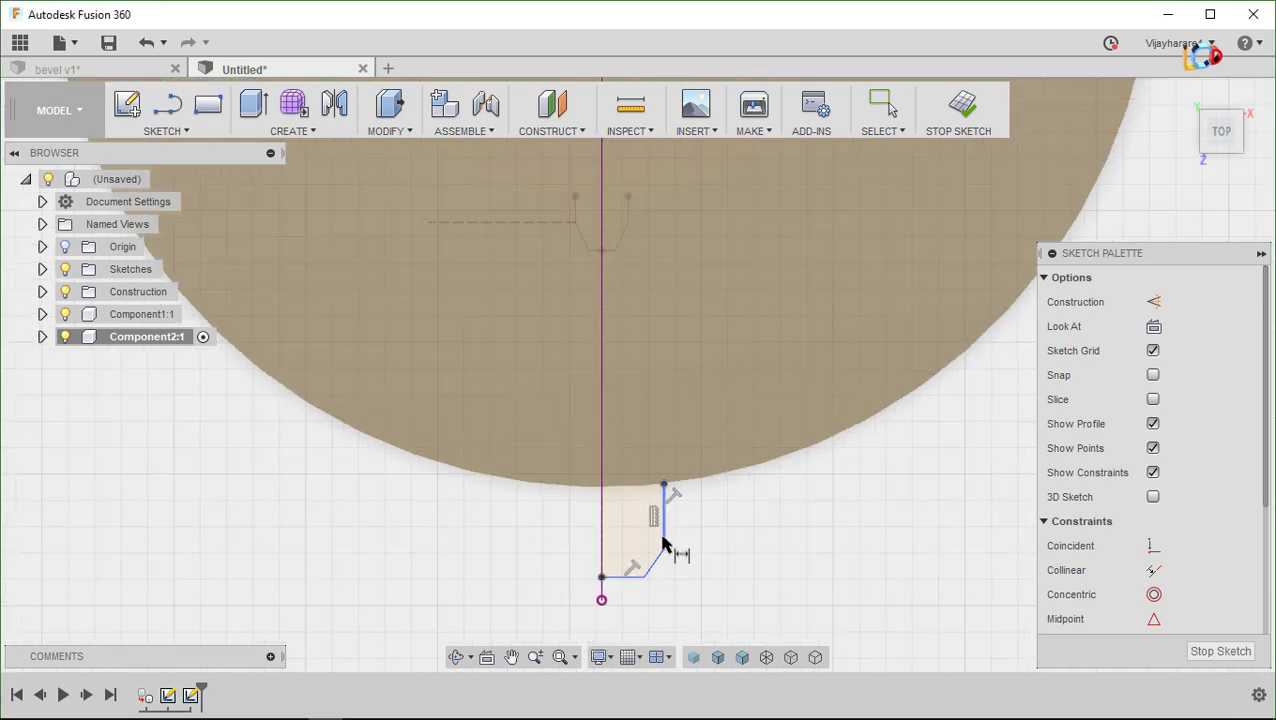
Dimension the profile's vertical edge 1, width 1 and bottom edge 0.5
click(692, 528)
text(1)
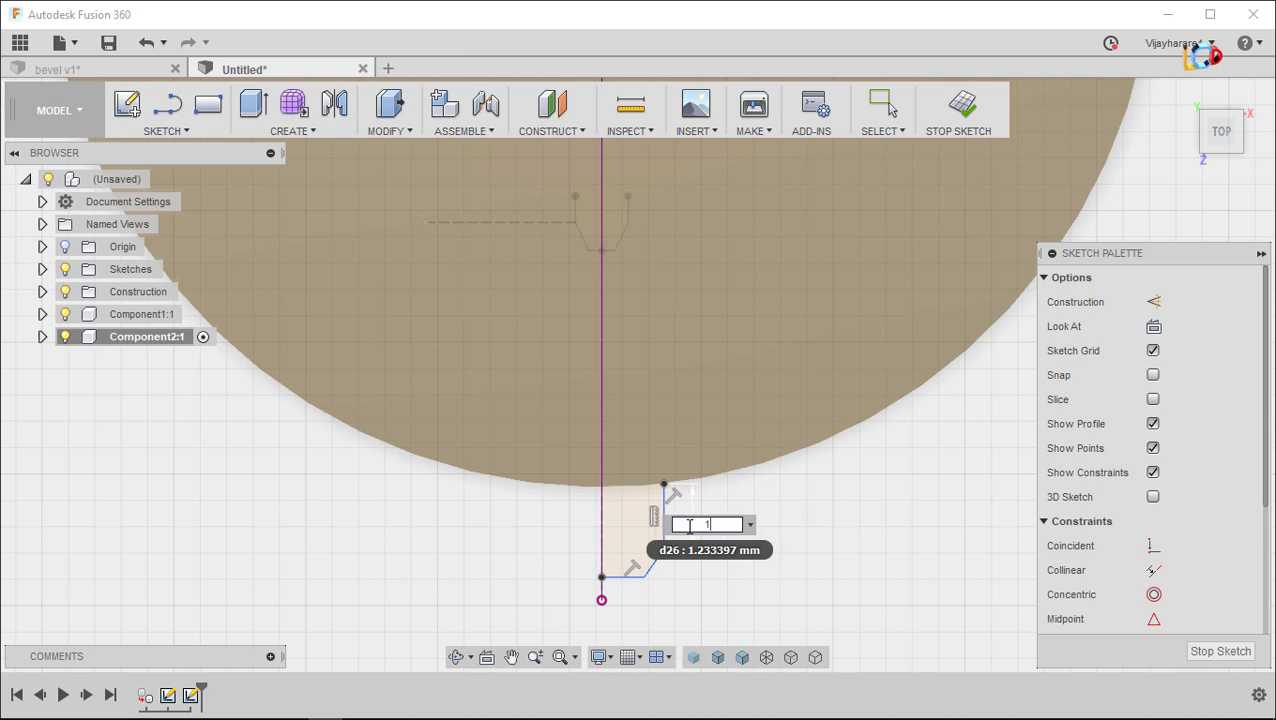
key(Return)
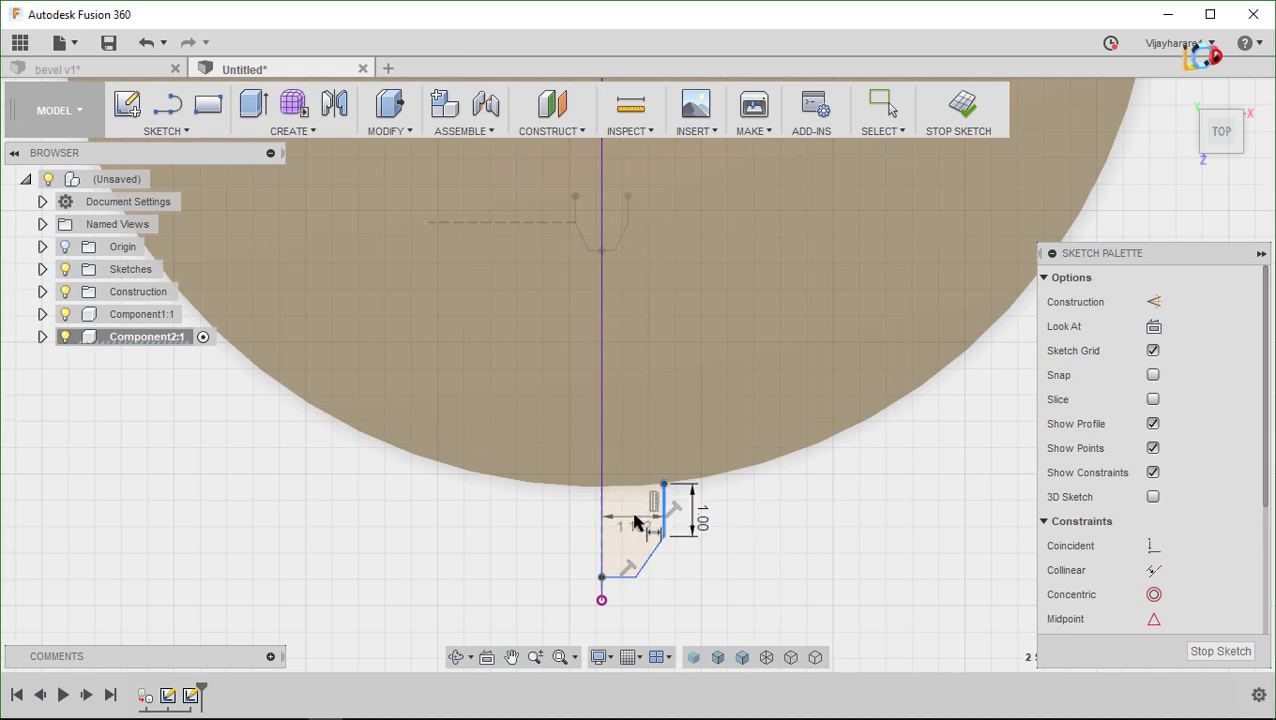
click(636, 521)
key(Return)
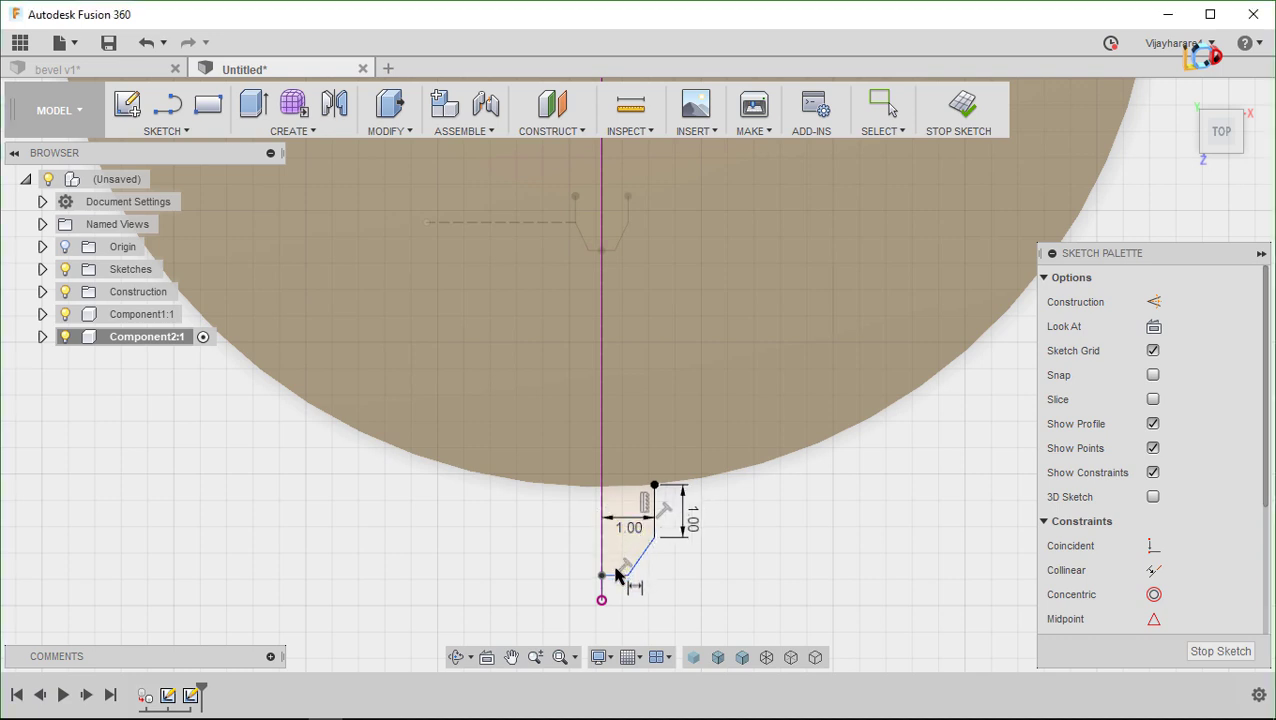
click(619, 578)
click(657, 599)
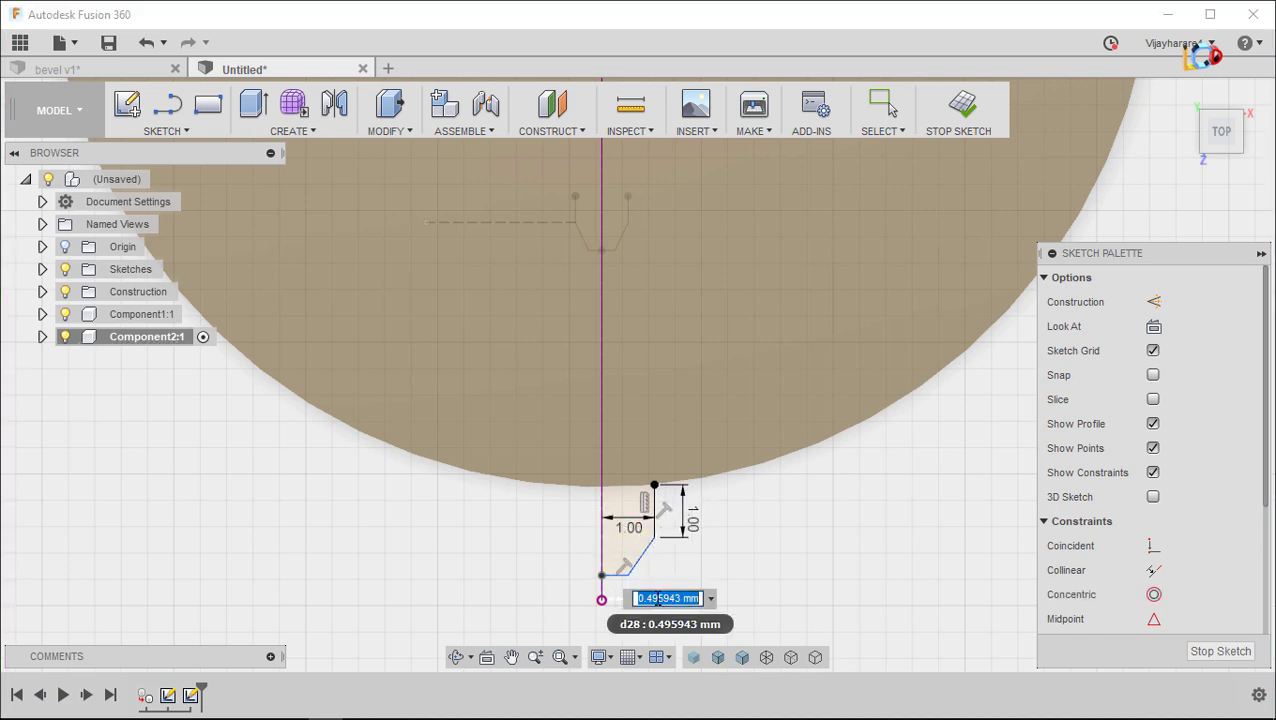
key(Return)
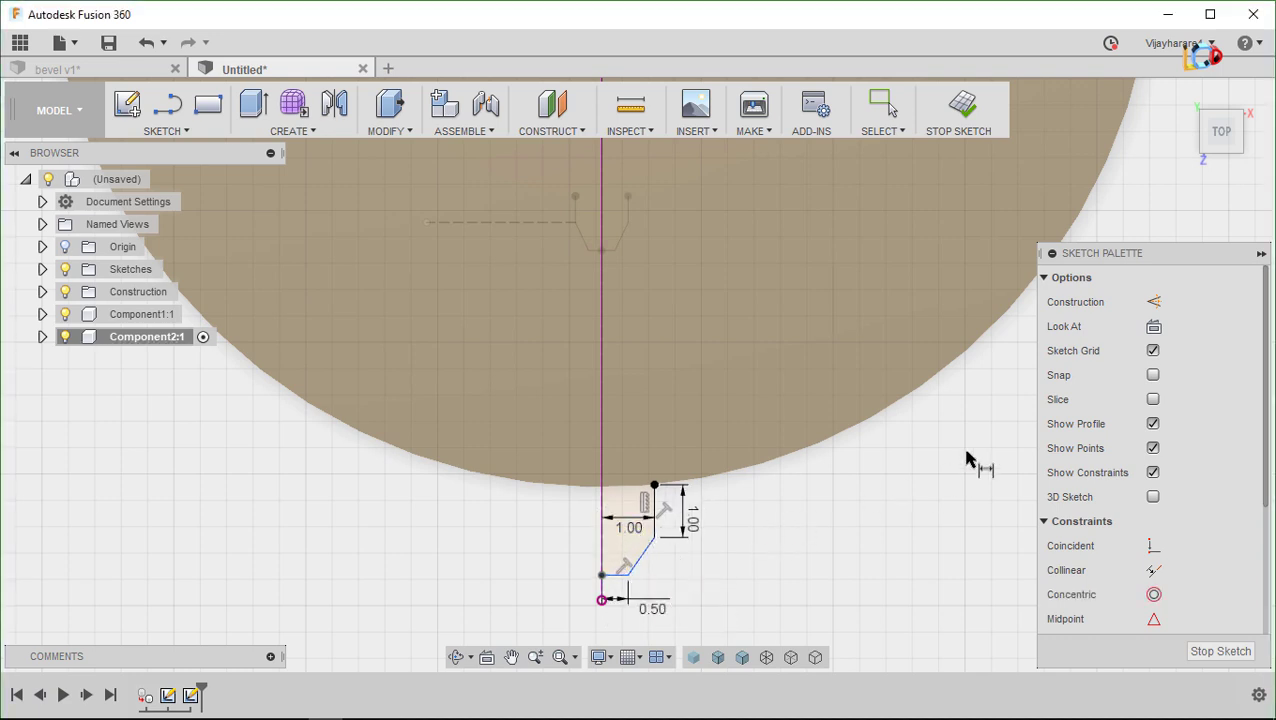
Draw a horizontal construction line from the chamfer's upper corner
click(1153, 302)
key(l)
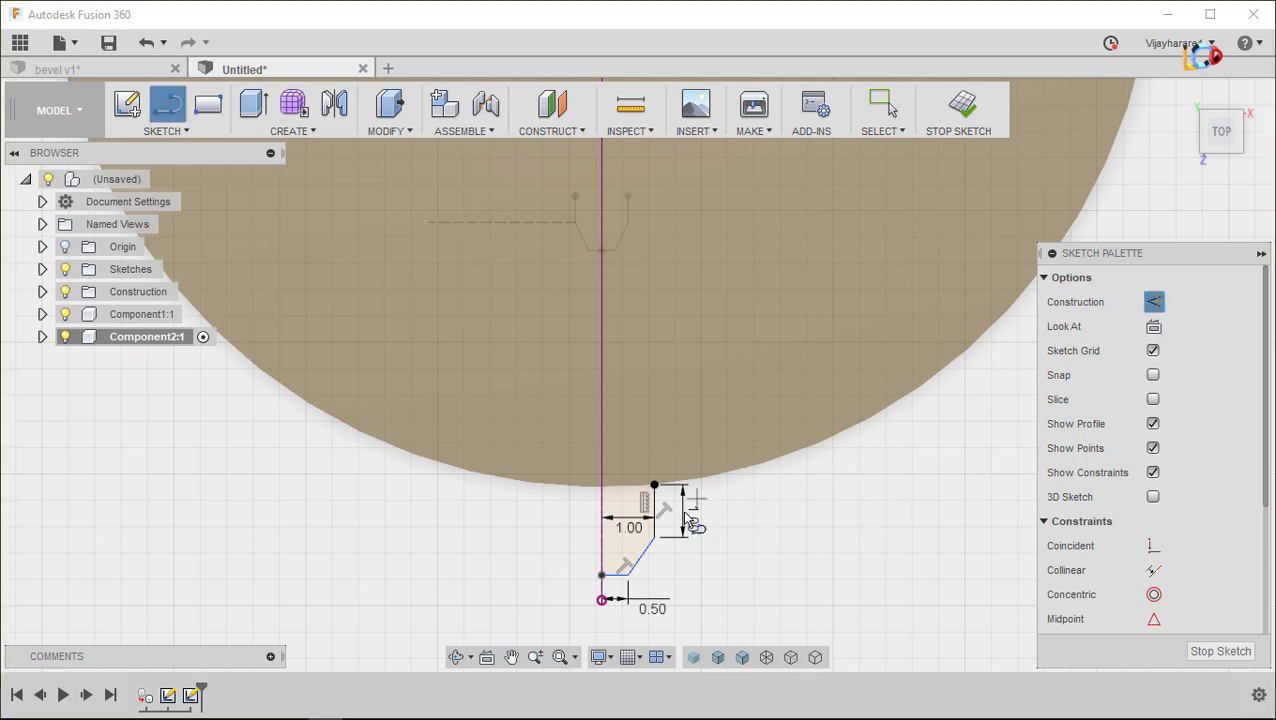
click(655, 538)
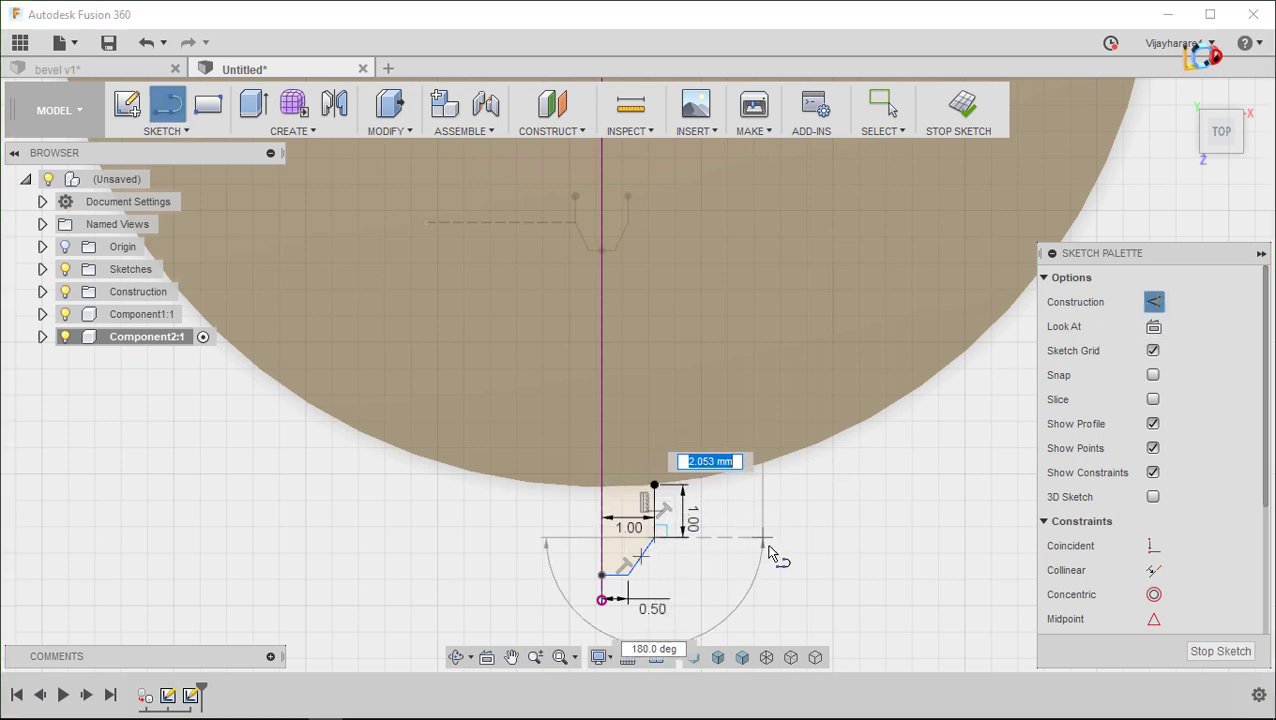
click(767, 540)
key(Escape)
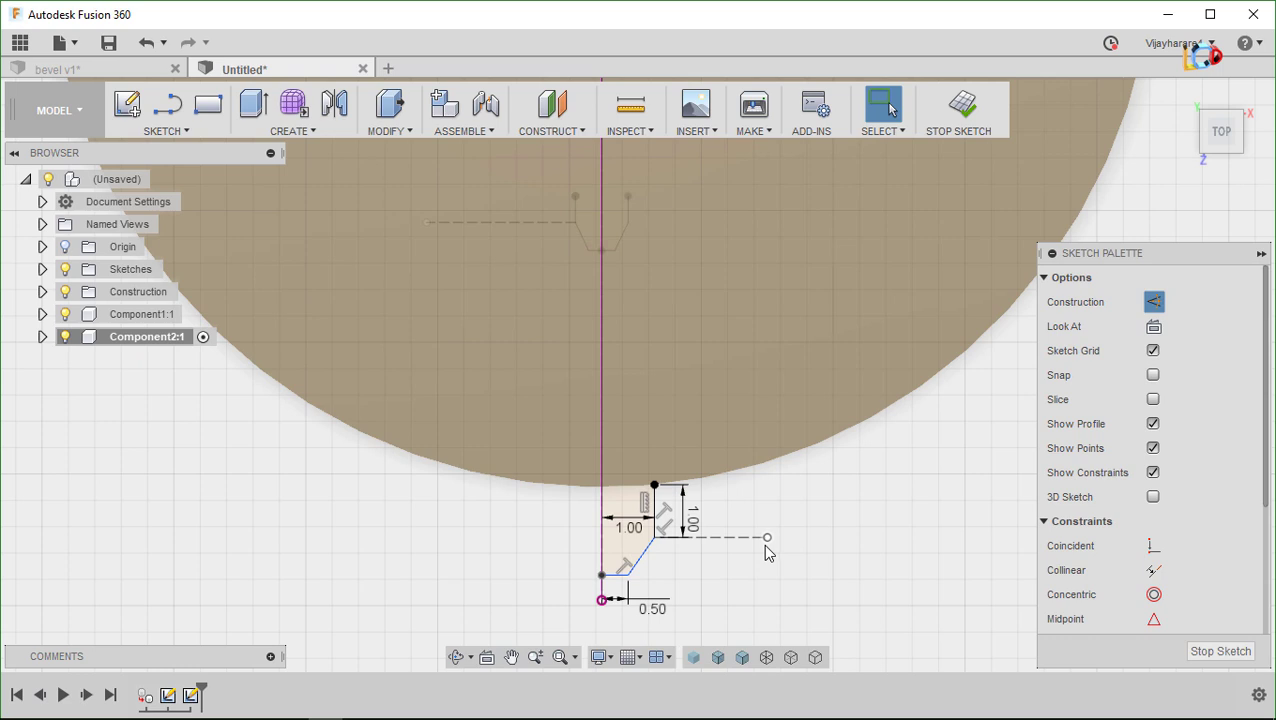
click(1154, 301)
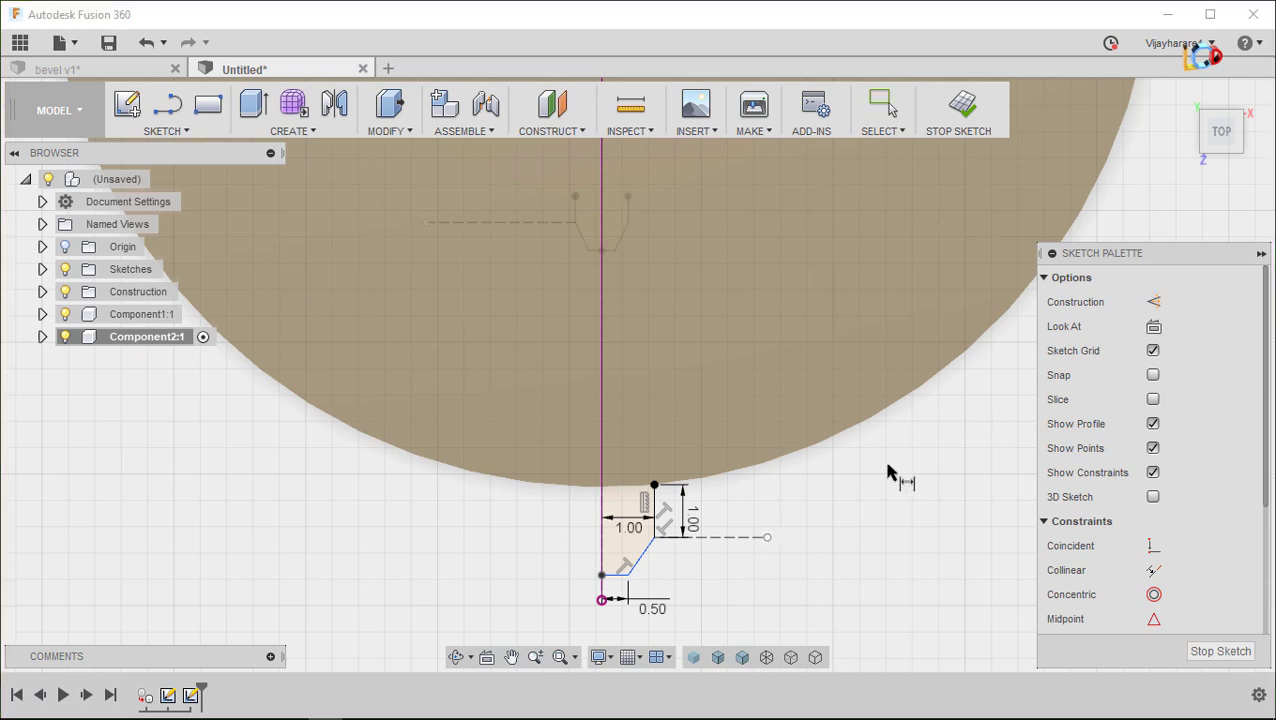
Dimension the slanted edge at 115° to the construction line
click(727, 538)
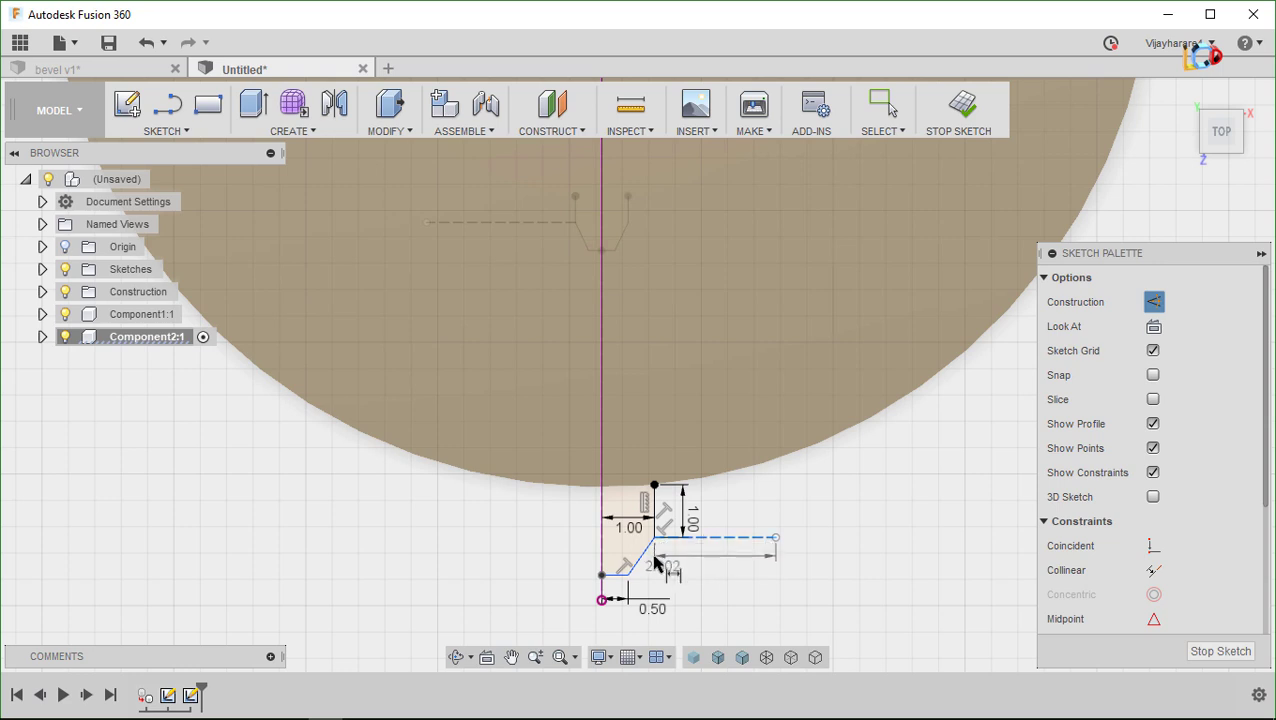
key(d)
click(637, 566)
click(700, 538)
click(700, 561)
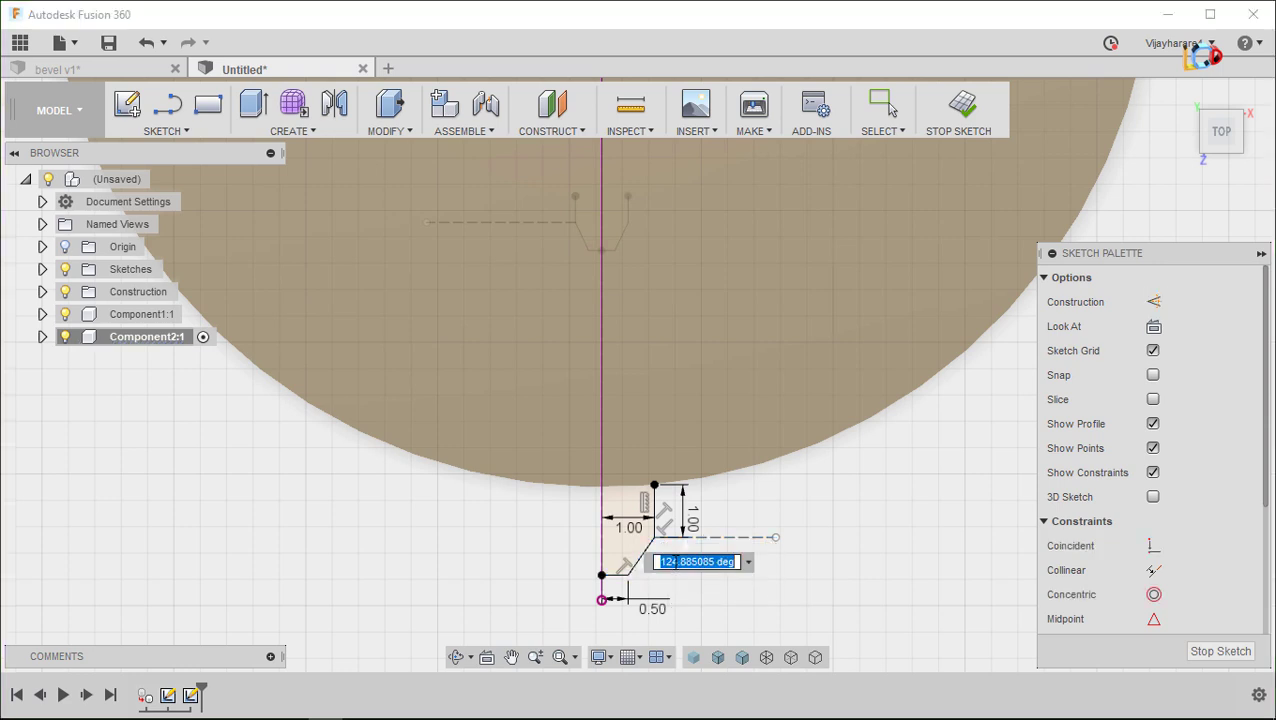
text(115)
key(Return)
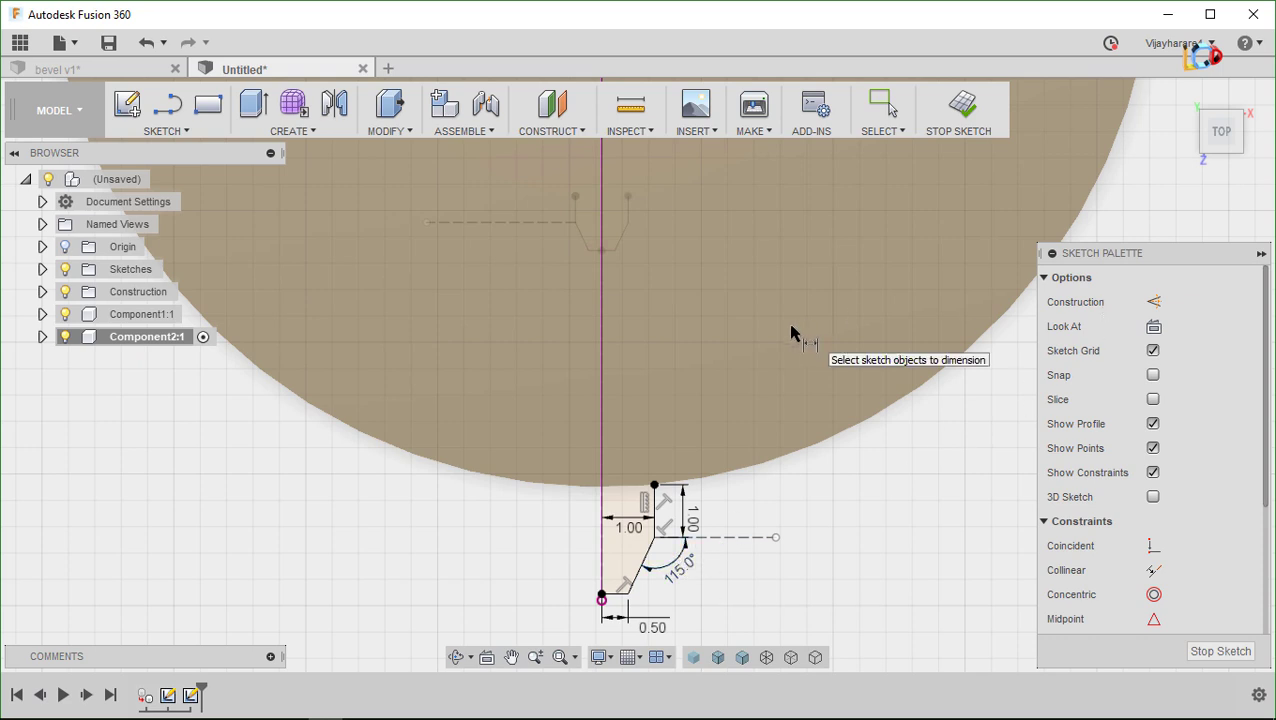
click(160, 131)
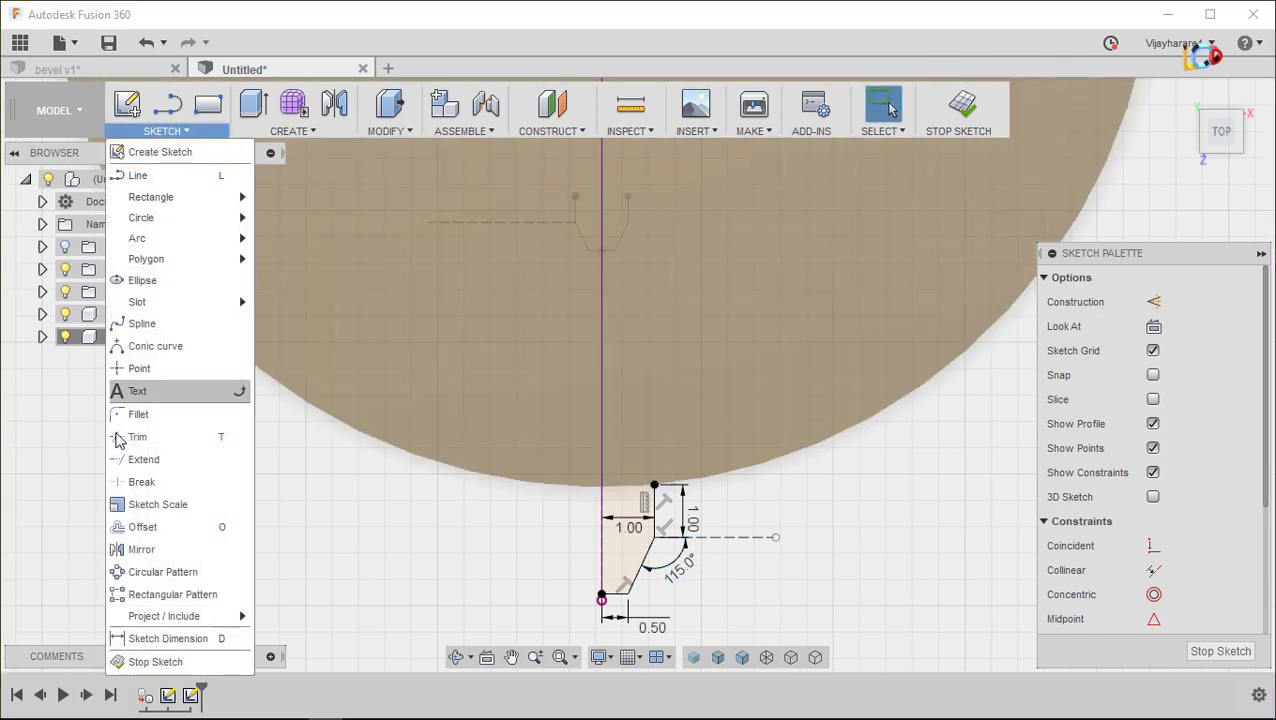
Mirror the vertical, slanted and bottom edges about the centre line, finish the sketch, and orbit to 3D
click(141, 549)
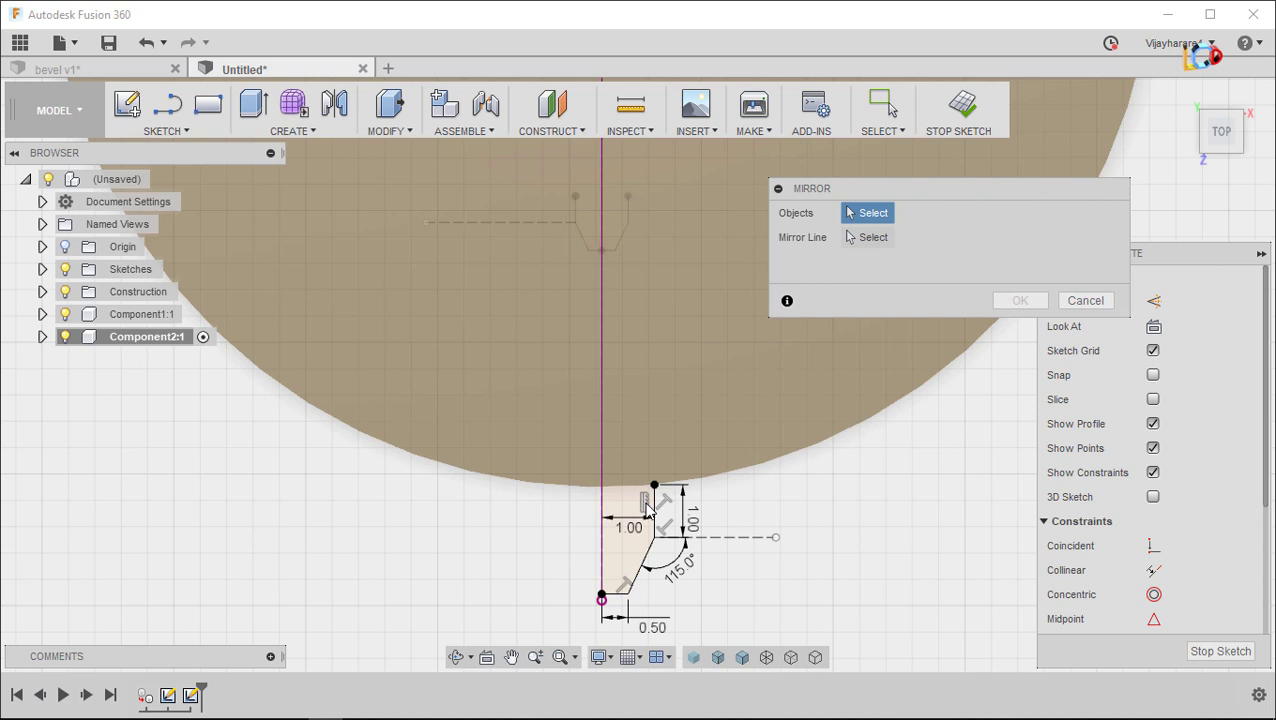
click(653, 512)
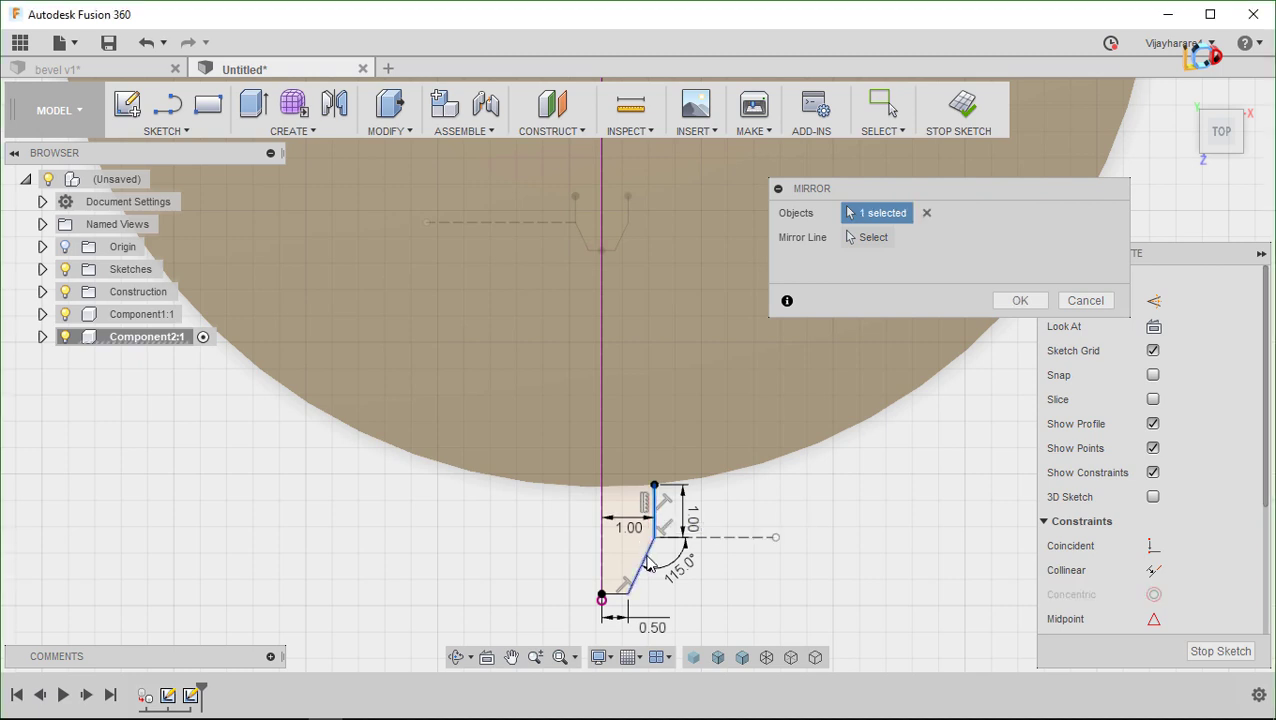
click(616, 597)
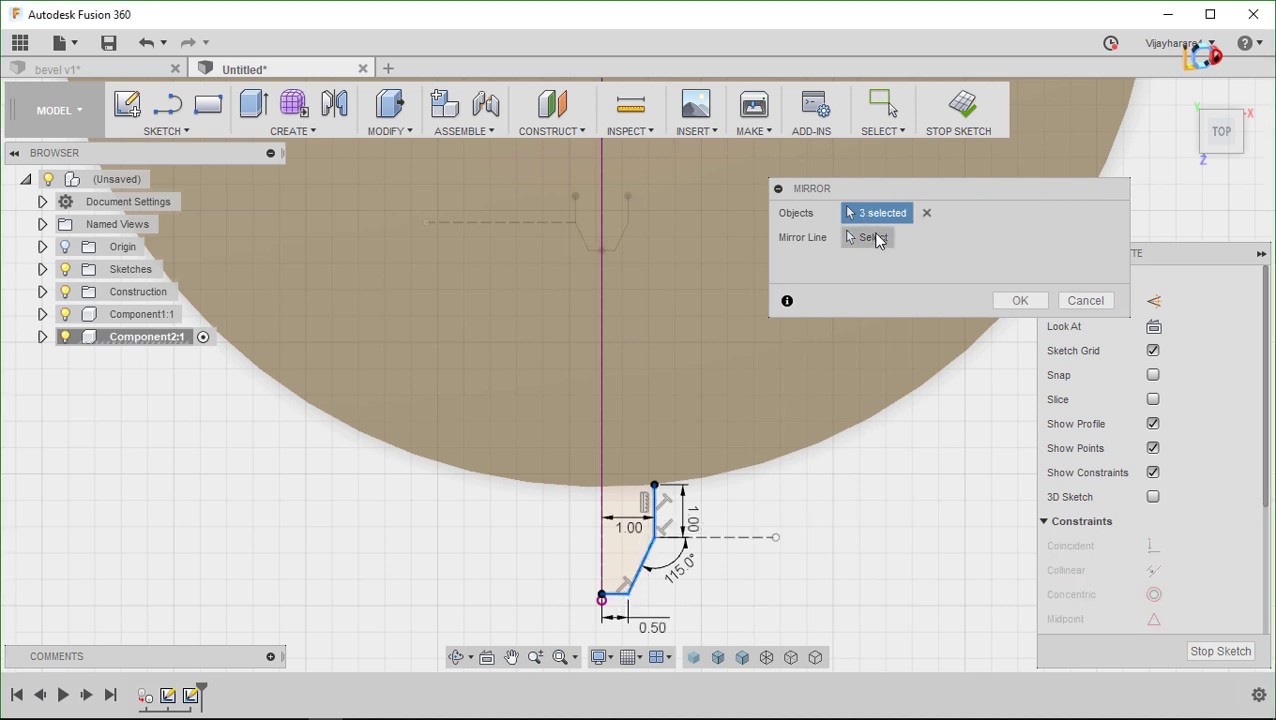
click(870, 237)
click(601, 537)
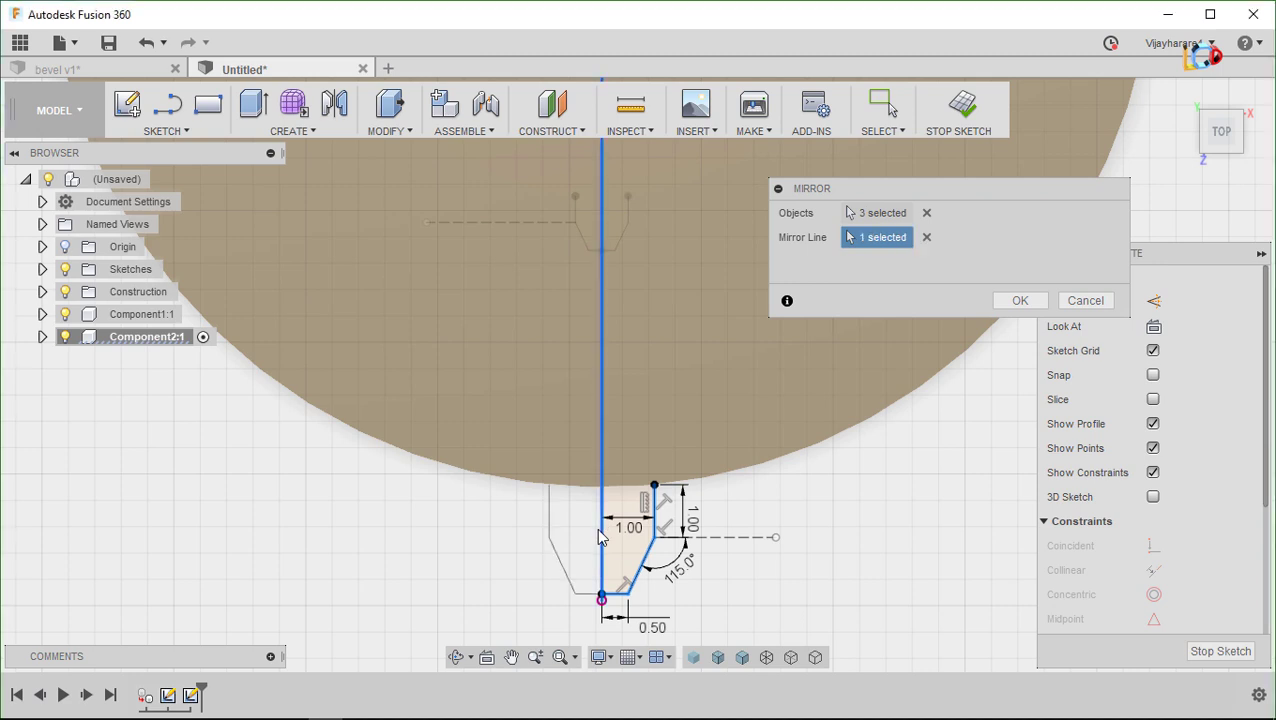
click(1018, 300)
scroll(785, 457, down, 2)
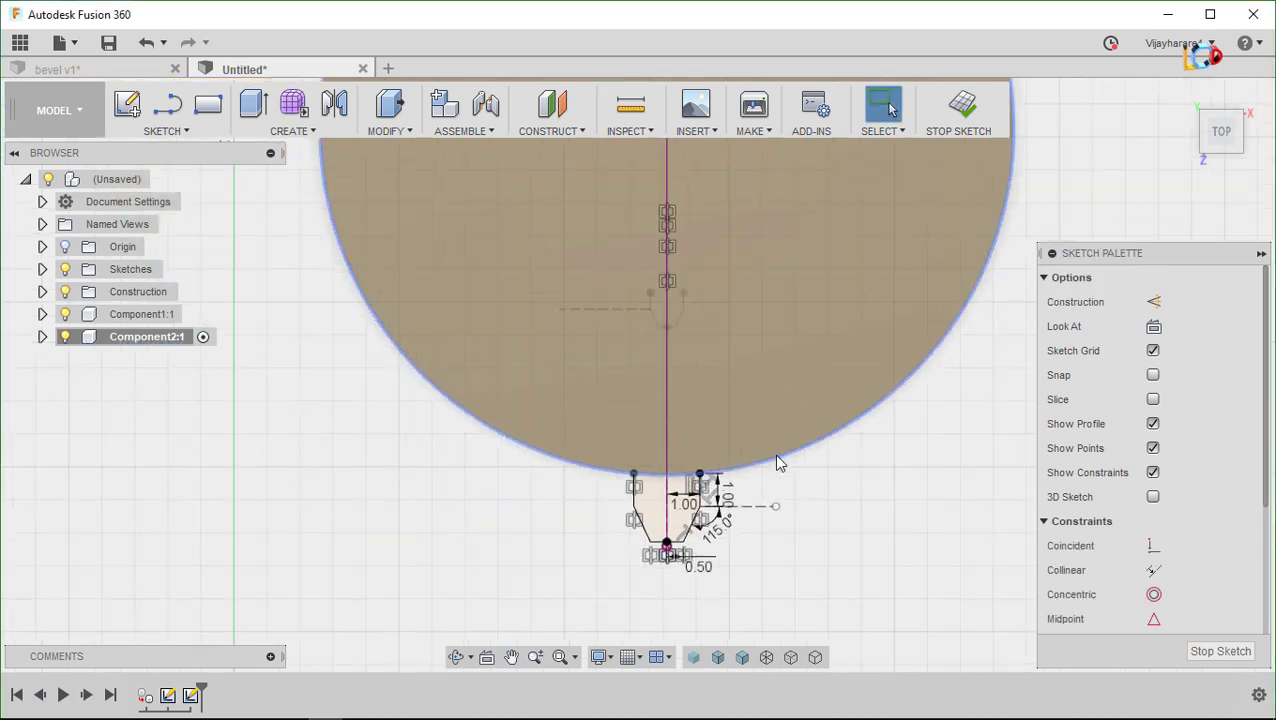
click(962, 105)
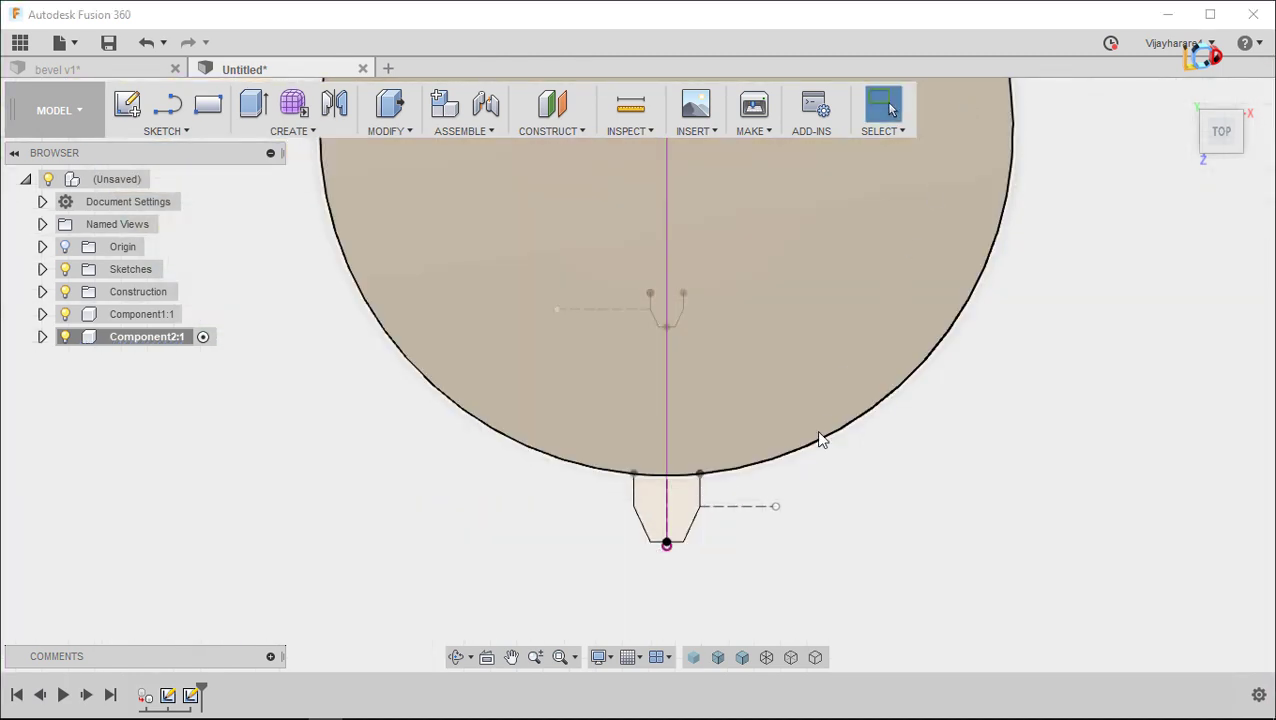
scroll(818, 438, down, 2)
mouse_move(815, 432)
shift+middle_down()
mouse_move(694, 254)
mouse_move(676, 256)
shift+middle_up()
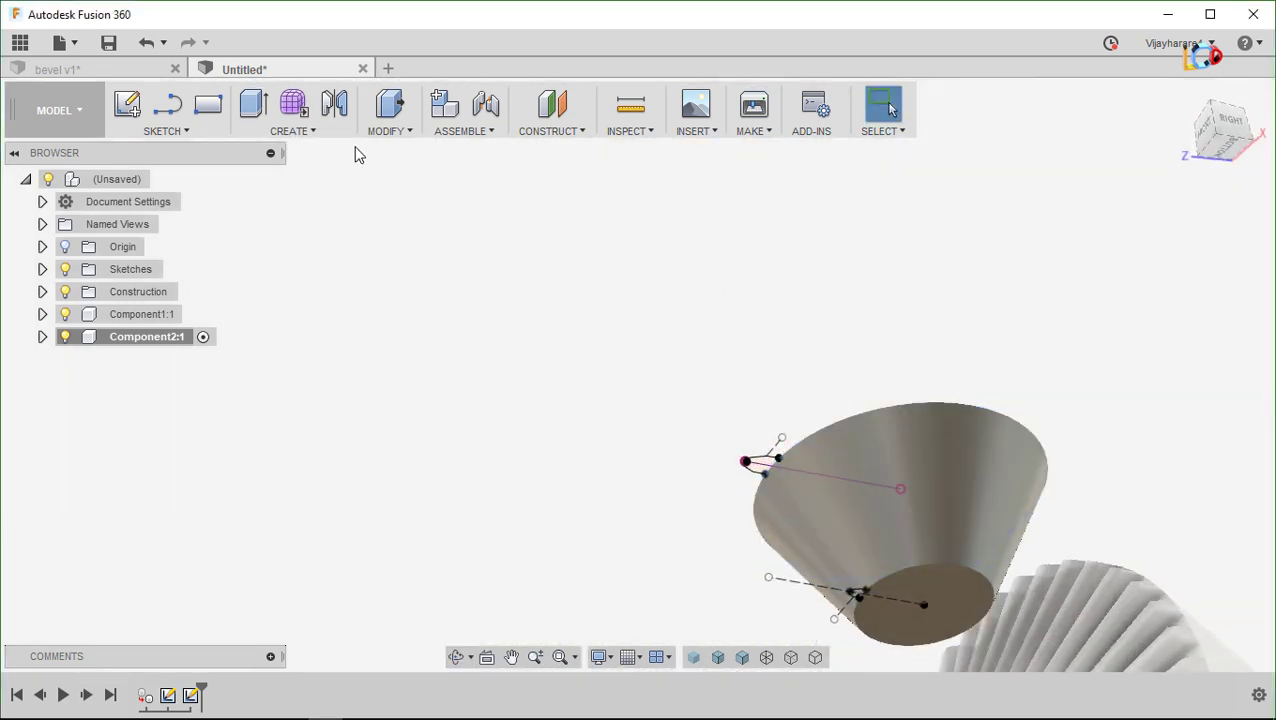
Loft between the upper and lower tooth profiles
click(285, 136)
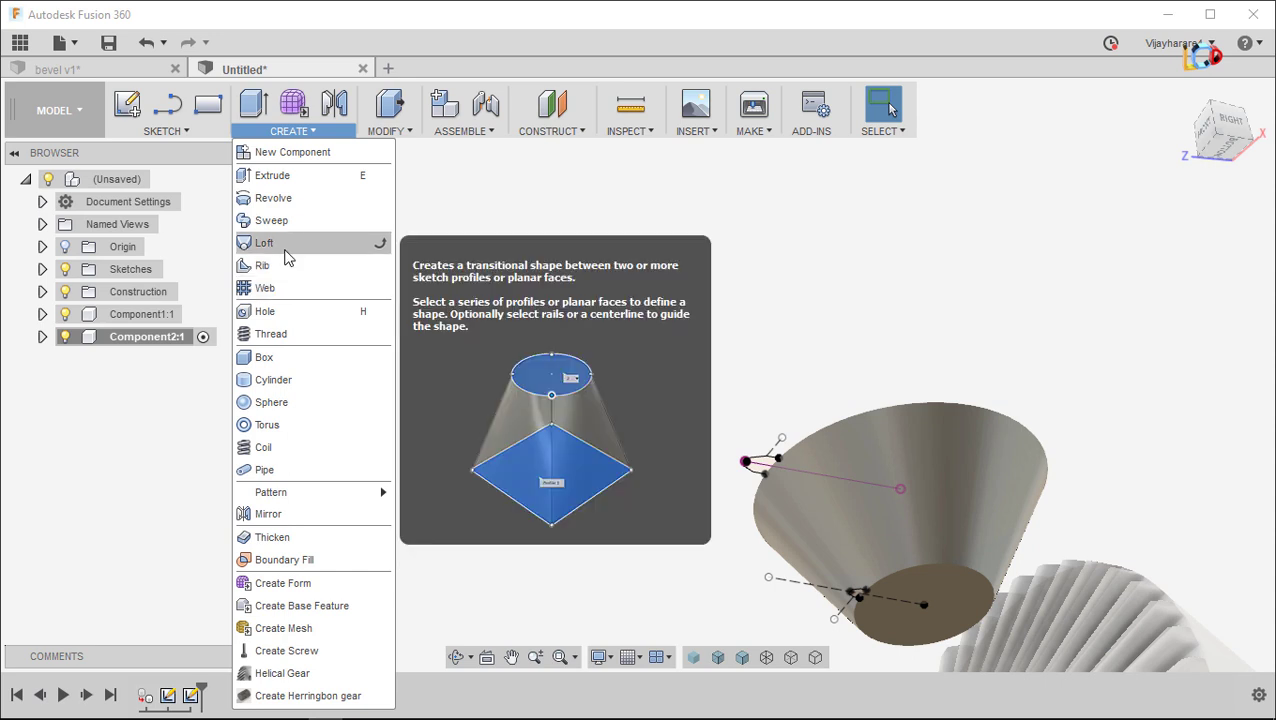
click(270, 243)
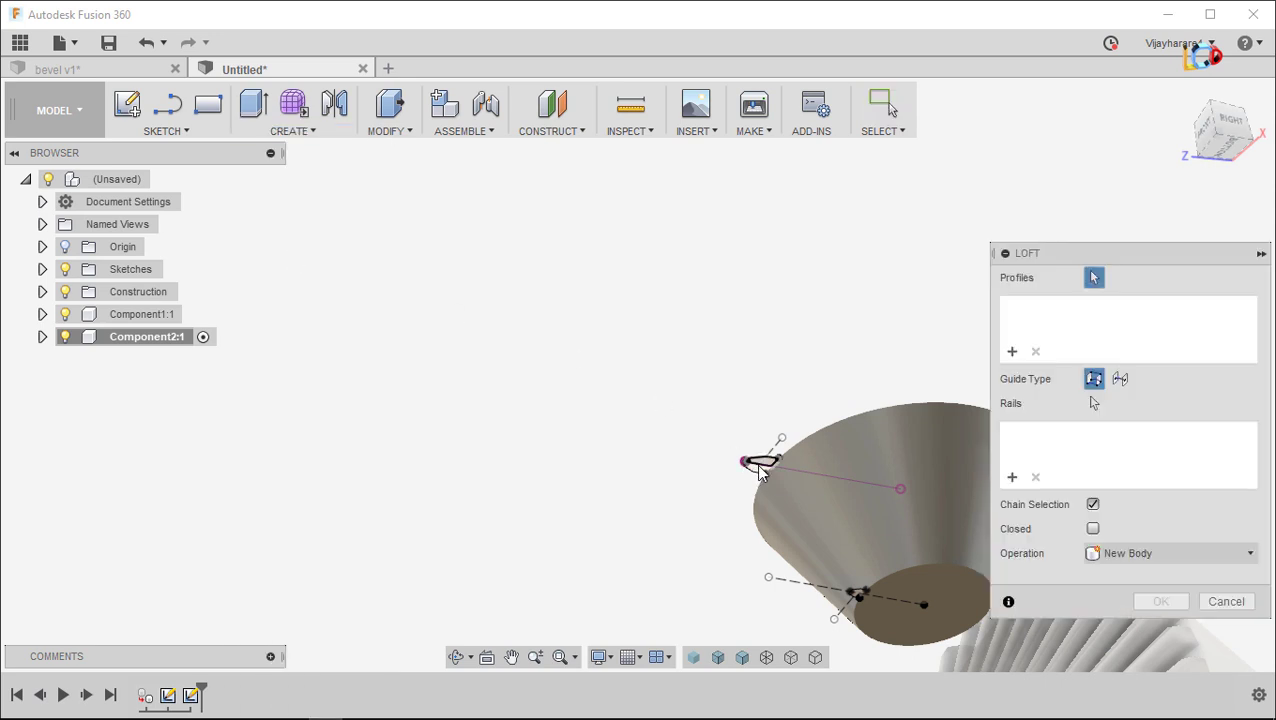
scroll(757, 470, up, 3)
middle_drag(692, 407, 537, 280)
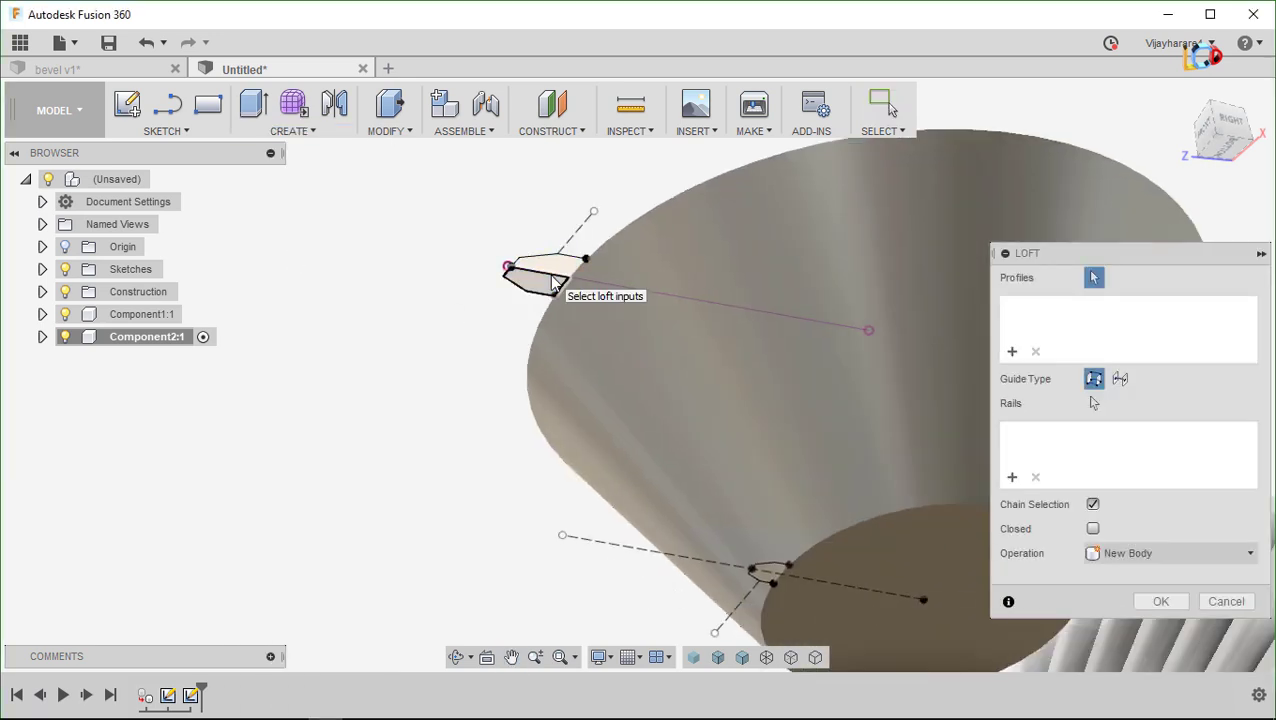
click(540, 284)
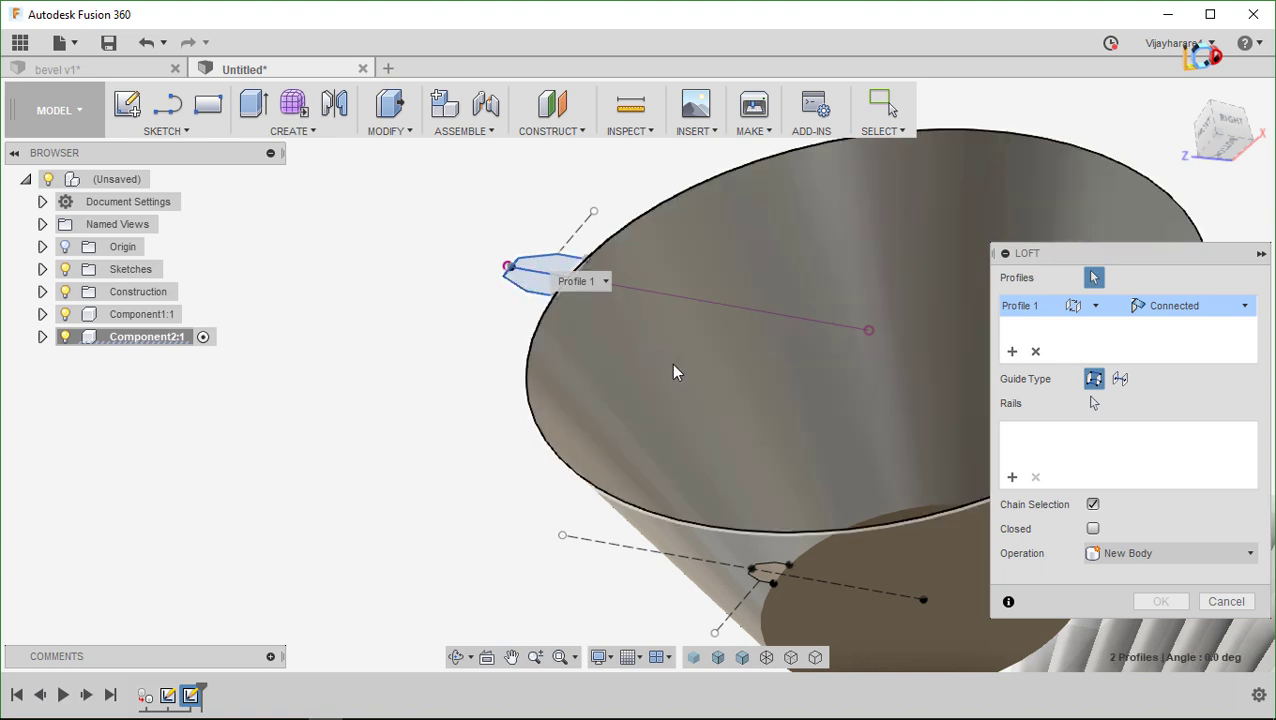
scroll(771, 566, up, 2)
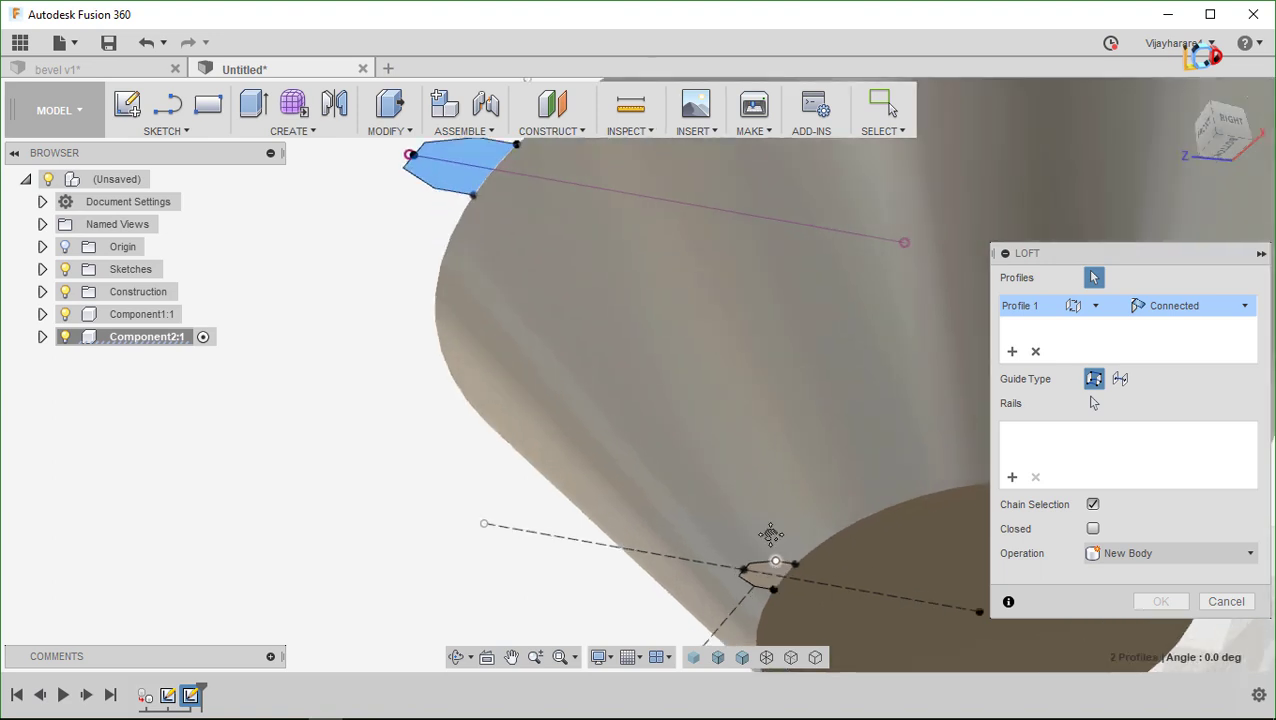
middle_drag(771, 566, 729, 373)
scroll(729, 373, up, 2)
click(729, 373)
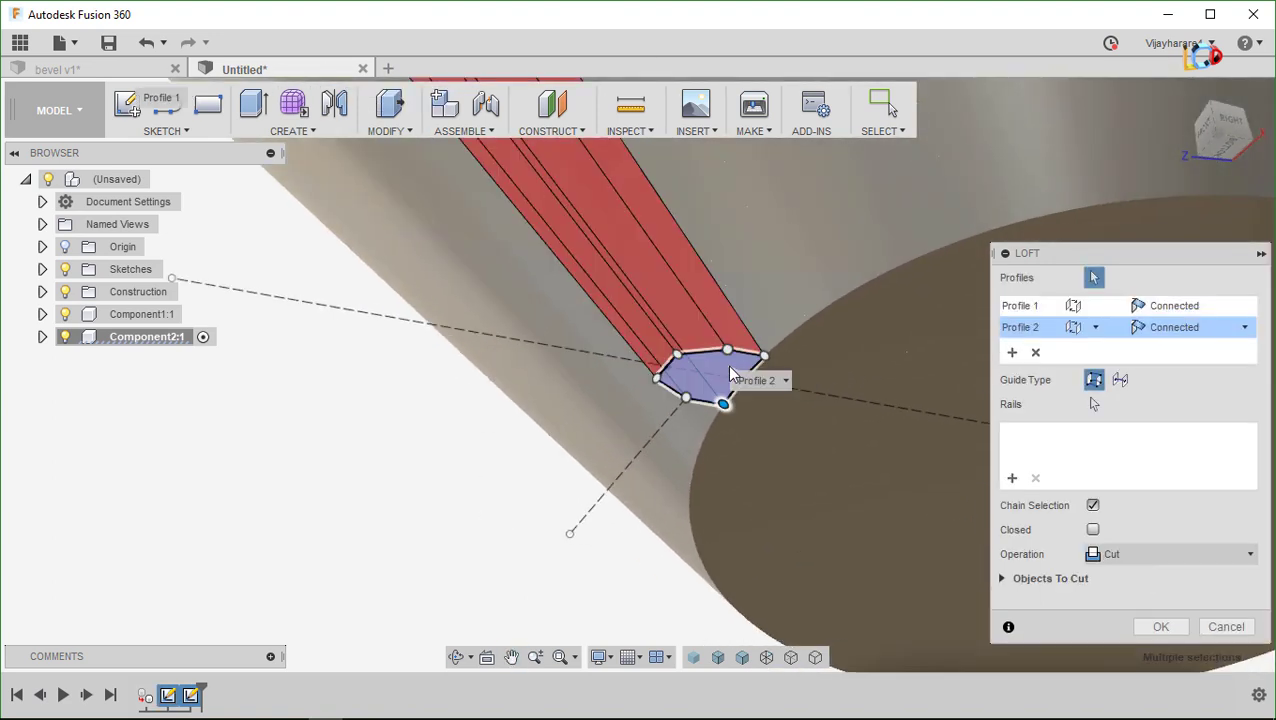
Set the loft operation to Join and confirm, adding one tooth
click(1180, 557)
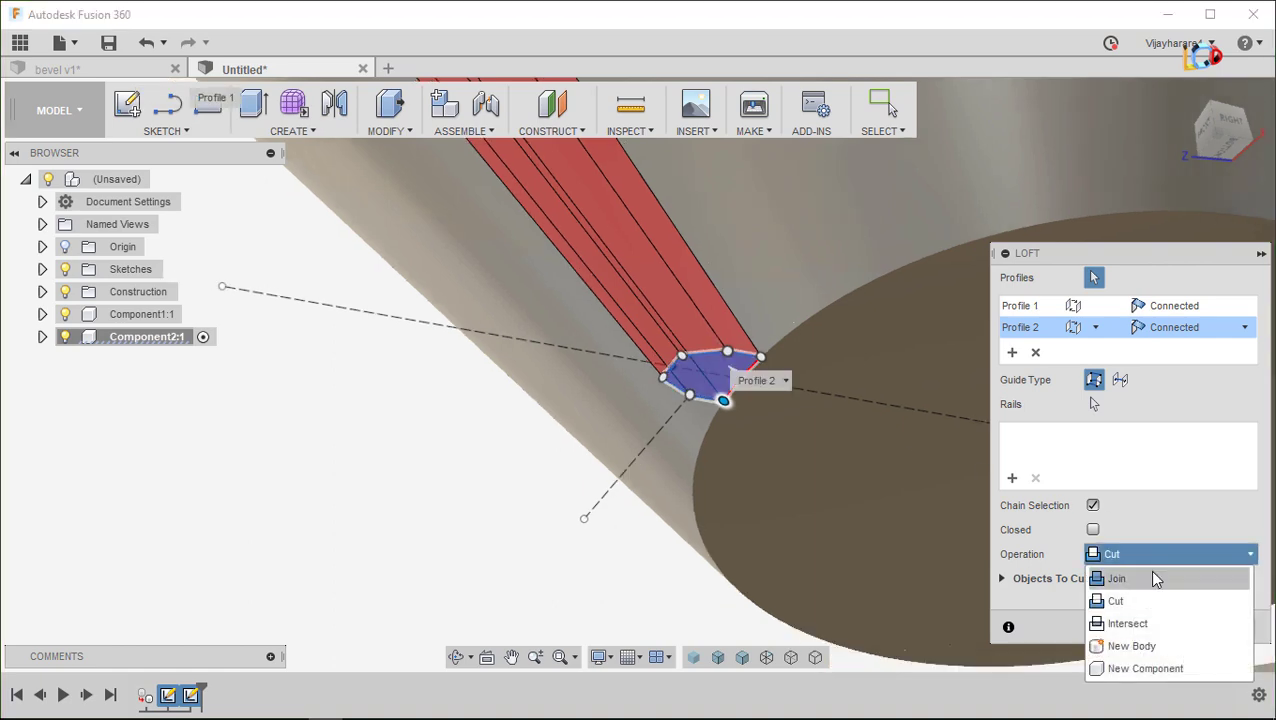
click(1148, 574)
click(1160, 602)
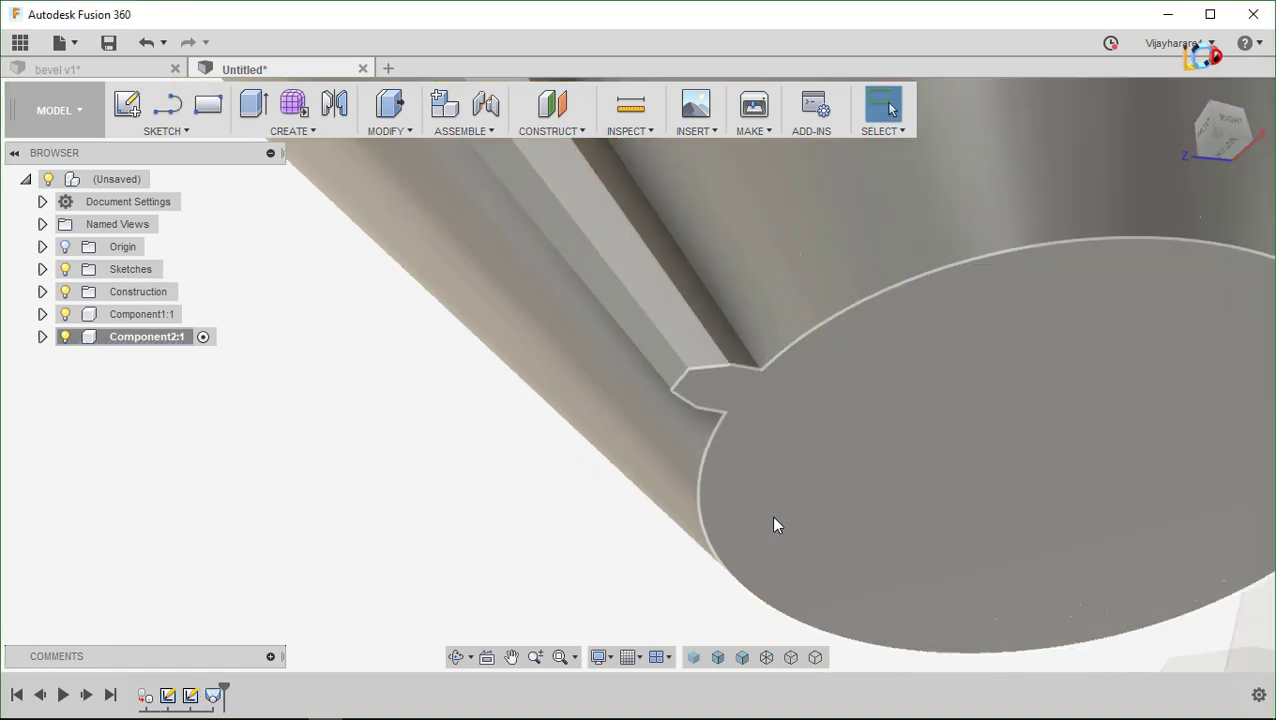
scroll(771, 514, down, 5)
Circular-pattern Loft1 around the cone's end edge with quantity 20
mouse_move(764, 452)
shift+middle_down()
mouse_move(809, 398)
mouse_move(937, 327)
mouse_move(825, 347)
shift+middle_up()
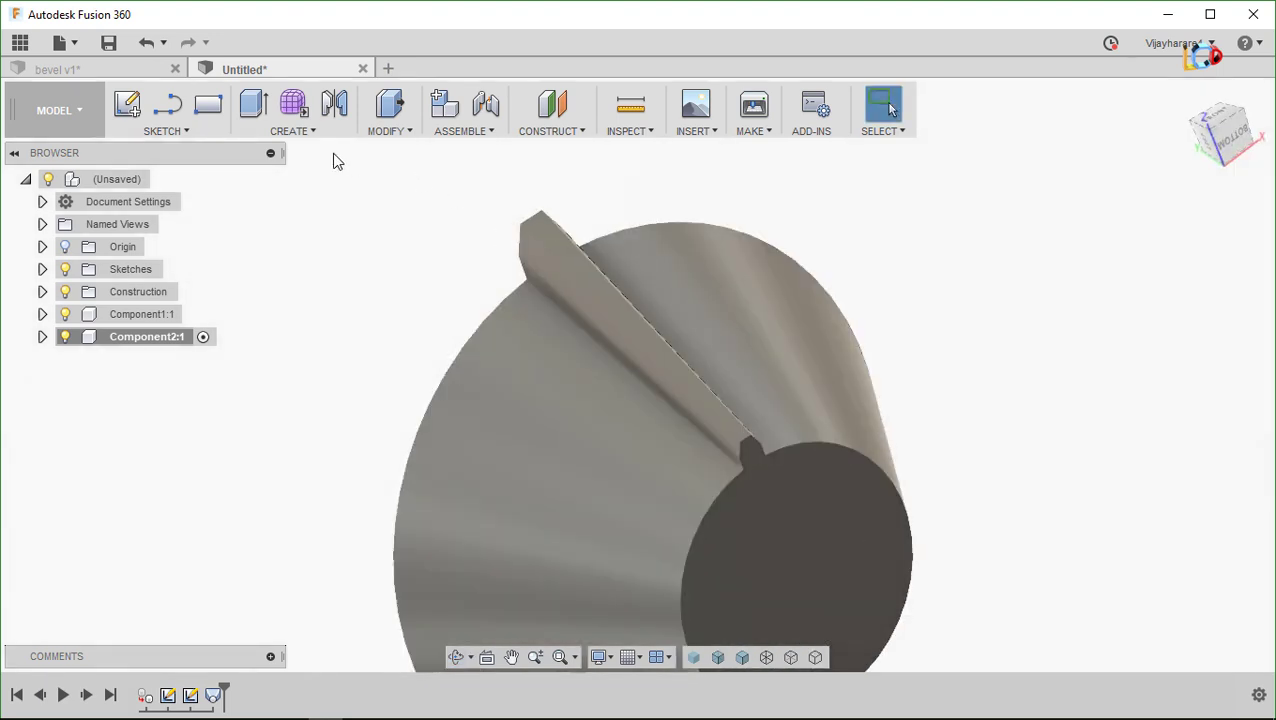
click(299, 134)
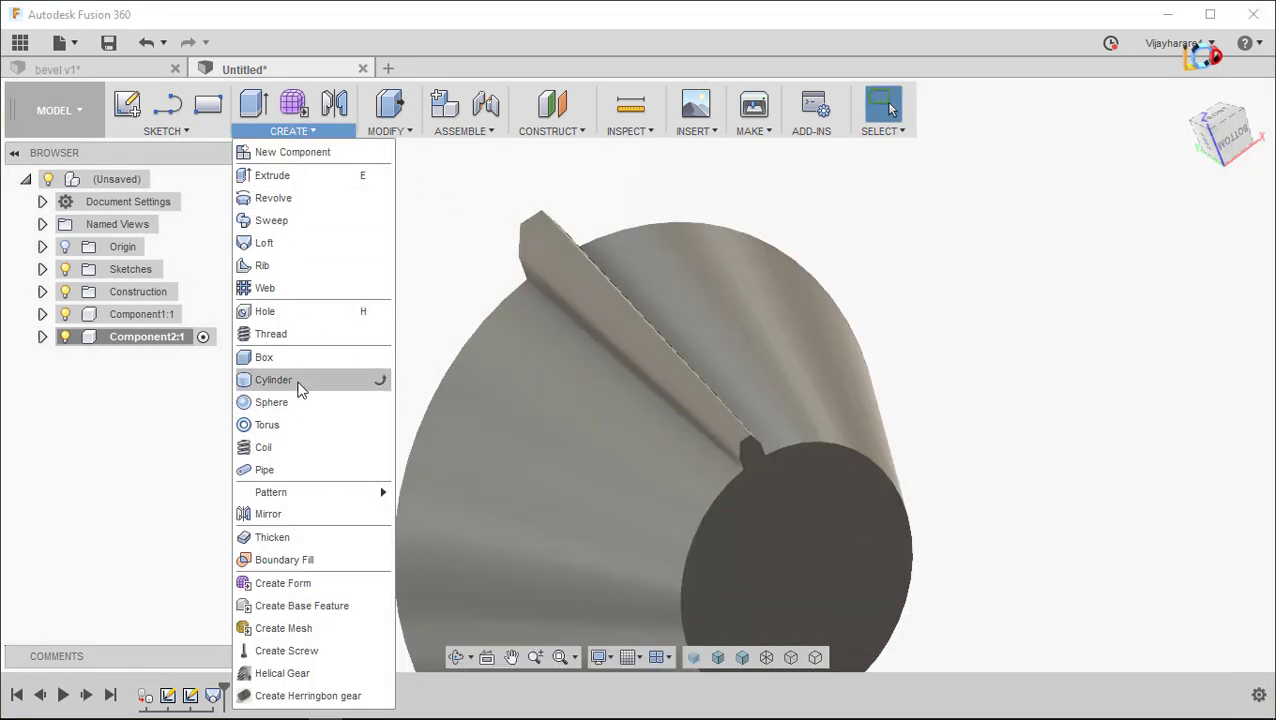
mouse_move(270, 492)
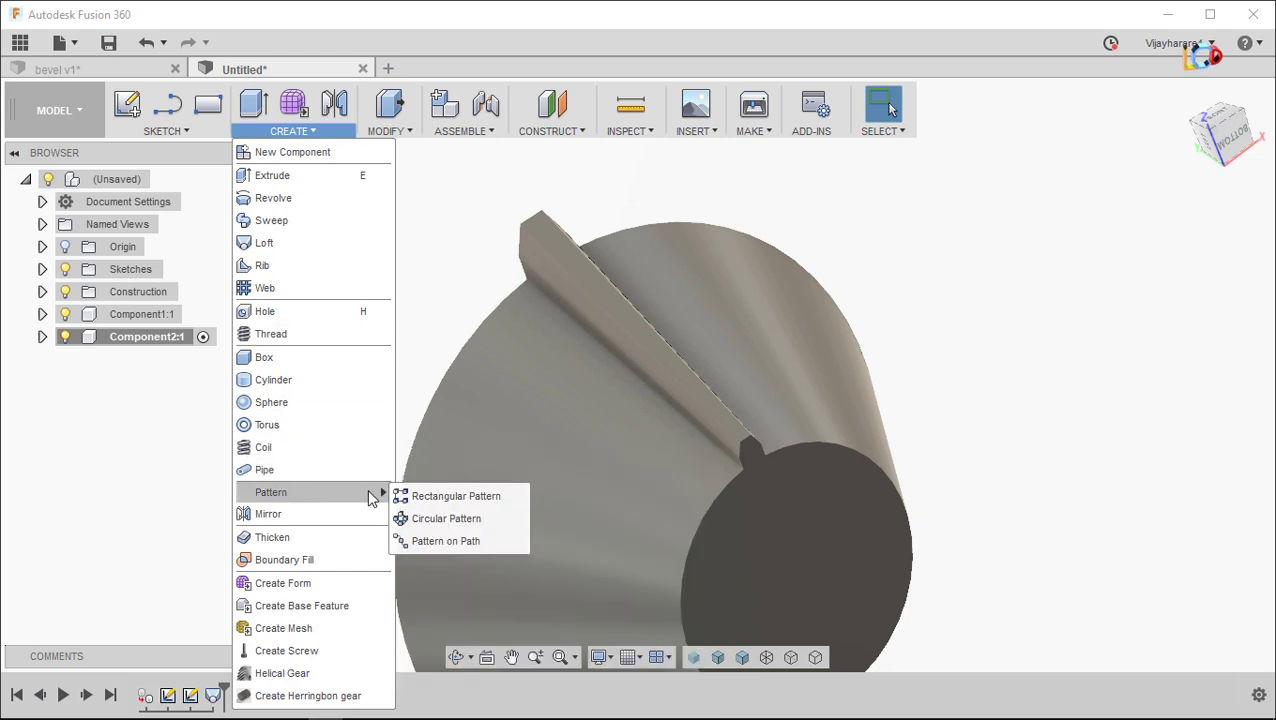
click(407, 519)
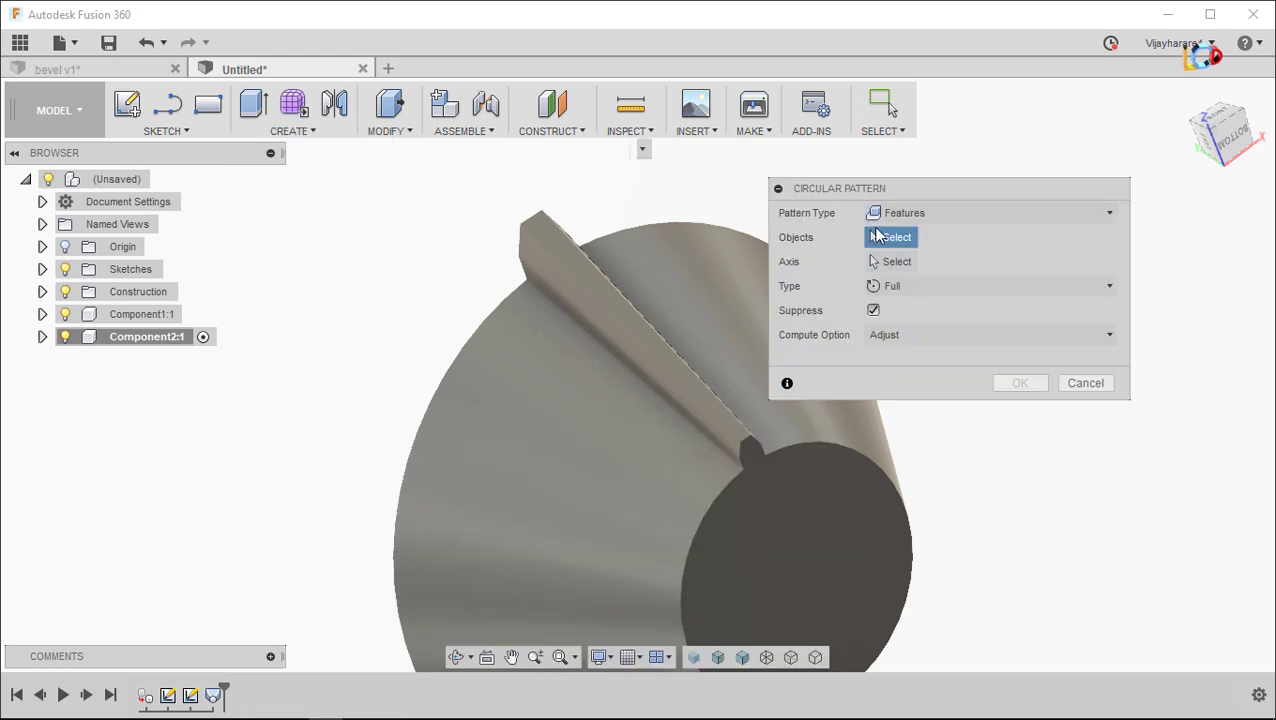
click(215, 702)
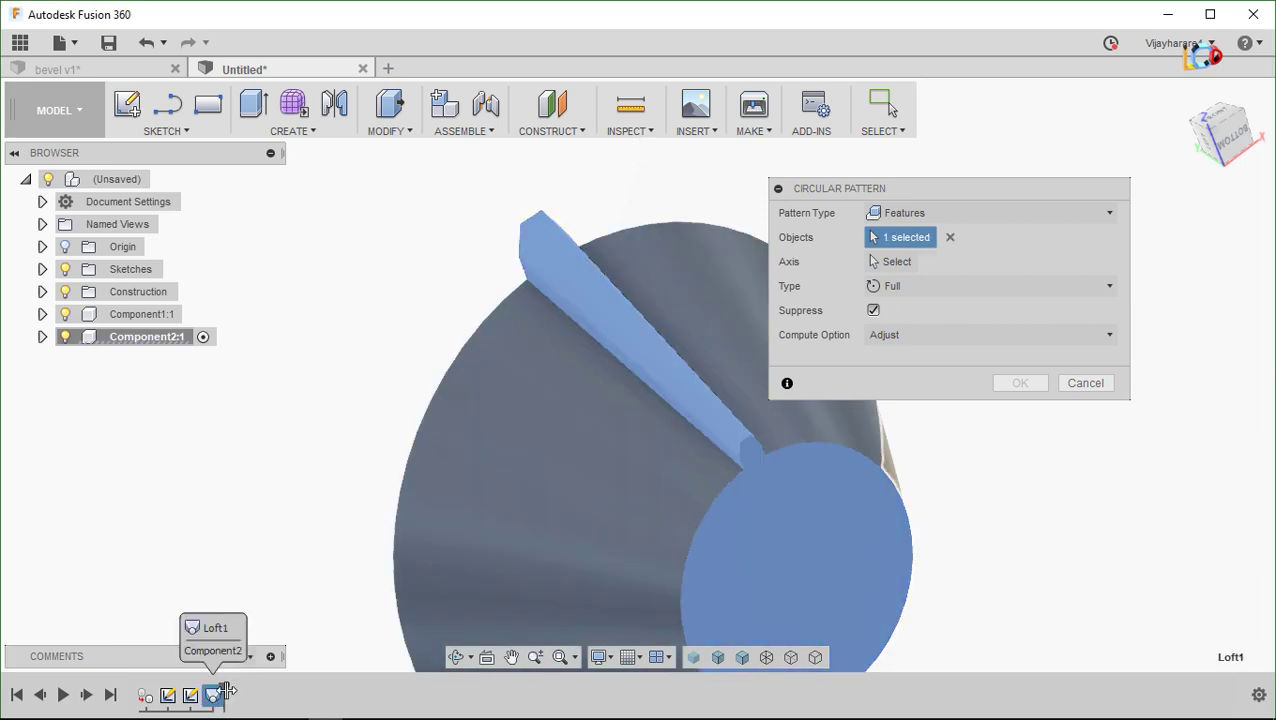
click(876, 265)
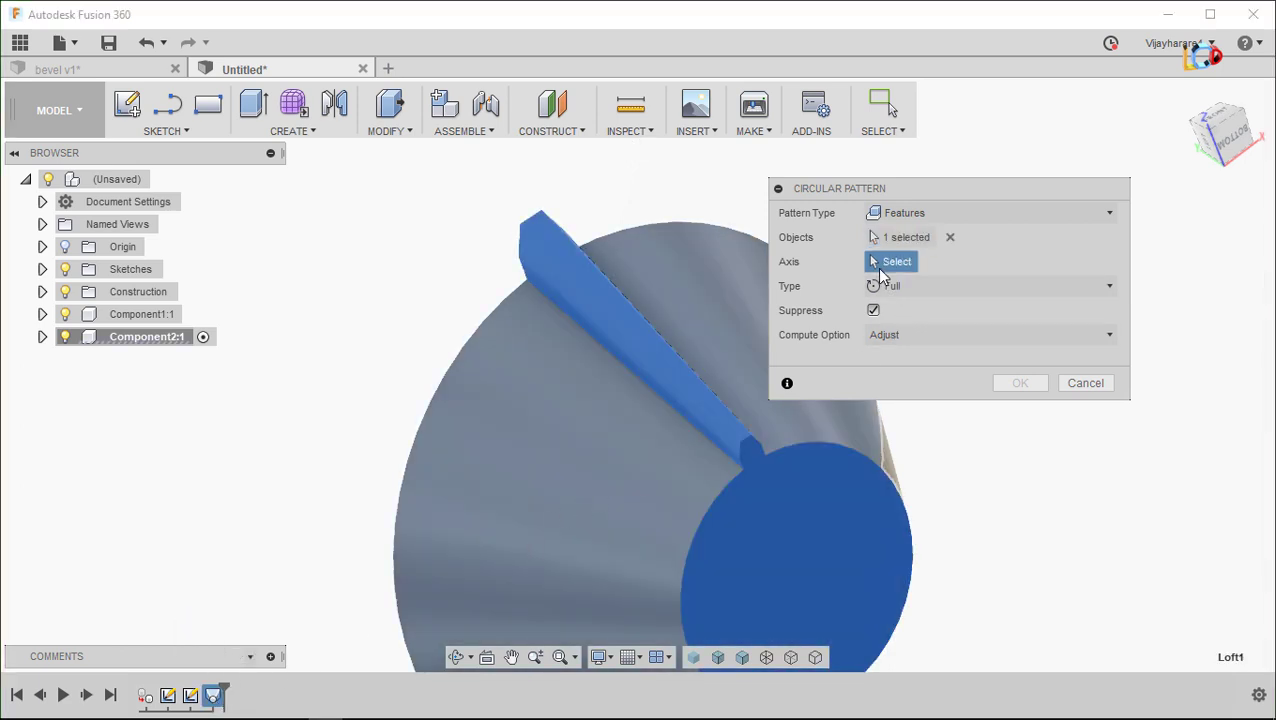
click(783, 452)
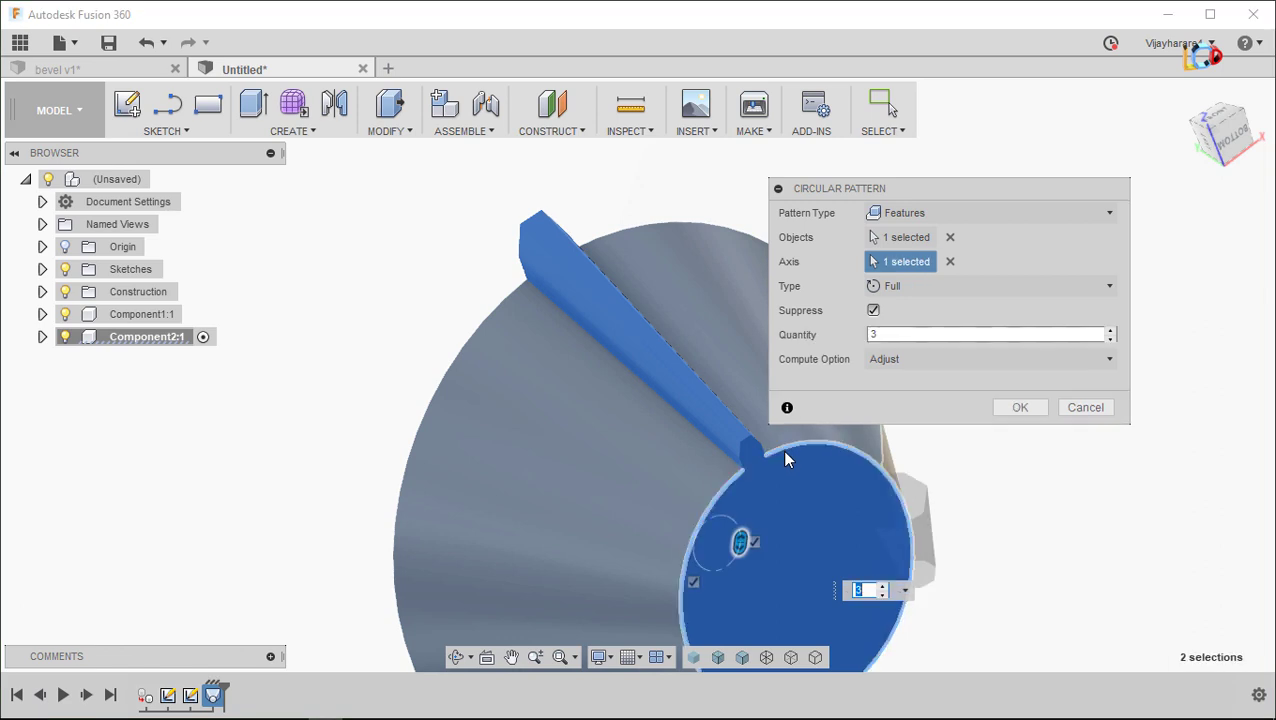
mouse_move(650, 468)
shift+middle_down()
mouse_move(607, 448)
mouse_move(621, 450)
shift+middle_up()
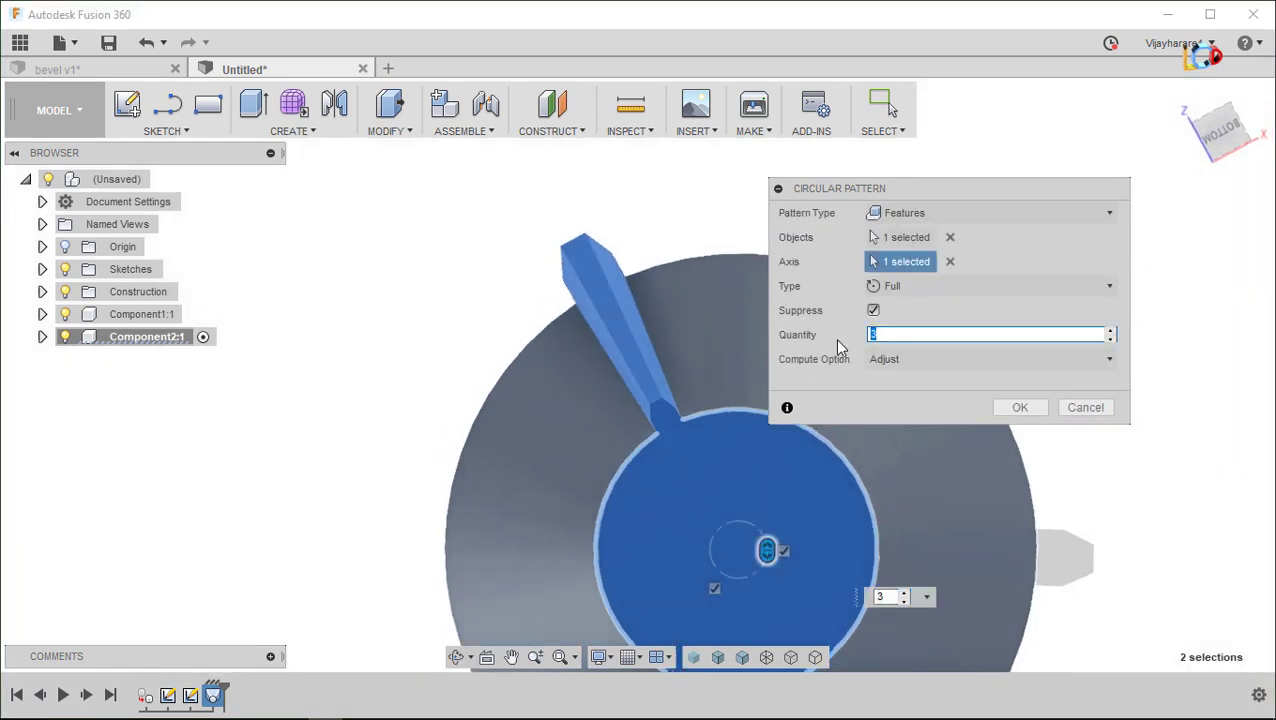
text(20)
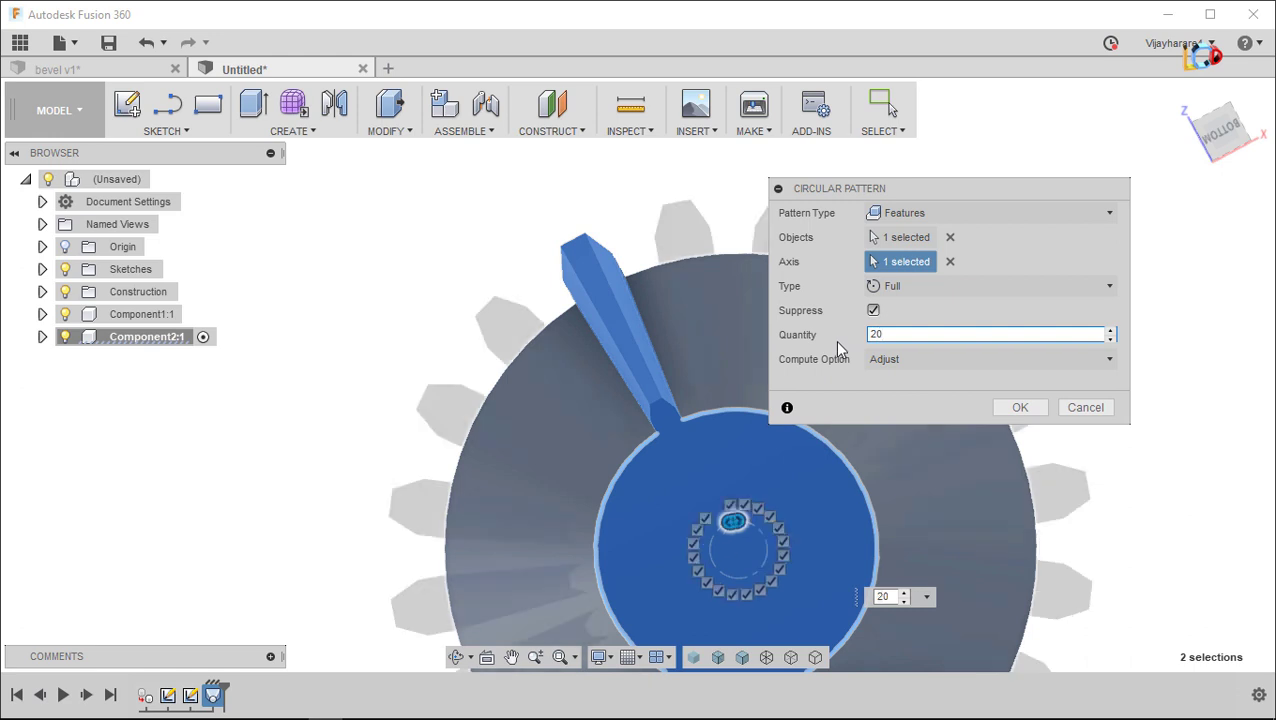
click(1022, 407)
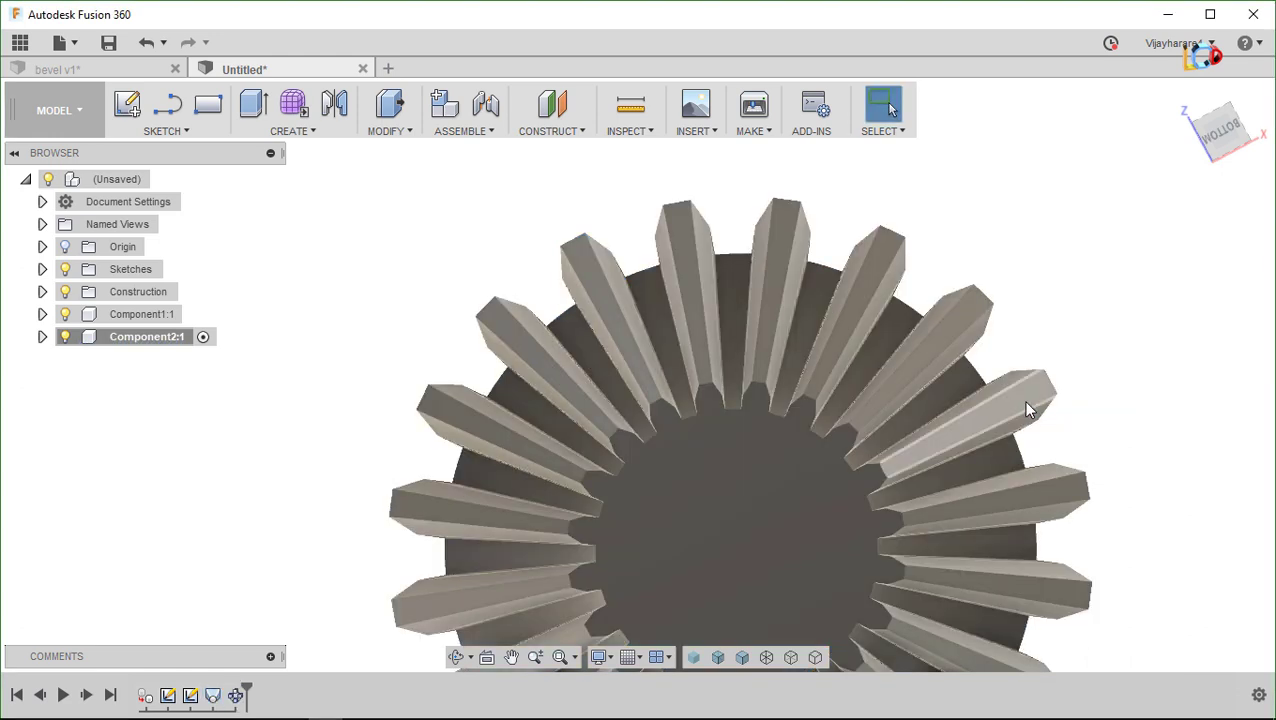
Activate the (Unsaved) root component and orbit around both bevel gears
scroll(1023, 401, down, 5)
mouse_move(1025, 408)
shift+middle_down()
mouse_move(938, 428)
mouse_move(880, 360)
shift+middle_up()
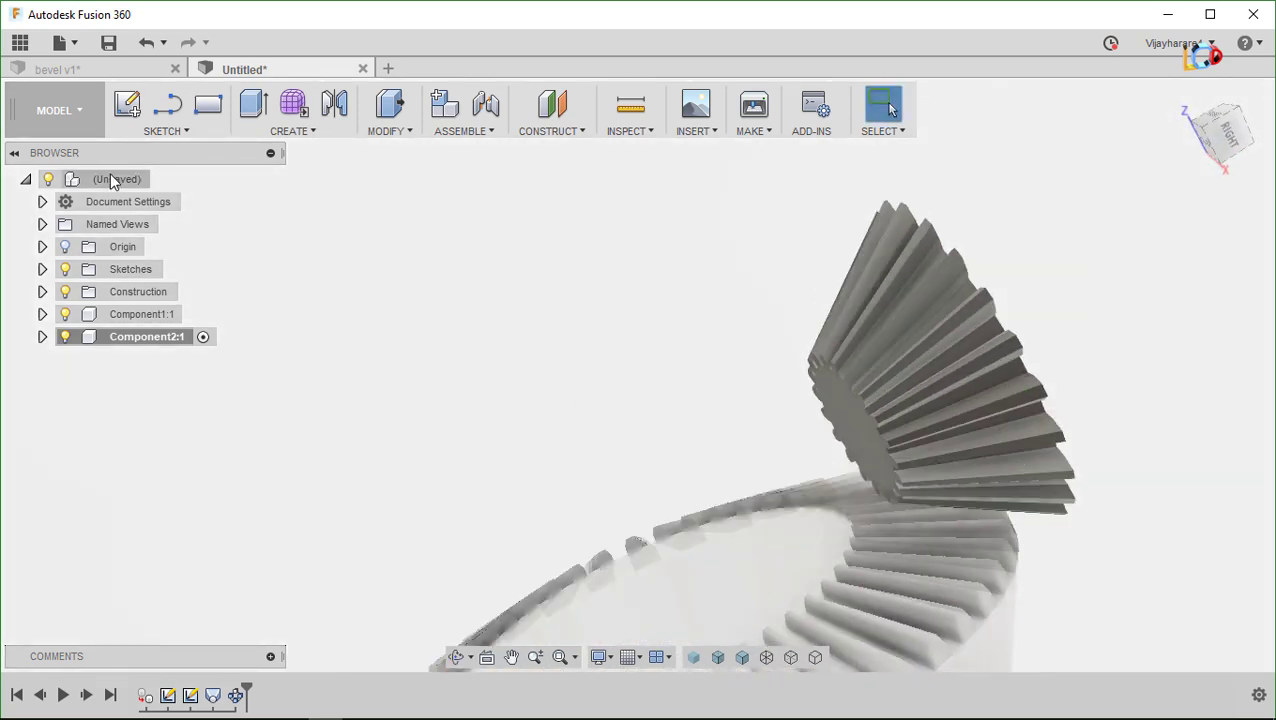
mouse_move(117, 179)
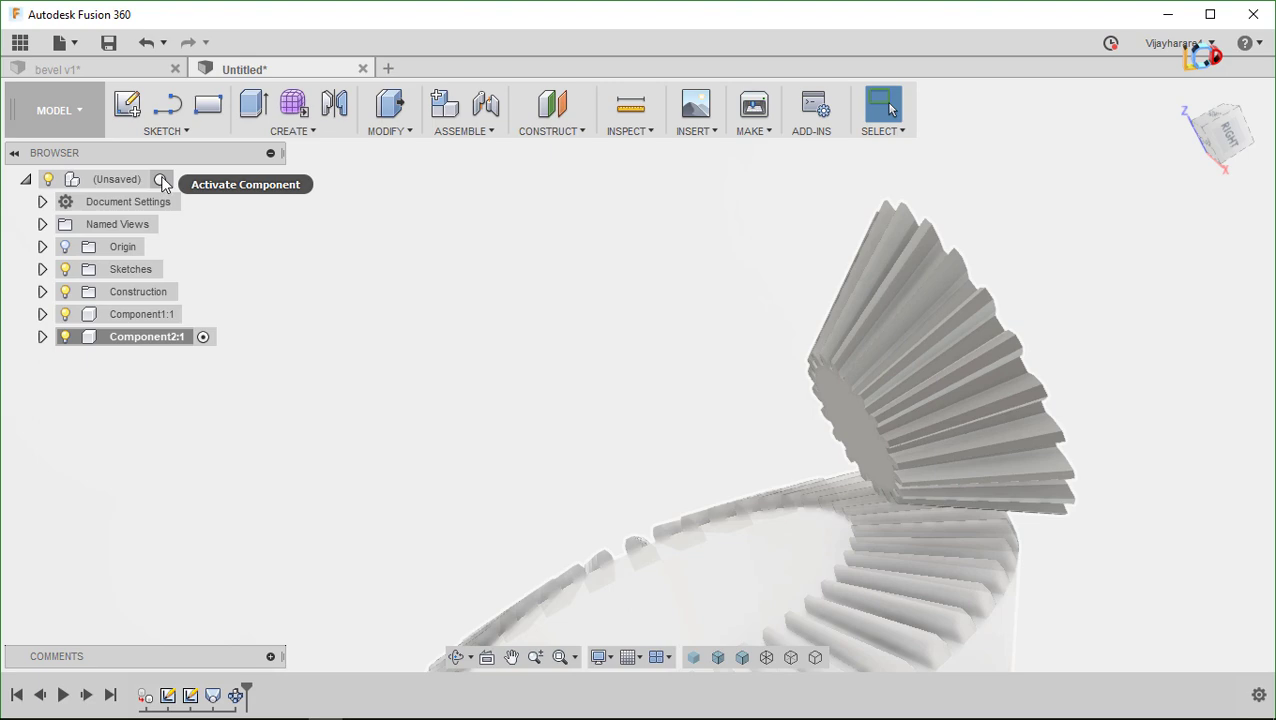
click(161, 180)
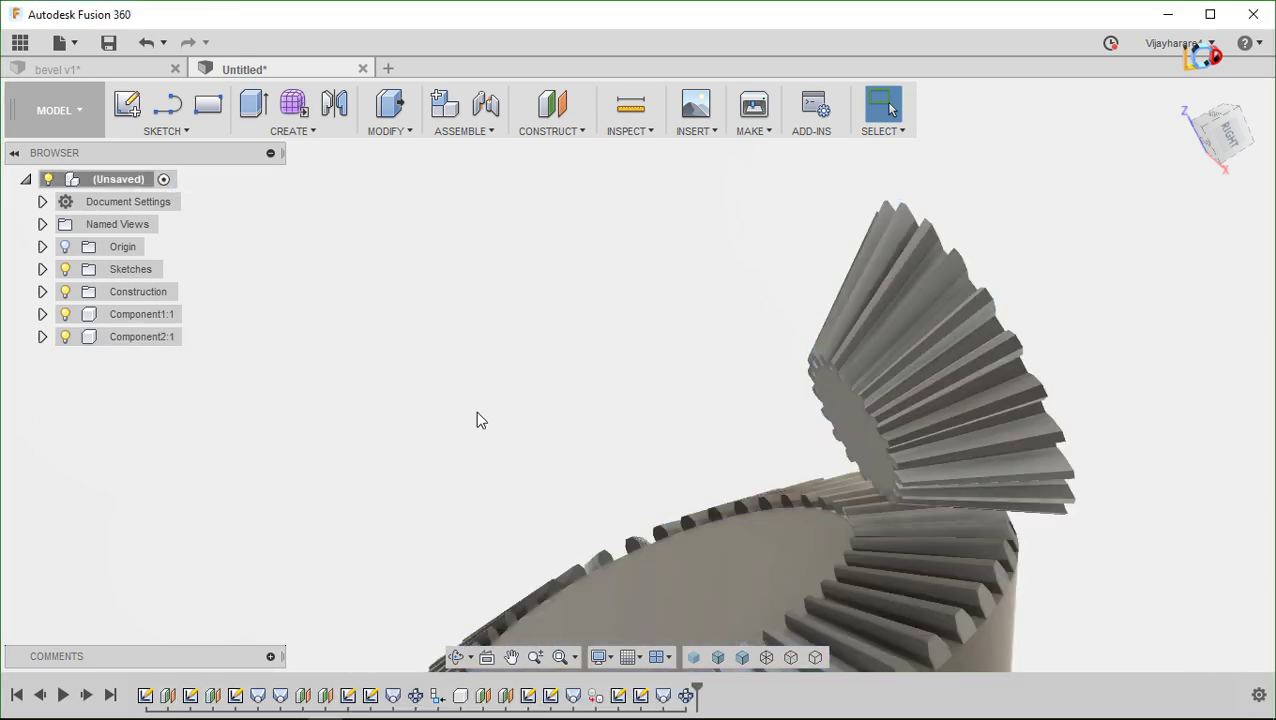
mouse_move(476, 420)
shift+middle_down()
mouse_move(464, 367)
mouse_move(524, 427)
mouse_move(433, 362)
mouse_move(463, 453)
mouse_move(564, 461)
mouse_move(513, 421)
mouse_move(520, 490)
mouse_move(501, 490)
mouse_move(518, 441)
mouse_move(484, 407)
mouse_move(513, 430)
mouse_move(502, 451)
mouse_move(826, 390)
mouse_move(809, 424)
shift+middle_up()
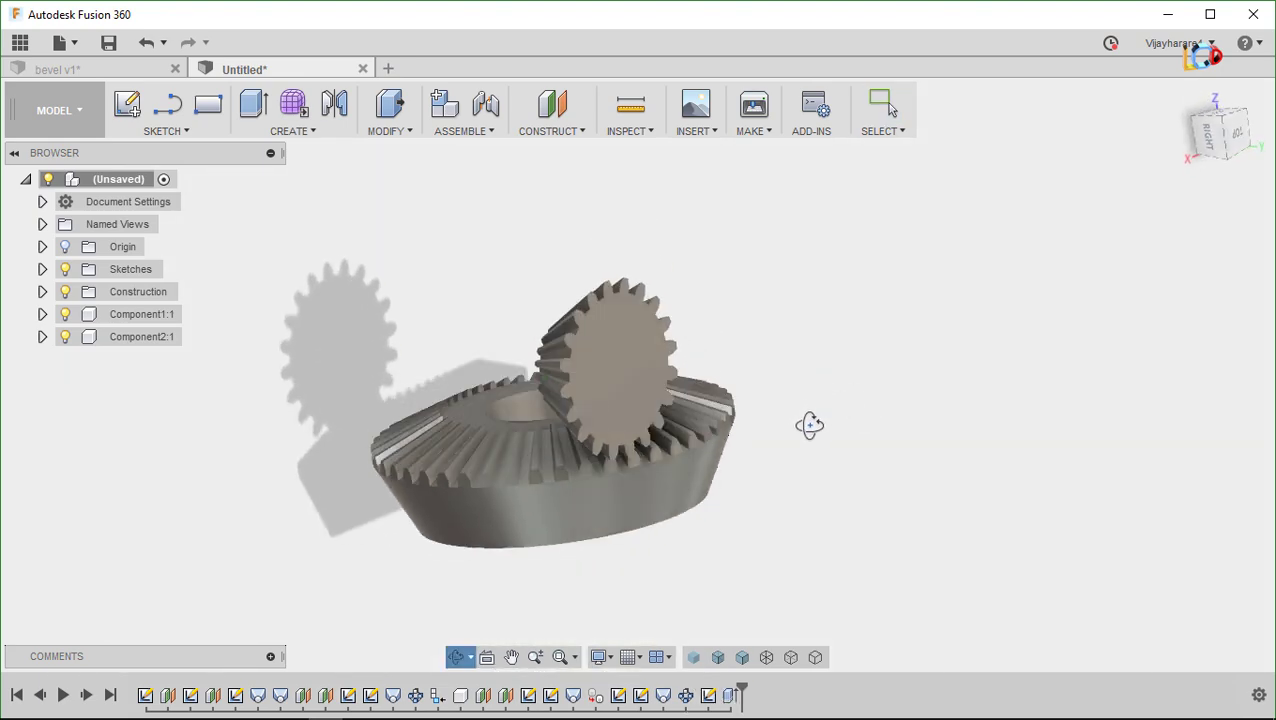
key(Escape)
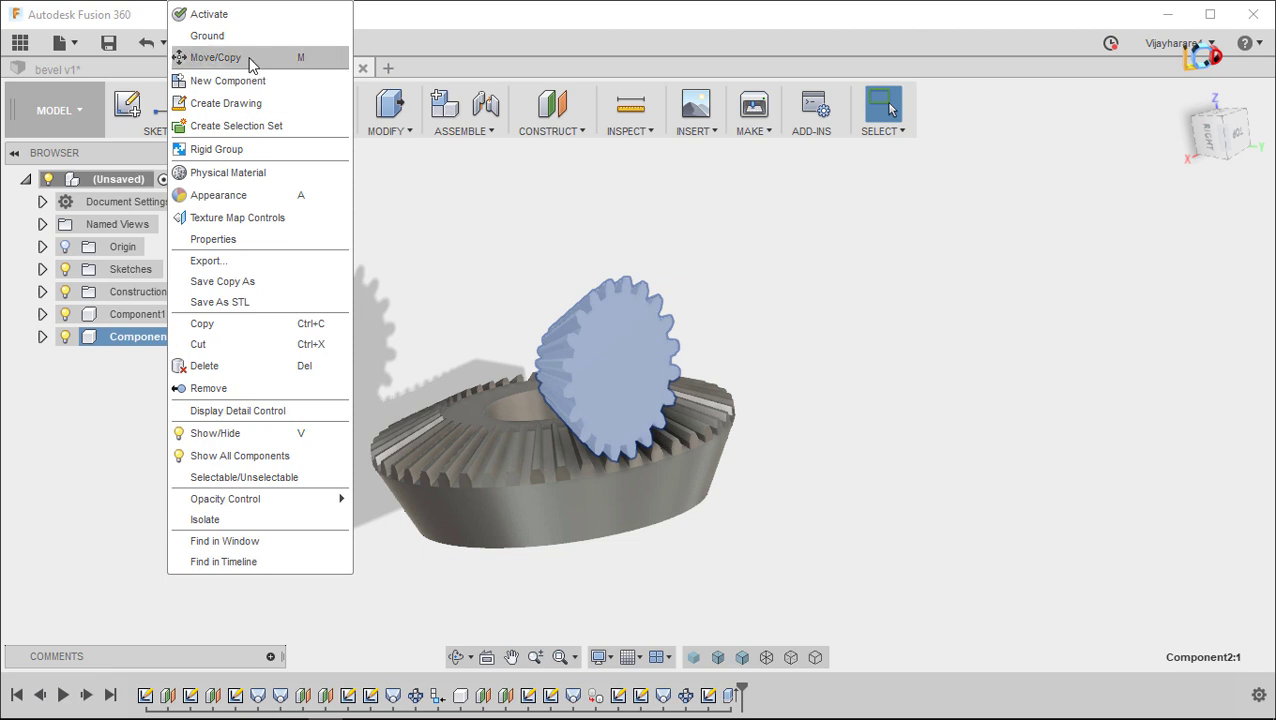
Start moving Component2:1 and reorient the view to frame both gears
click(228, 58)
mouse_move(480, 345)
shift+middle_down()
mouse_move(575, 336)
mouse_move(570, 319)
mouse_move(783, 250)
shift+middle_up()
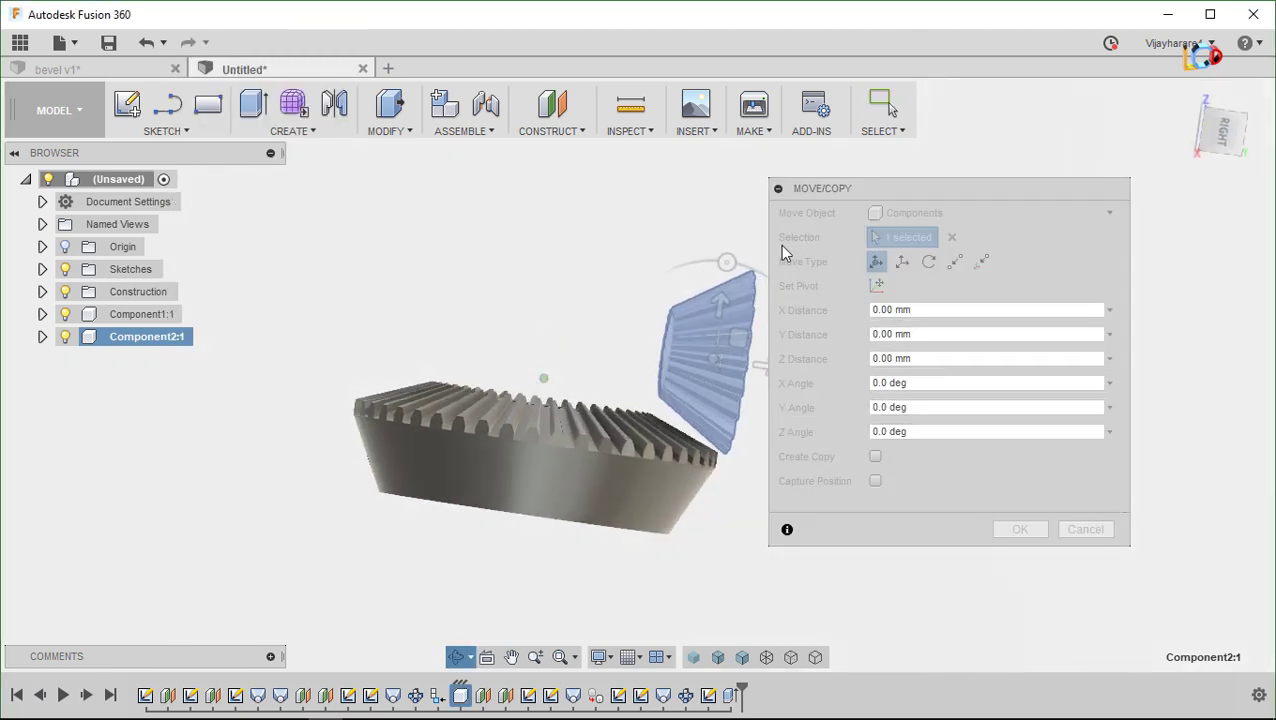
click(1220, 130)
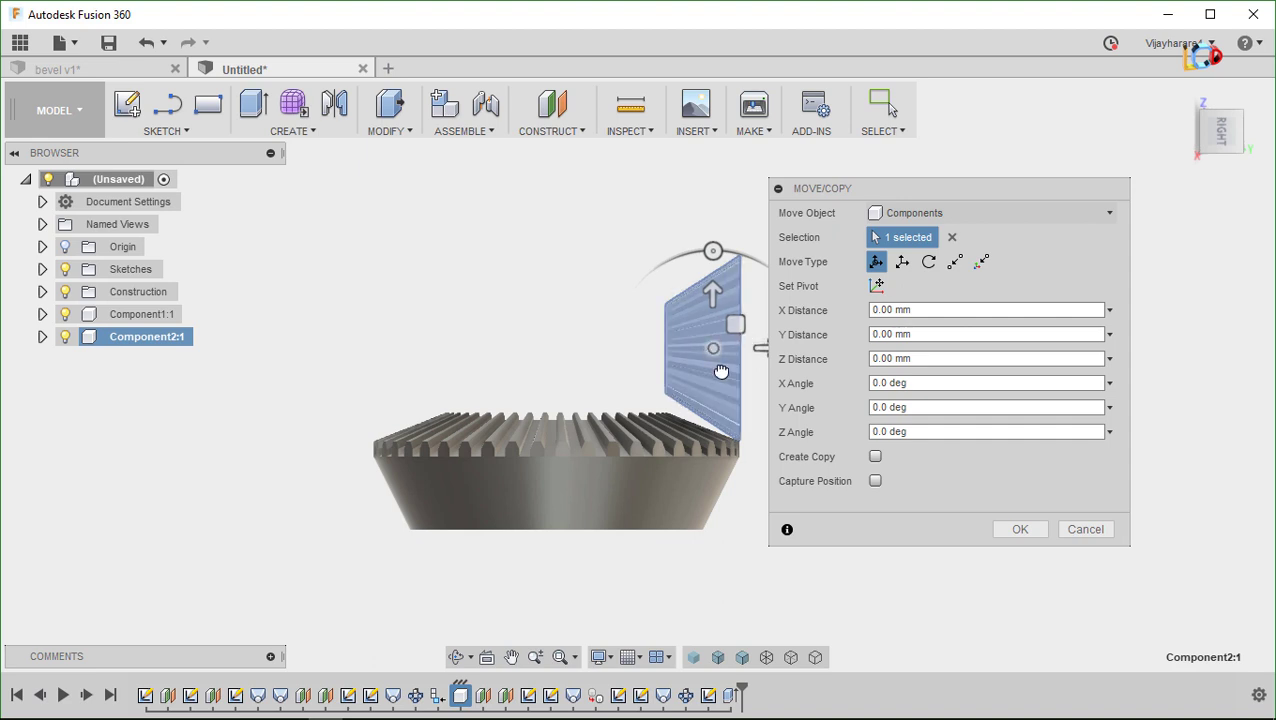
drag(711, 345, 712, 364)
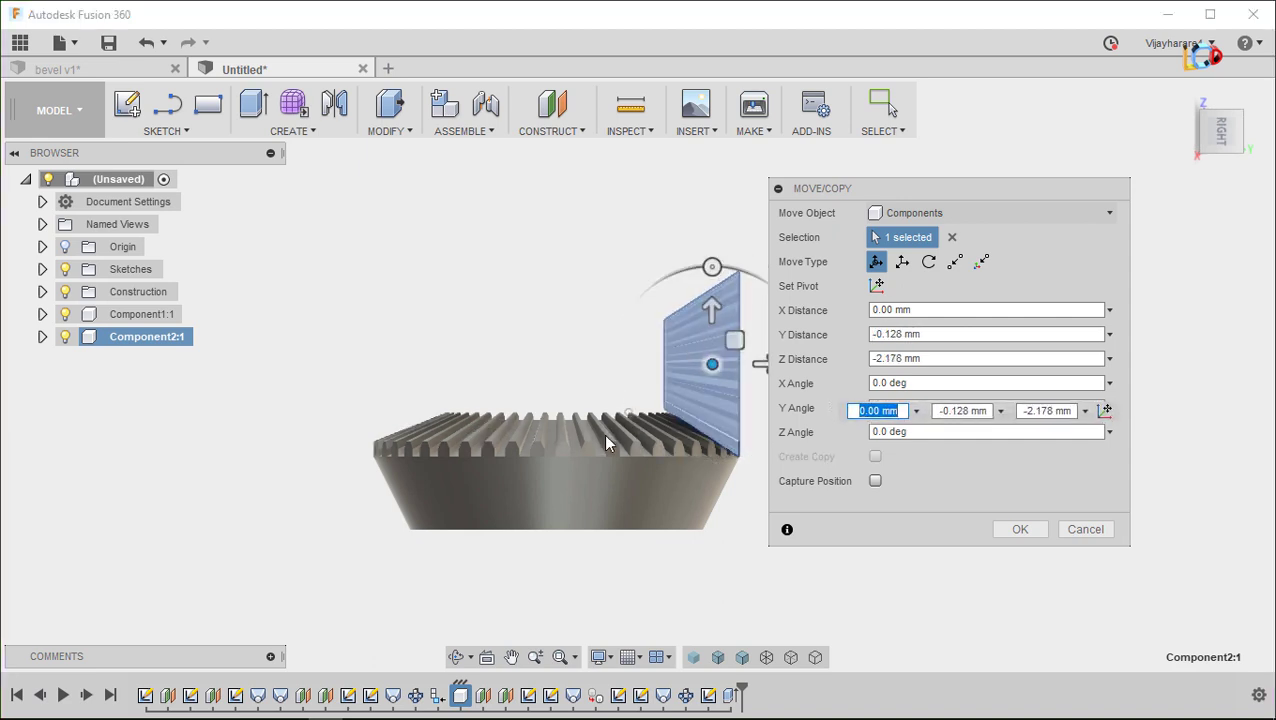
shift+middle_drag(605, 443, 510, 408)
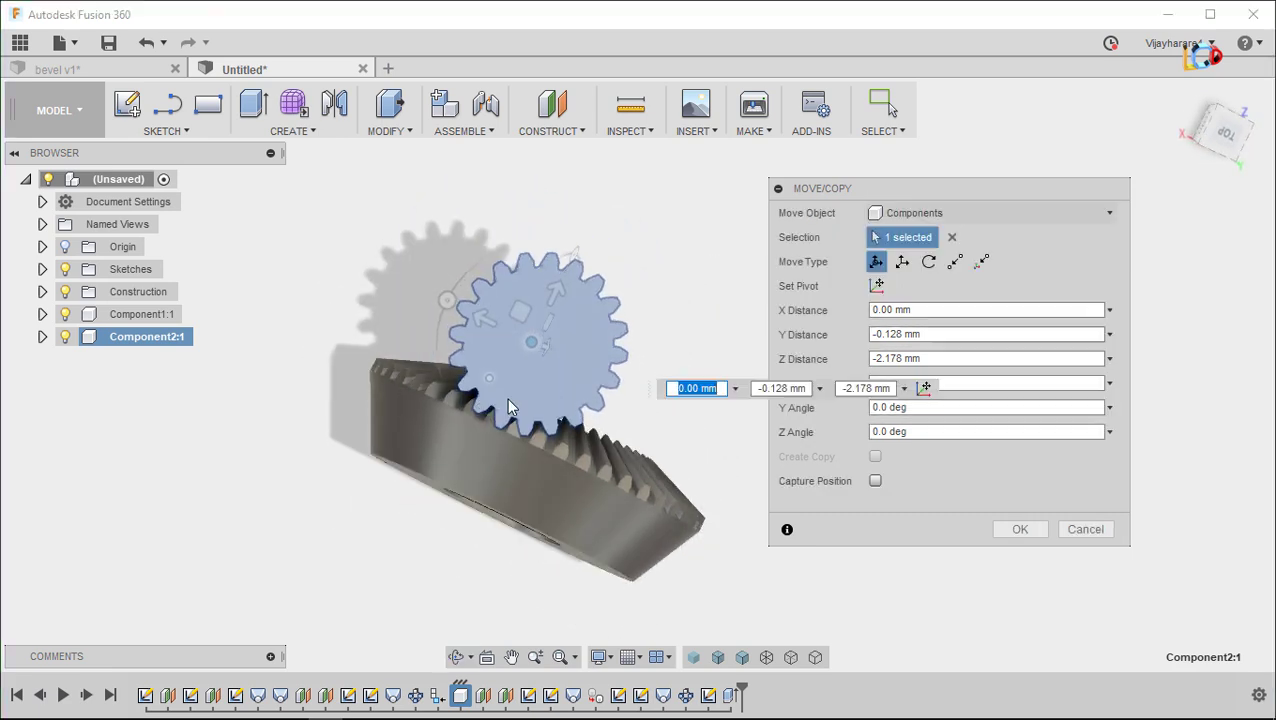
click(1228, 135)
mouse_move(672, 307)
shift+middle_down()
mouse_move(700, 335)
mouse_move(684, 413)
shift+middle_up()
click(1221, 132)
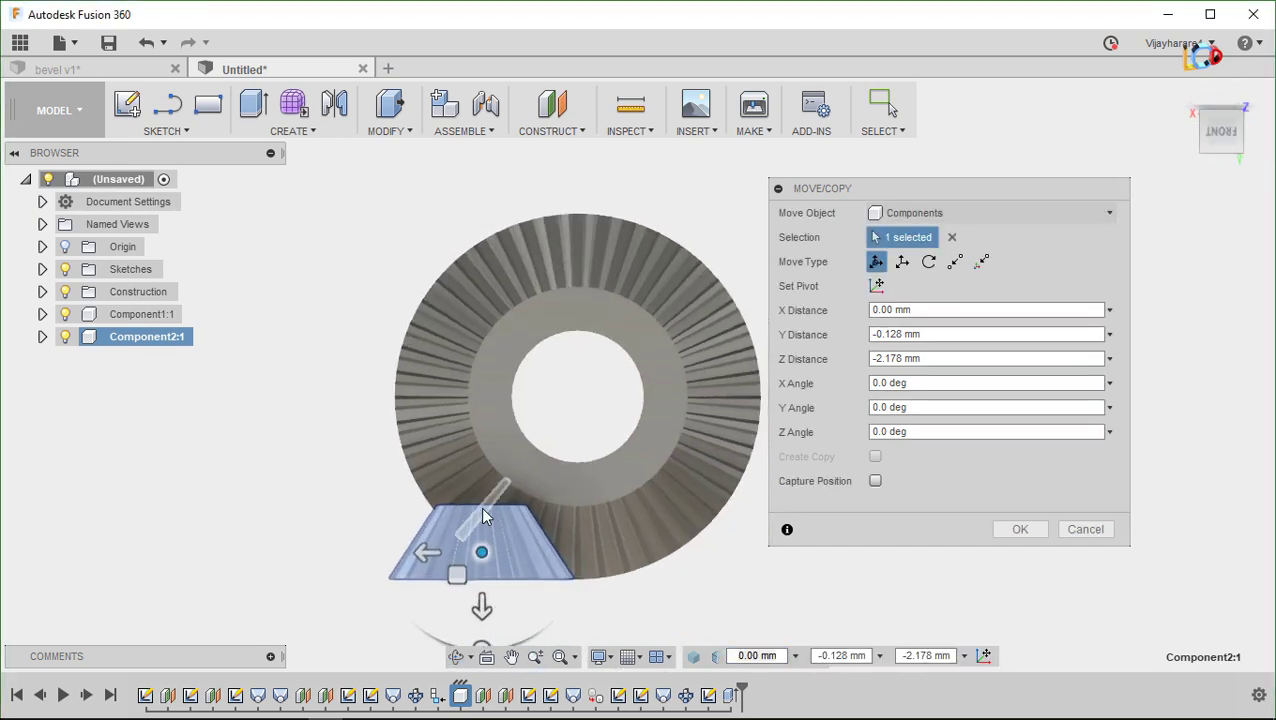
middle_drag(478, 568, 527, 546)
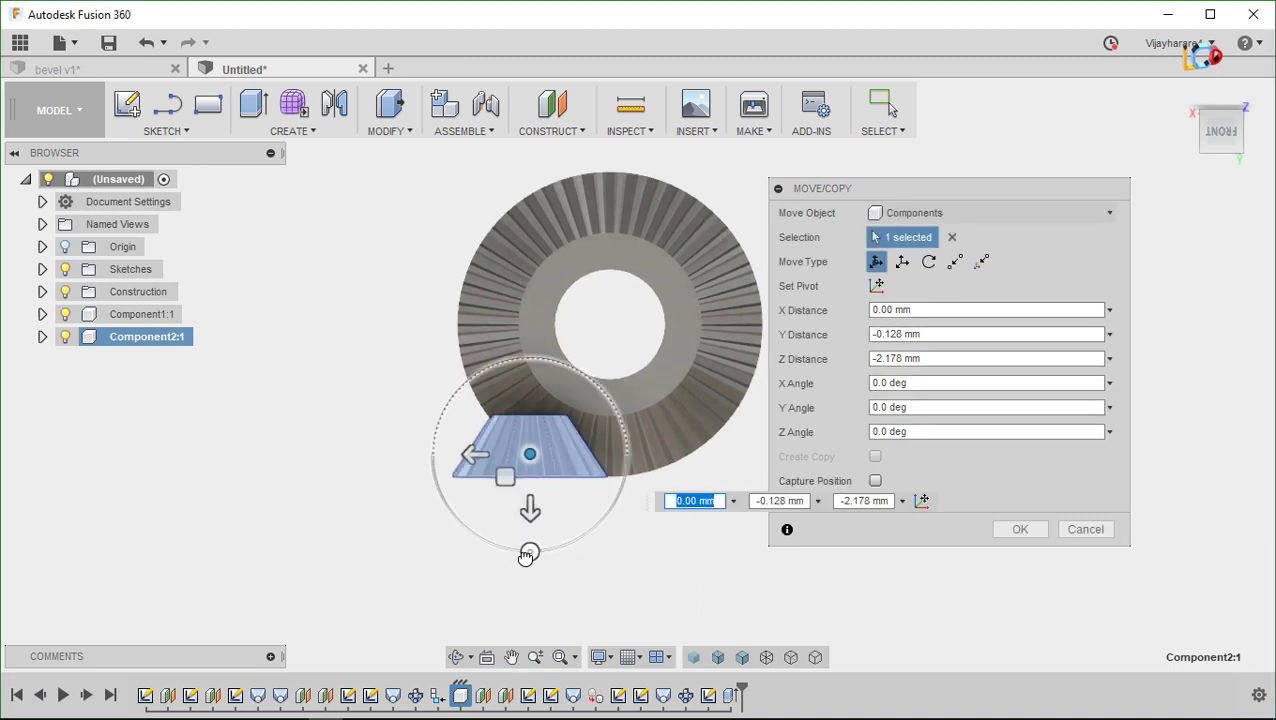
Reset the small gear's rotation and shift it -4 mm along Y
mouse_move(527, 546)
mouse_down()
mouse_move(475, 556)
mouse_move(474, 536)
mouse_up()
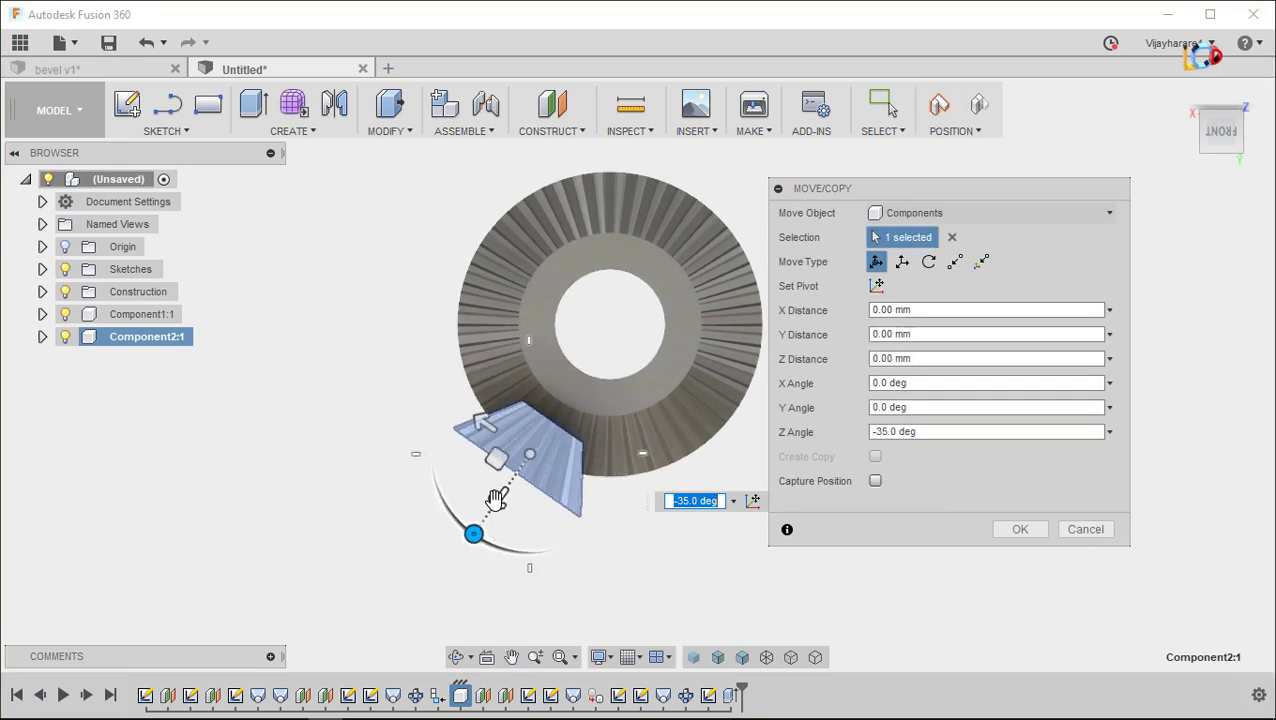
click(497, 500)
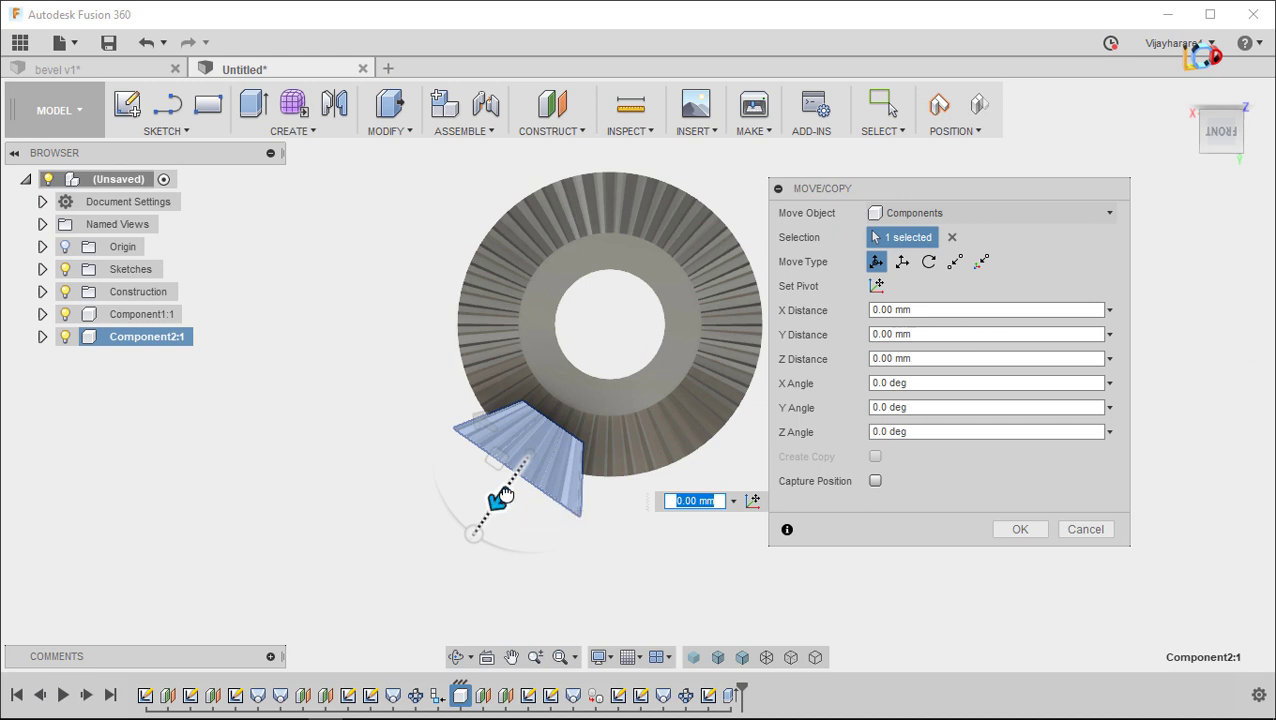
drag(505, 495, 520, 472)
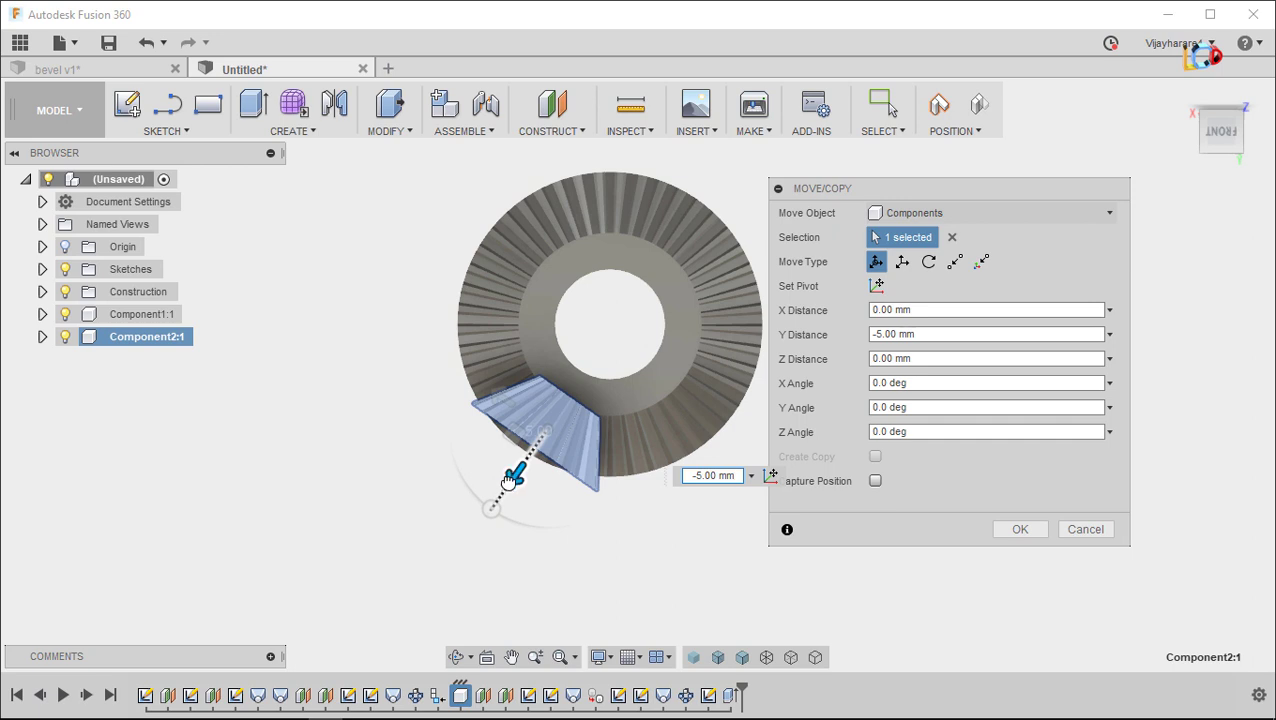
drag(512, 478, 514, 476)
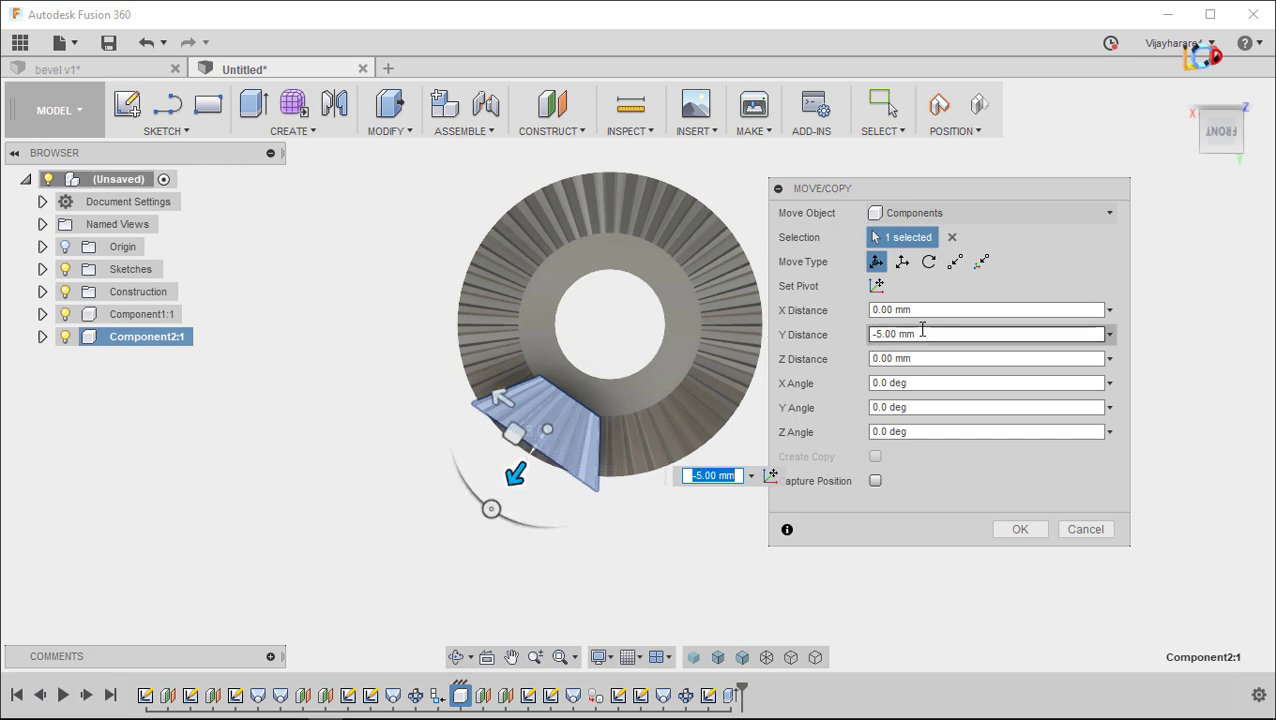
drag(514, 472, 514, 476)
text(-)
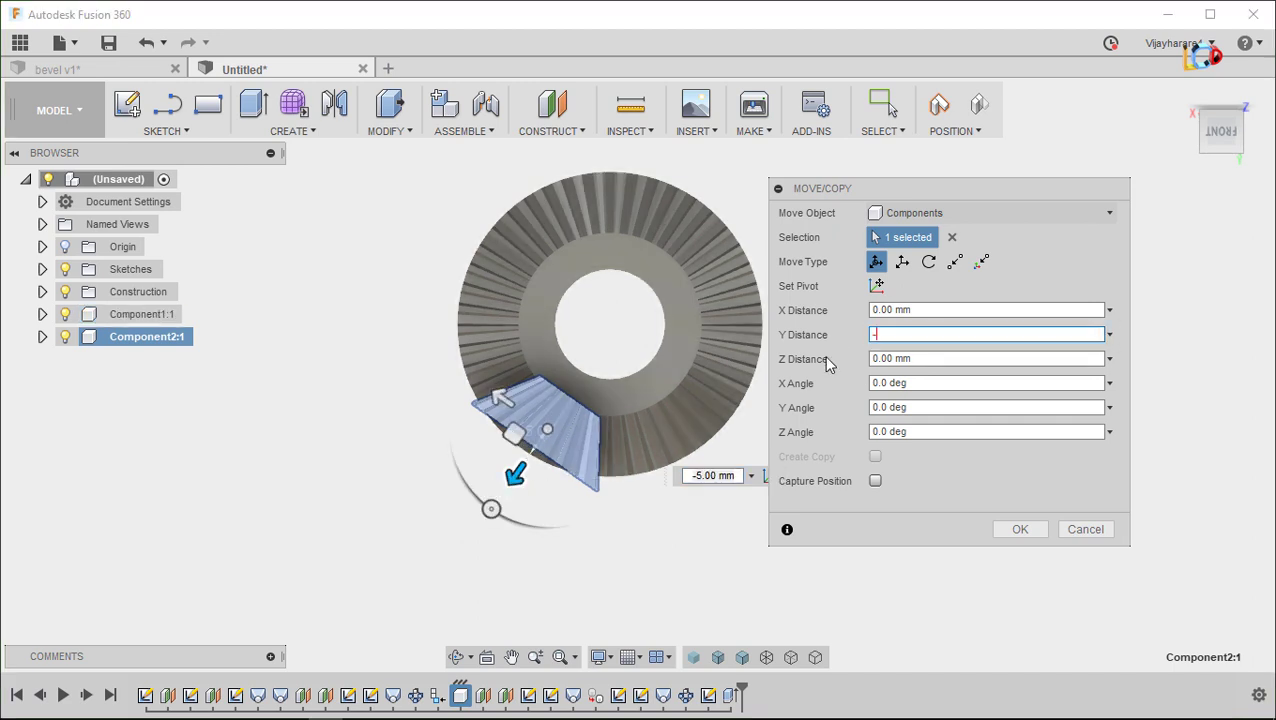
text(4)
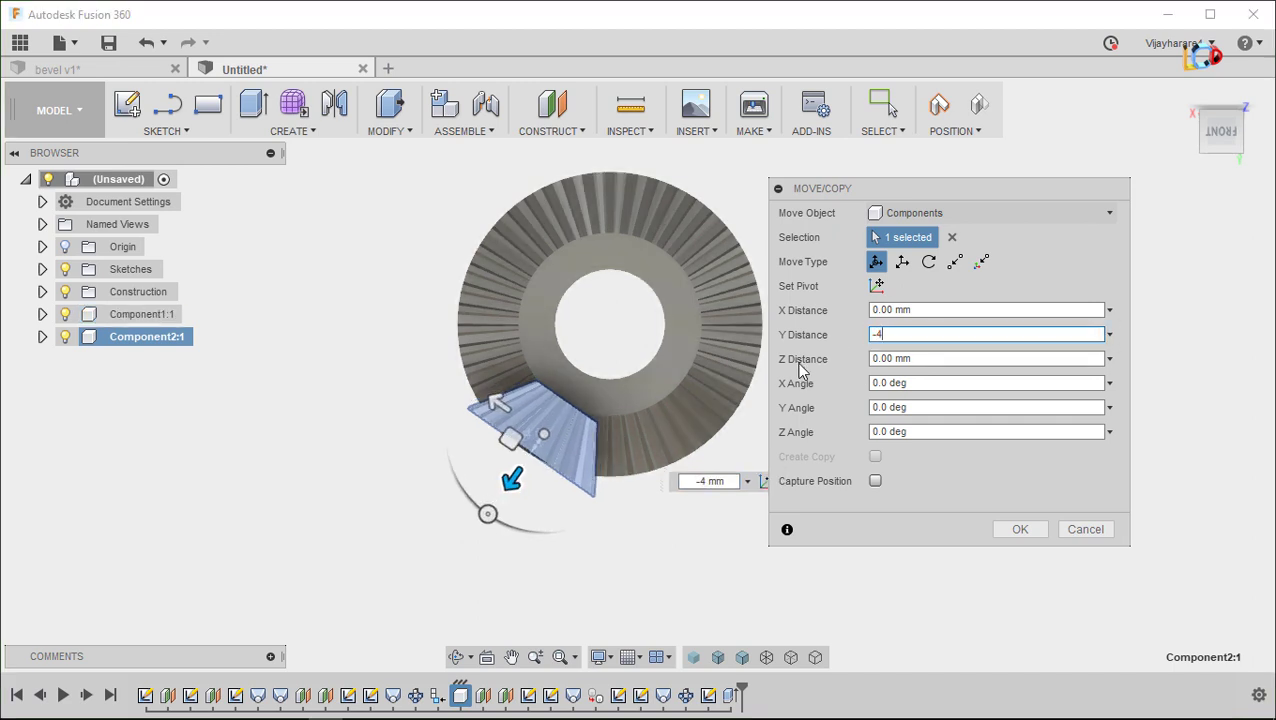
Tilt the small gear 5° about Y so the teeth mesh, and confirm the move
mouse_move(570, 464)
shift+middle_down()
mouse_move(486, 364)
mouse_move(624, 372)
mouse_move(652, 350)
mouse_move(675, 356)
mouse_move(684, 319)
mouse_move(657, 293)
mouse_move(664, 316)
shift+middle_up()
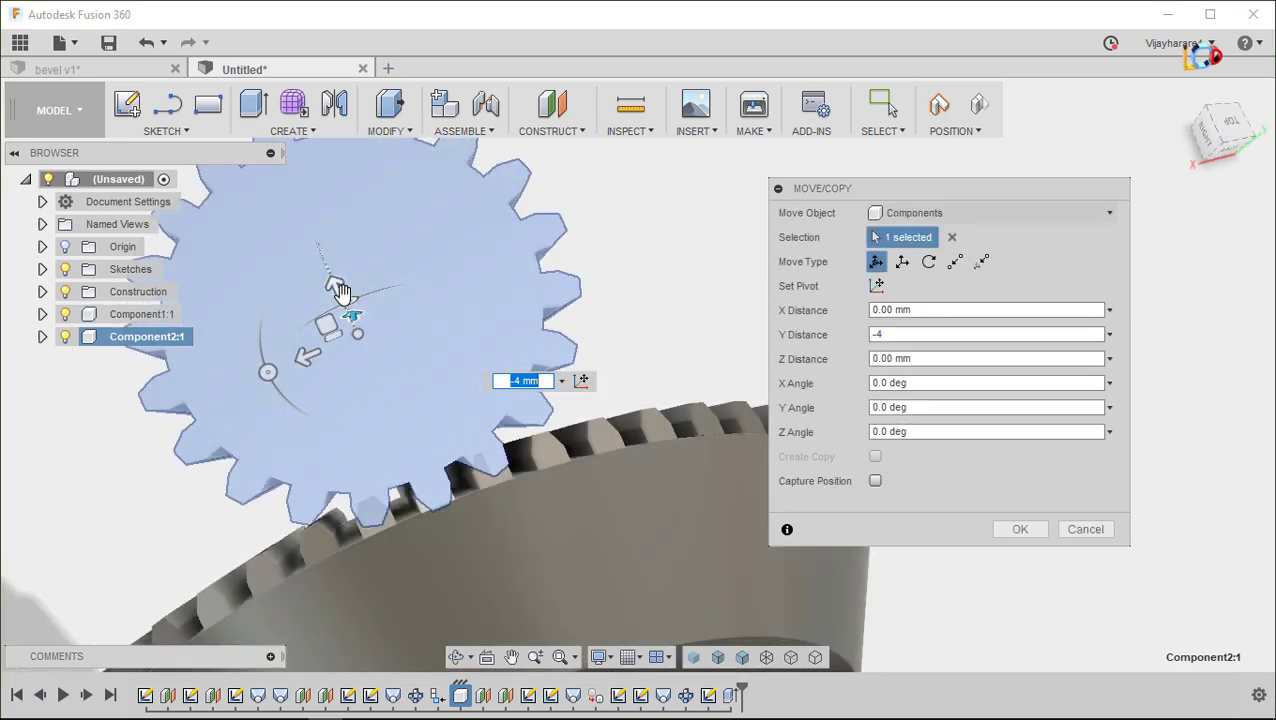
drag(338, 289, 329, 283)
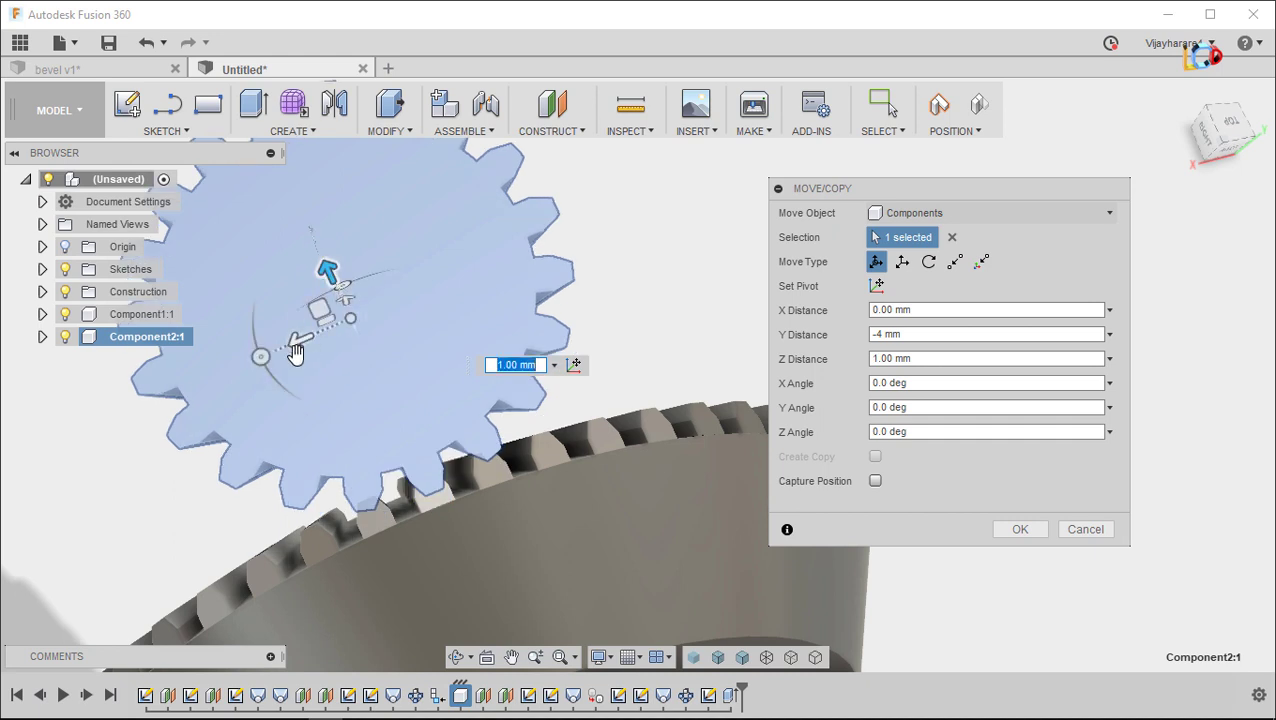
drag(259, 352, 262, 360)
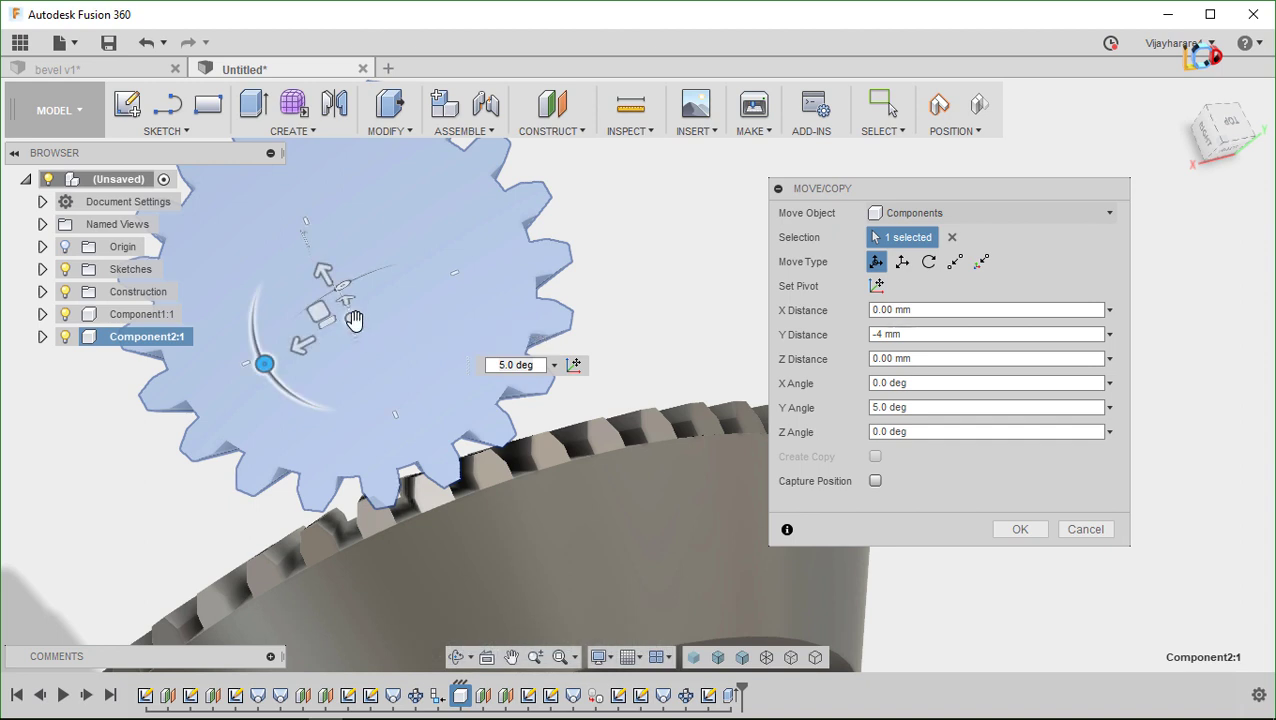
click(353, 320)
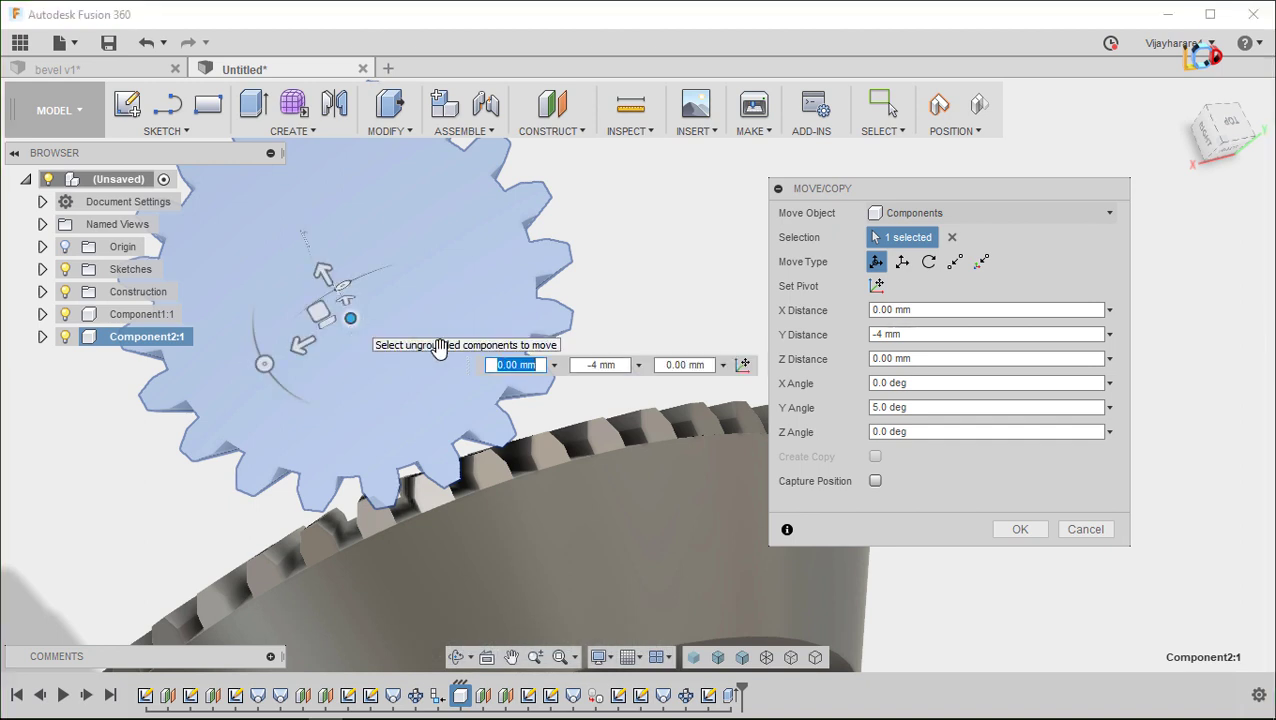
click(1018, 528)
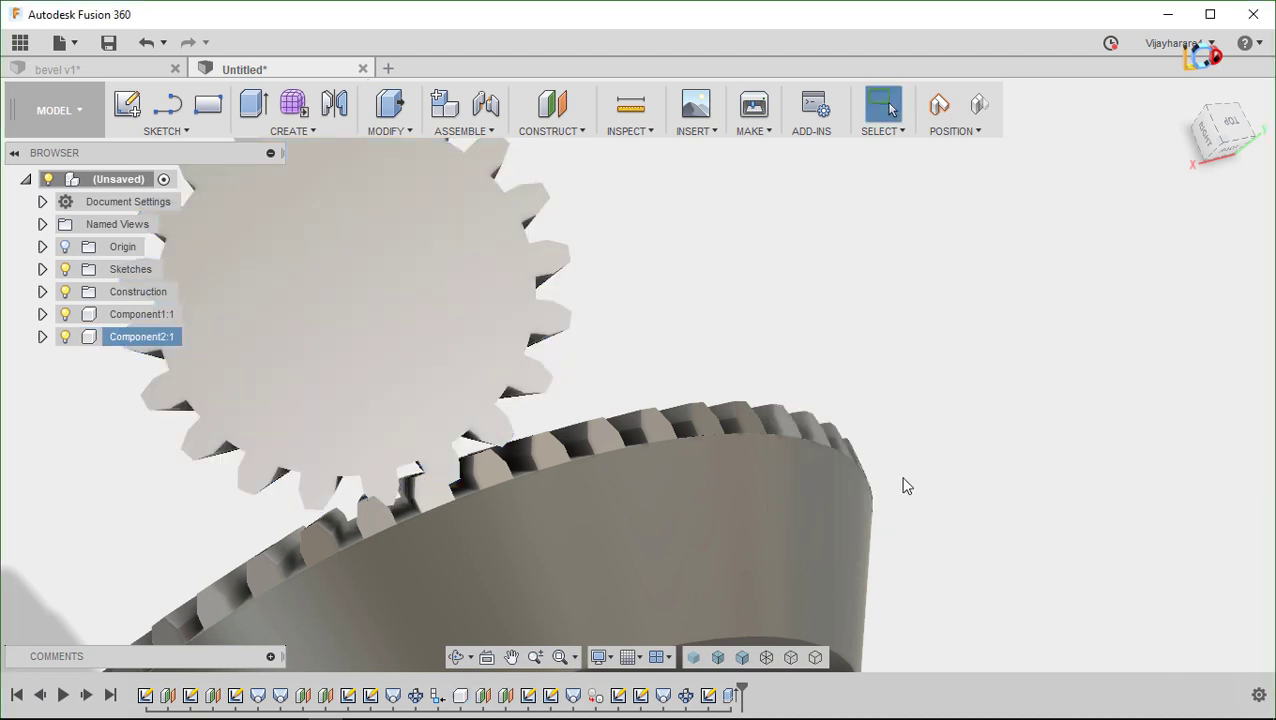
Create a new component named 'ground 1' under the root assembly
scroll(890, 465, down, 5)
mouse_move(884, 459)
shift+middle_down()
mouse_move(1008, 427)
mouse_move(954, 387)
mouse_move(1017, 433)
mouse_move(1053, 417)
mouse_move(971, 441)
mouse_move(989, 487)
mouse_move(917, 561)
mouse_move(908, 532)
mouse_move(787, 430)
shift+middle_up()
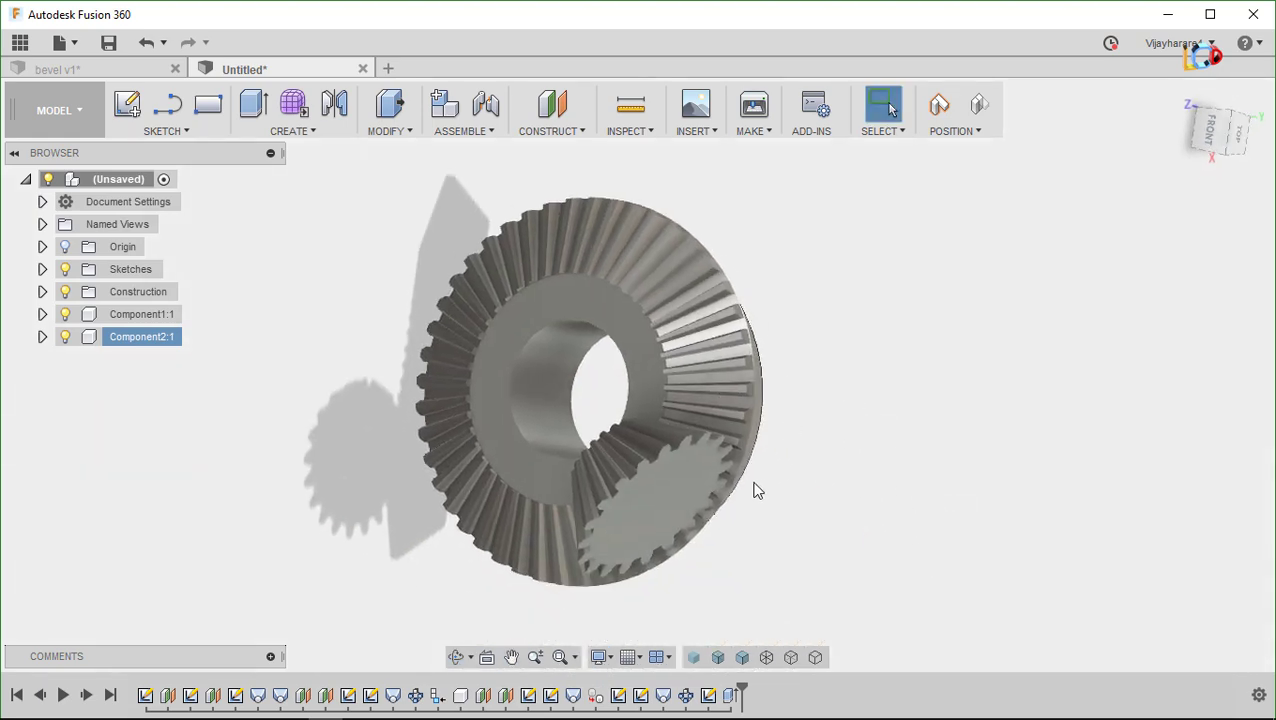
right_click(134, 181)
click(157, 194)
text(ground 1)
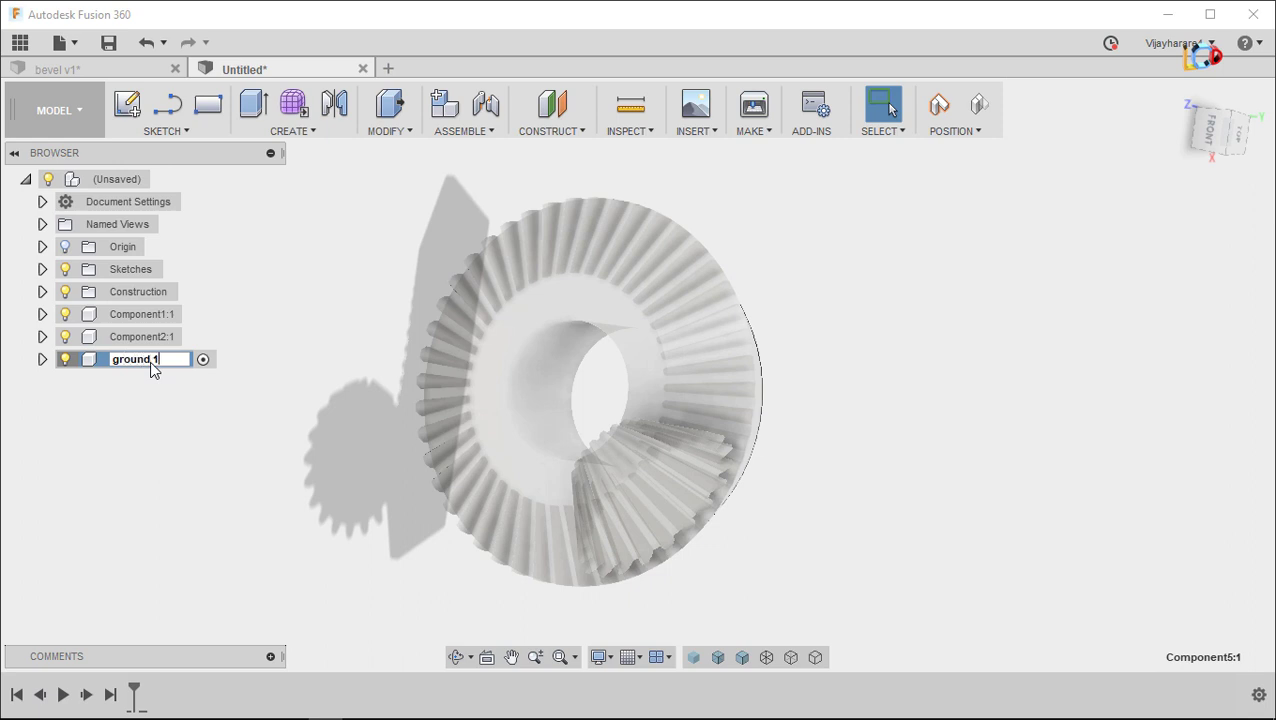
key(Return)
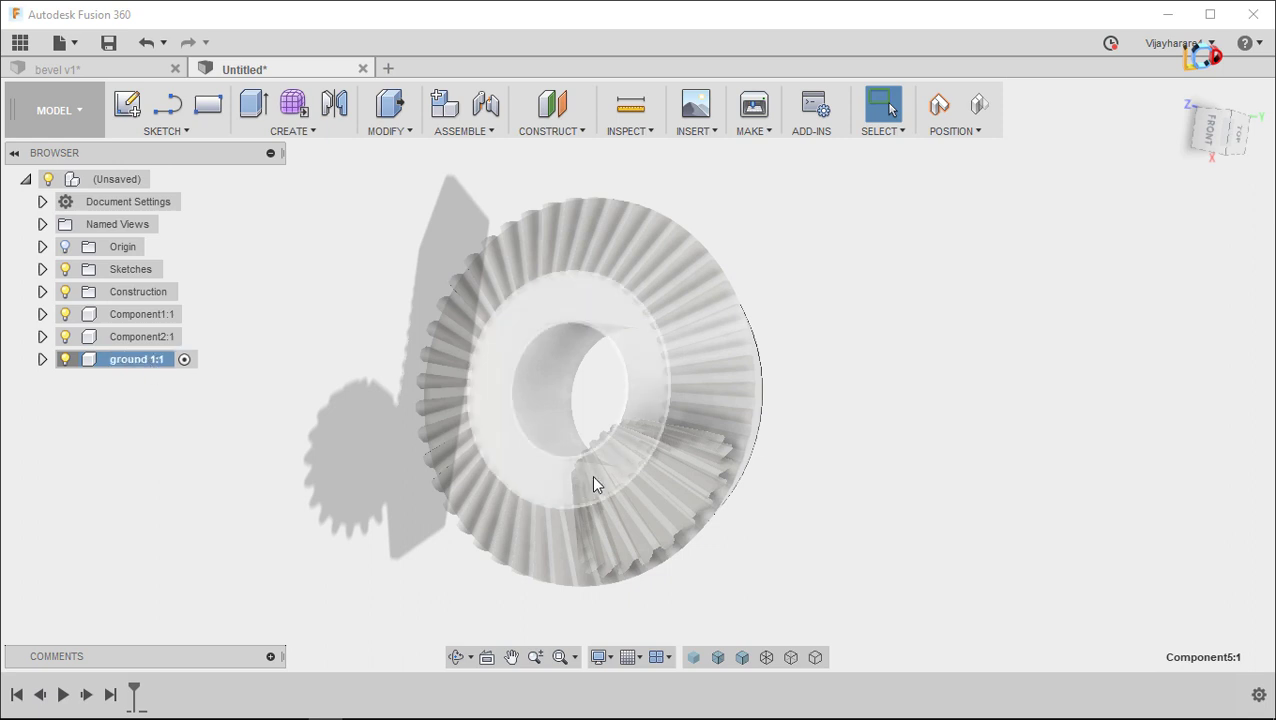
Start a sketch on the small gear's back face and capture the gear positions
key(F4)
drag(912, 466, 947, 440)
key(Escape)
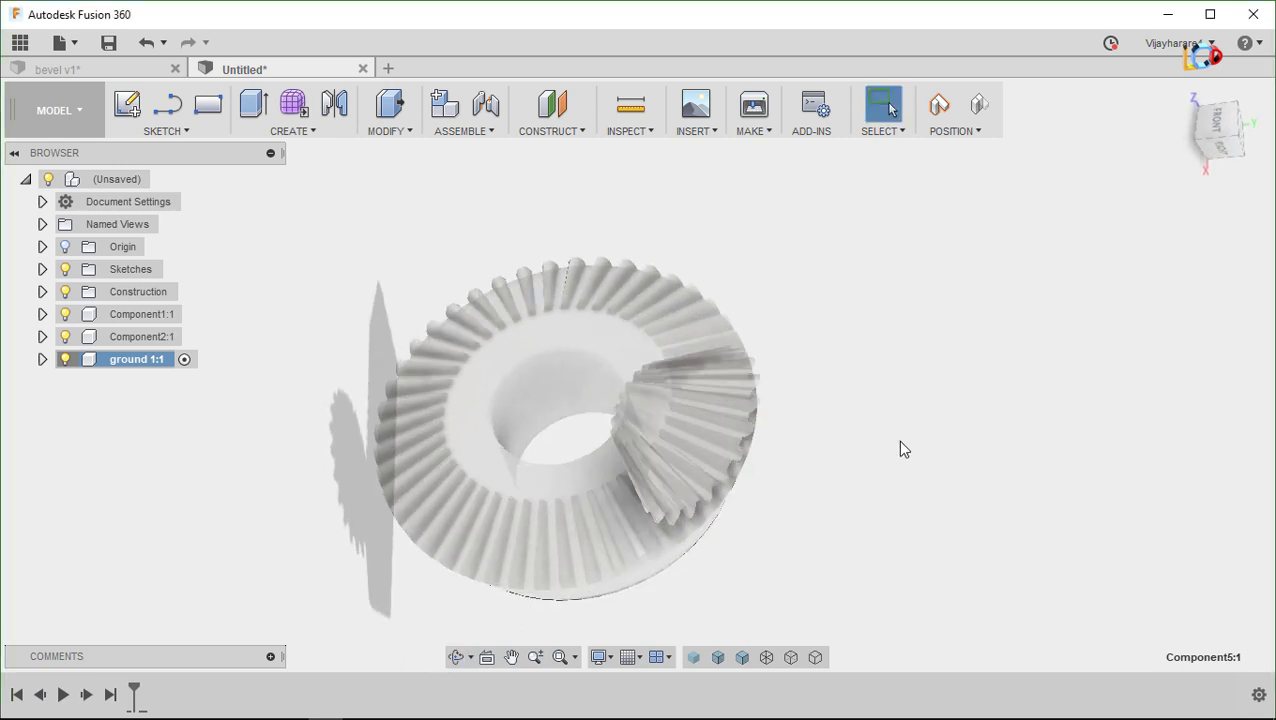
right_click(712, 441)
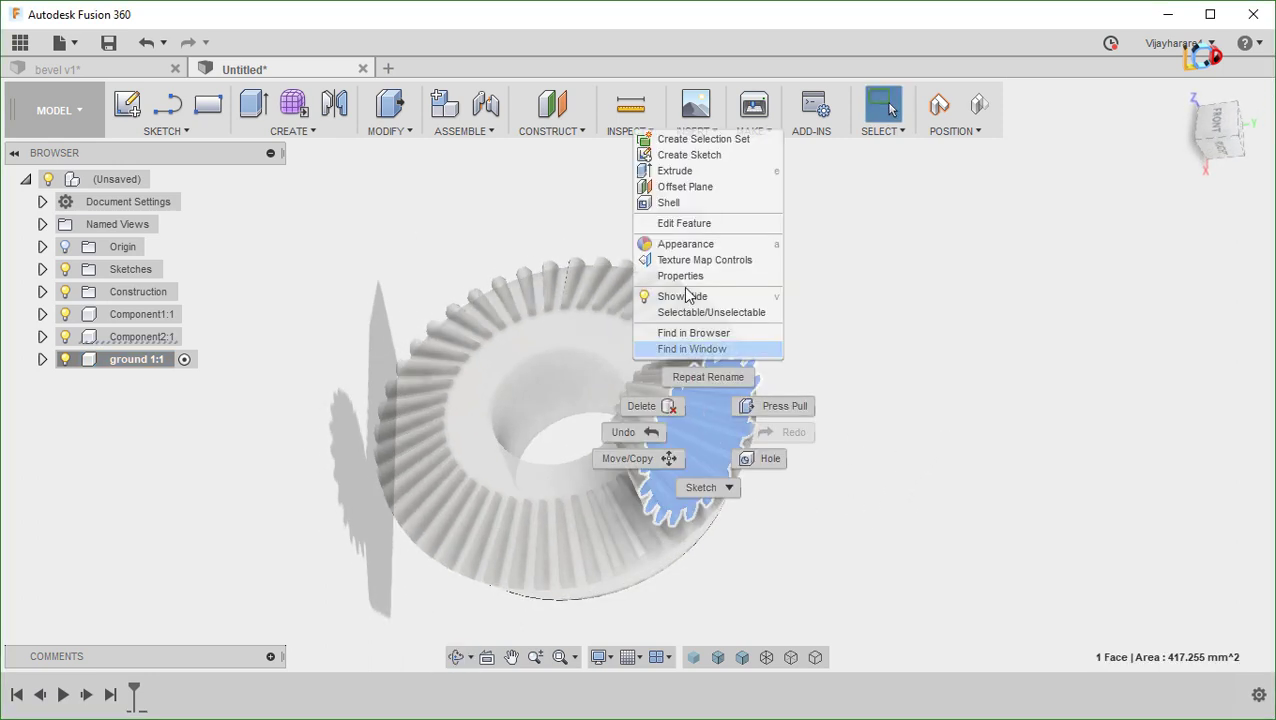
click(669, 160)
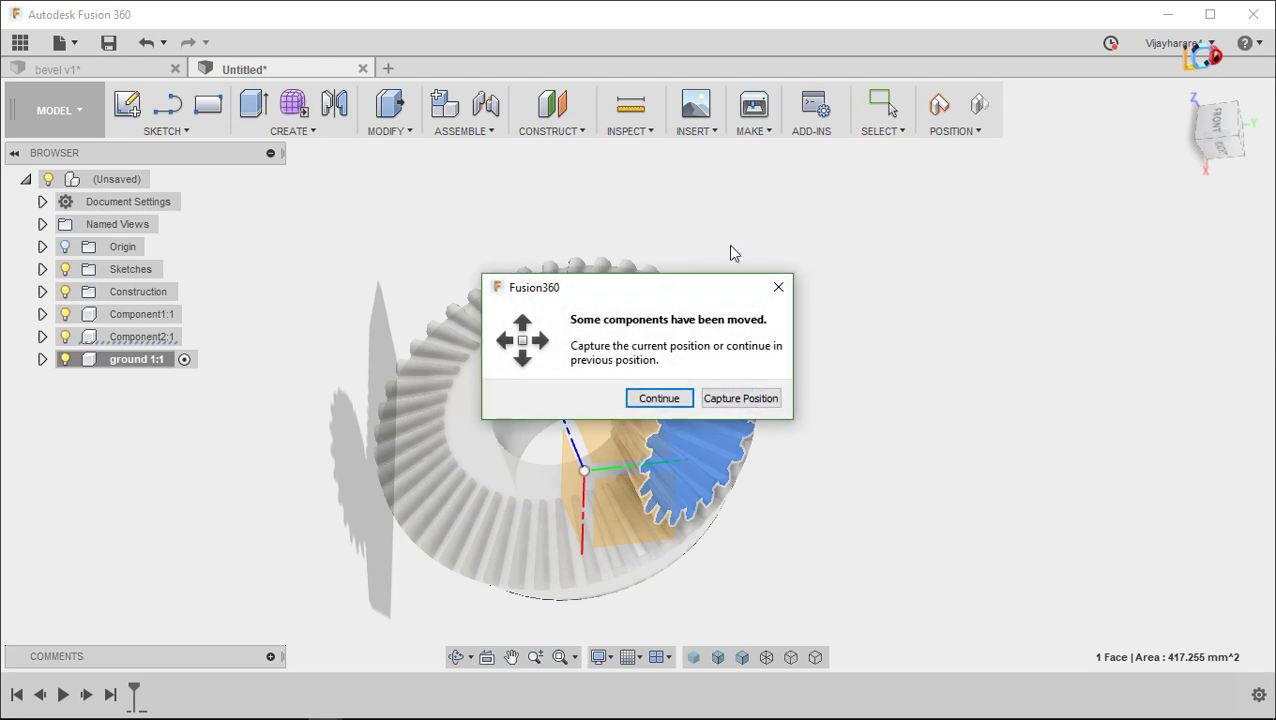
click(707, 399)
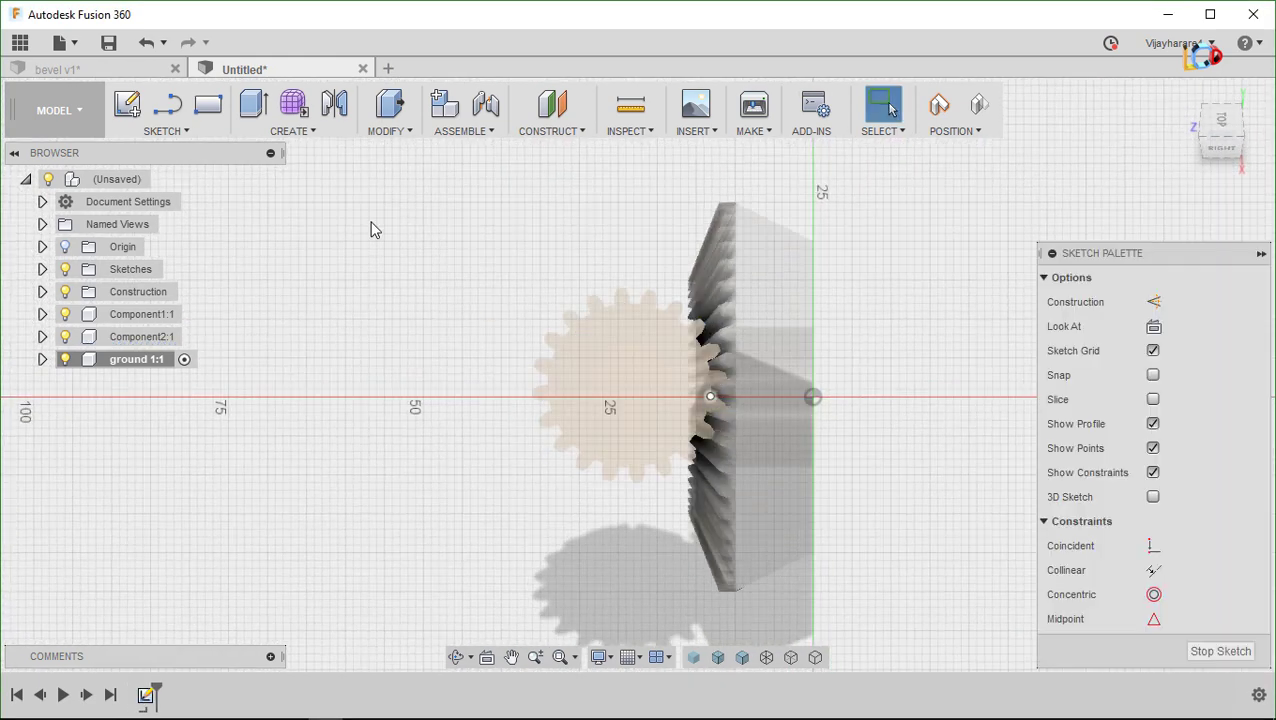
Add a 10 mm diameter, 23 mm long cylinder shaft centred on the small gear's back
click(305, 131)
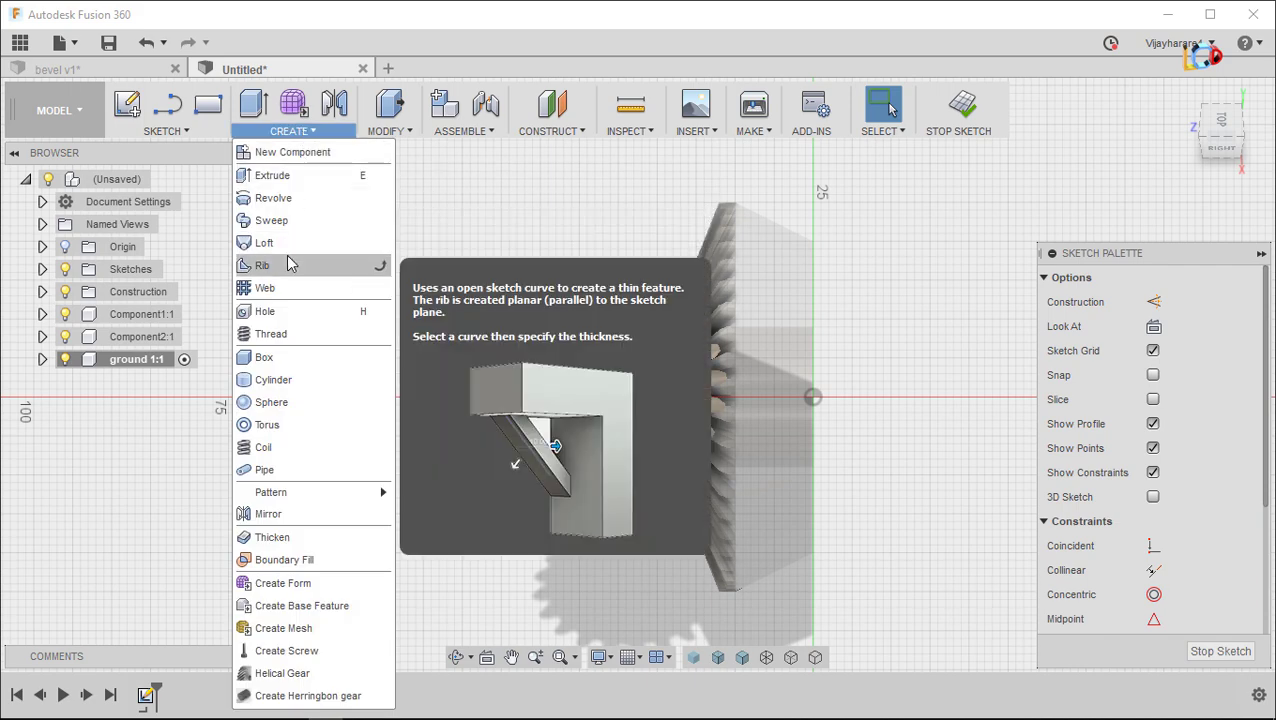
click(290, 379)
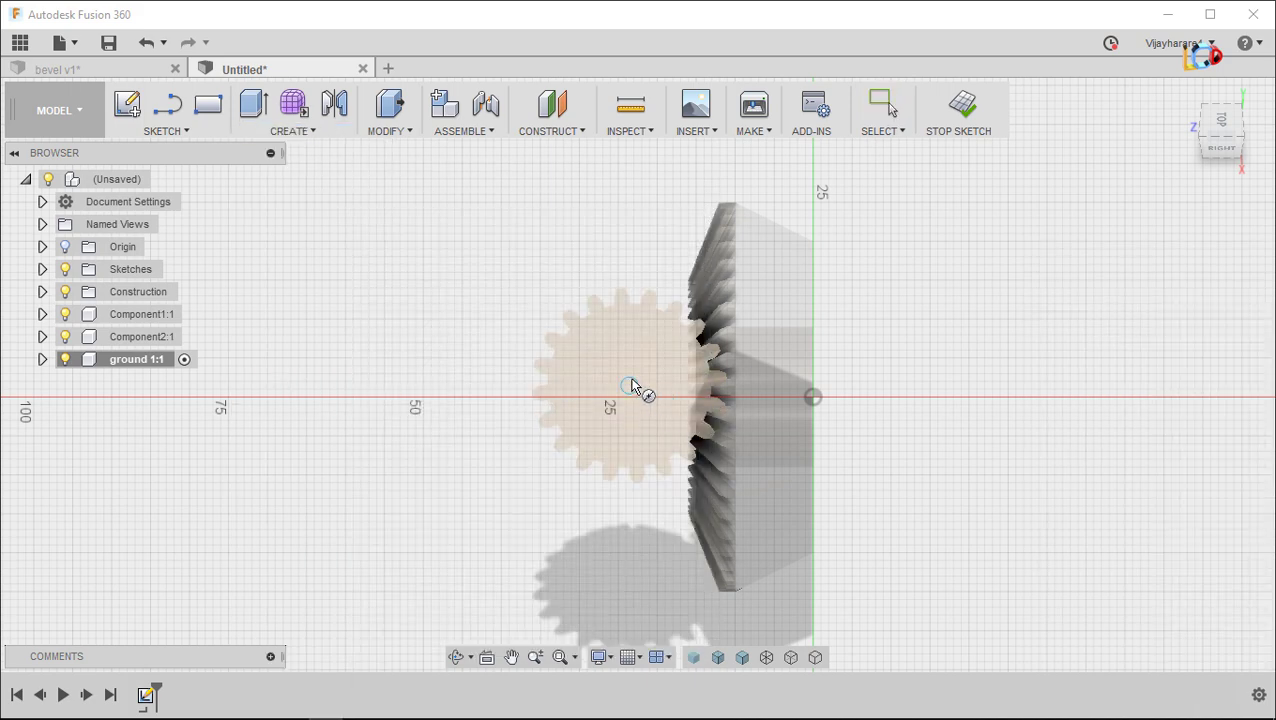
click(629, 385)
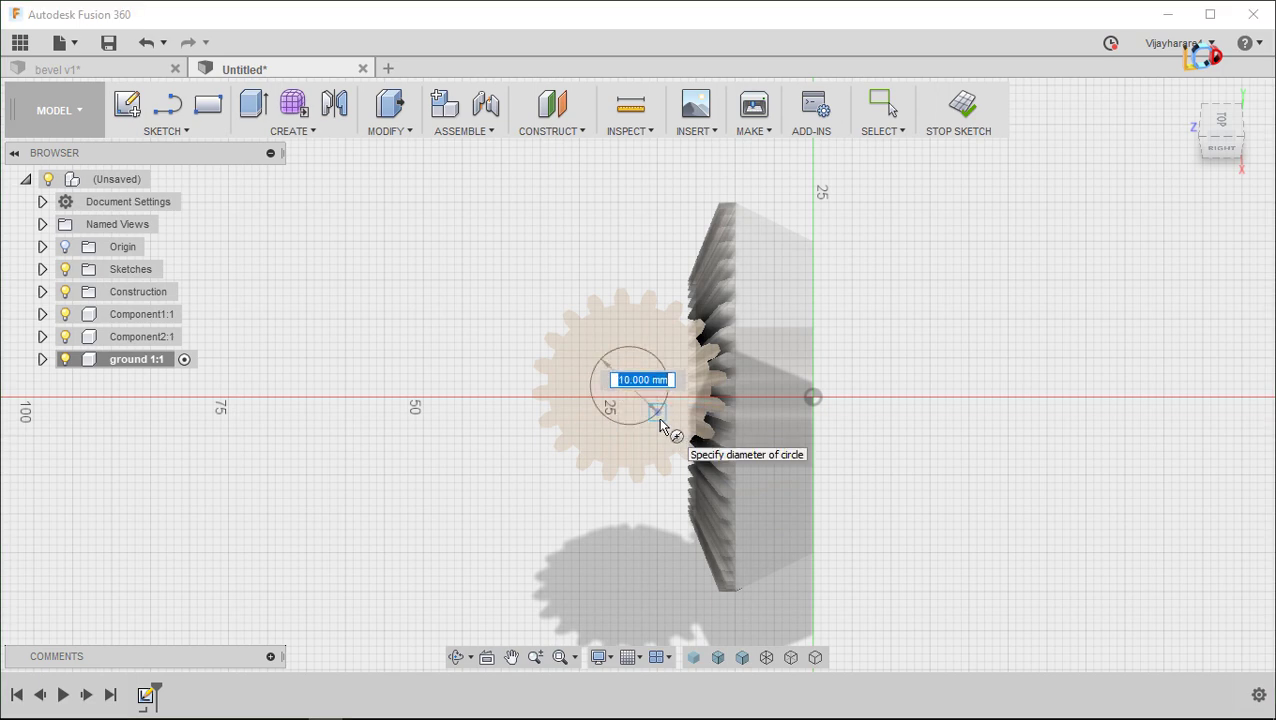
click(659, 421)
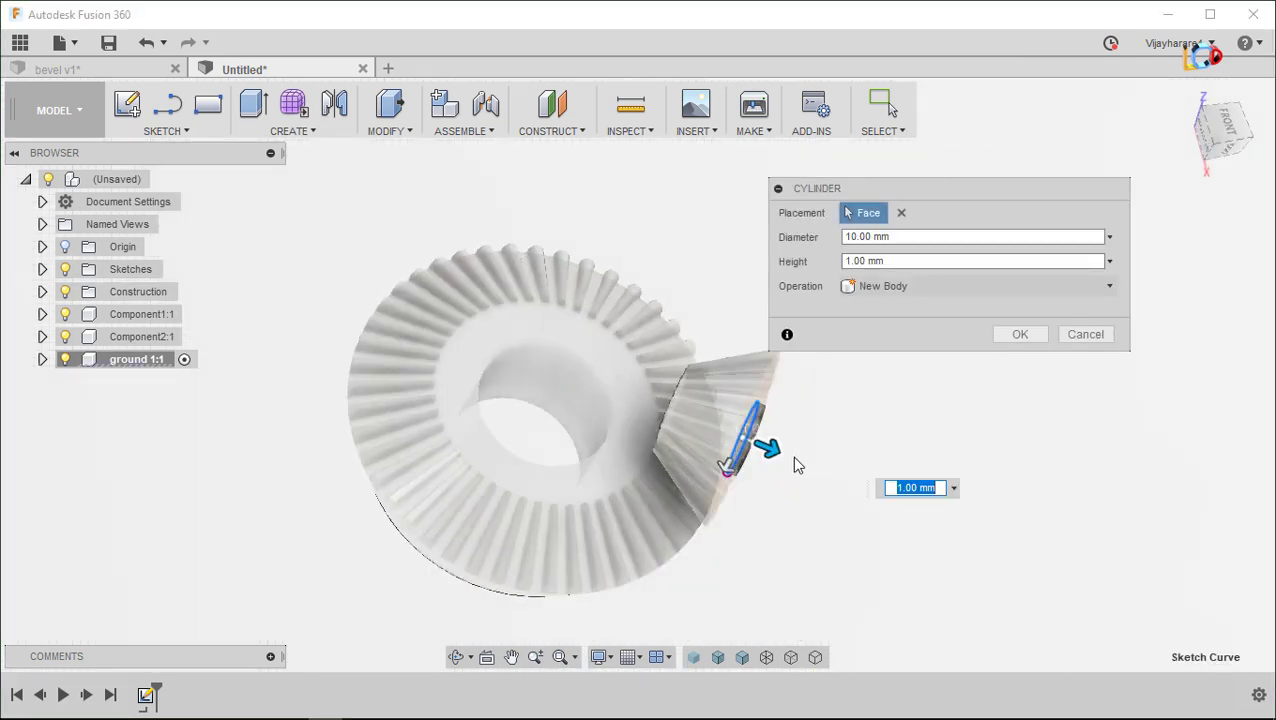
drag(775, 447, 925, 512)
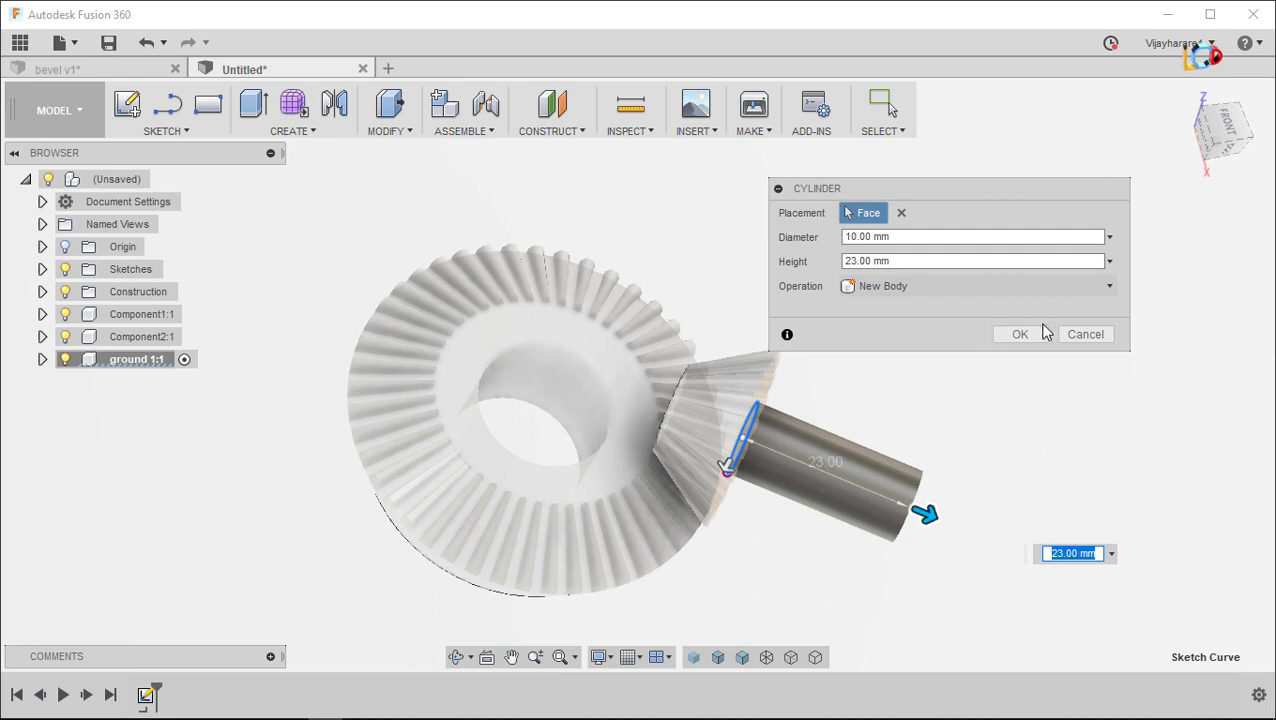
click(1019, 334)
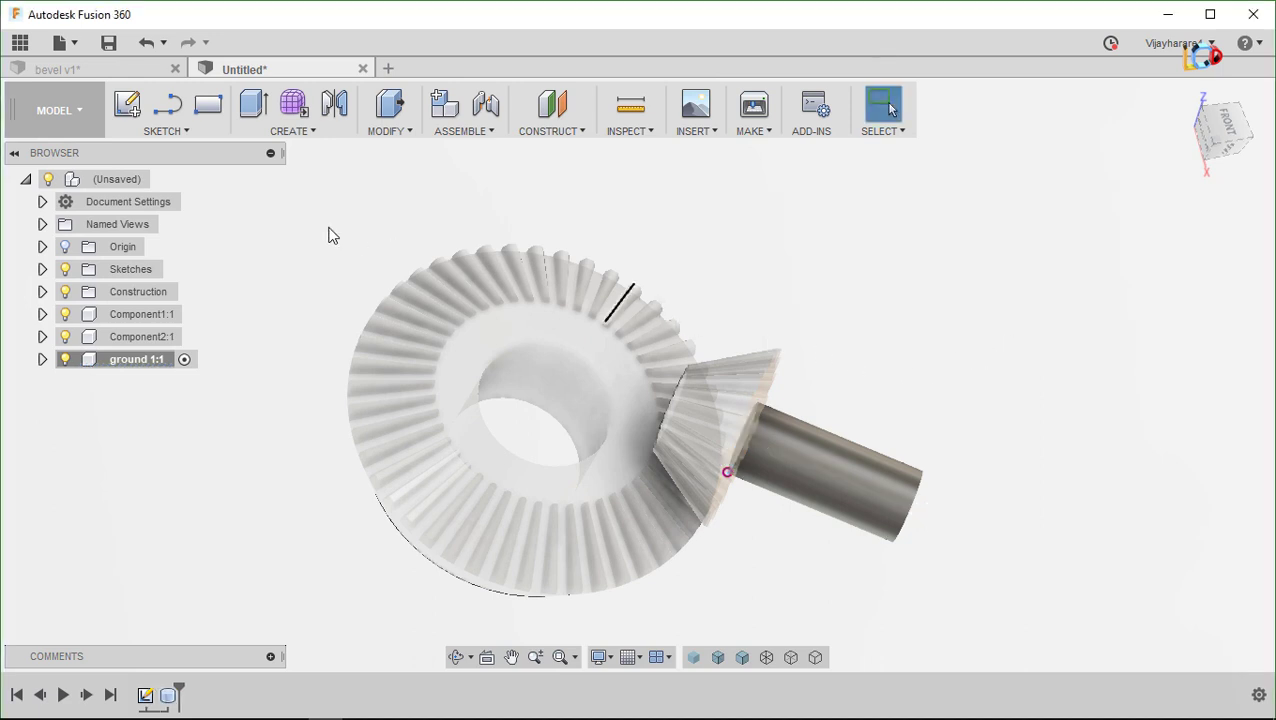
Create a new component named ground 2 under the root assembly
right_click(120, 182)
click(160, 275)
text(ground 2)
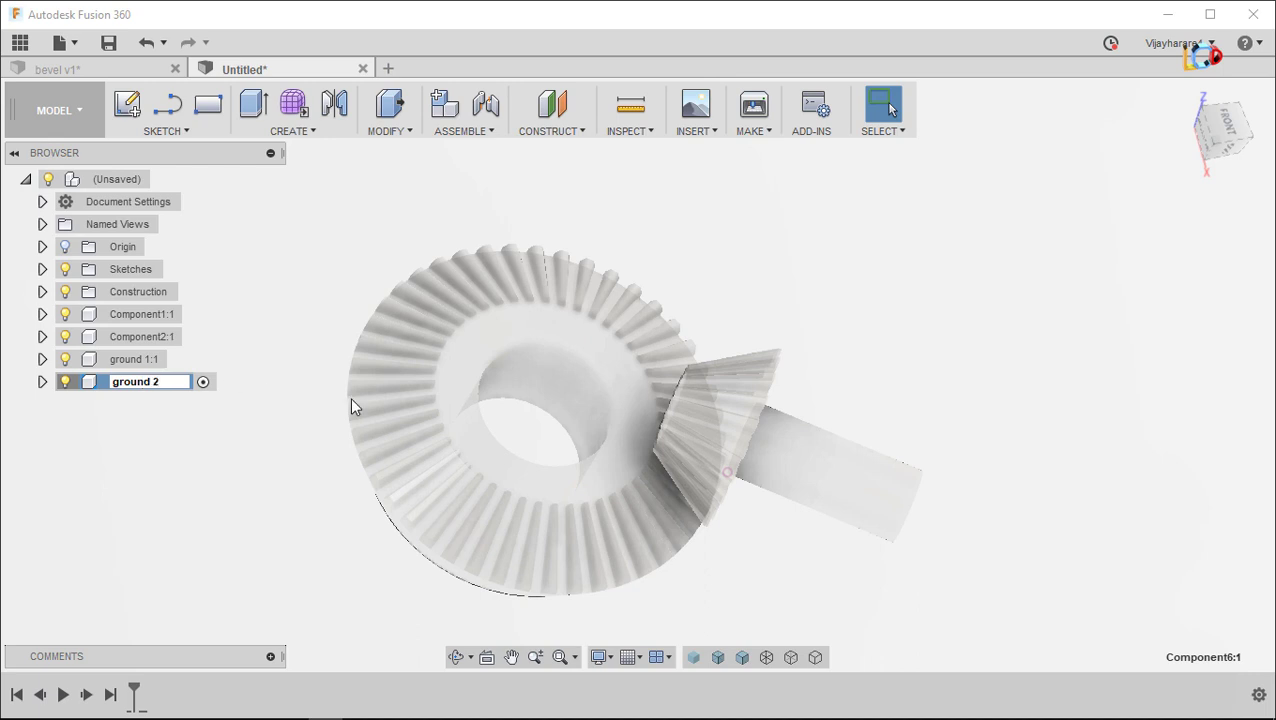
key(Return)
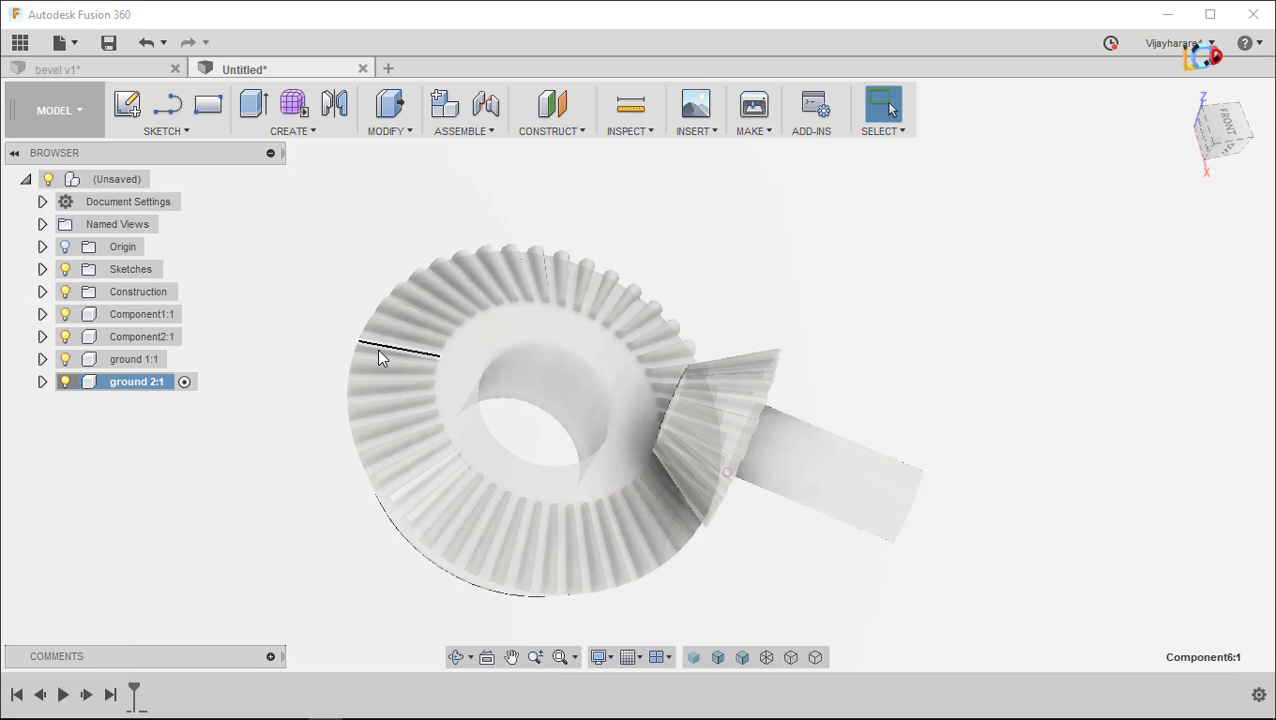
Start a sketch on the large bevel gear's back face
shift+middle_drag(377, 349, 694, 298)
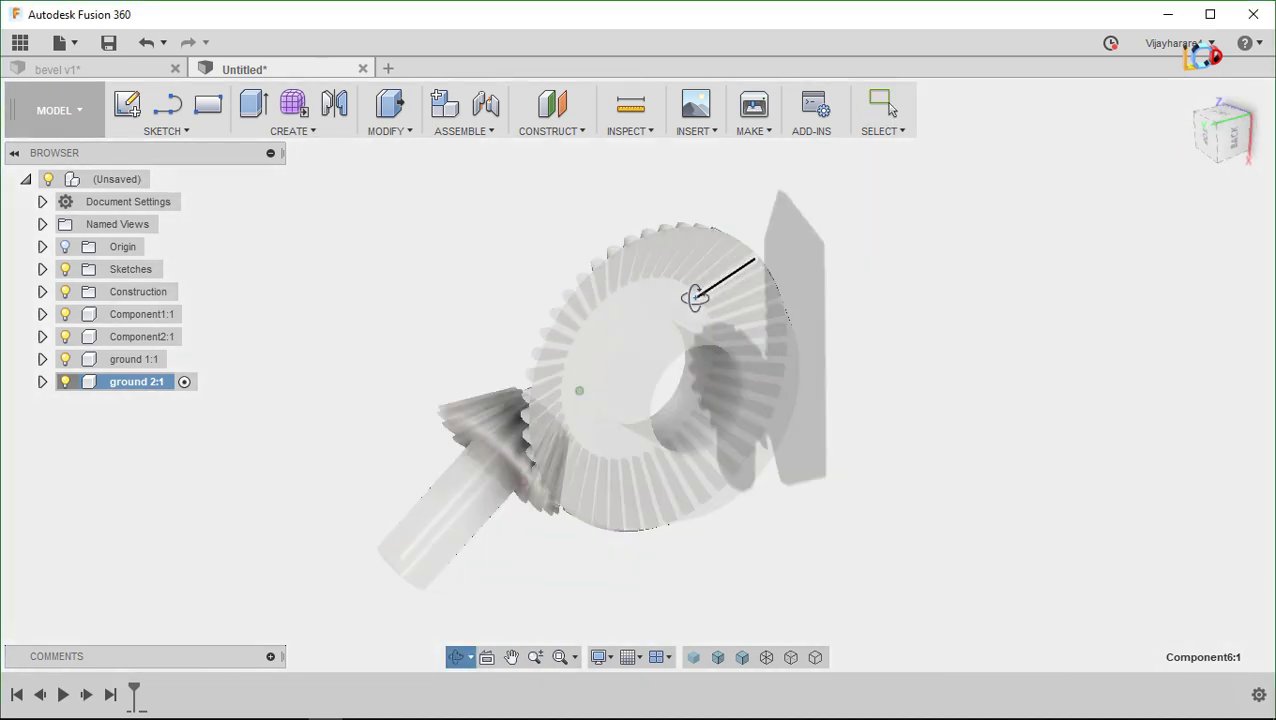
right_click(673, 338)
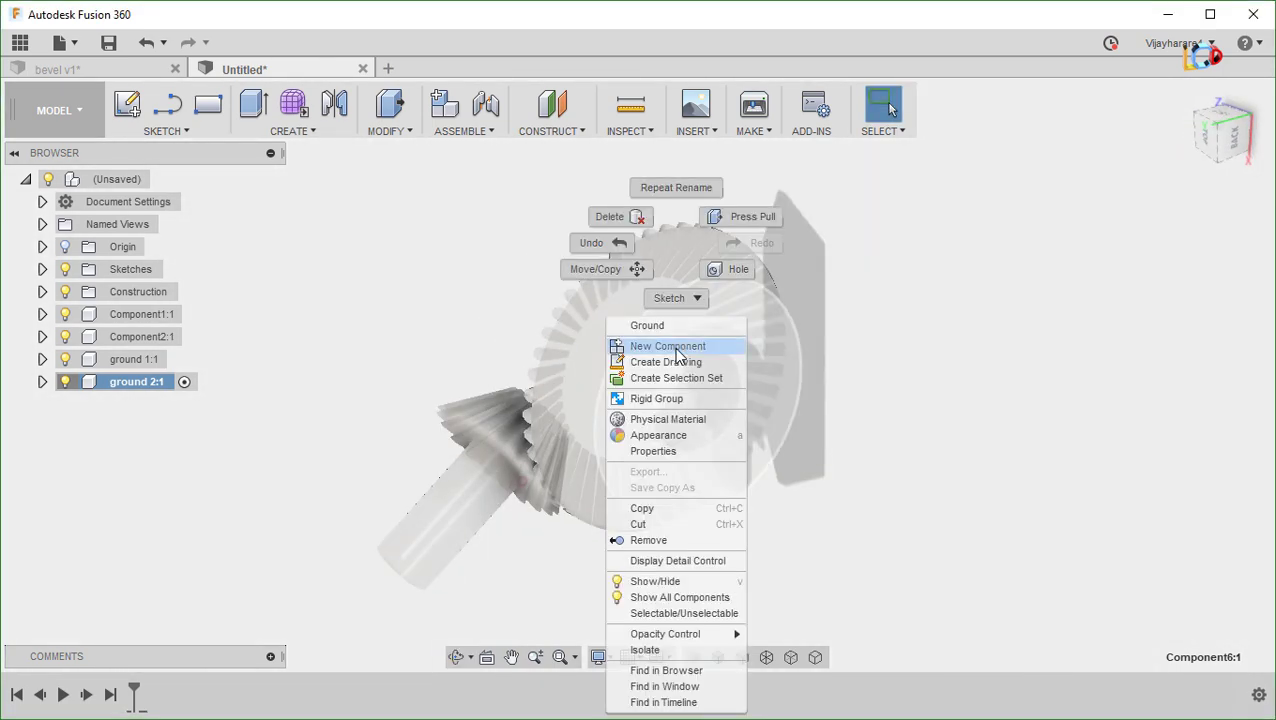
key(Escape)
right_click(678, 338)
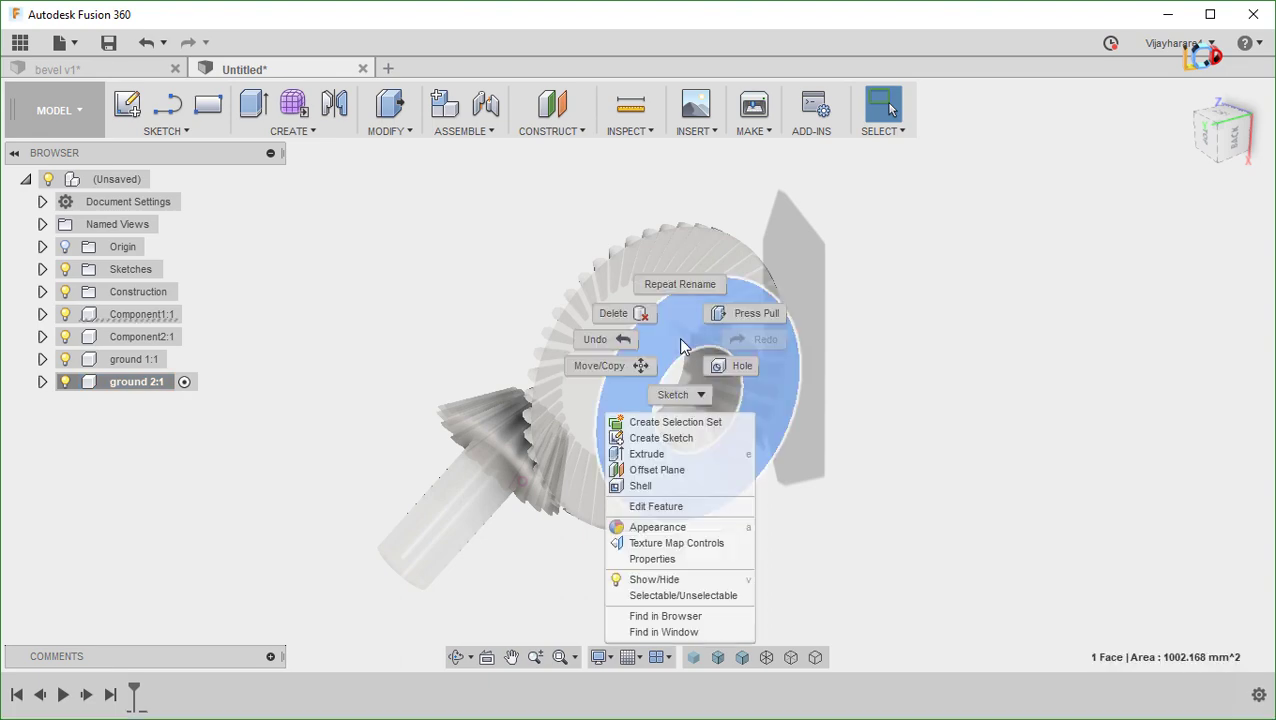
click(660, 438)
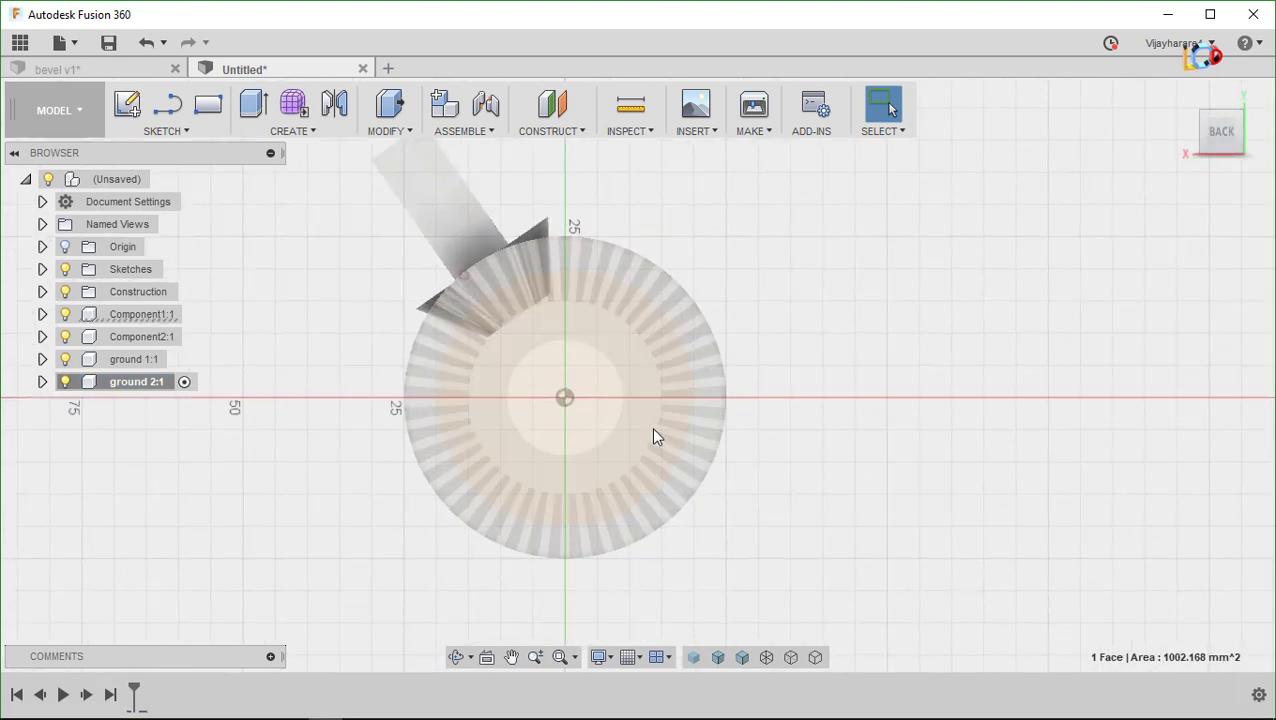
Add a 10 mm diameter, 30 mm long cylinder shaft at the large gear's centre
click(289, 140)
click(289, 380)
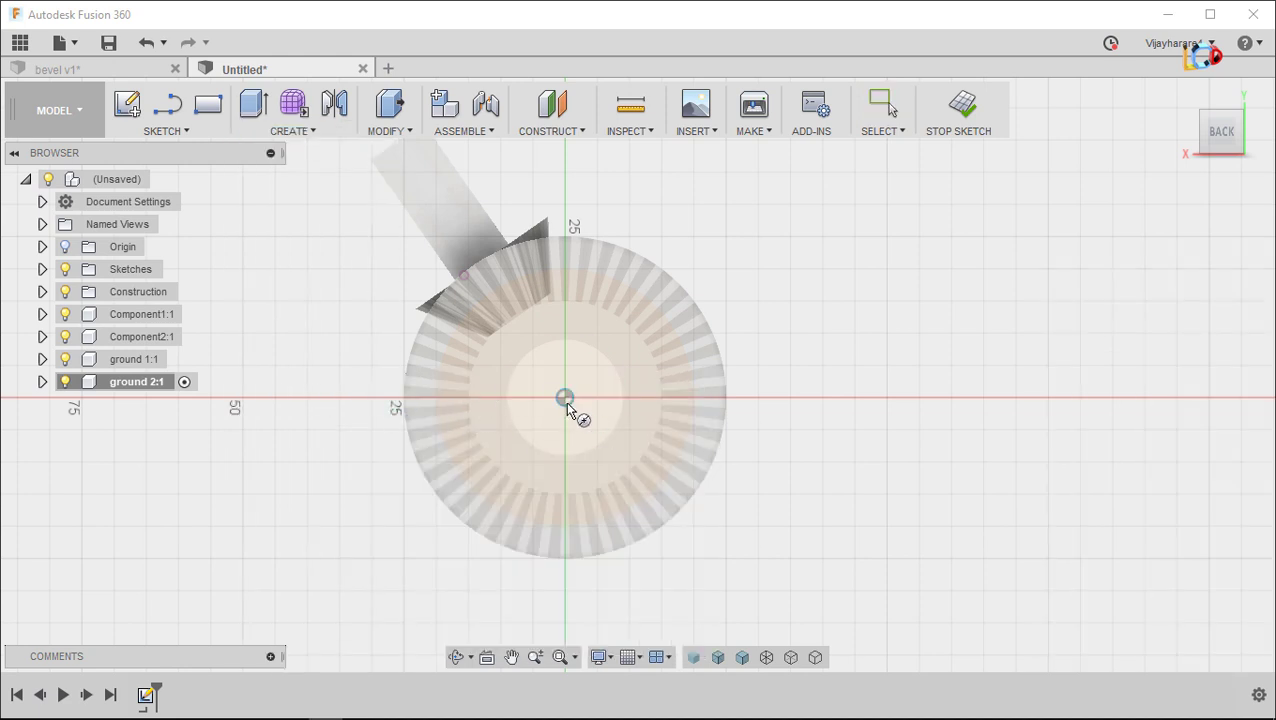
click(566, 400)
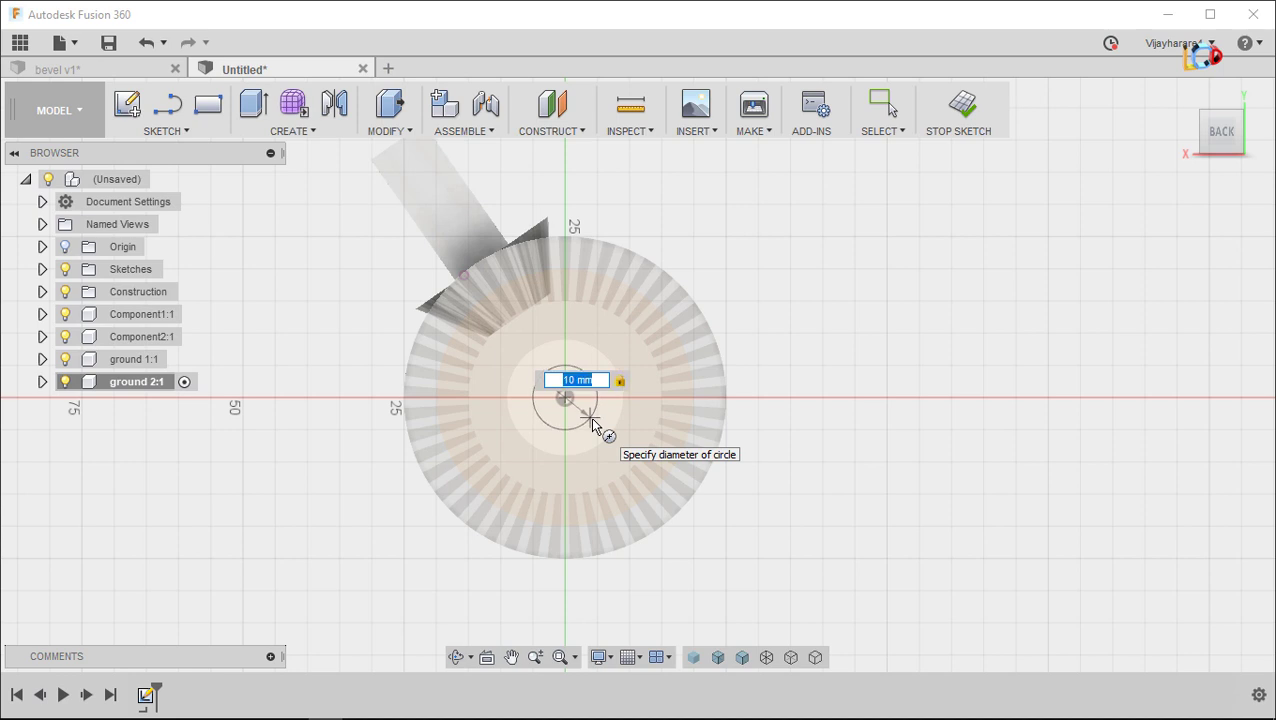
click(592, 425)
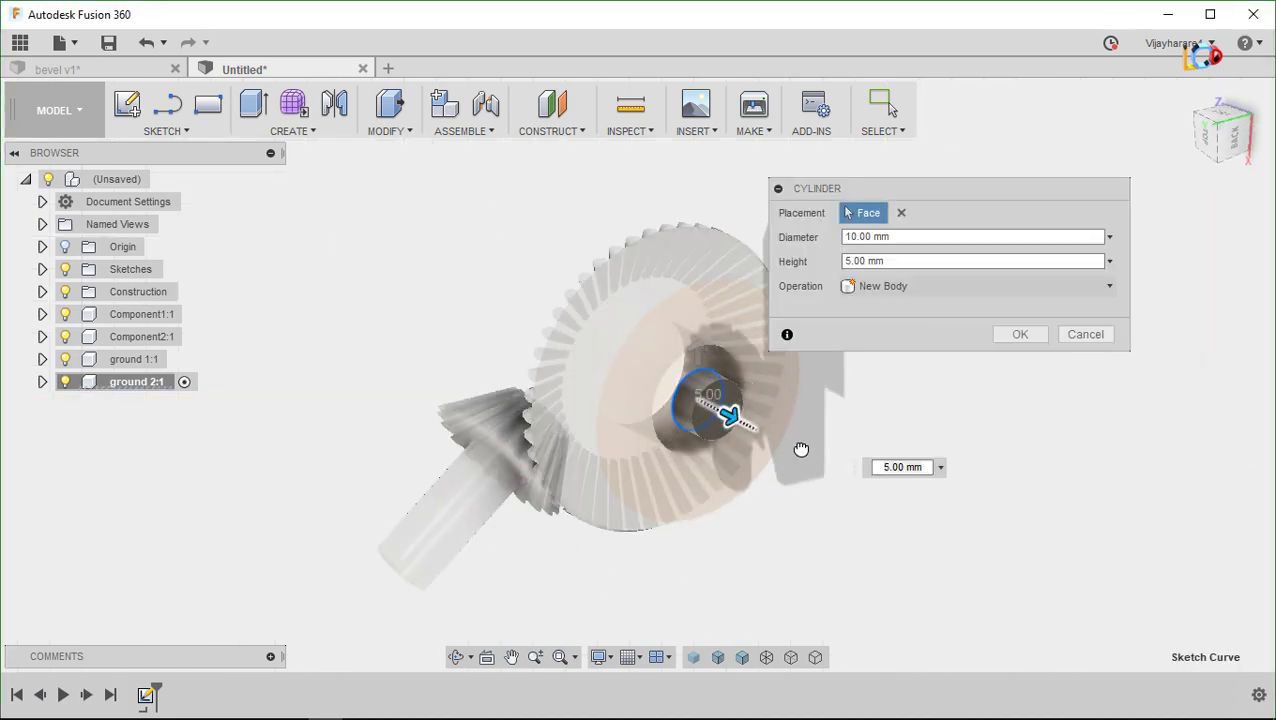
drag(722, 415, 826, 467)
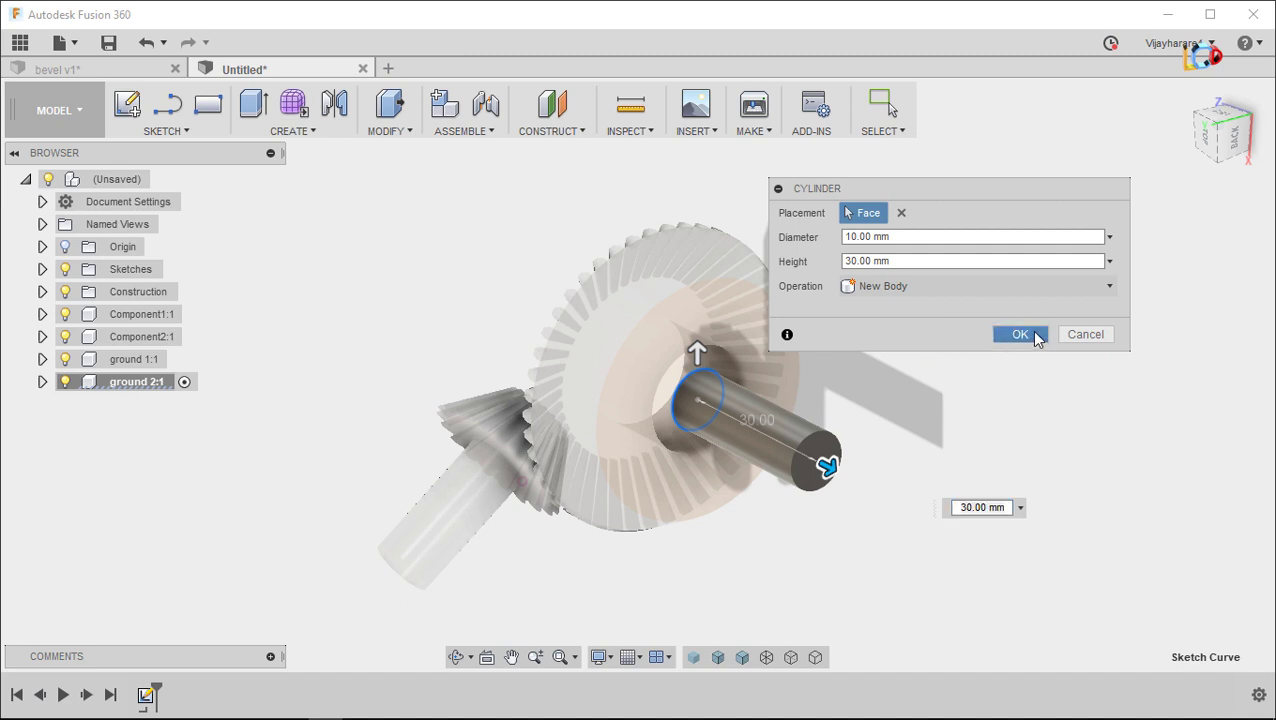
click(1025, 334)
mouse_move(116, 179)
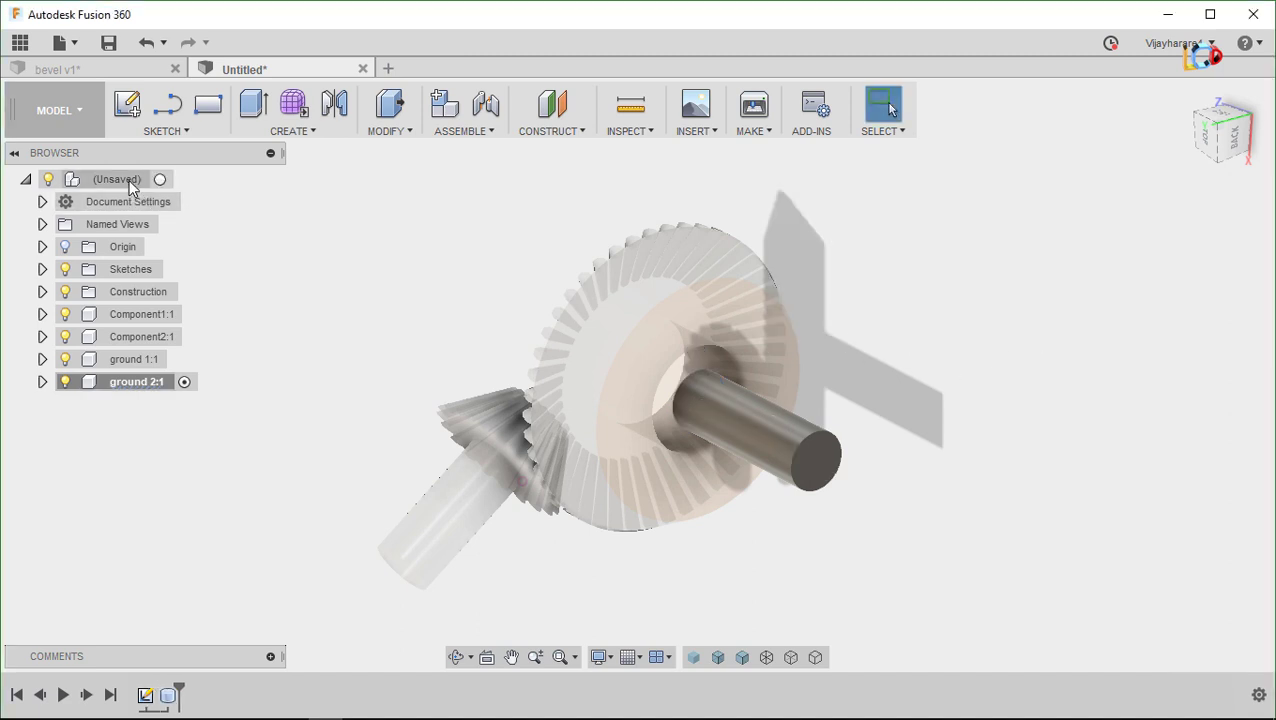
With the root active, join Component1:1 and ground 2:1 by a revolute as-built joint at the gear face edge
click(159, 179)
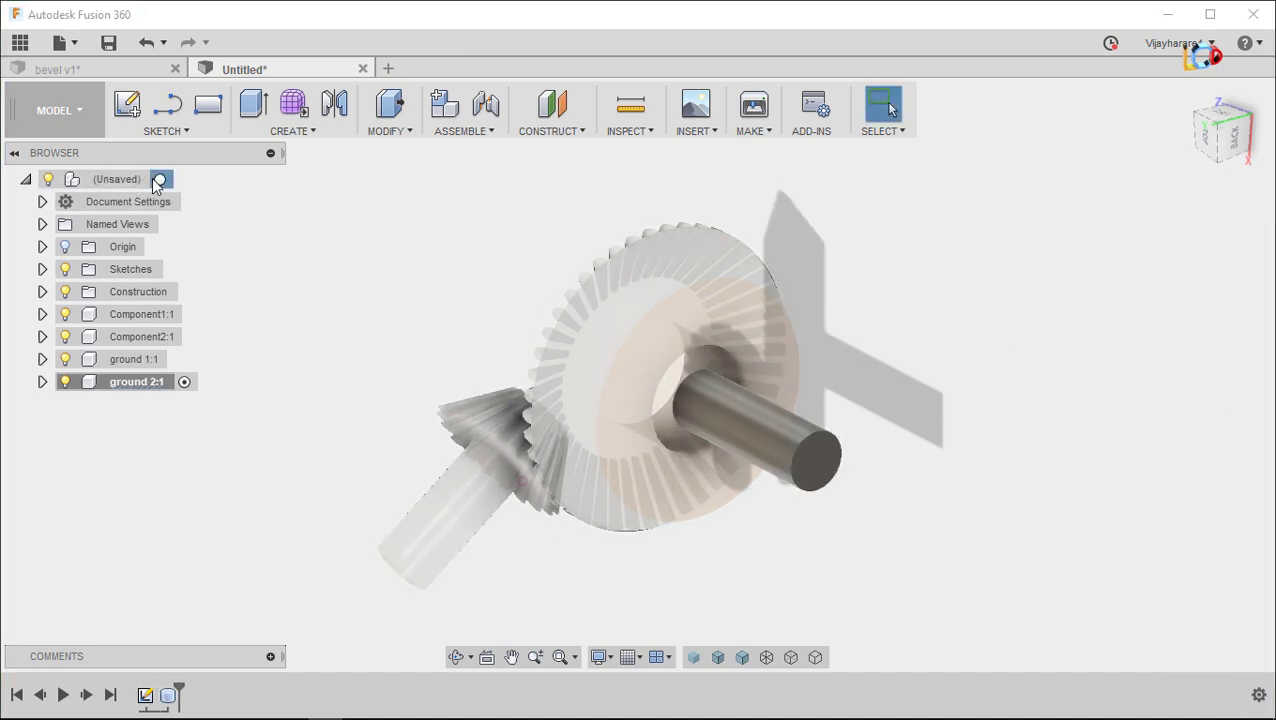
mouse_move(786, 457)
shift+middle_down()
mouse_move(926, 648)
mouse_move(860, 656)
mouse_move(746, 476)
mouse_move(755, 450)
mouse_move(588, 385)
shift+middle_up()
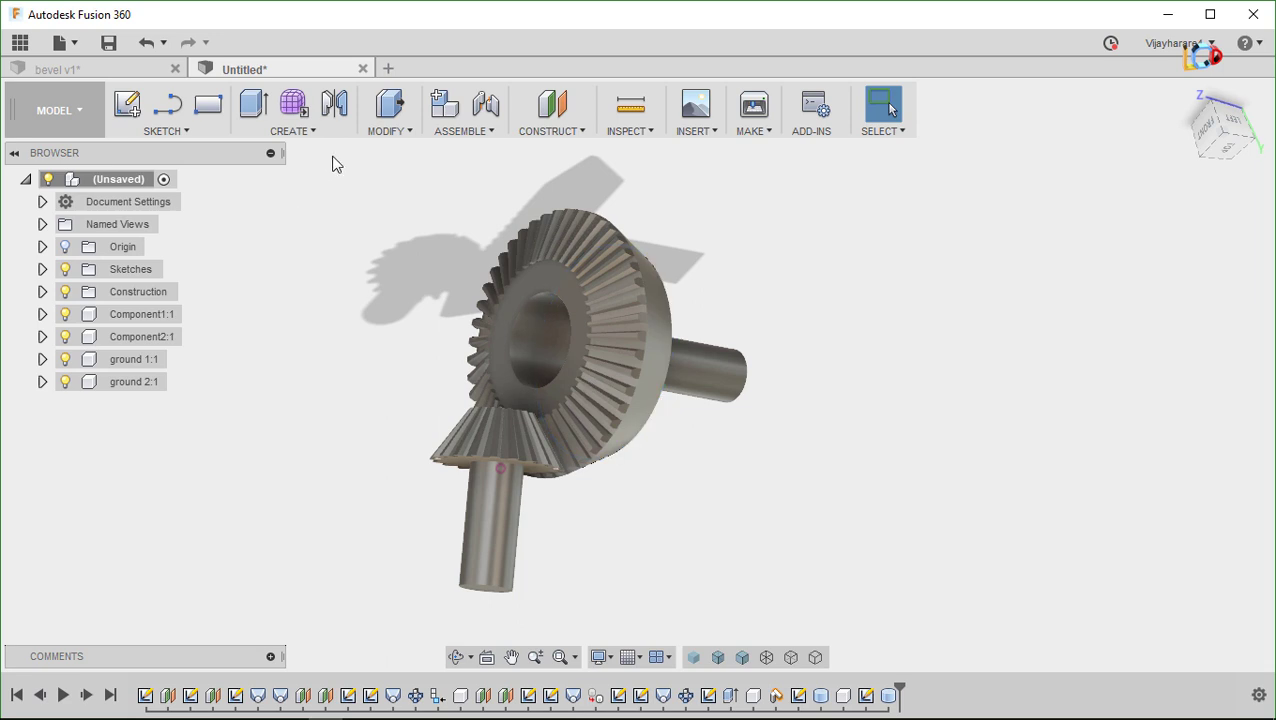
click(453, 131)
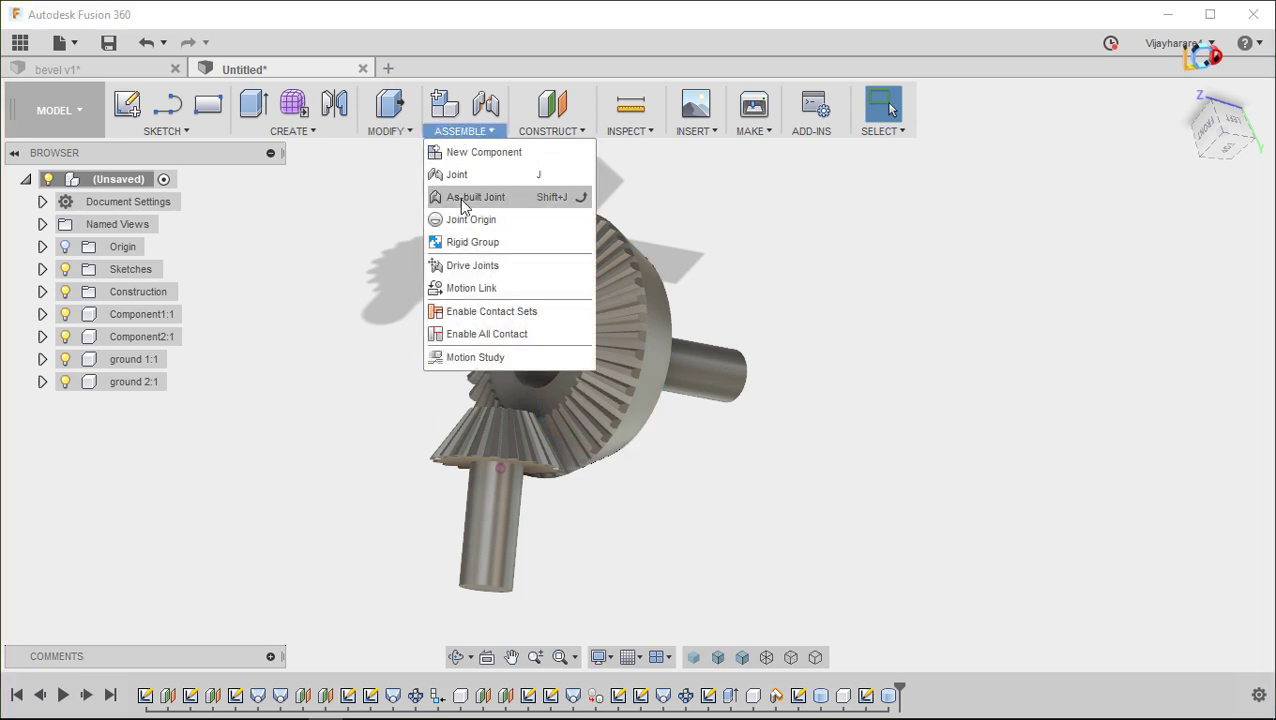
click(460, 199)
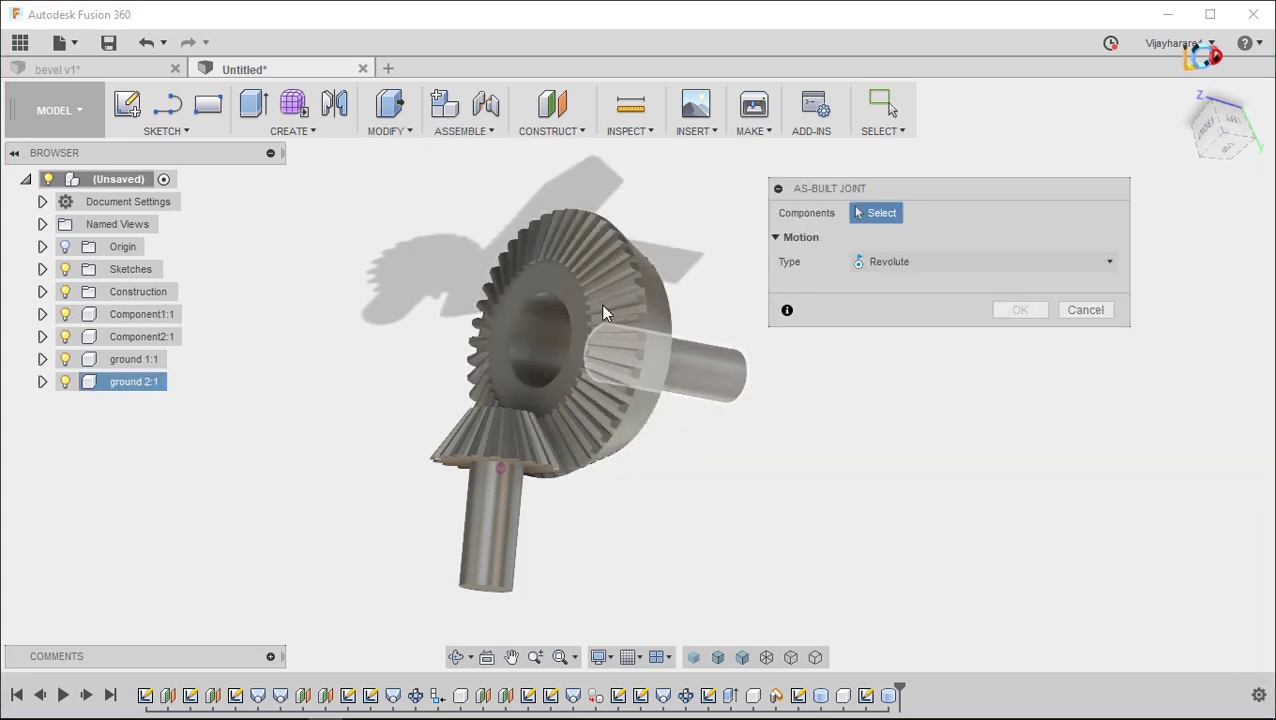
click(612, 270)
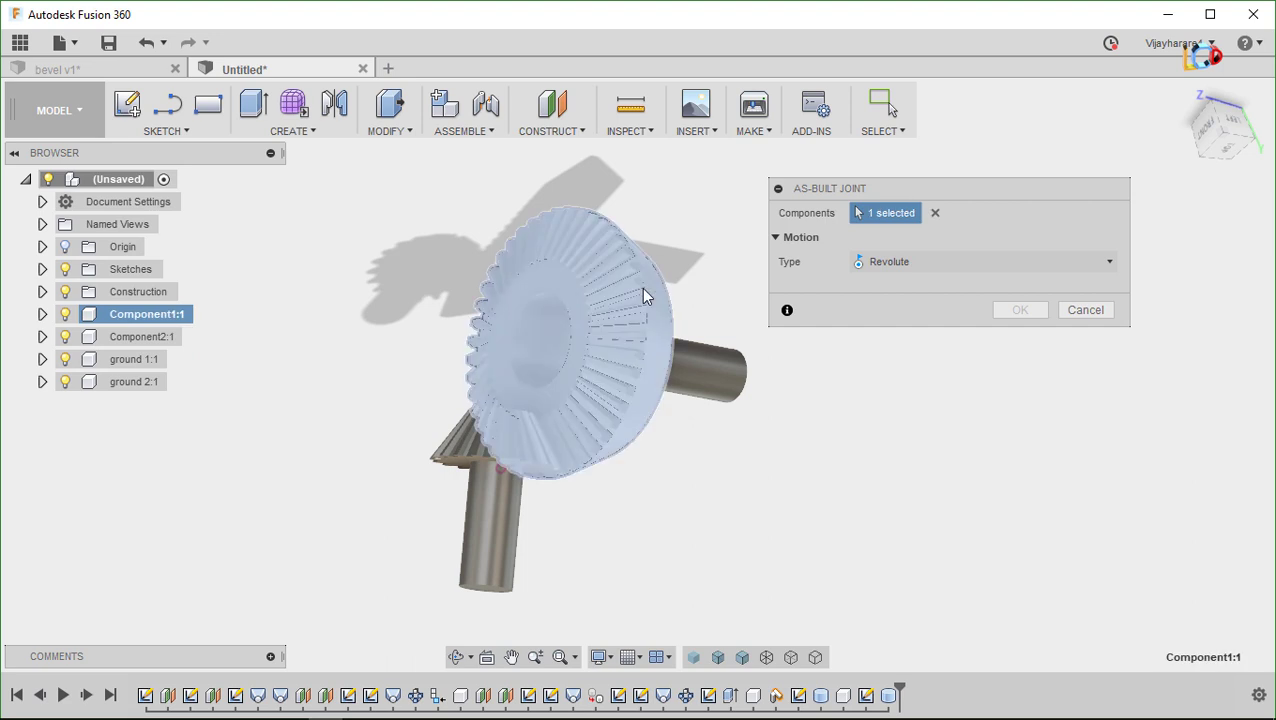
click(746, 368)
shift+middle_drag(691, 366, 561, 336)
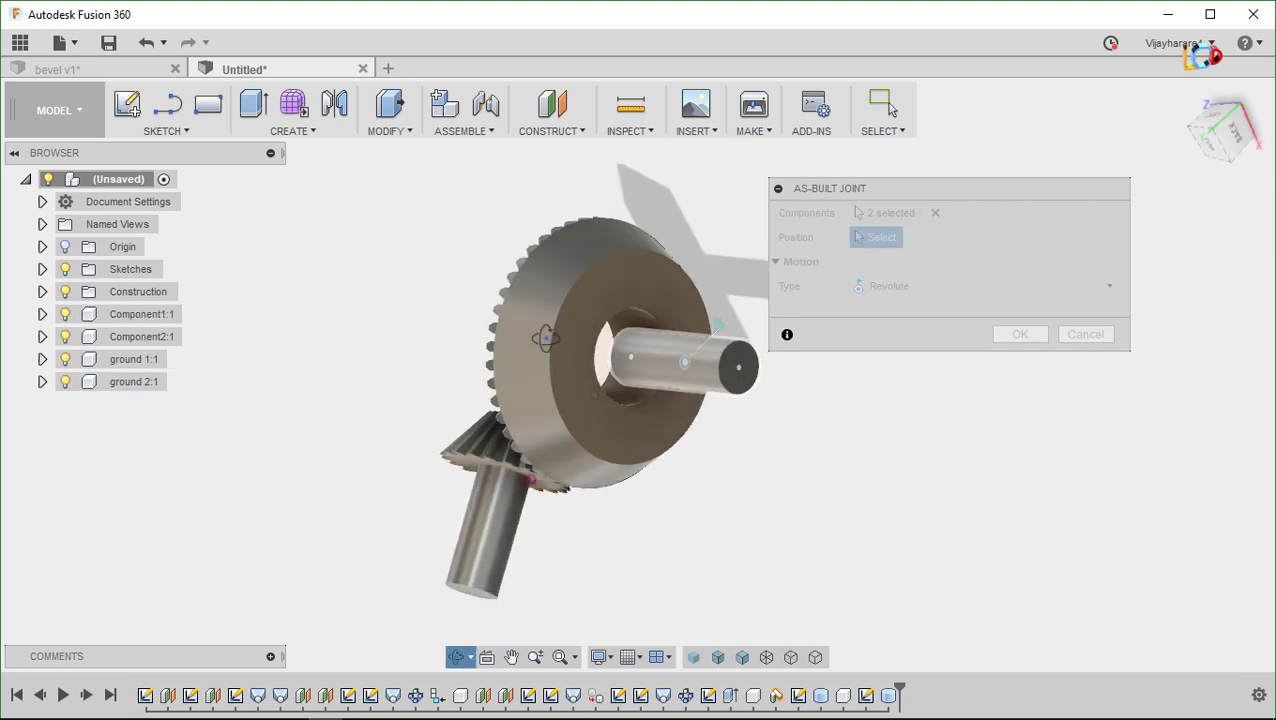
click(551, 319)
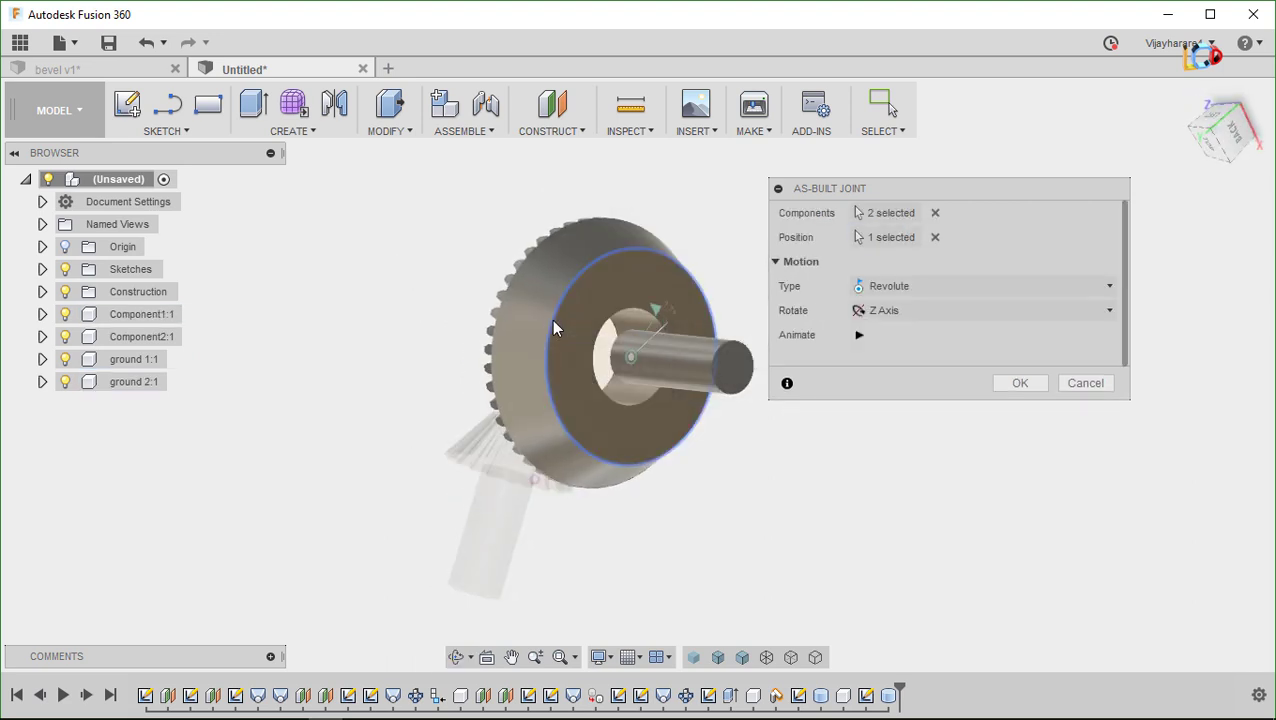
click(1020, 383)
mouse_move(1020, 383)
shift+middle_down()
mouse_move(837, 379)
mouse_move(982, 386)
mouse_move(940, 380)
shift+middle_up()
Join Component2:1 and its shaft with a revolute as-built joint at the pinion's centre
click(464, 131)
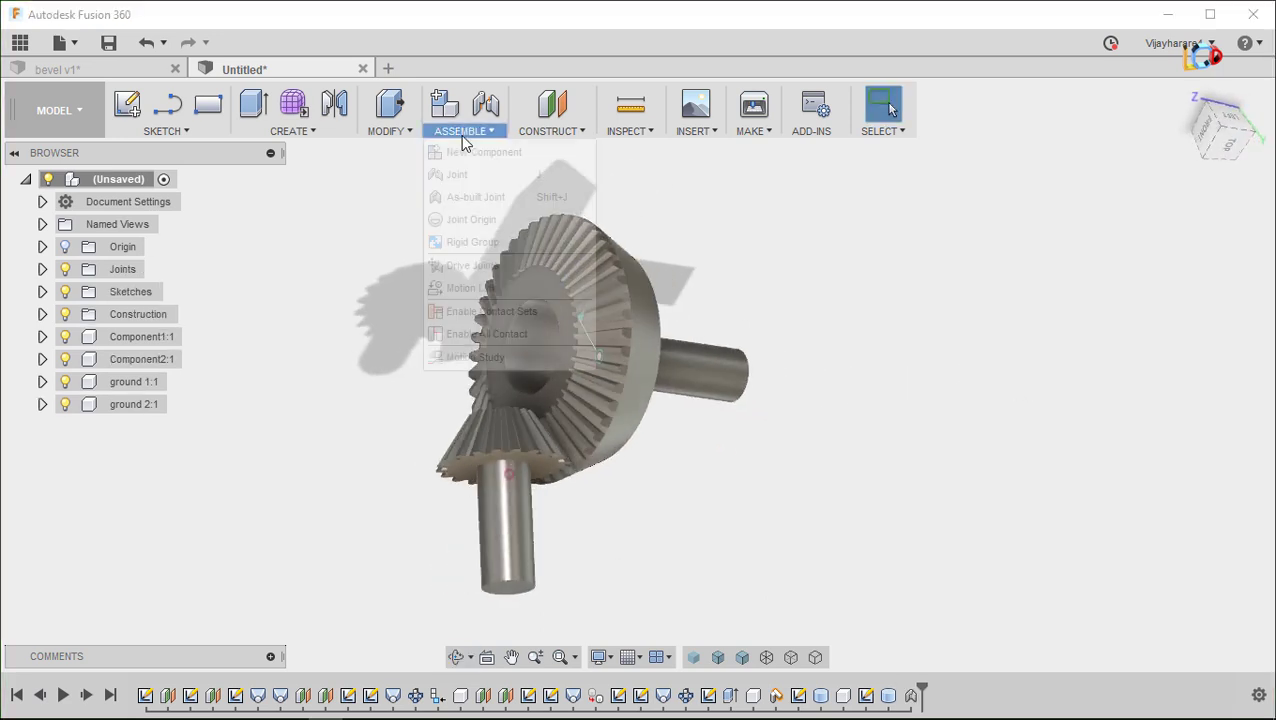
click(479, 196)
mouse_move(528, 405)
shift+middle_down()
mouse_move(697, 512)
mouse_move(732, 347)
mouse_move(720, 413)
mouse_move(678, 419)
mouse_move(607, 490)
shift+middle_up()
click(566, 430)
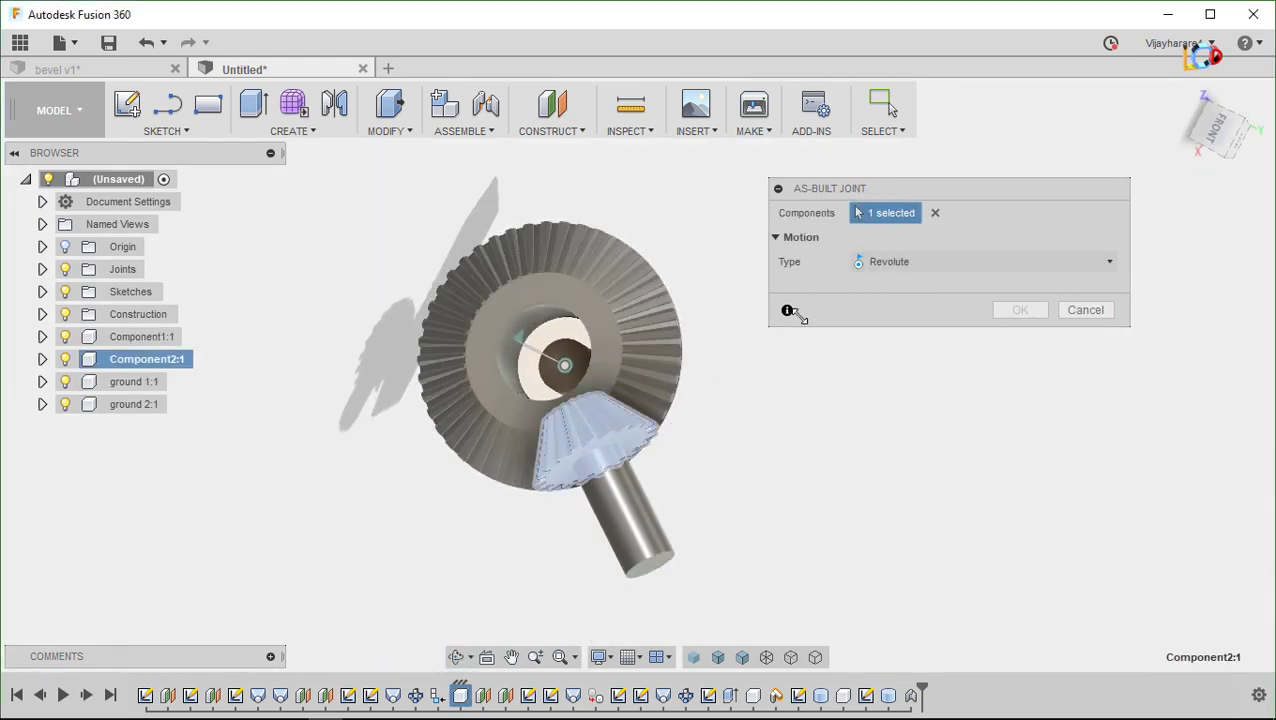
click(630, 530)
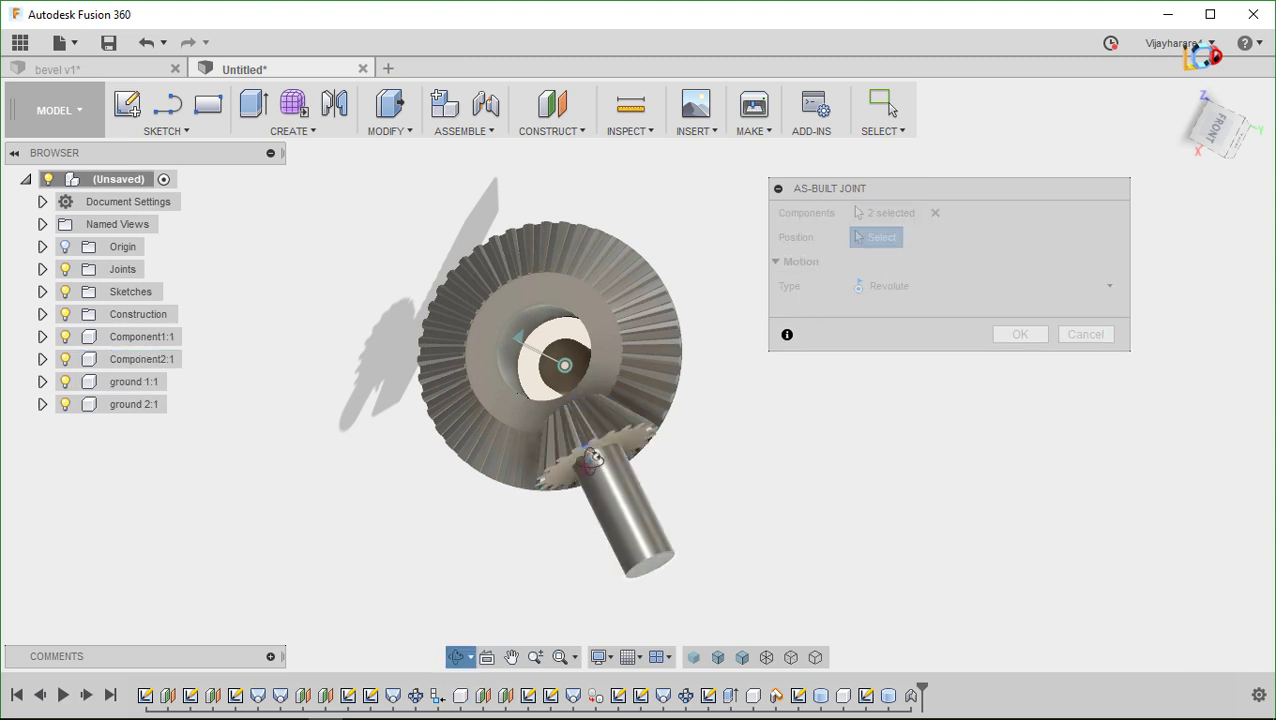
shift+middle_drag(602, 472, 541, 423)
click(522, 412)
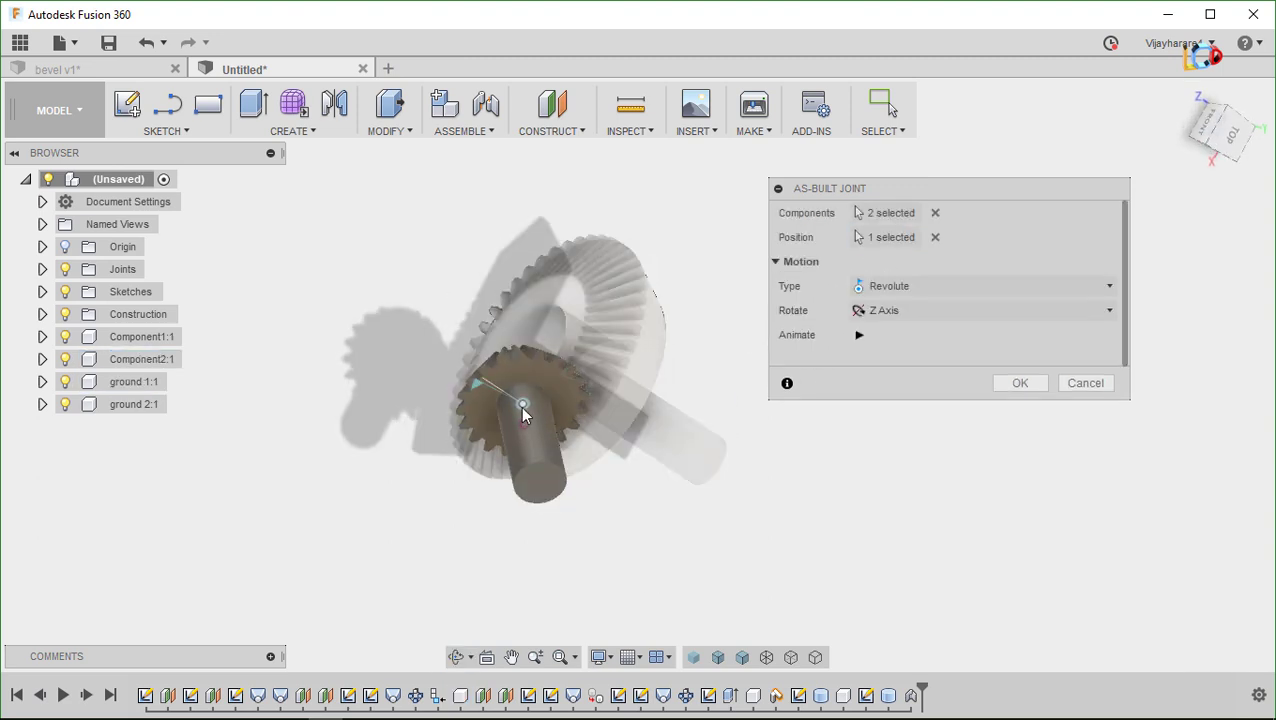
click(1030, 390)
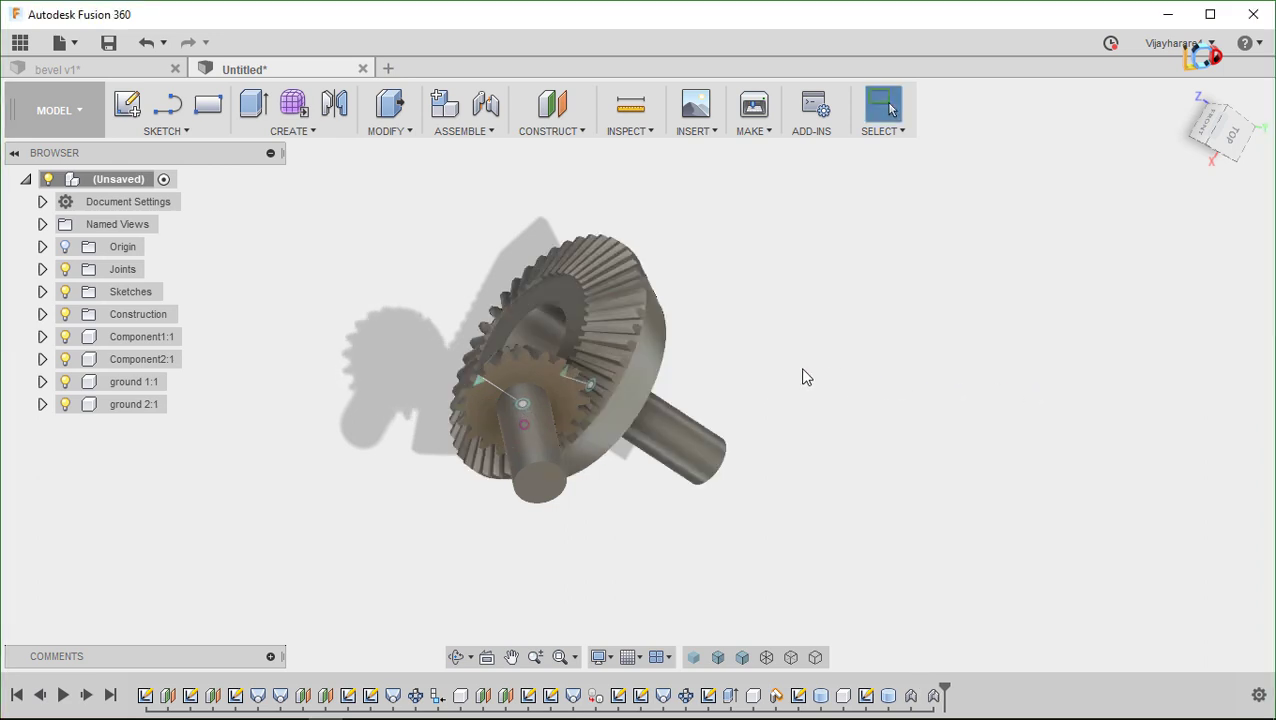
mouse_move(806, 376)
shift+middle_down()
mouse_move(957, 379)
mouse_move(926, 396)
shift+middle_up()
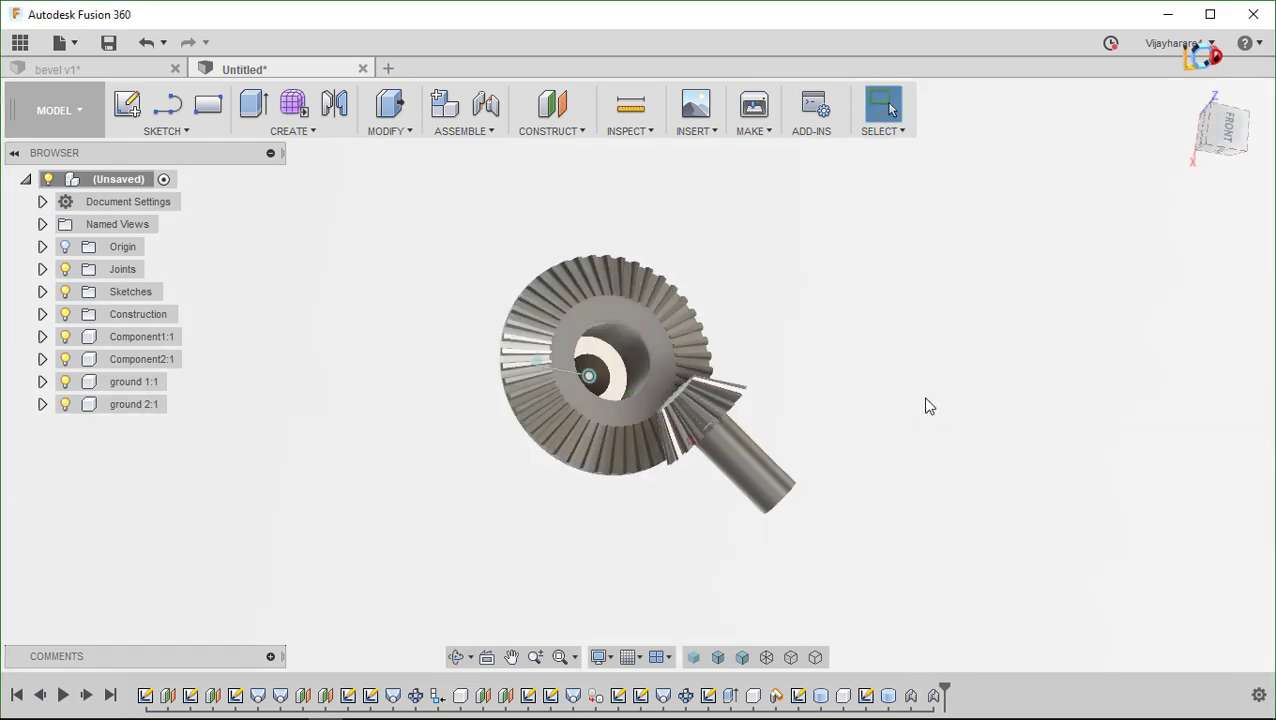
Create a Motion Study rotating joint Rev1 to 360° at step 98
click(479, 141)
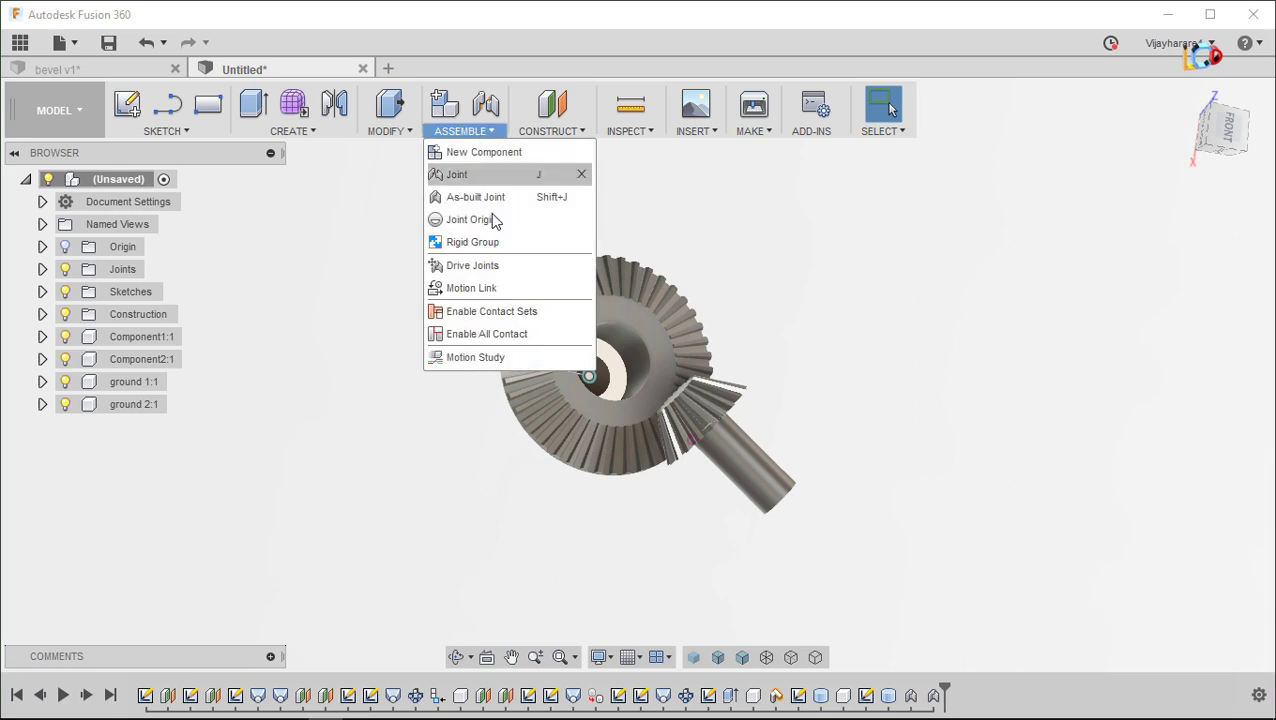
click(494, 357)
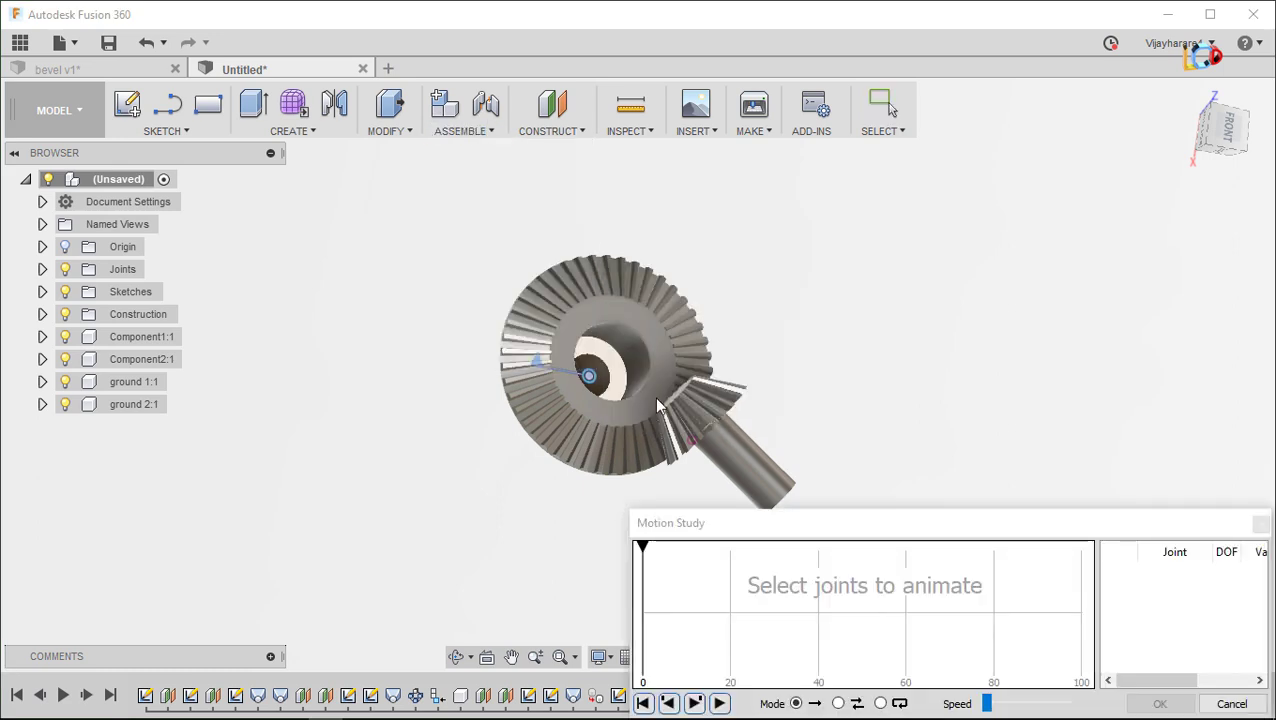
shift+middle_drag(600, 400, 618, 423)
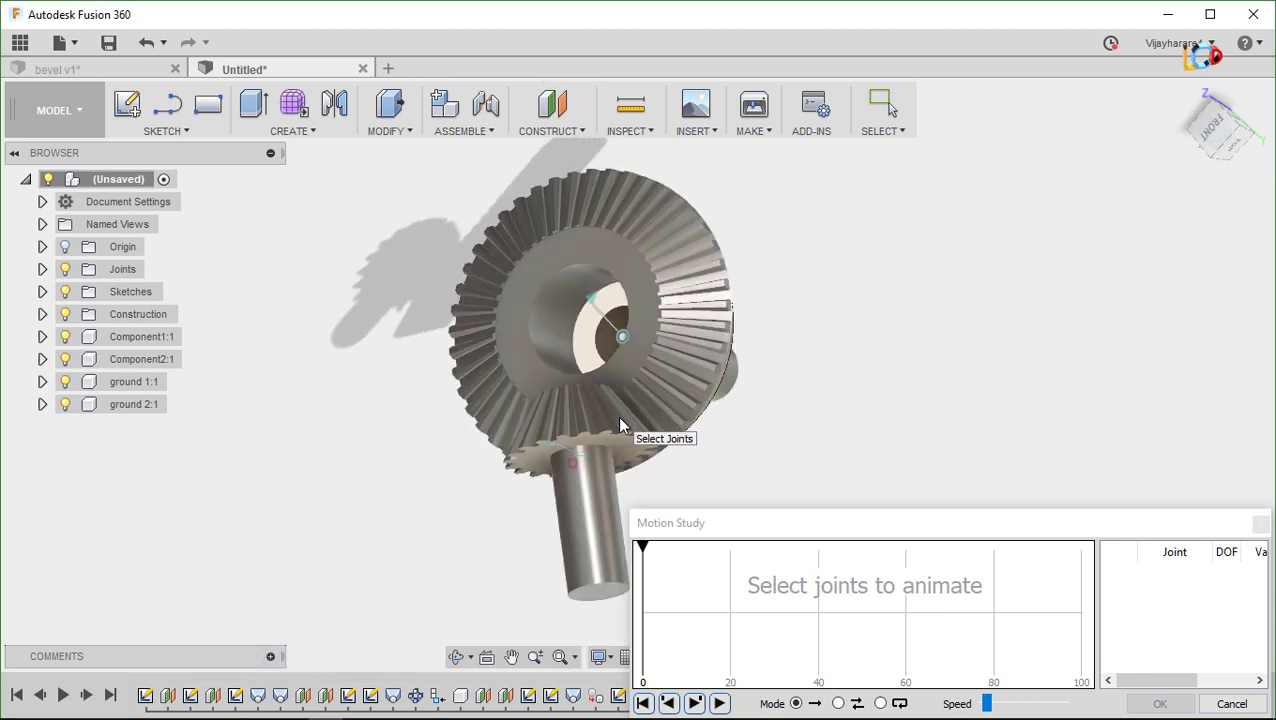
click(589, 299)
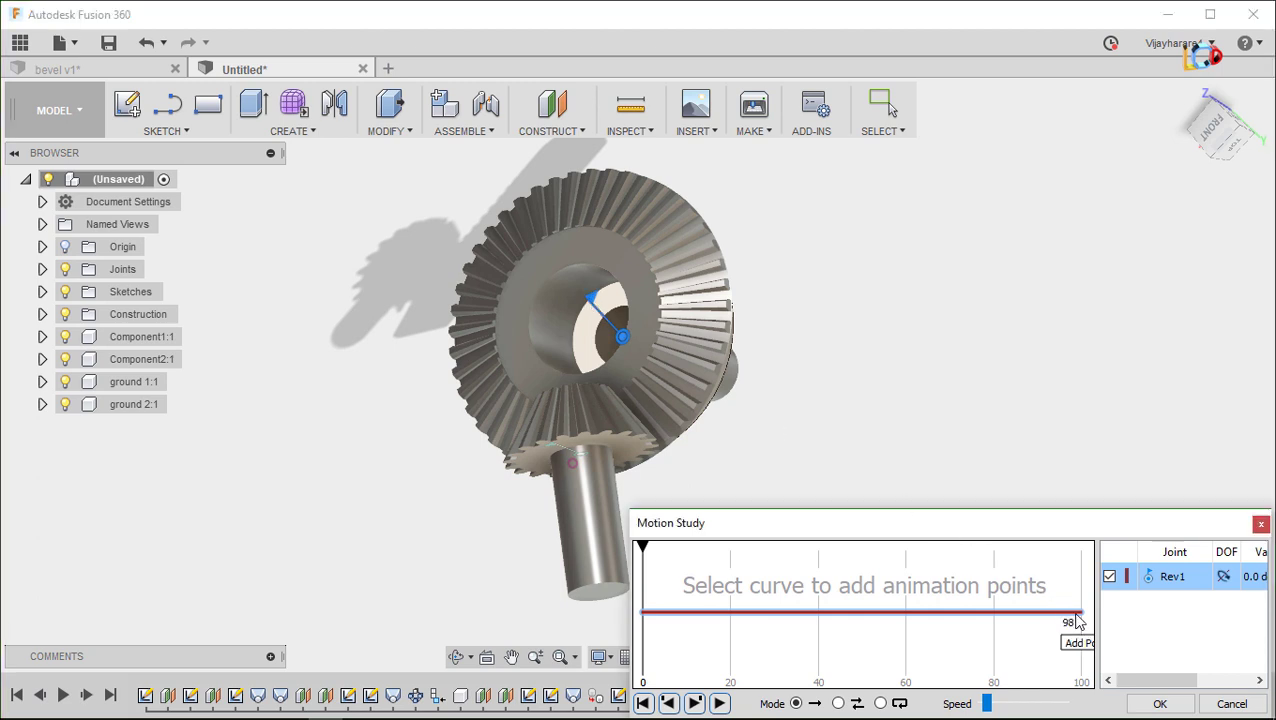
click(1075, 617)
text(360)
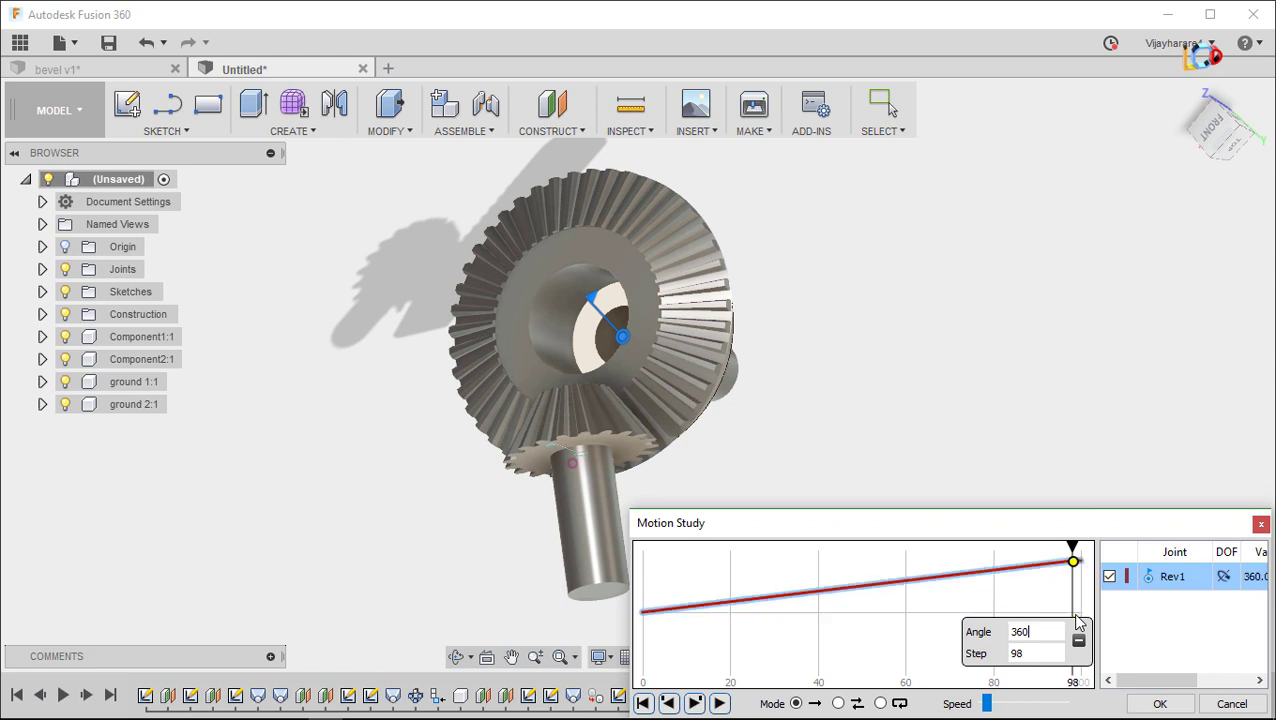
key(Return)
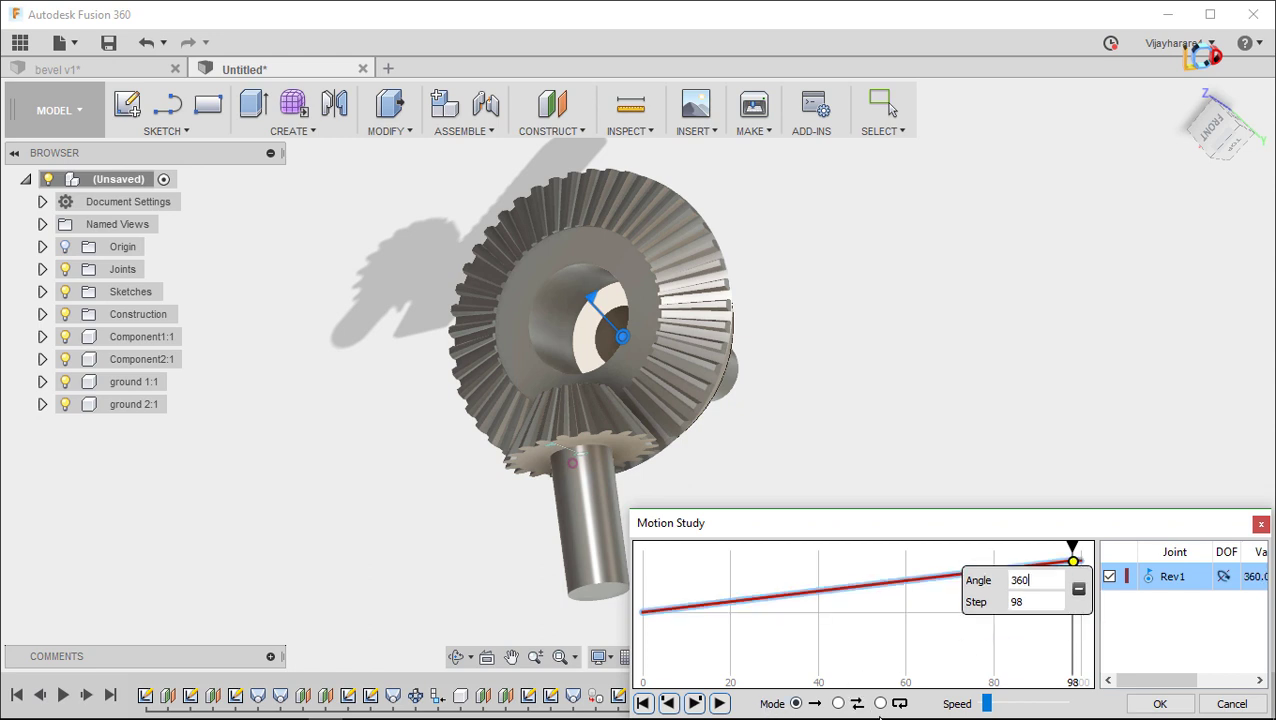
Play the animation at a higher speed and add joint Rev2 to the study
click(718, 704)
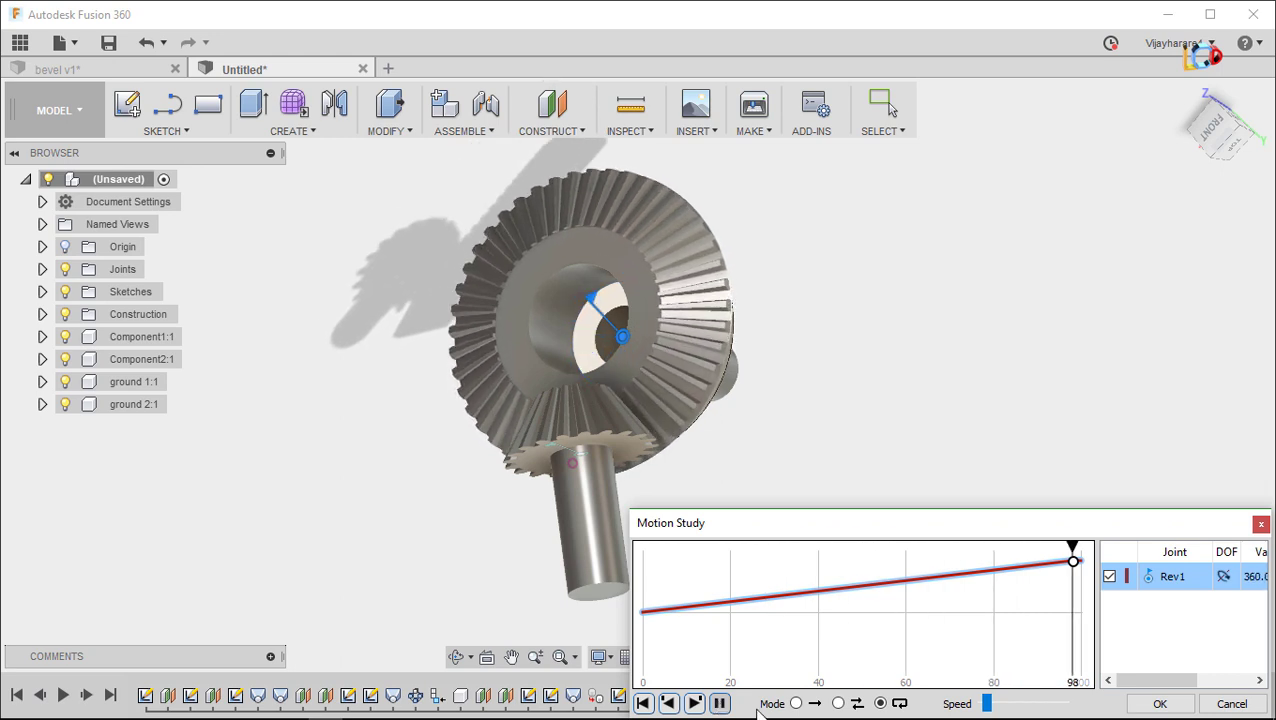
click(999, 704)
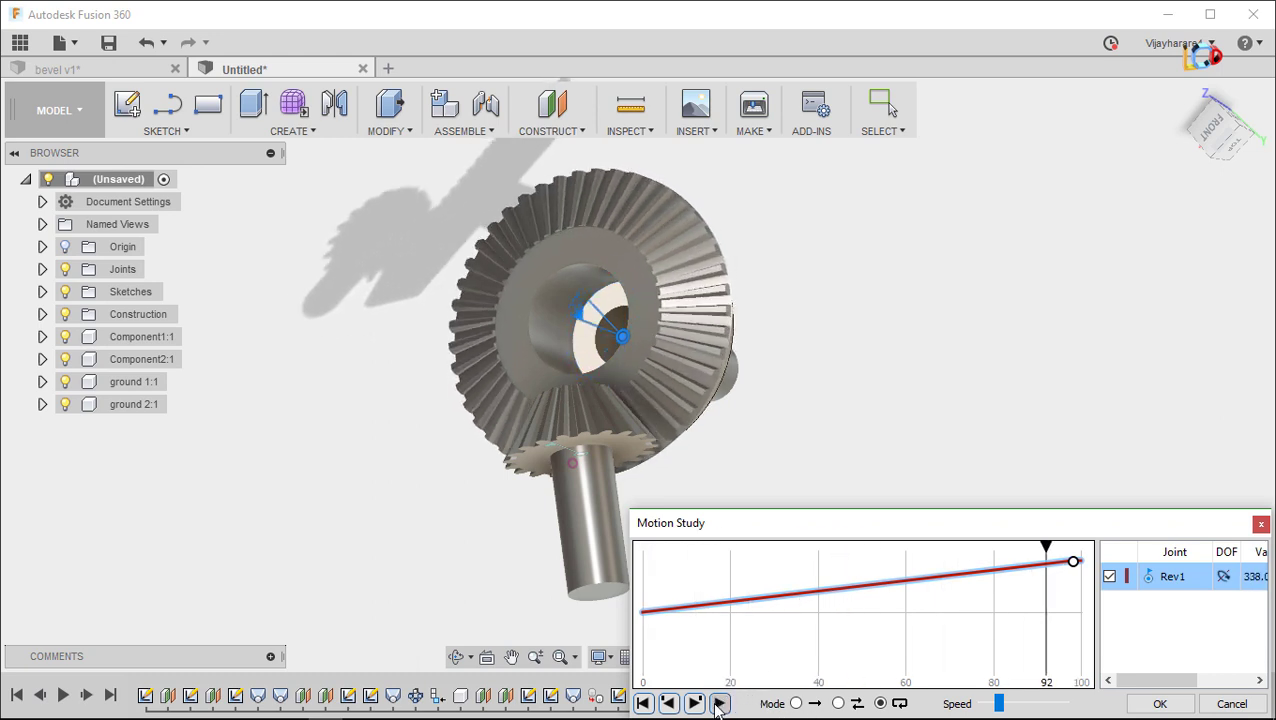
click(555, 452)
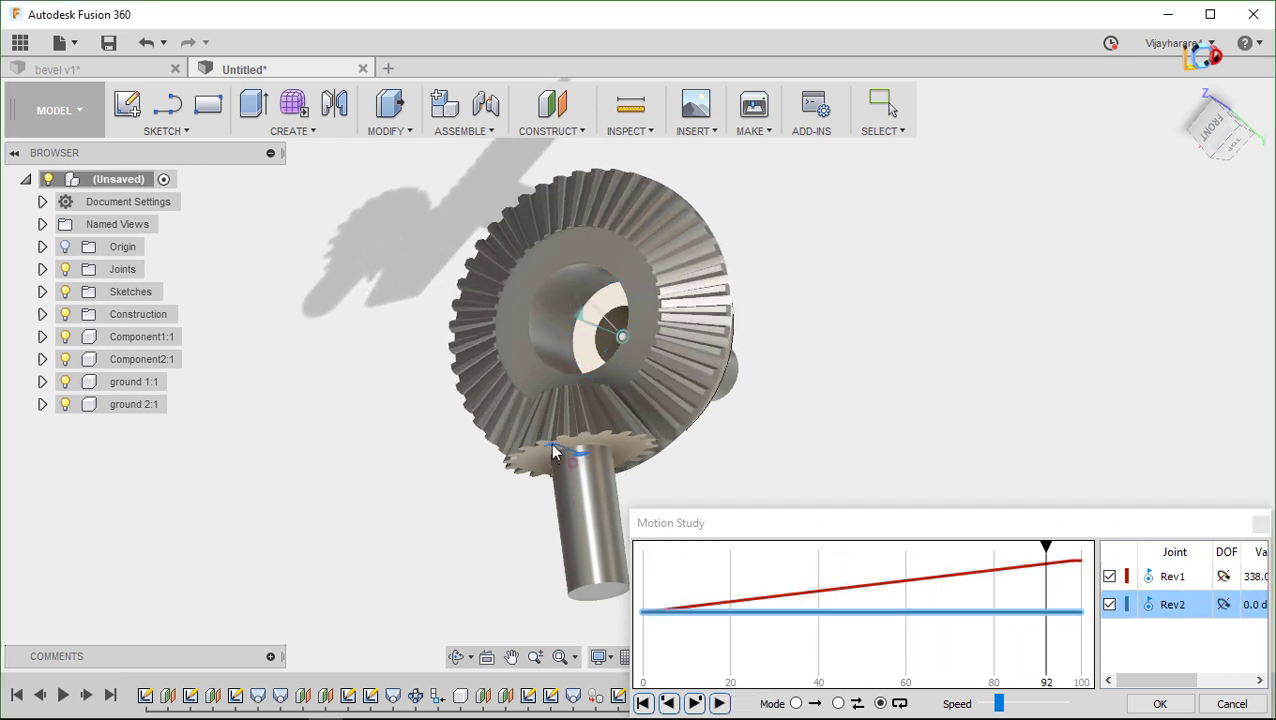
Set Rev2 to -360° at step 100 and play both gears turning together
click(1083, 614)
text(-360)
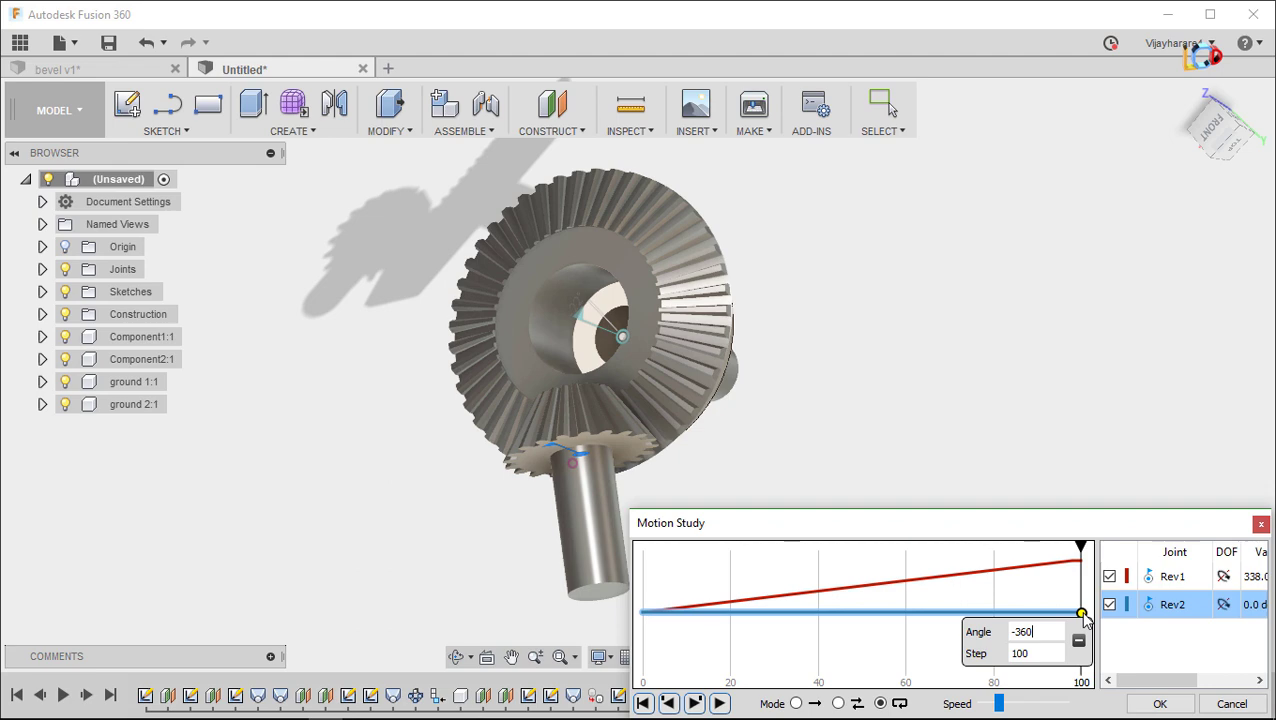
key(Return)
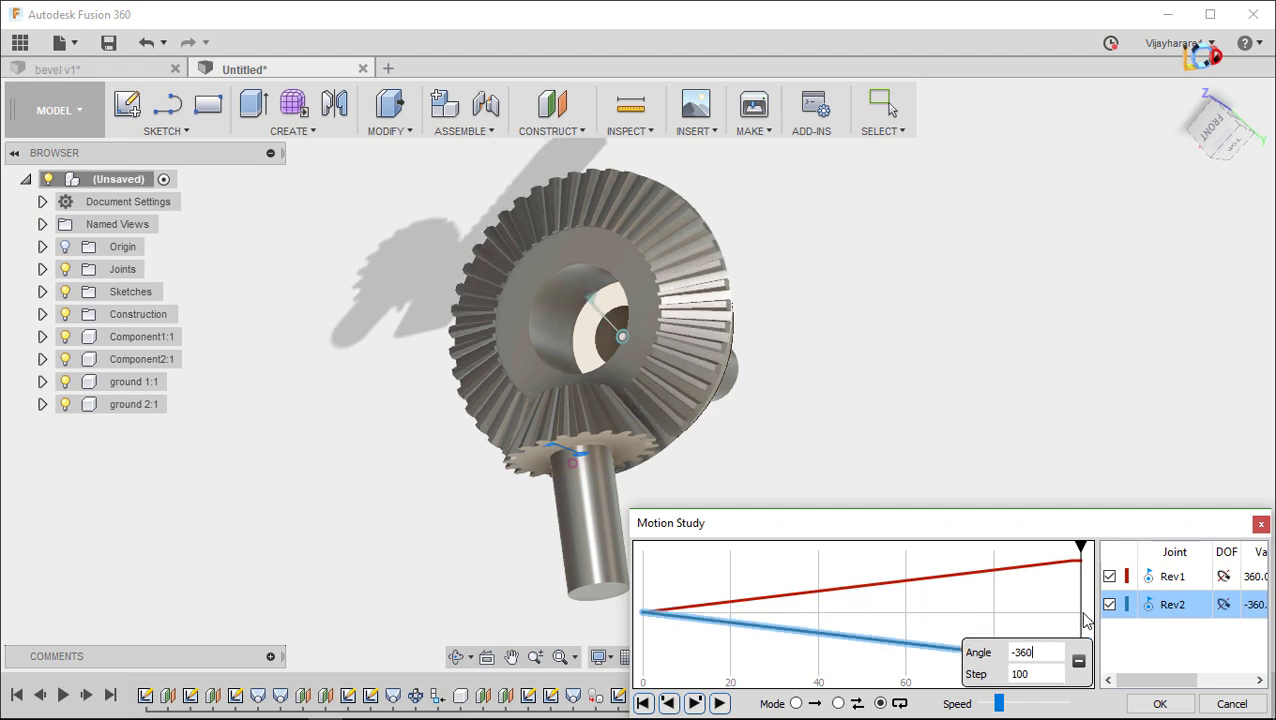
click(720, 703)
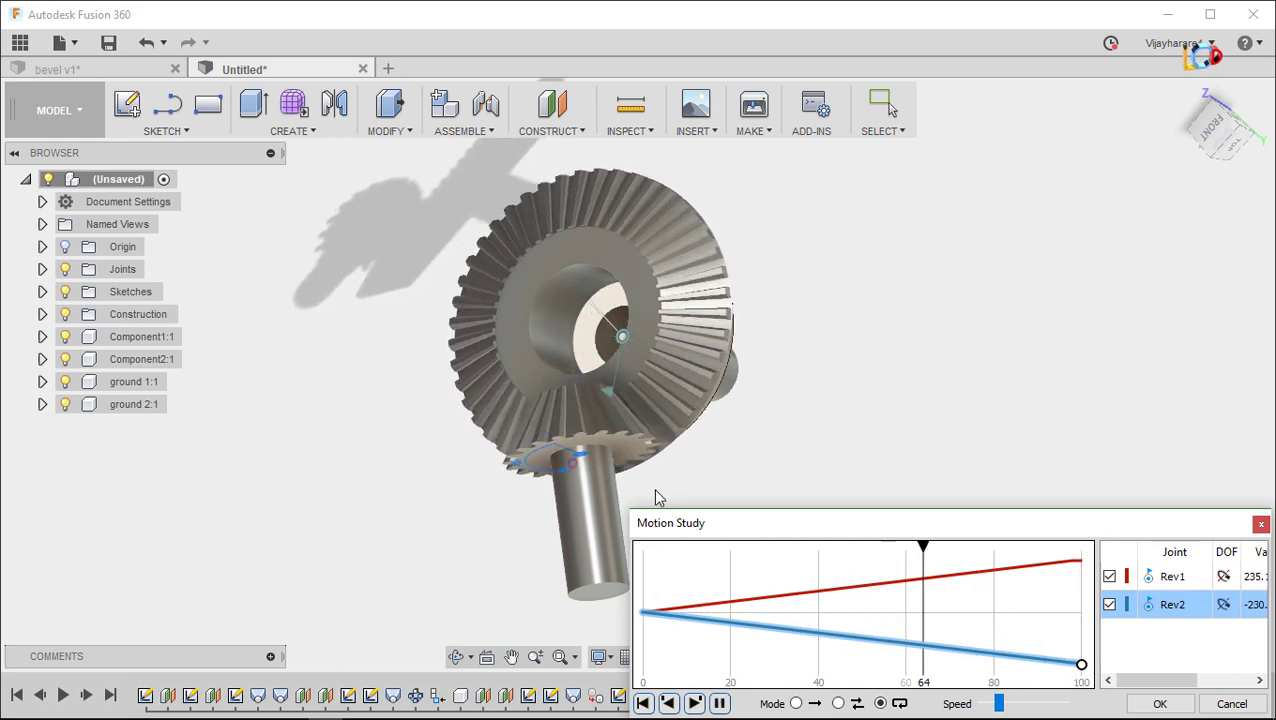
Recentre the view and turn on Component Color Cycling so each component has its own colour
scroll(552, 507, up, 2)
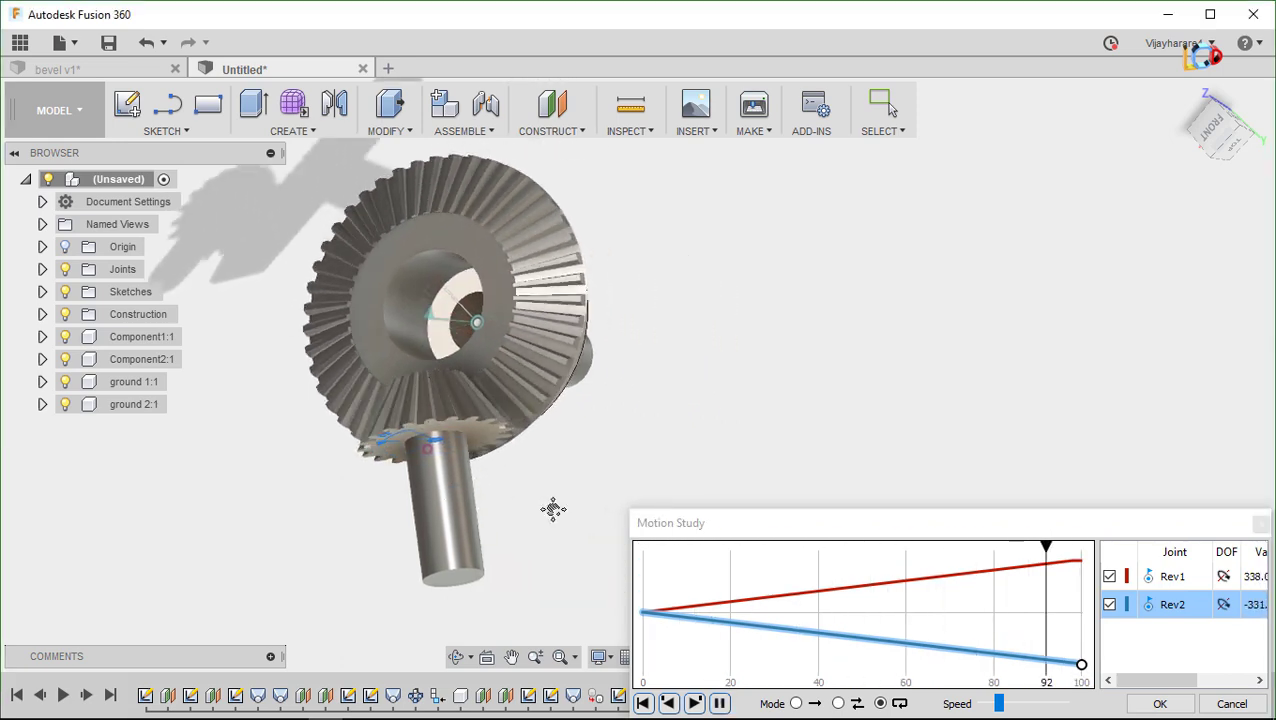
scroll(521, 461, up, 2)
scroll(497, 416, up, 2)
middle_drag(497, 416, 557, 455)
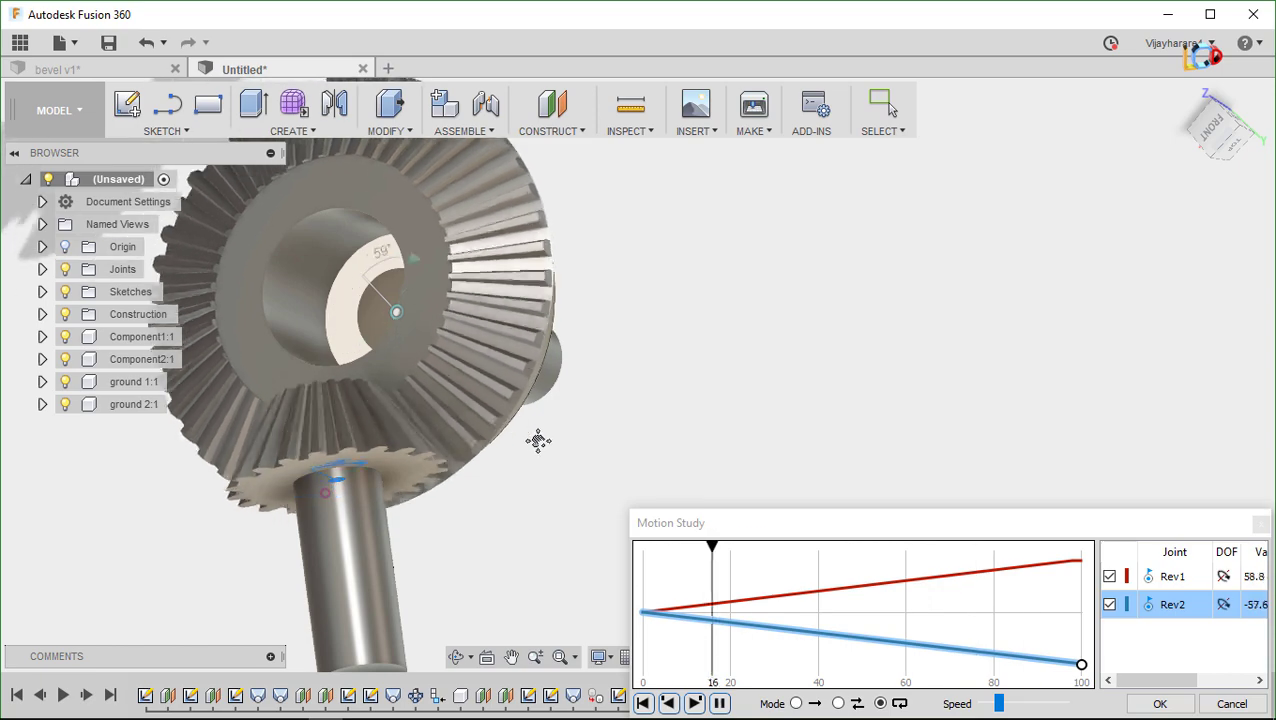
scroll(560, 465, down, 2)
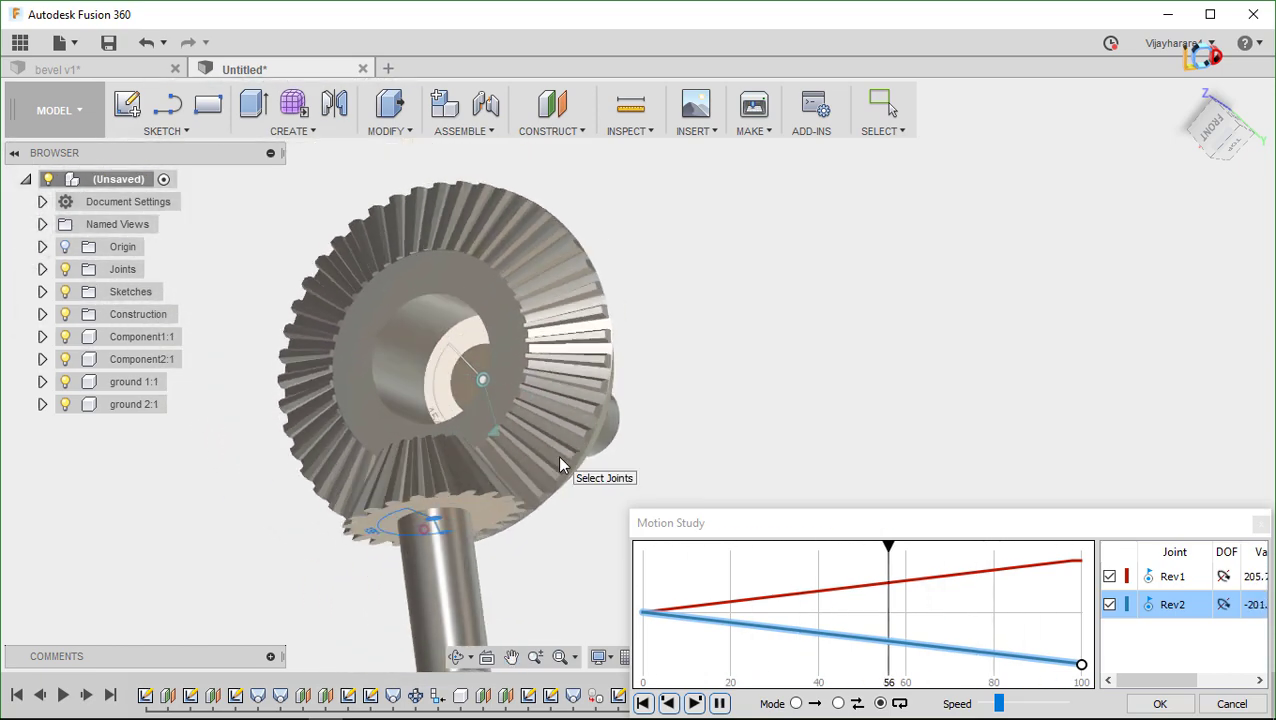
click(629, 132)
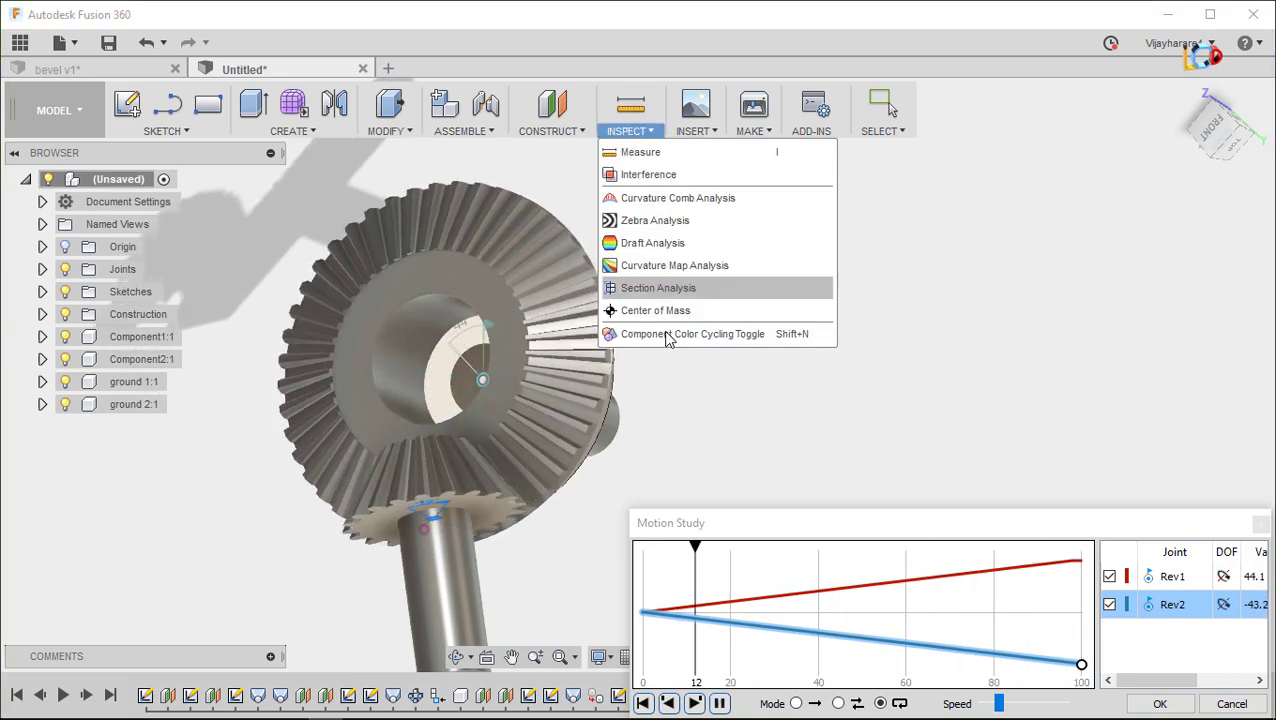
click(669, 334)
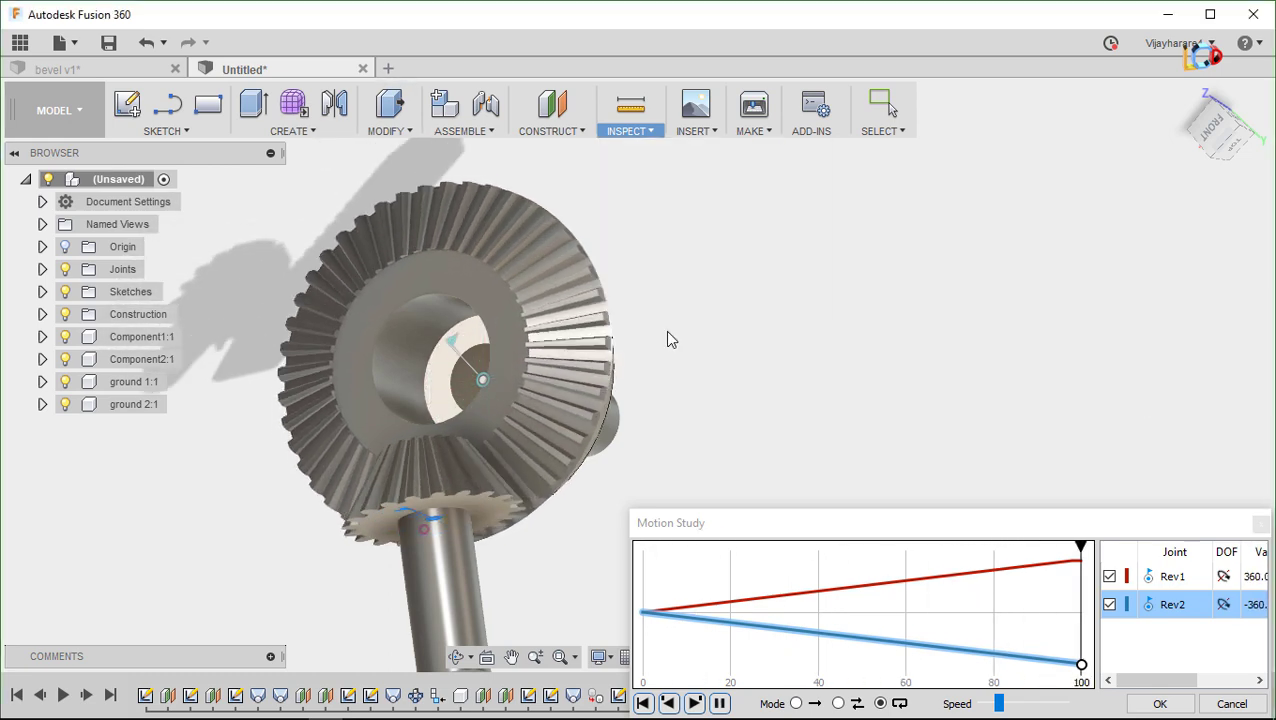